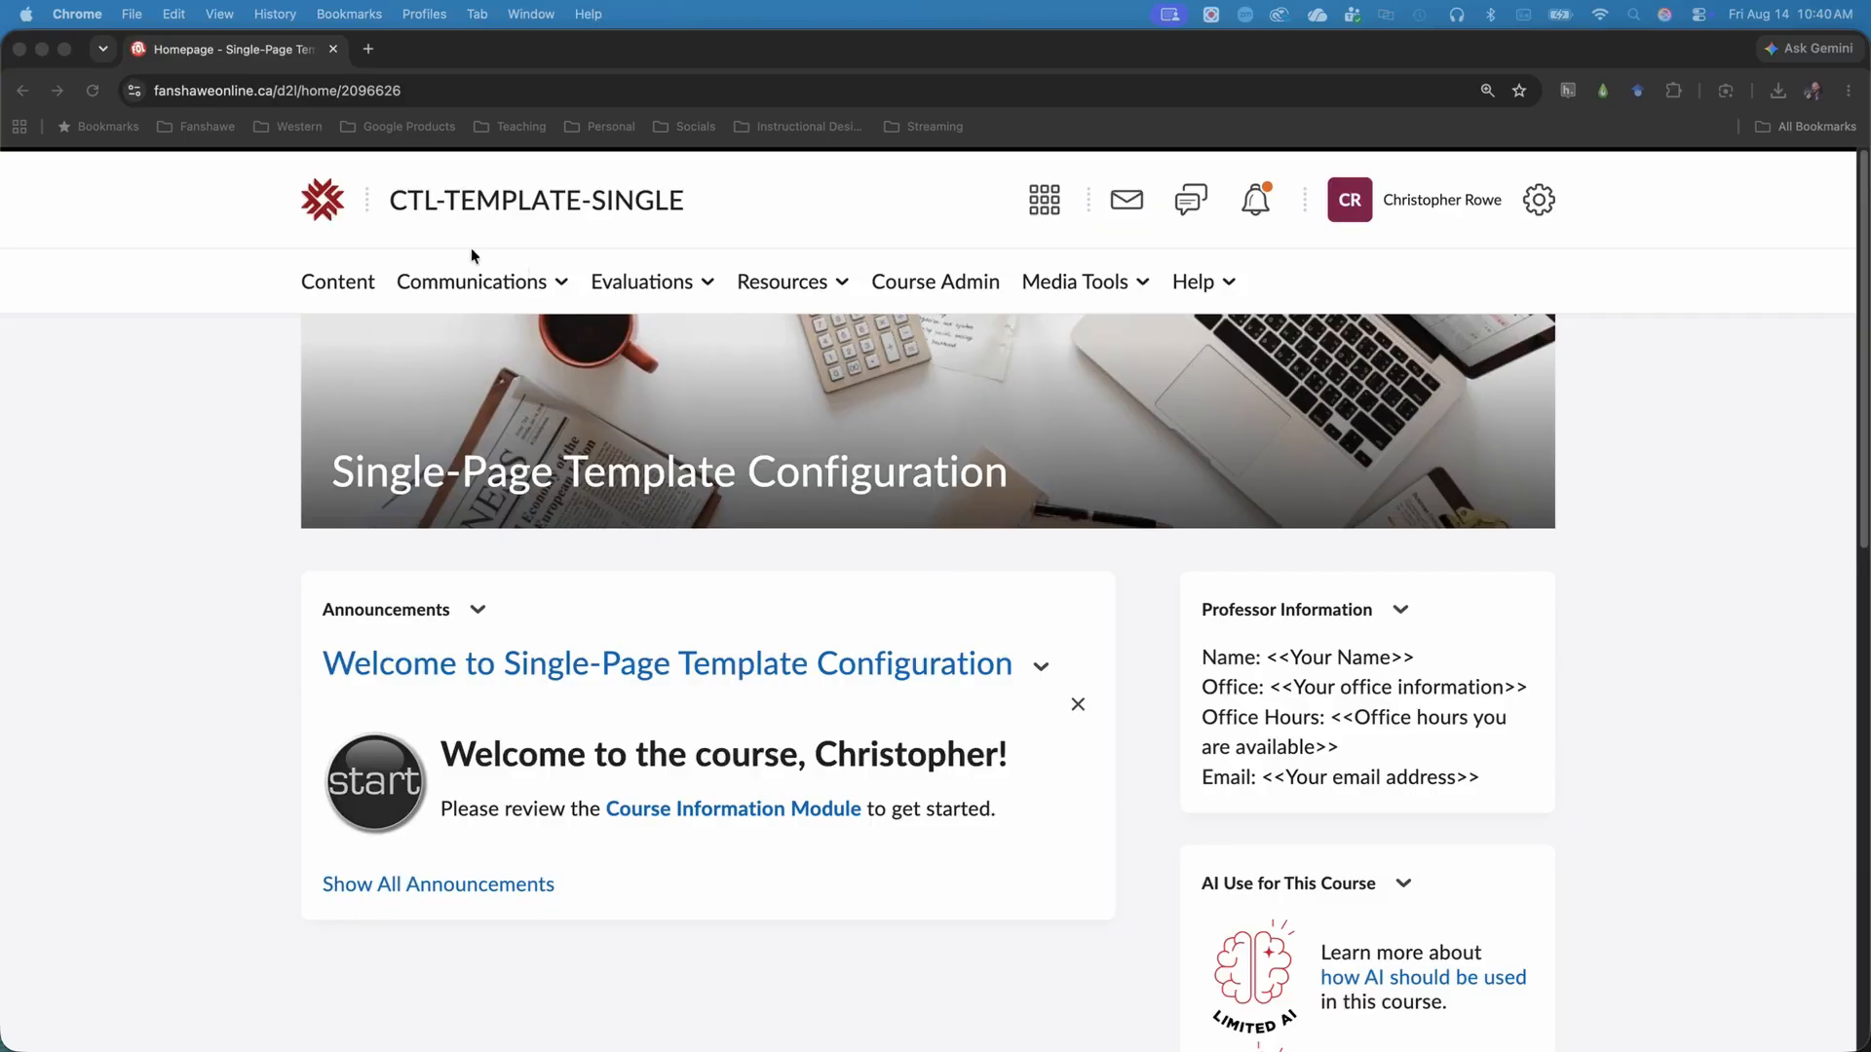
Open the course content, search its topics for "Overview", and clear the search.
left_click(377, 284)
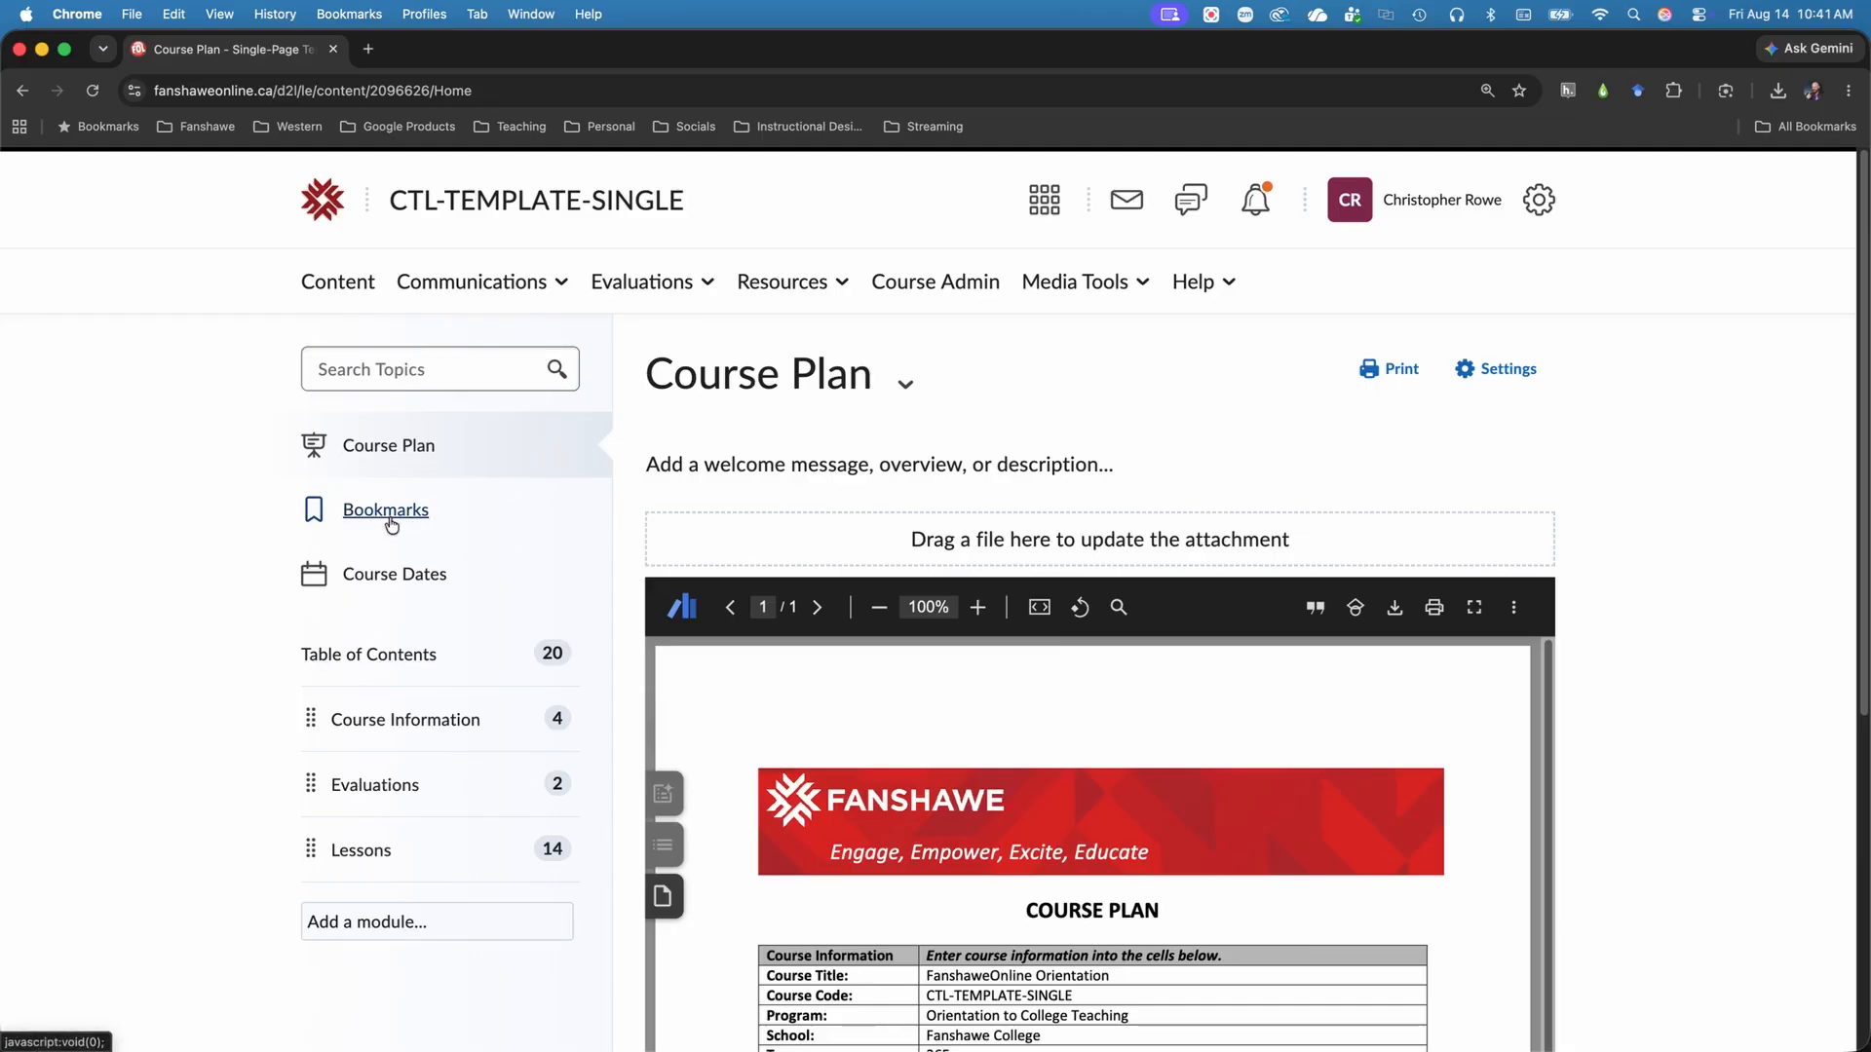
left_click(432, 378)
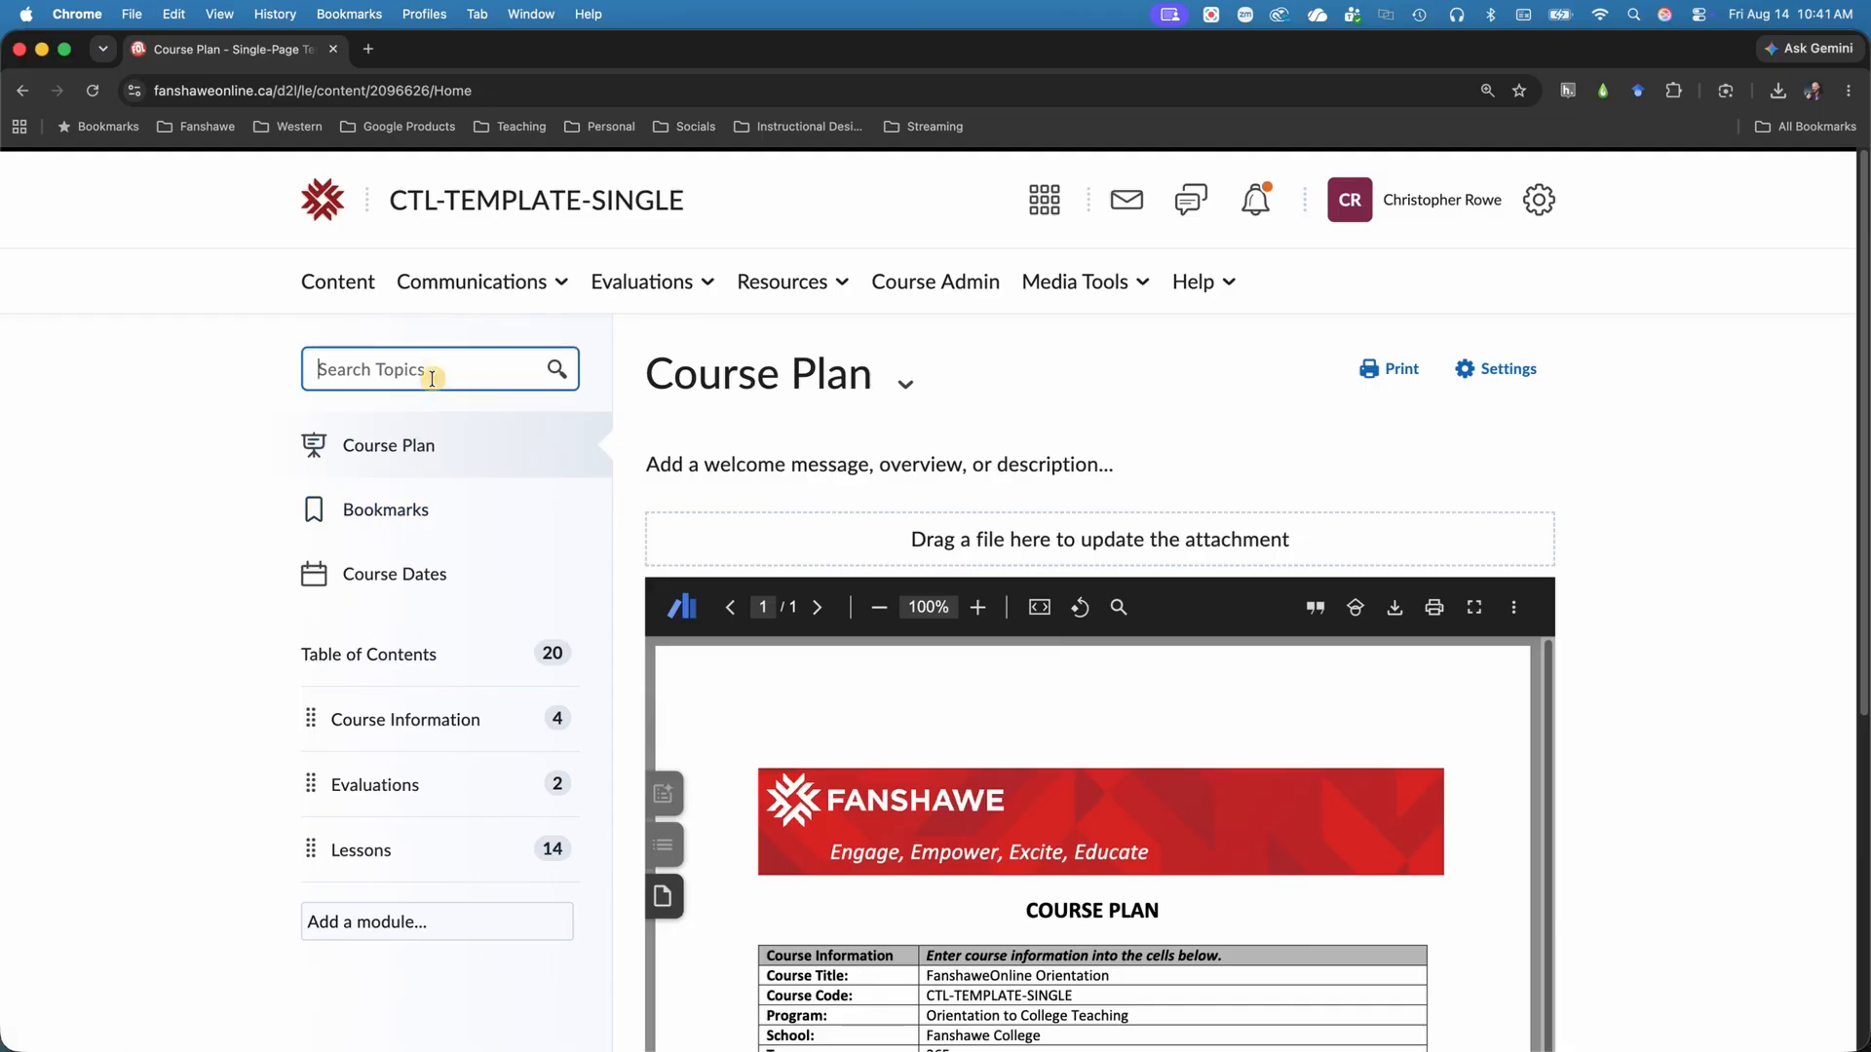
type("Overview")
key("Return")
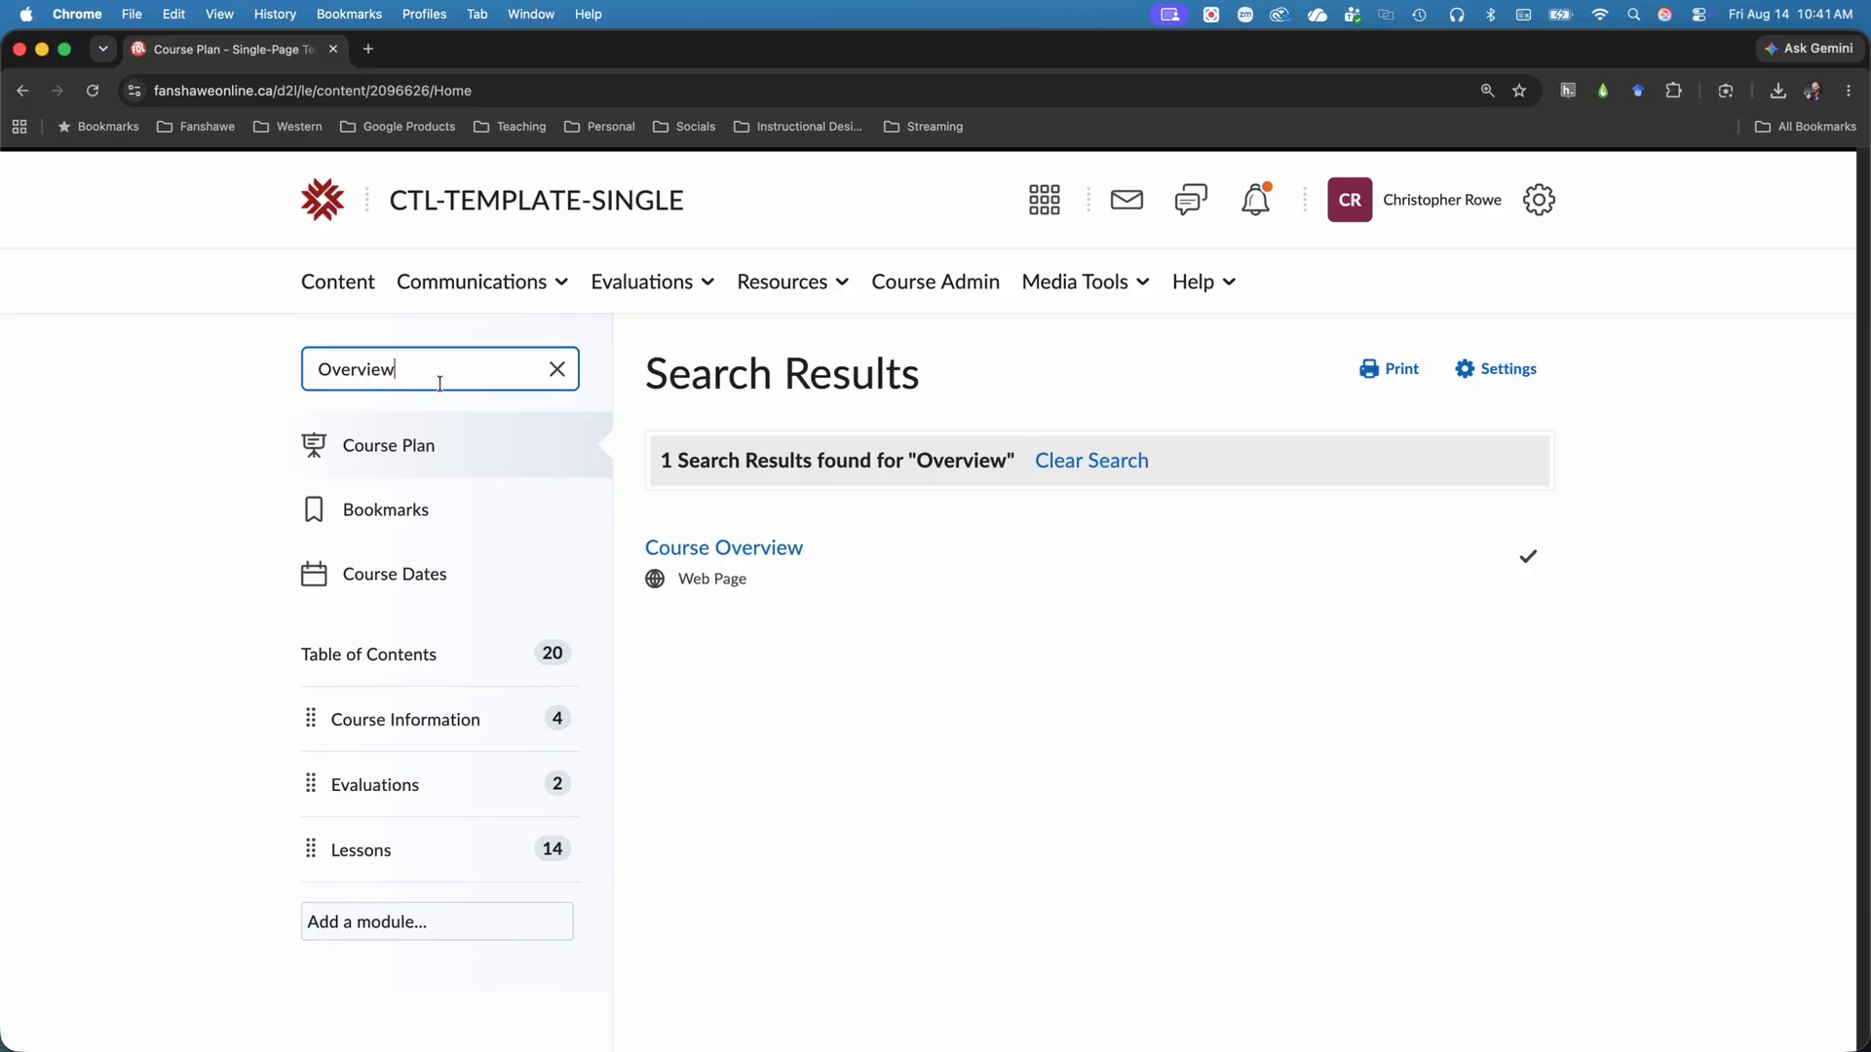
left_click(557, 370)
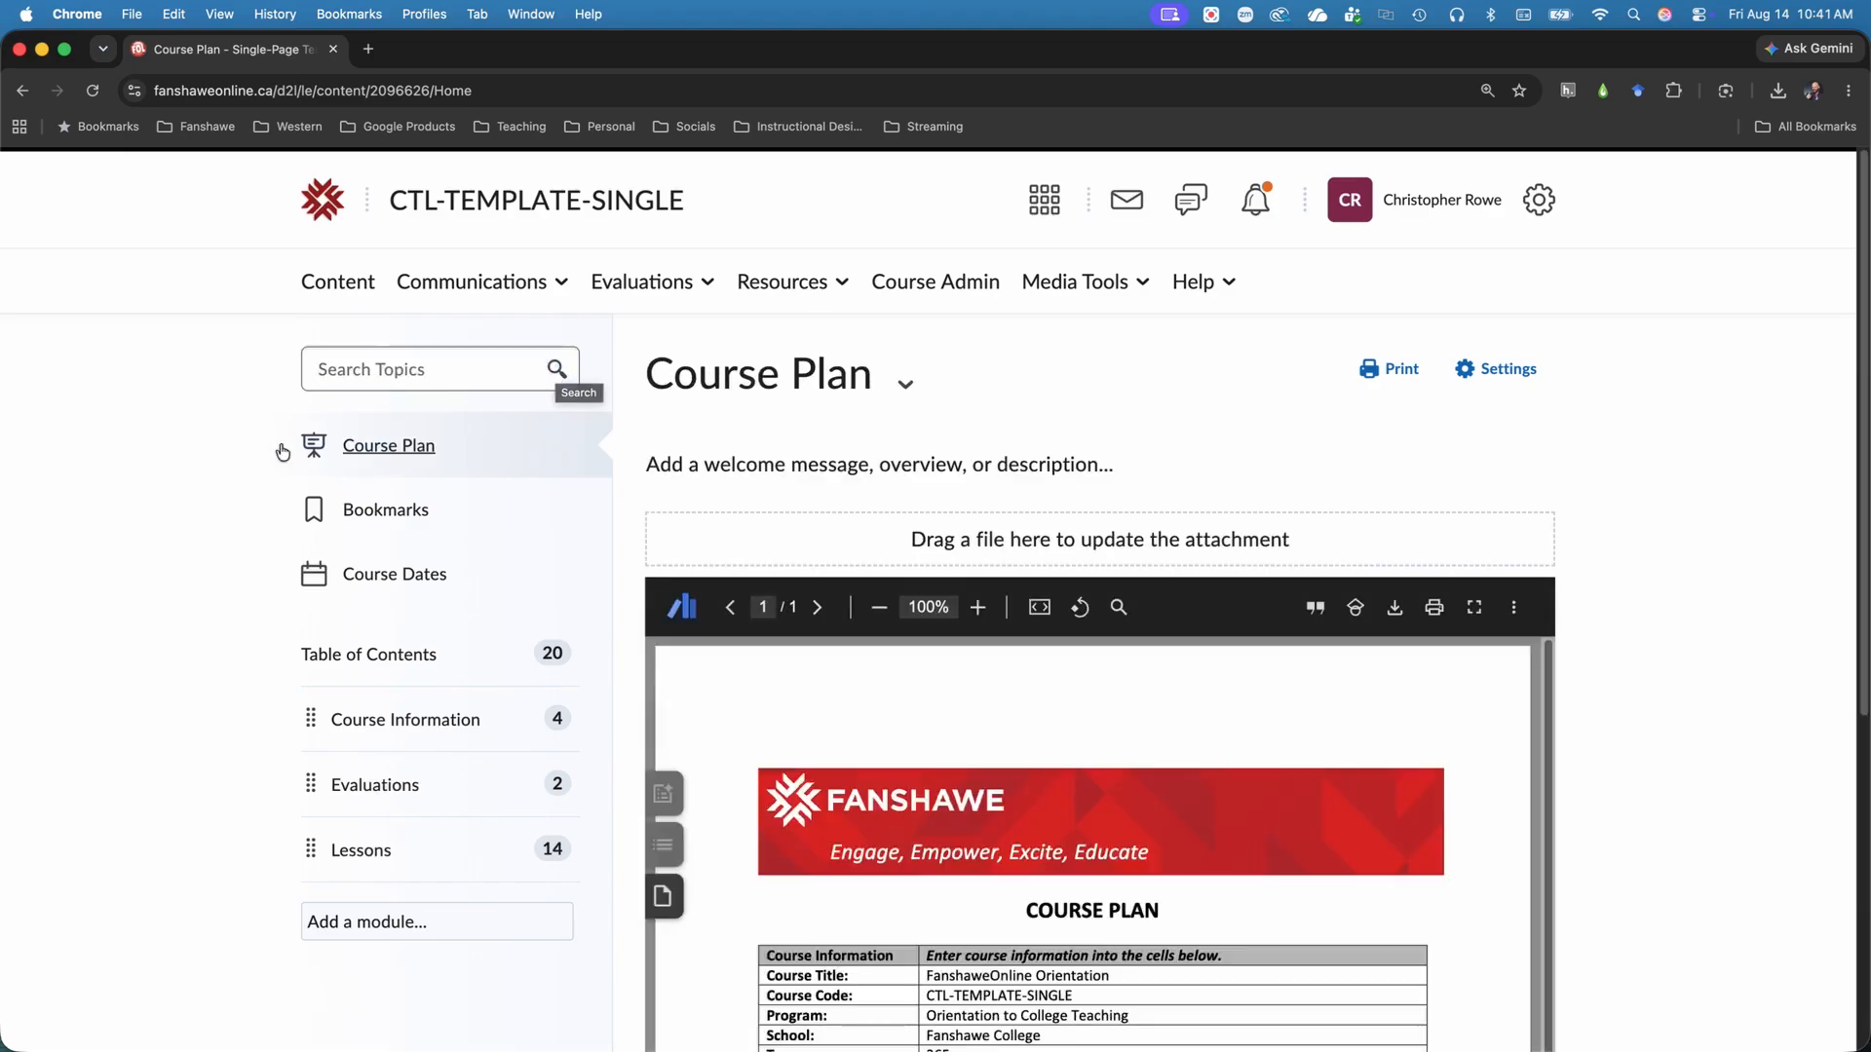
Look through the course plan document and check the list of bookmarked topics.
scroll(1803, 441, "down", 5)
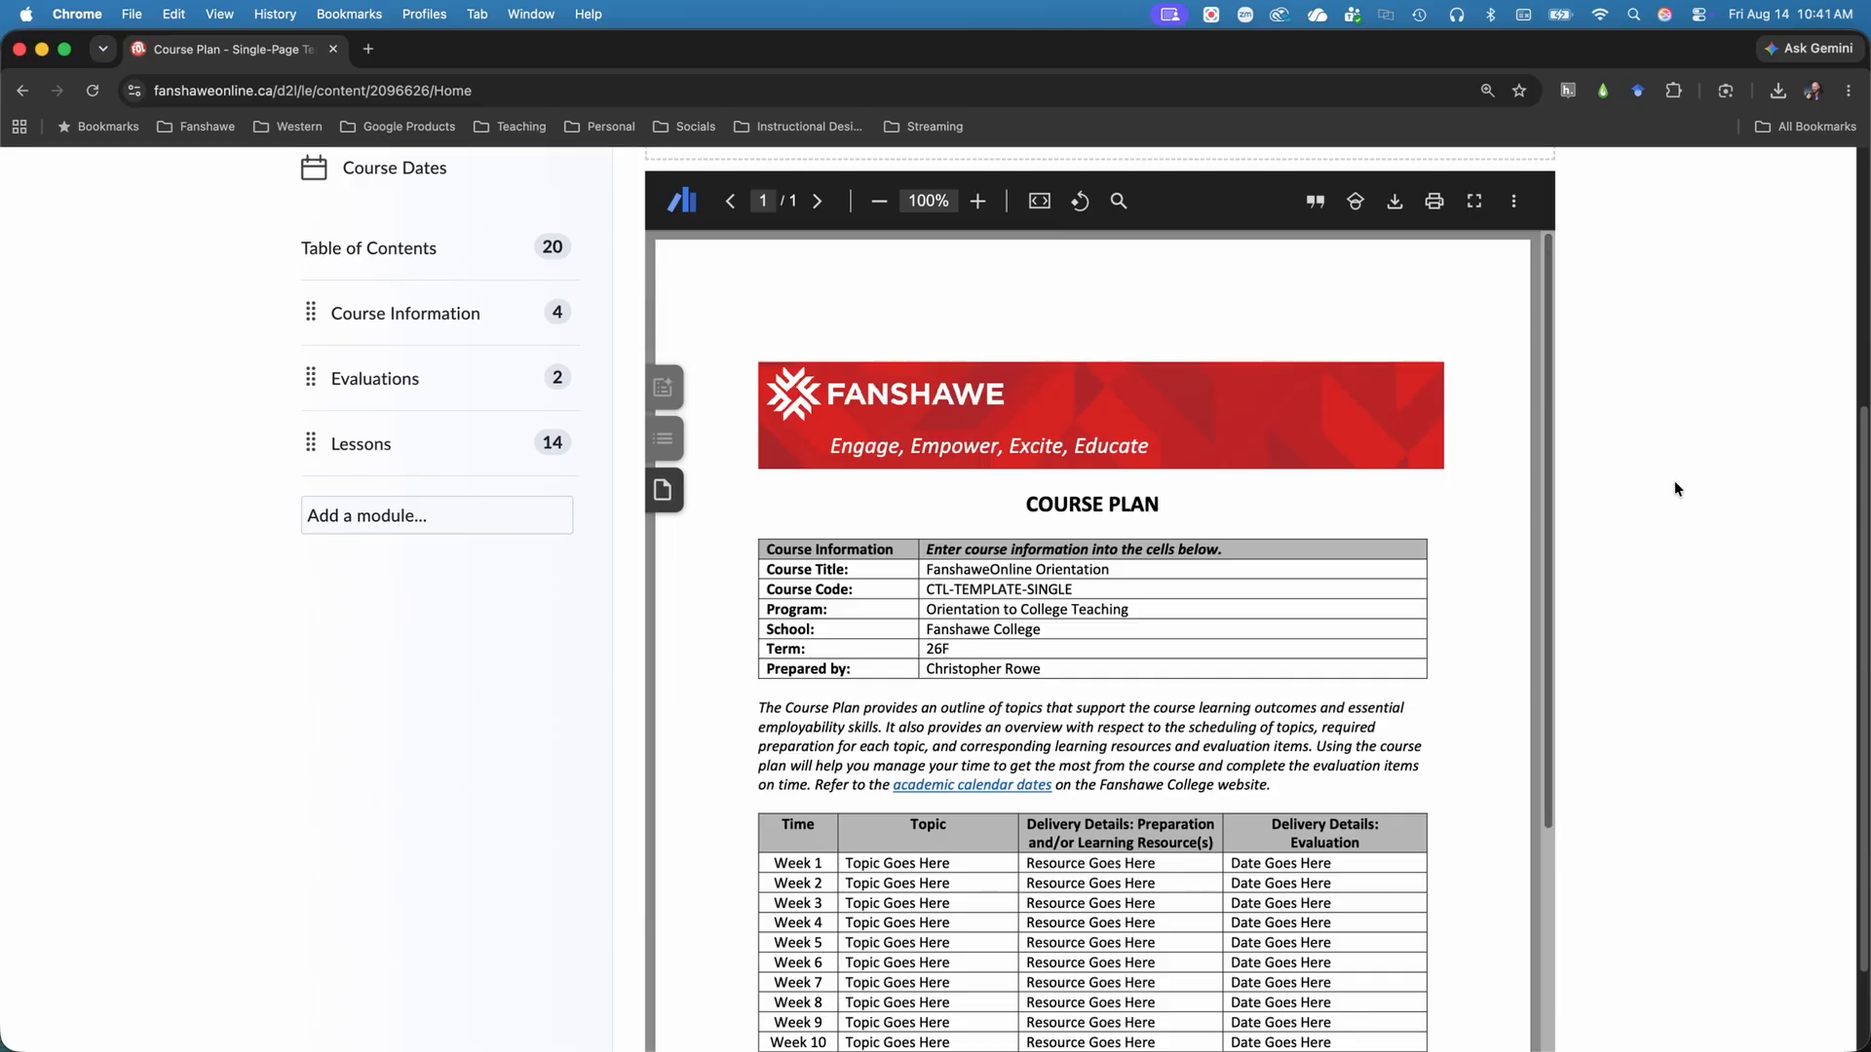
scroll(1675, 481, "up", 1)
scroll(1676, 483, "up", 5)
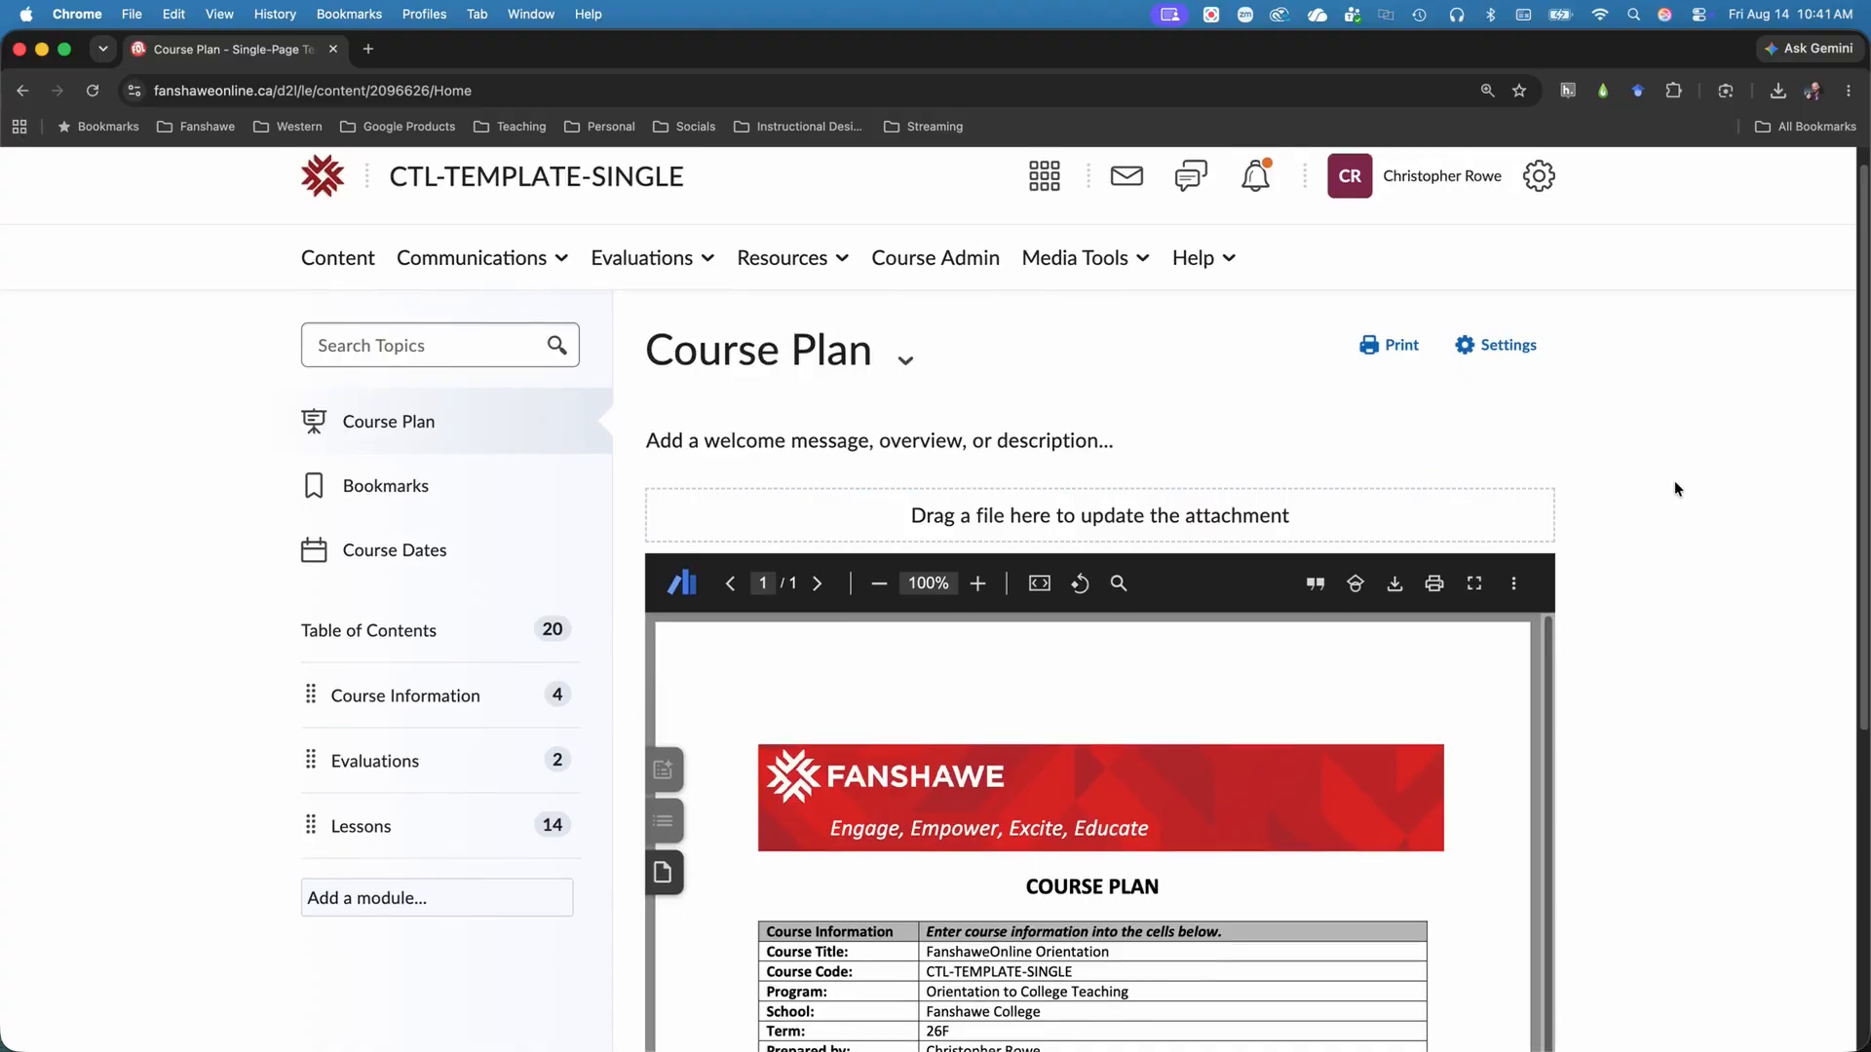
scroll(1675, 481, "up", 1)
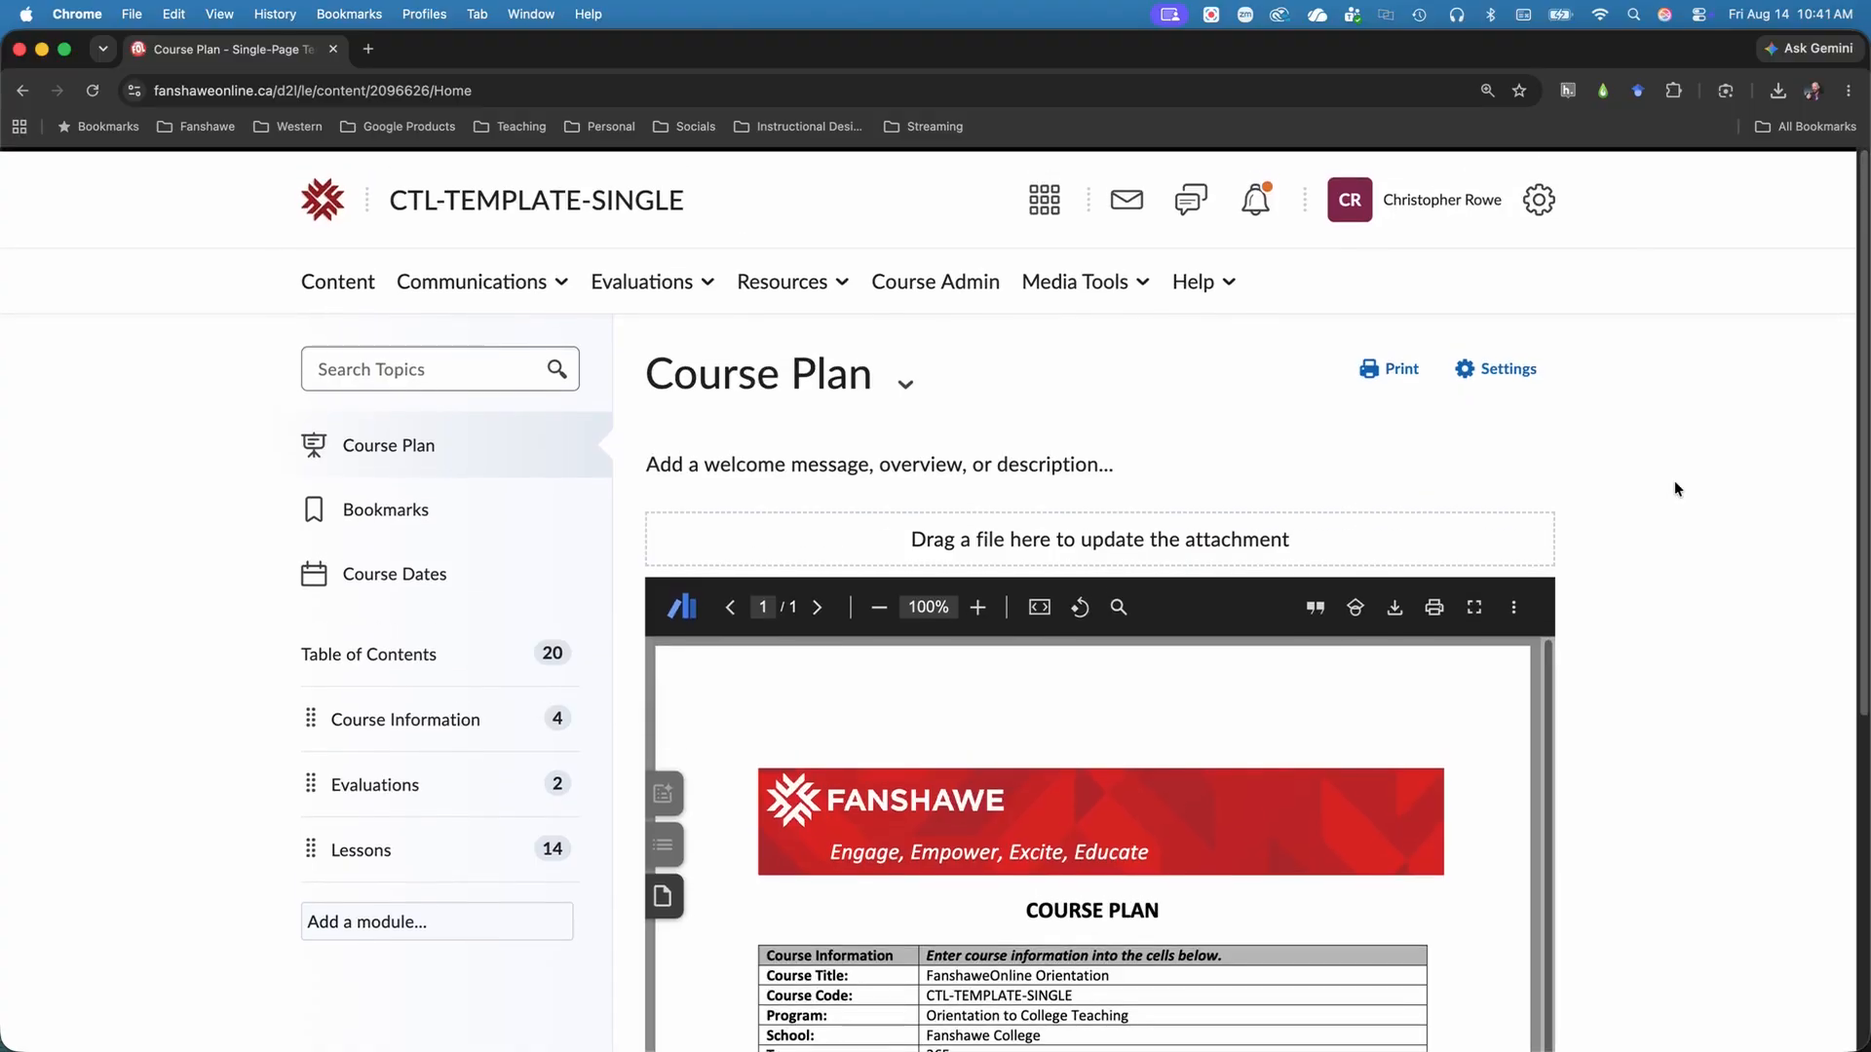
left_click(356, 511)
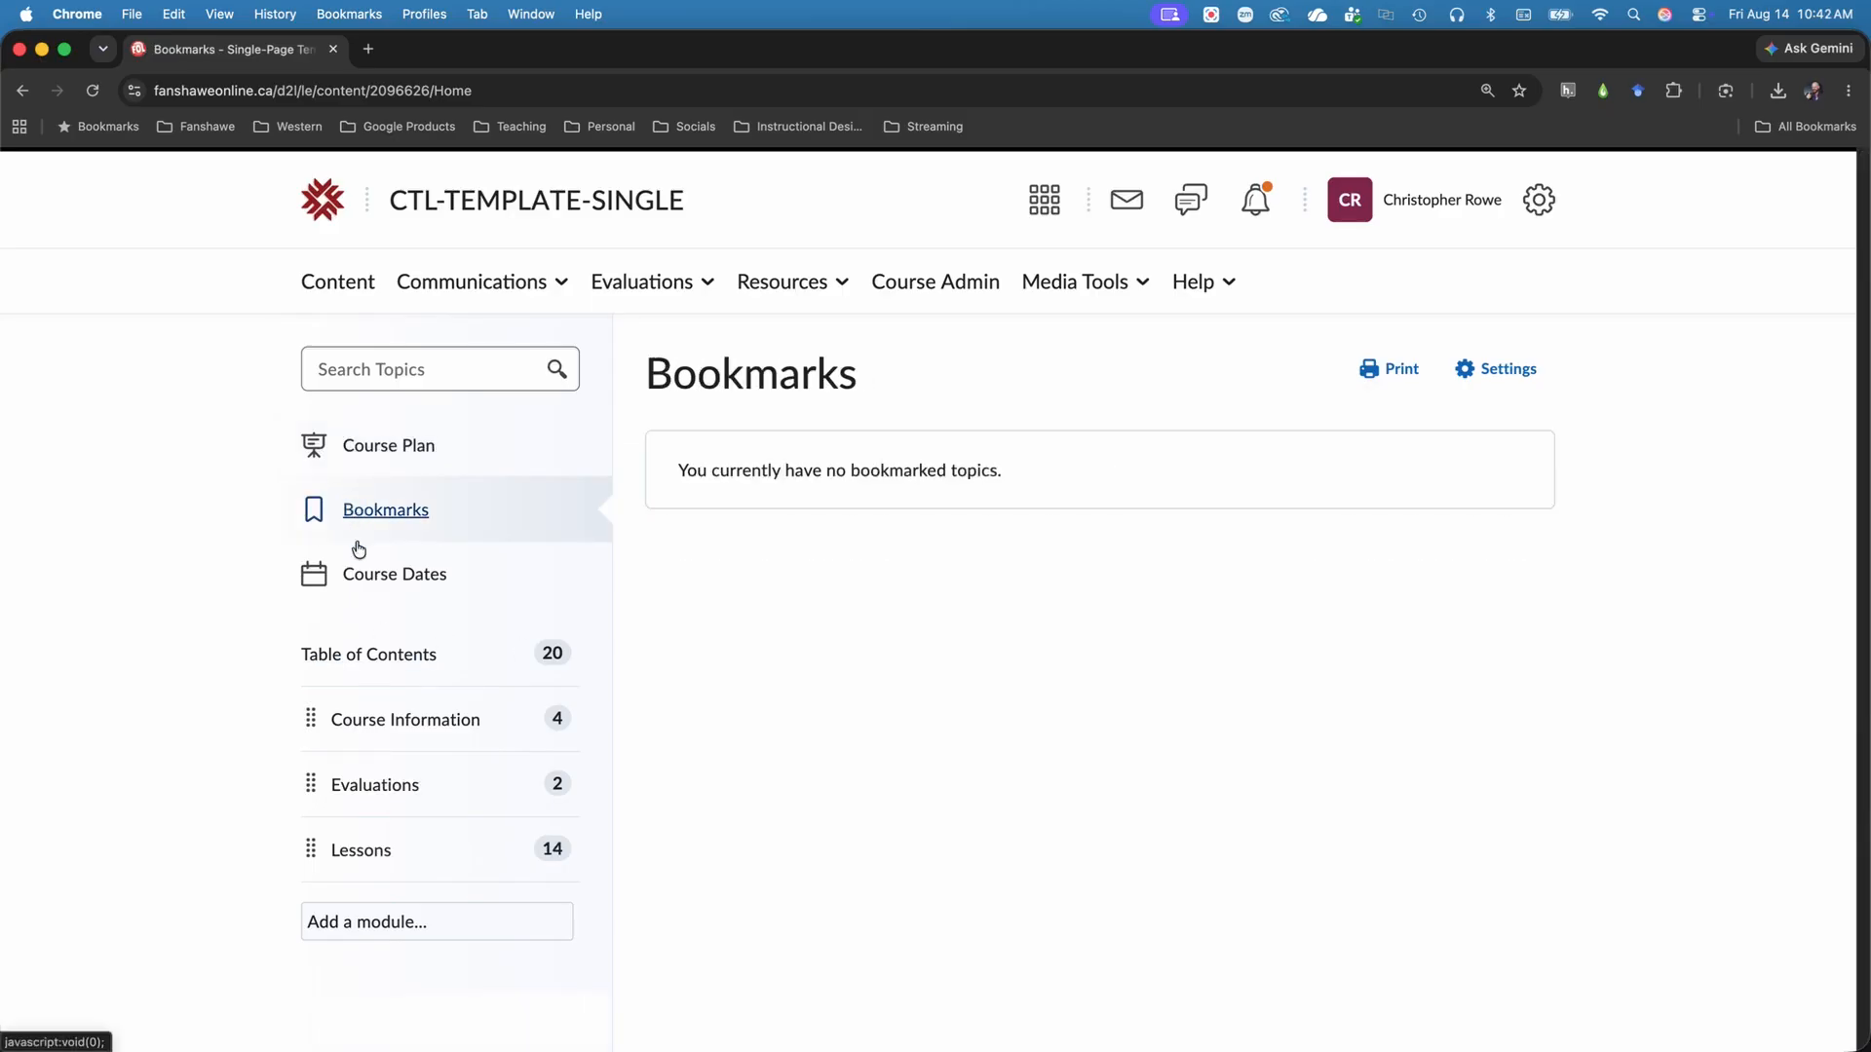
Bookmark the Course Overview page in the Course Information module.
left_click(395, 720)
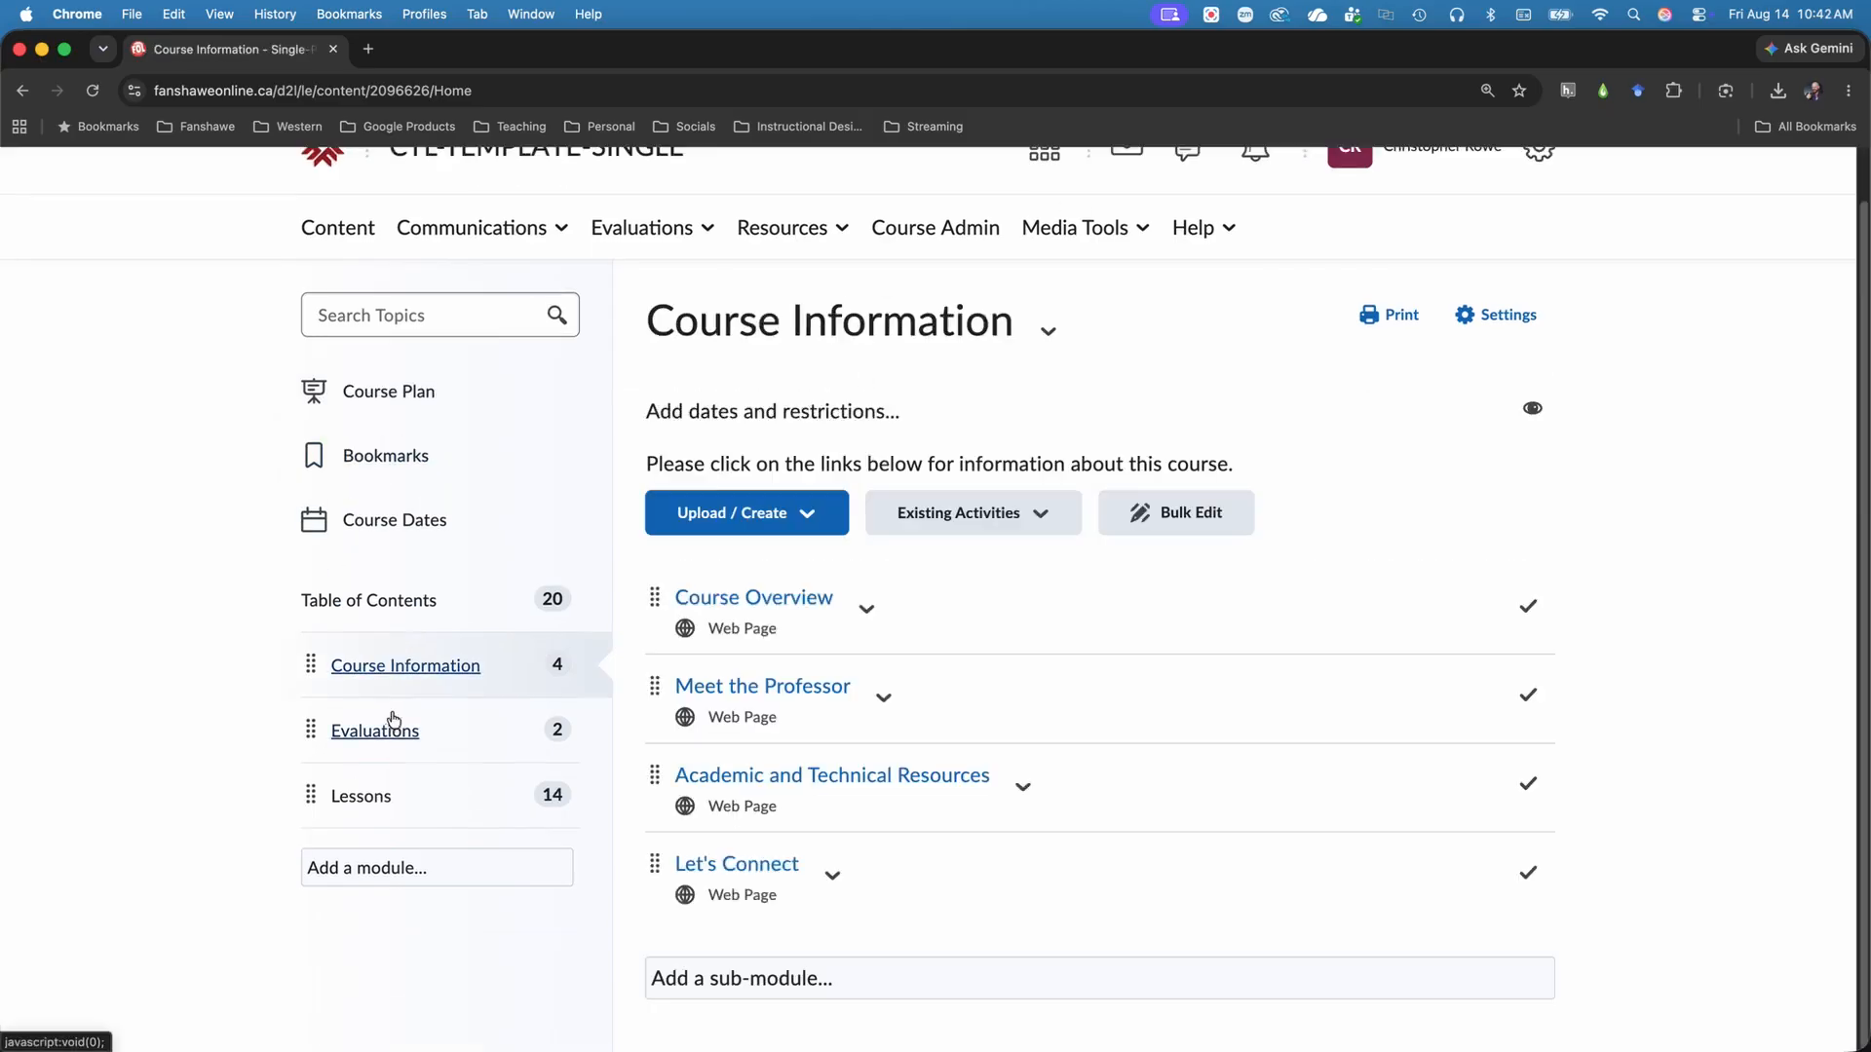
left_click(810, 594)
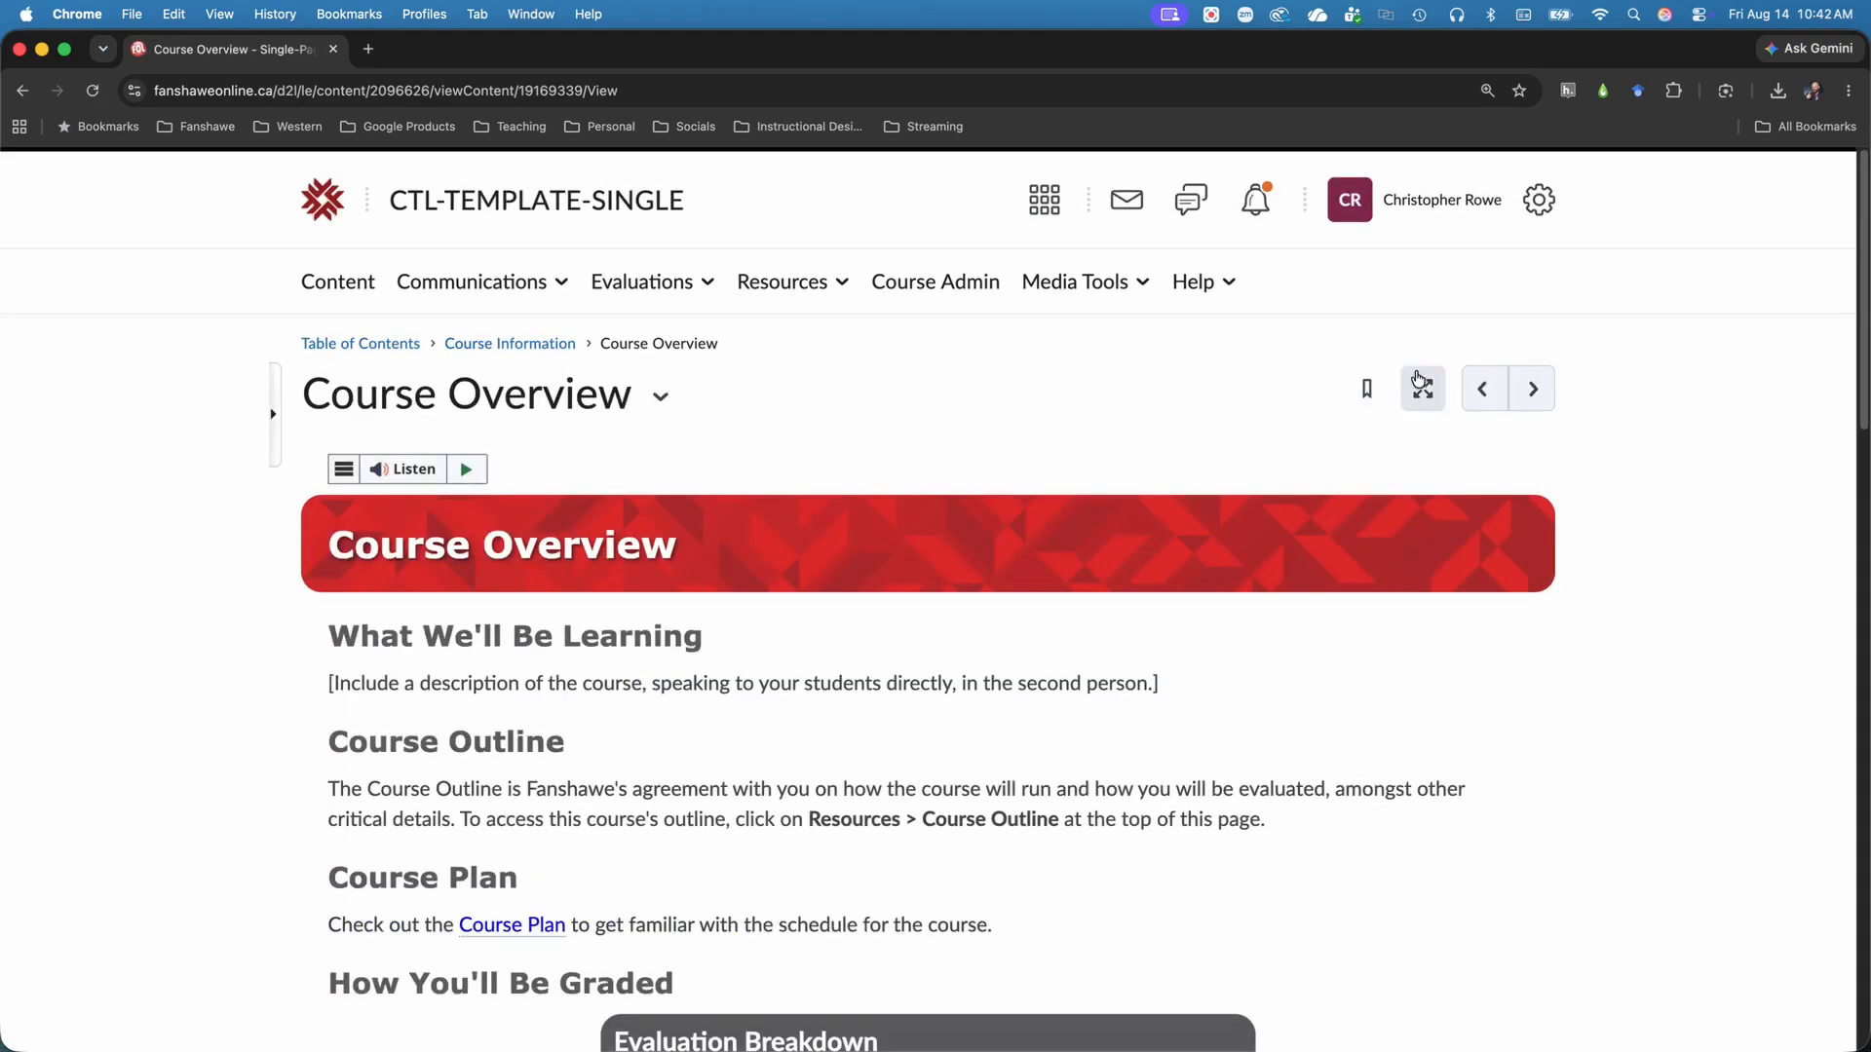
left_click(1369, 387)
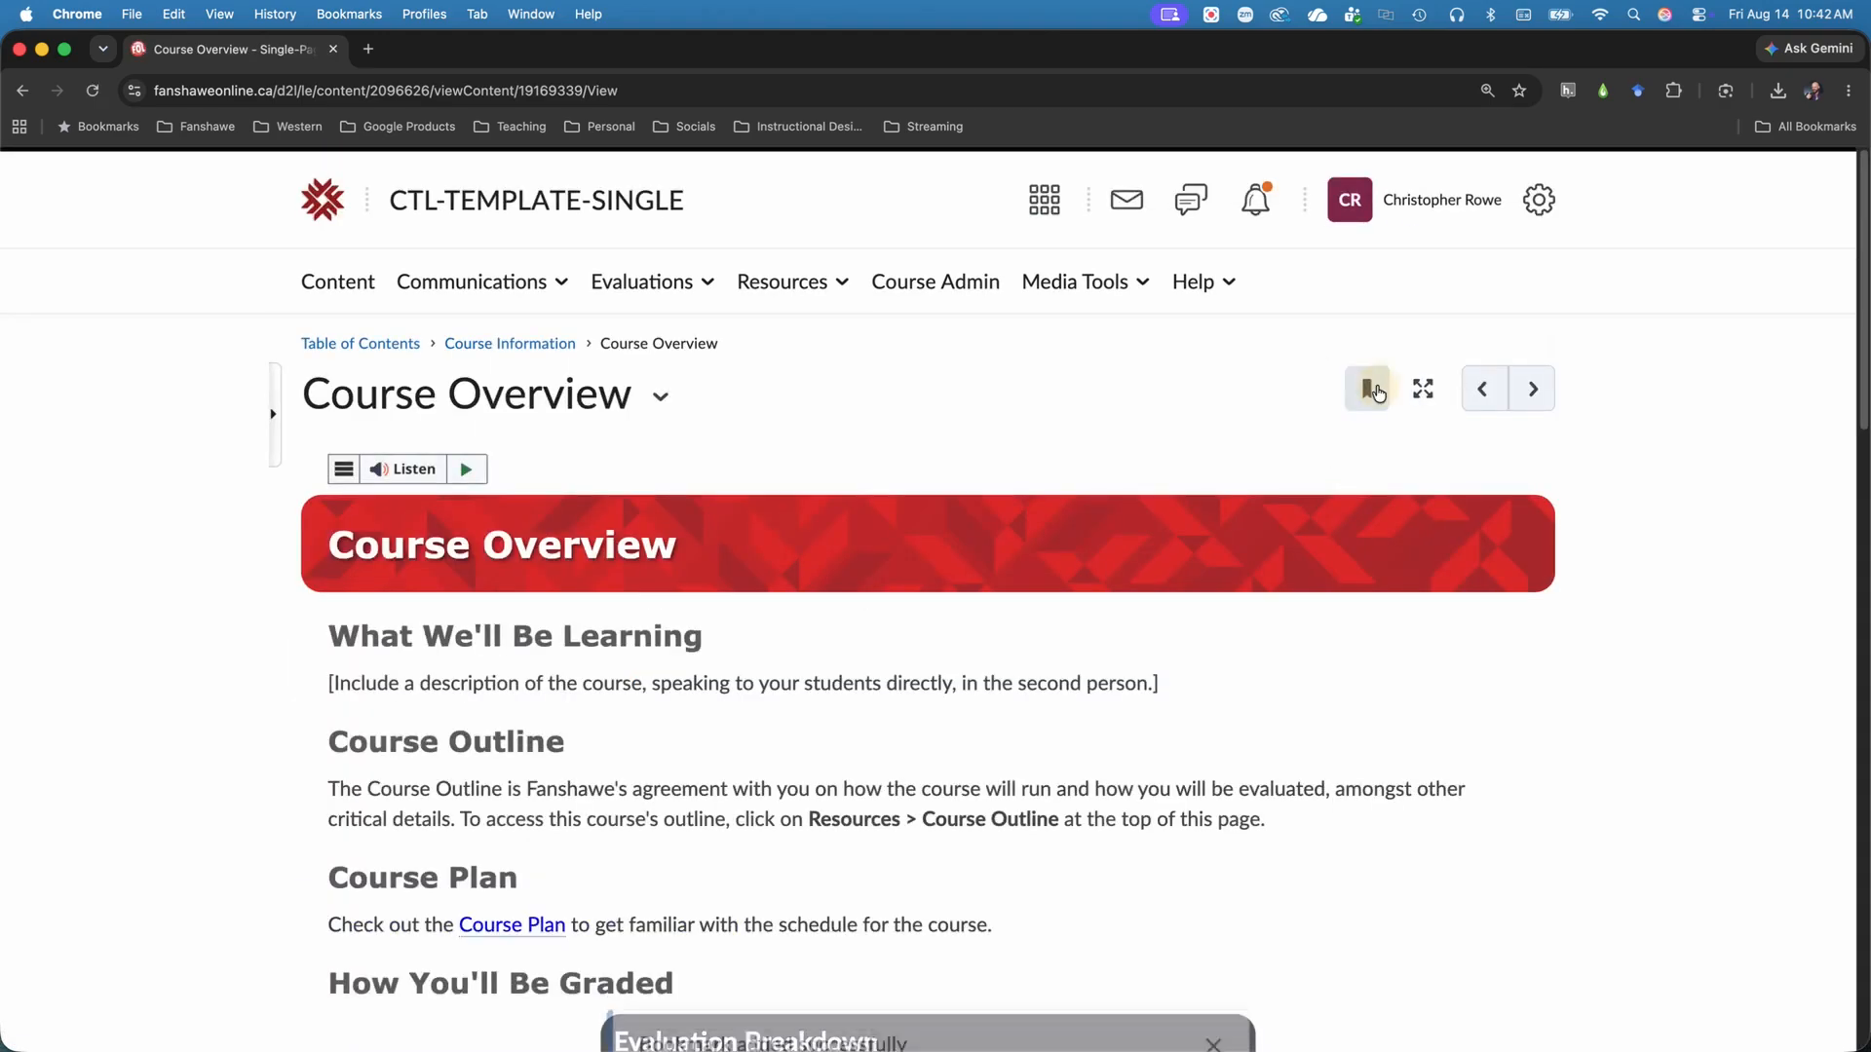
Check the course's bookmarked topics and its upcoming course dates.
left_click(370, 344)
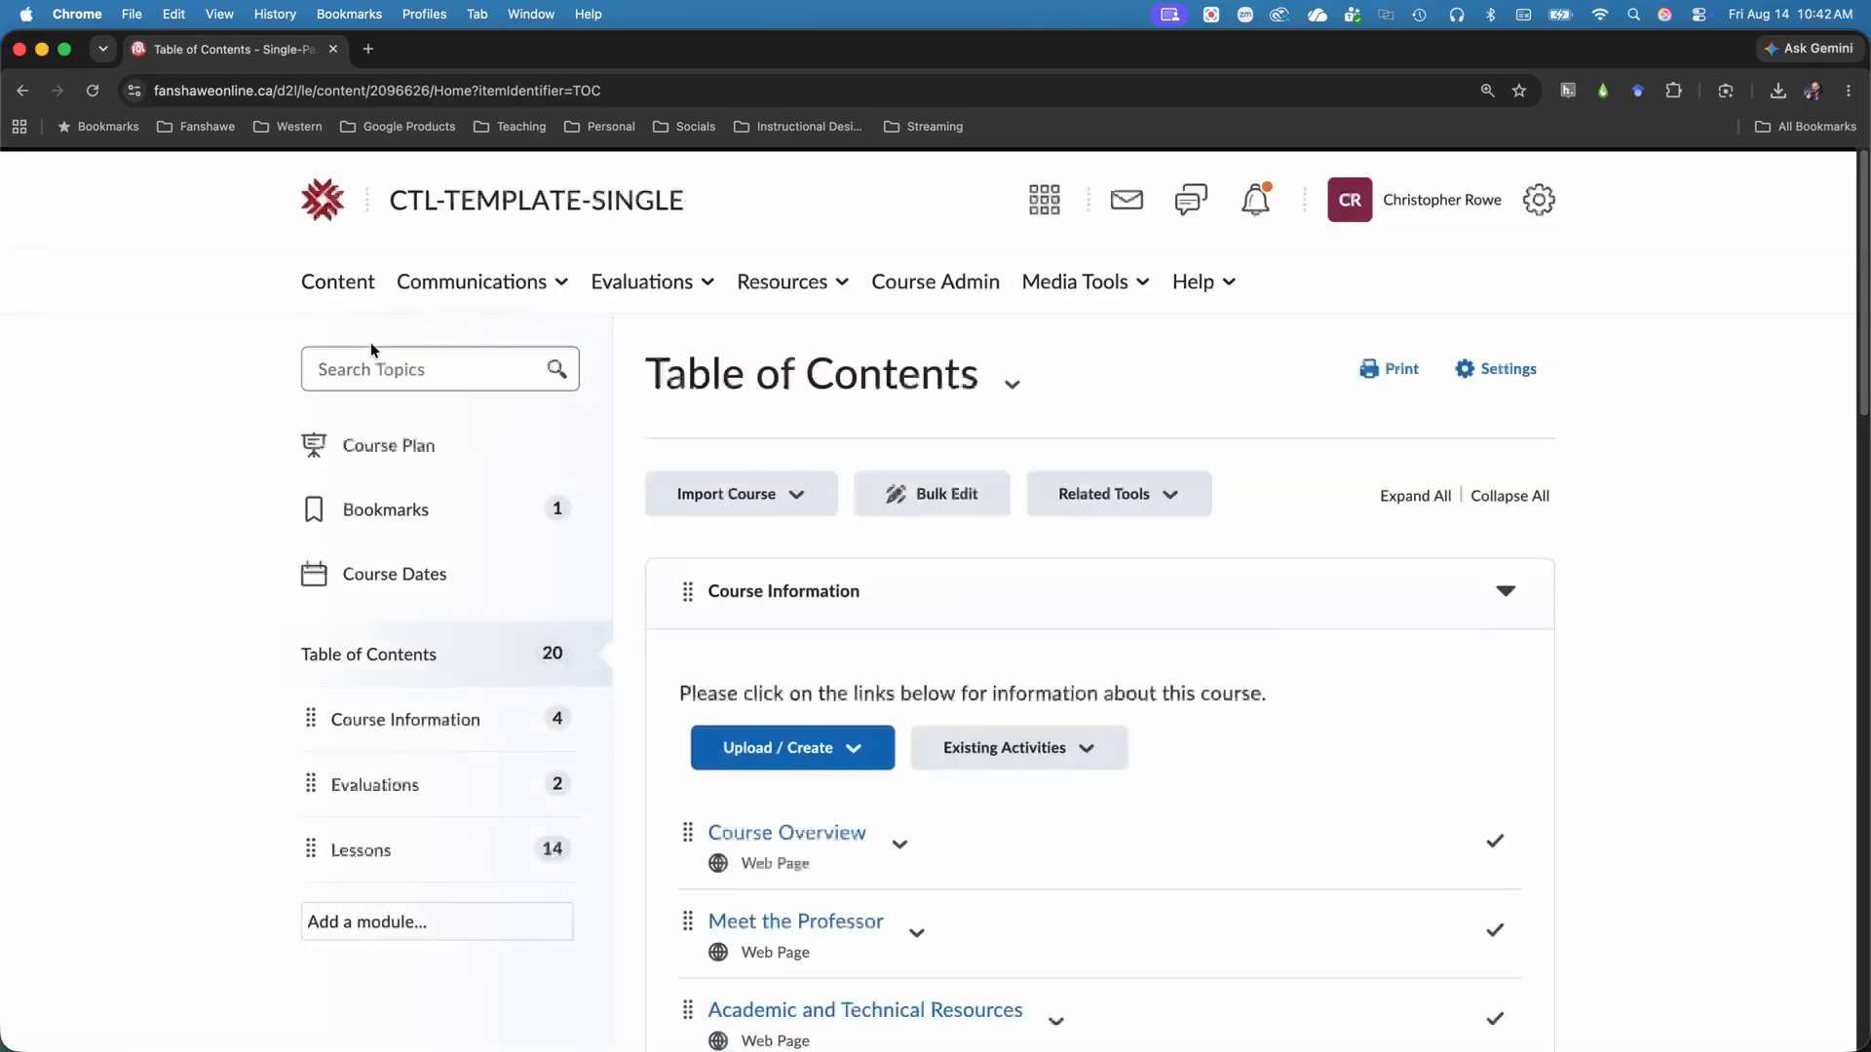
left_click(386, 509)
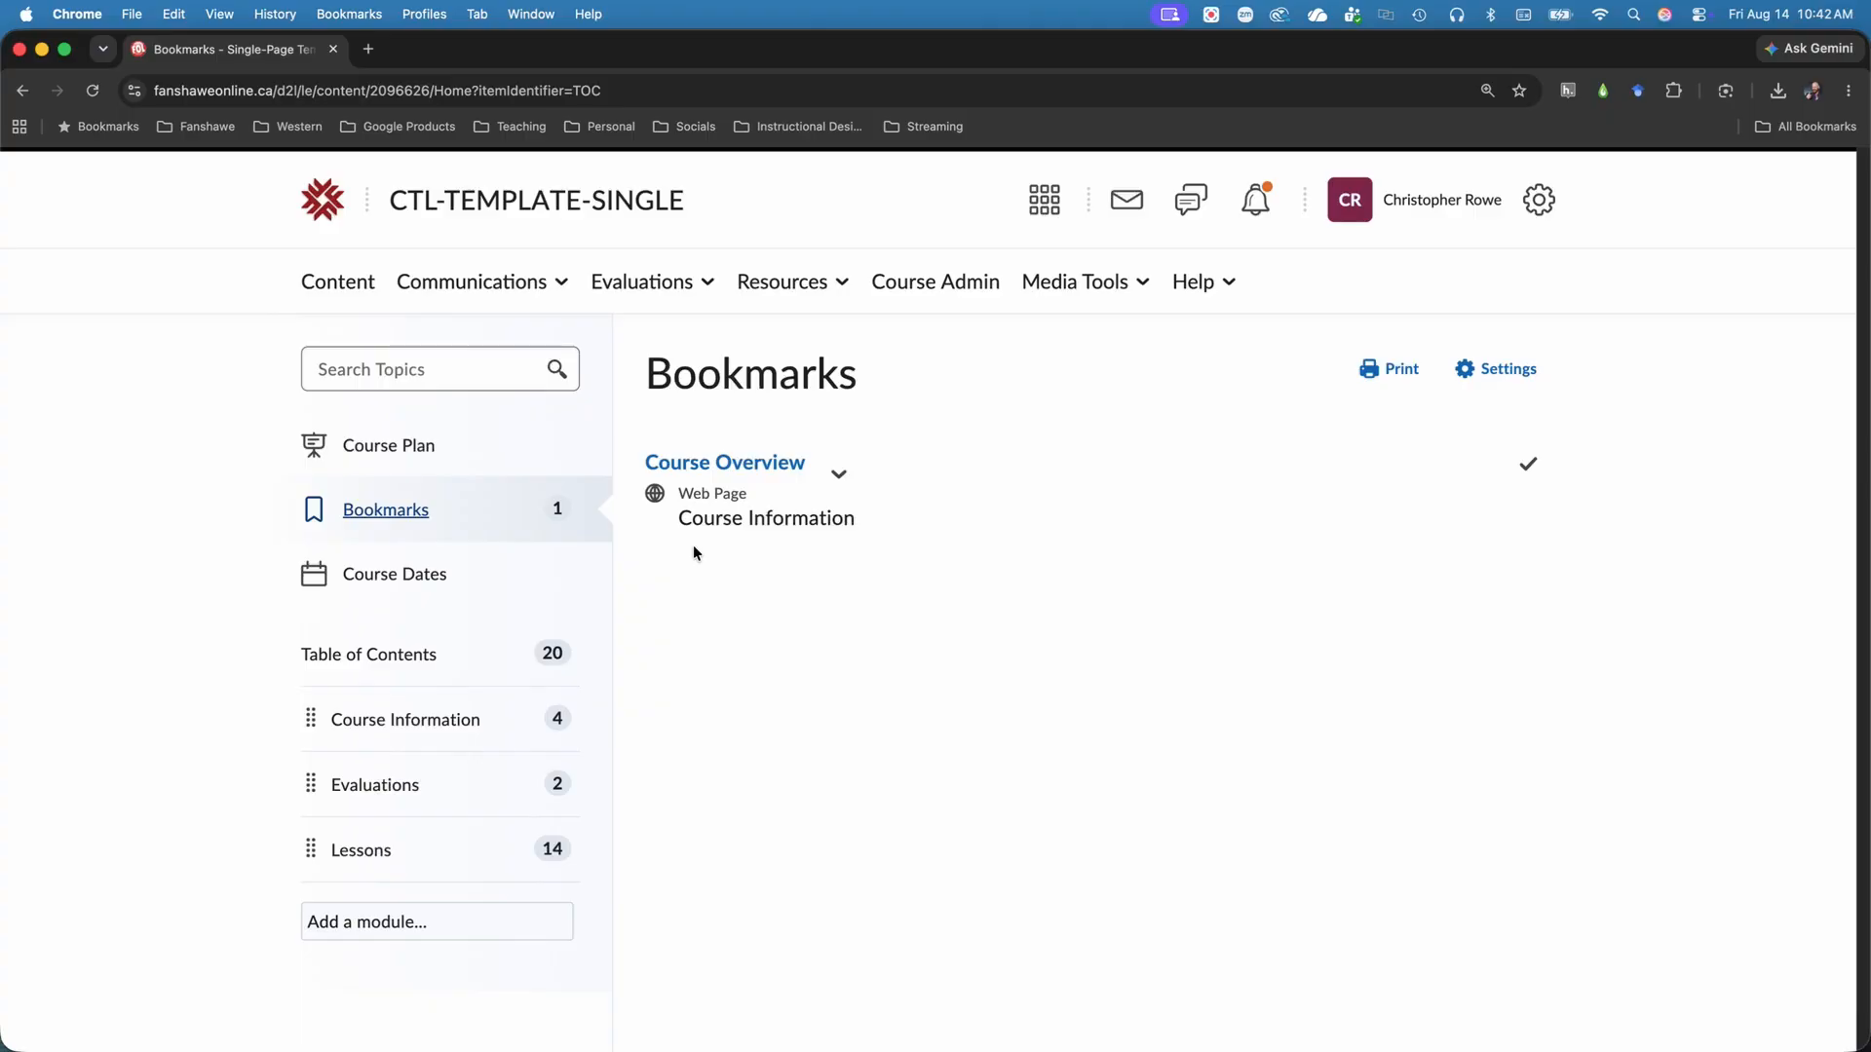
left_click(441, 576)
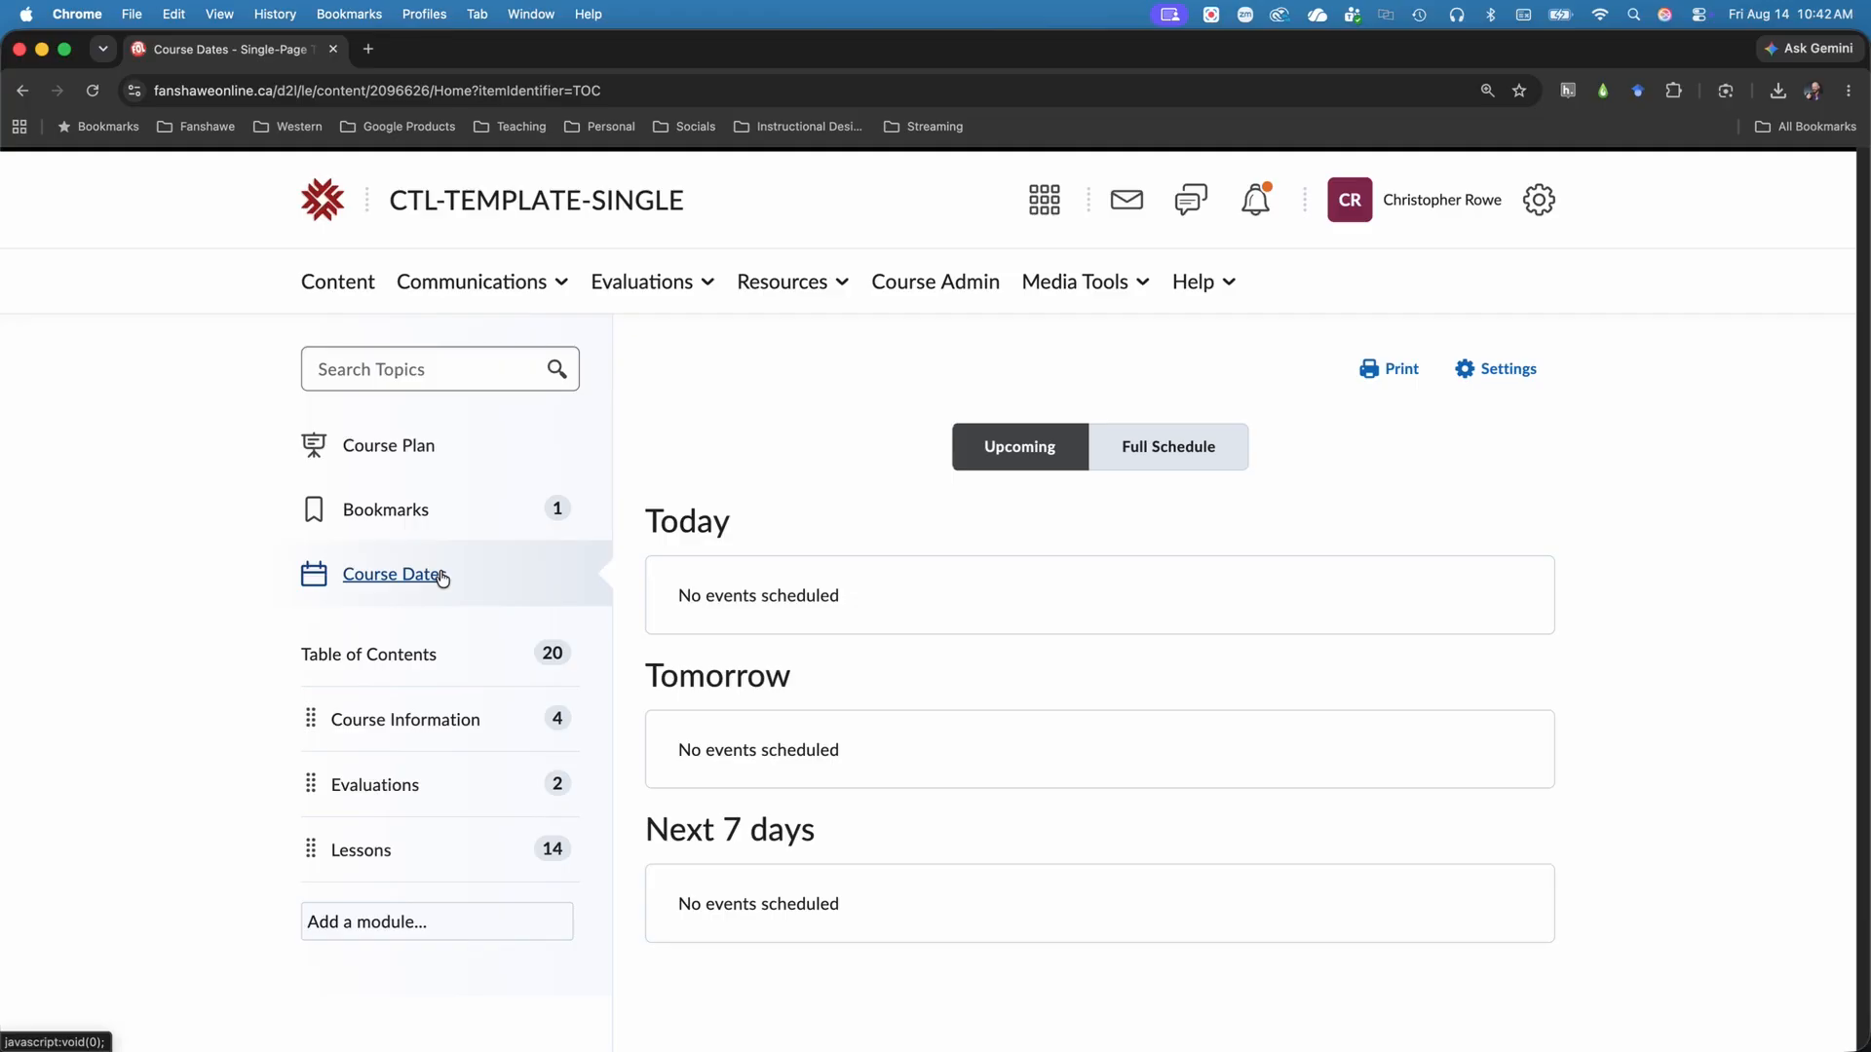
Examine the modules and topics in the full table of contents, down to the weekly Lessons folders.
left_click(443, 658)
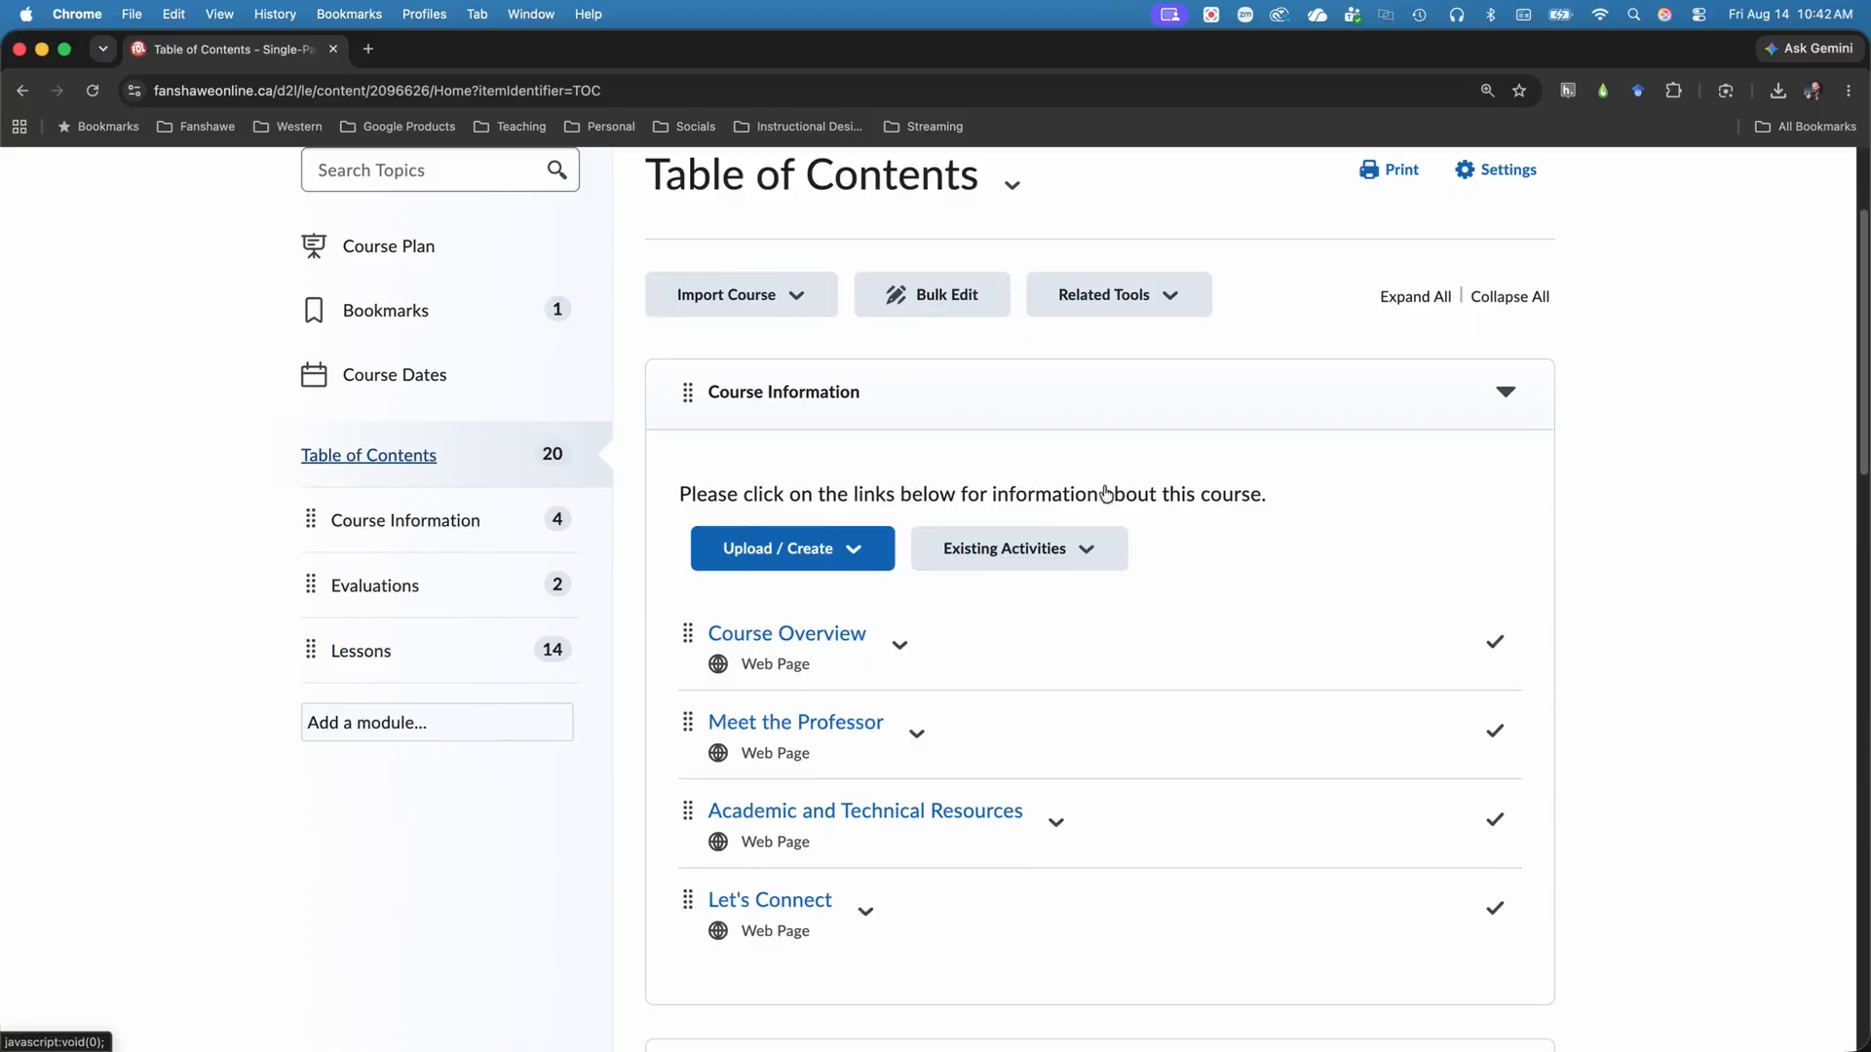
scroll(1116, 466, "down", 5)
scroll(1103, 454, "down", 7)
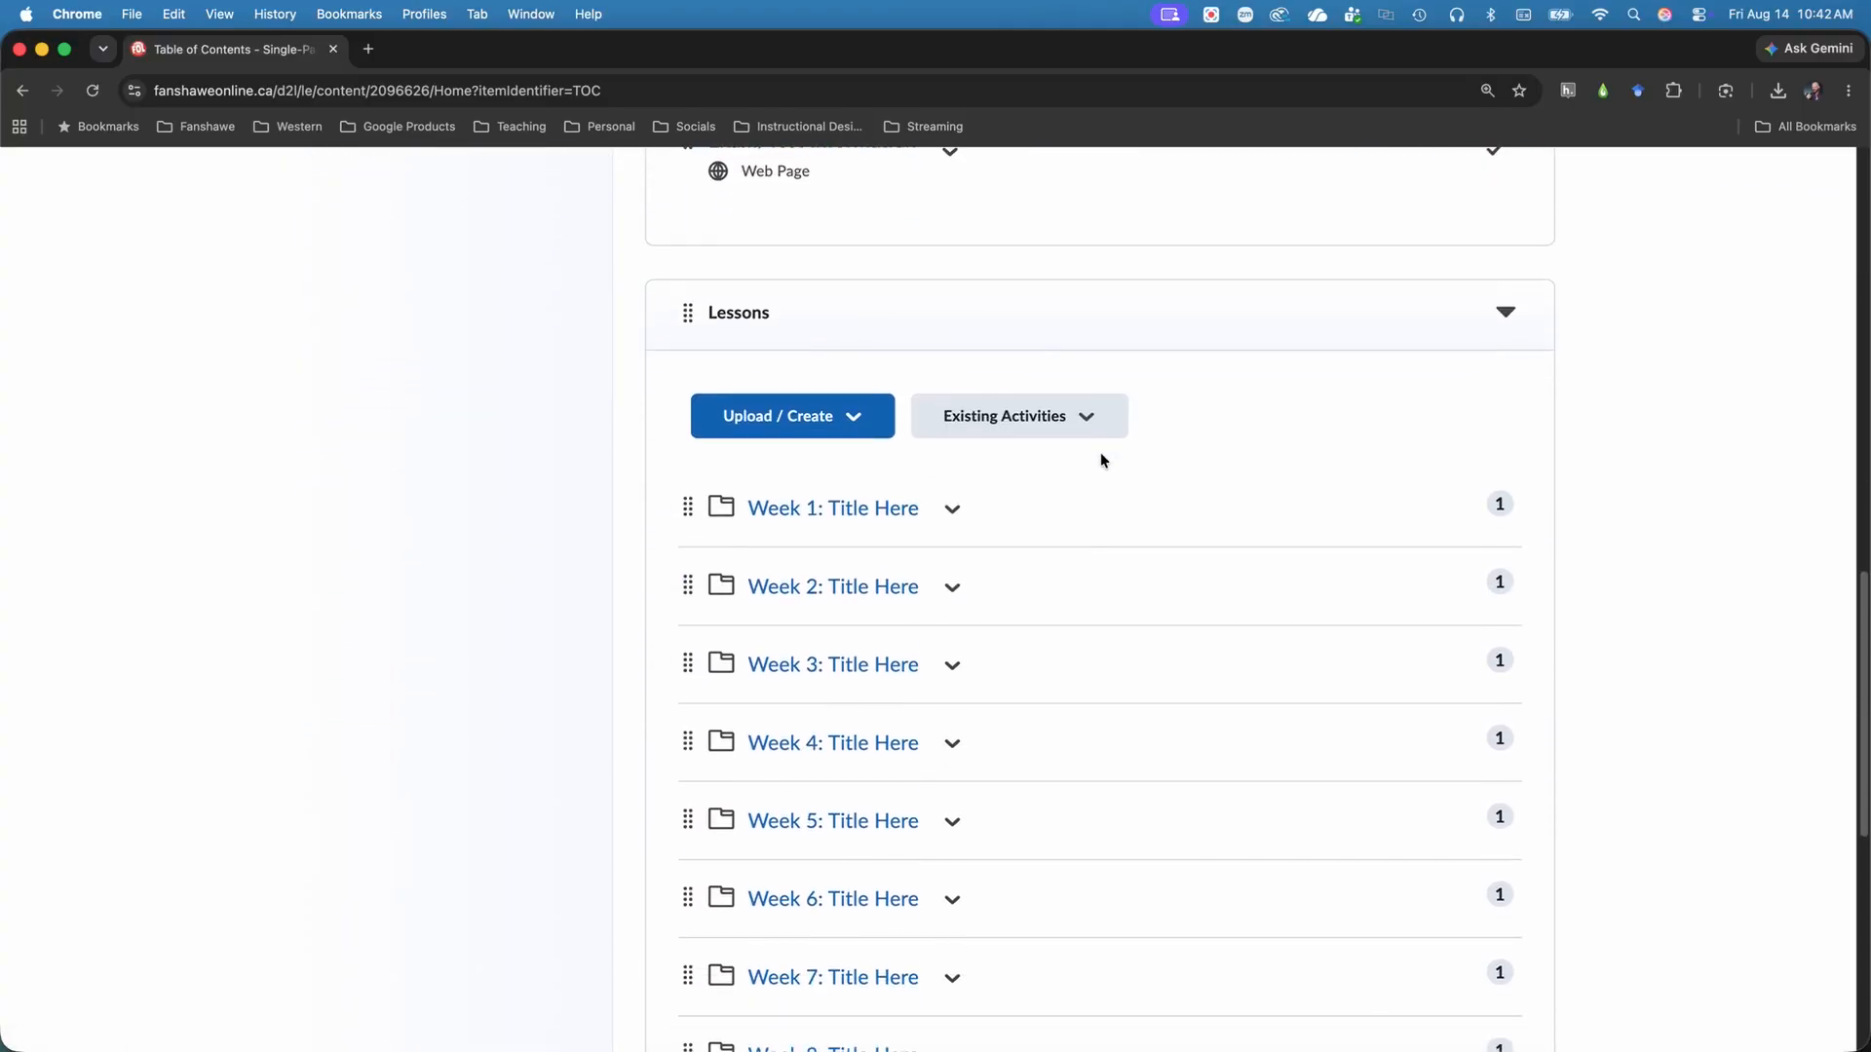
scroll(1099, 453, "up", 12)
scroll(1099, 458, "up", 2)
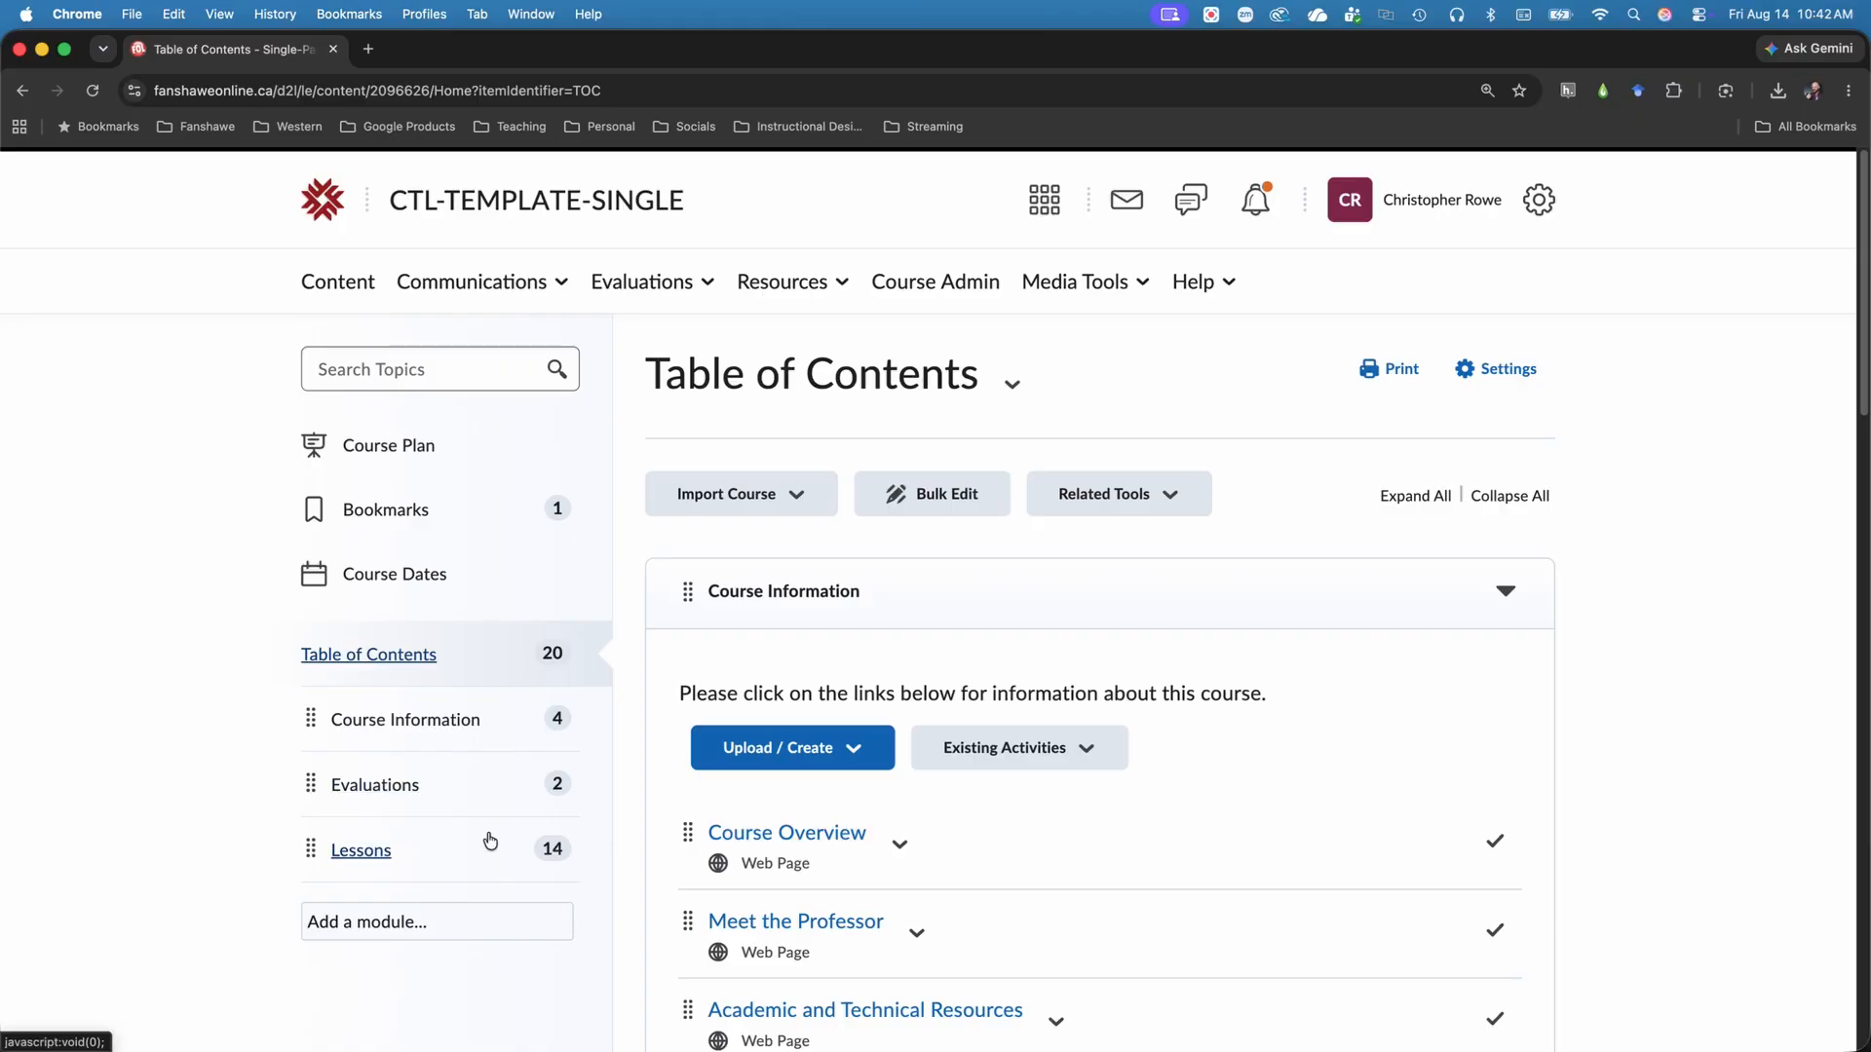
Open the Course Overview page from Course Information for editing, and return to the course content without saving.
left_click(467, 719)
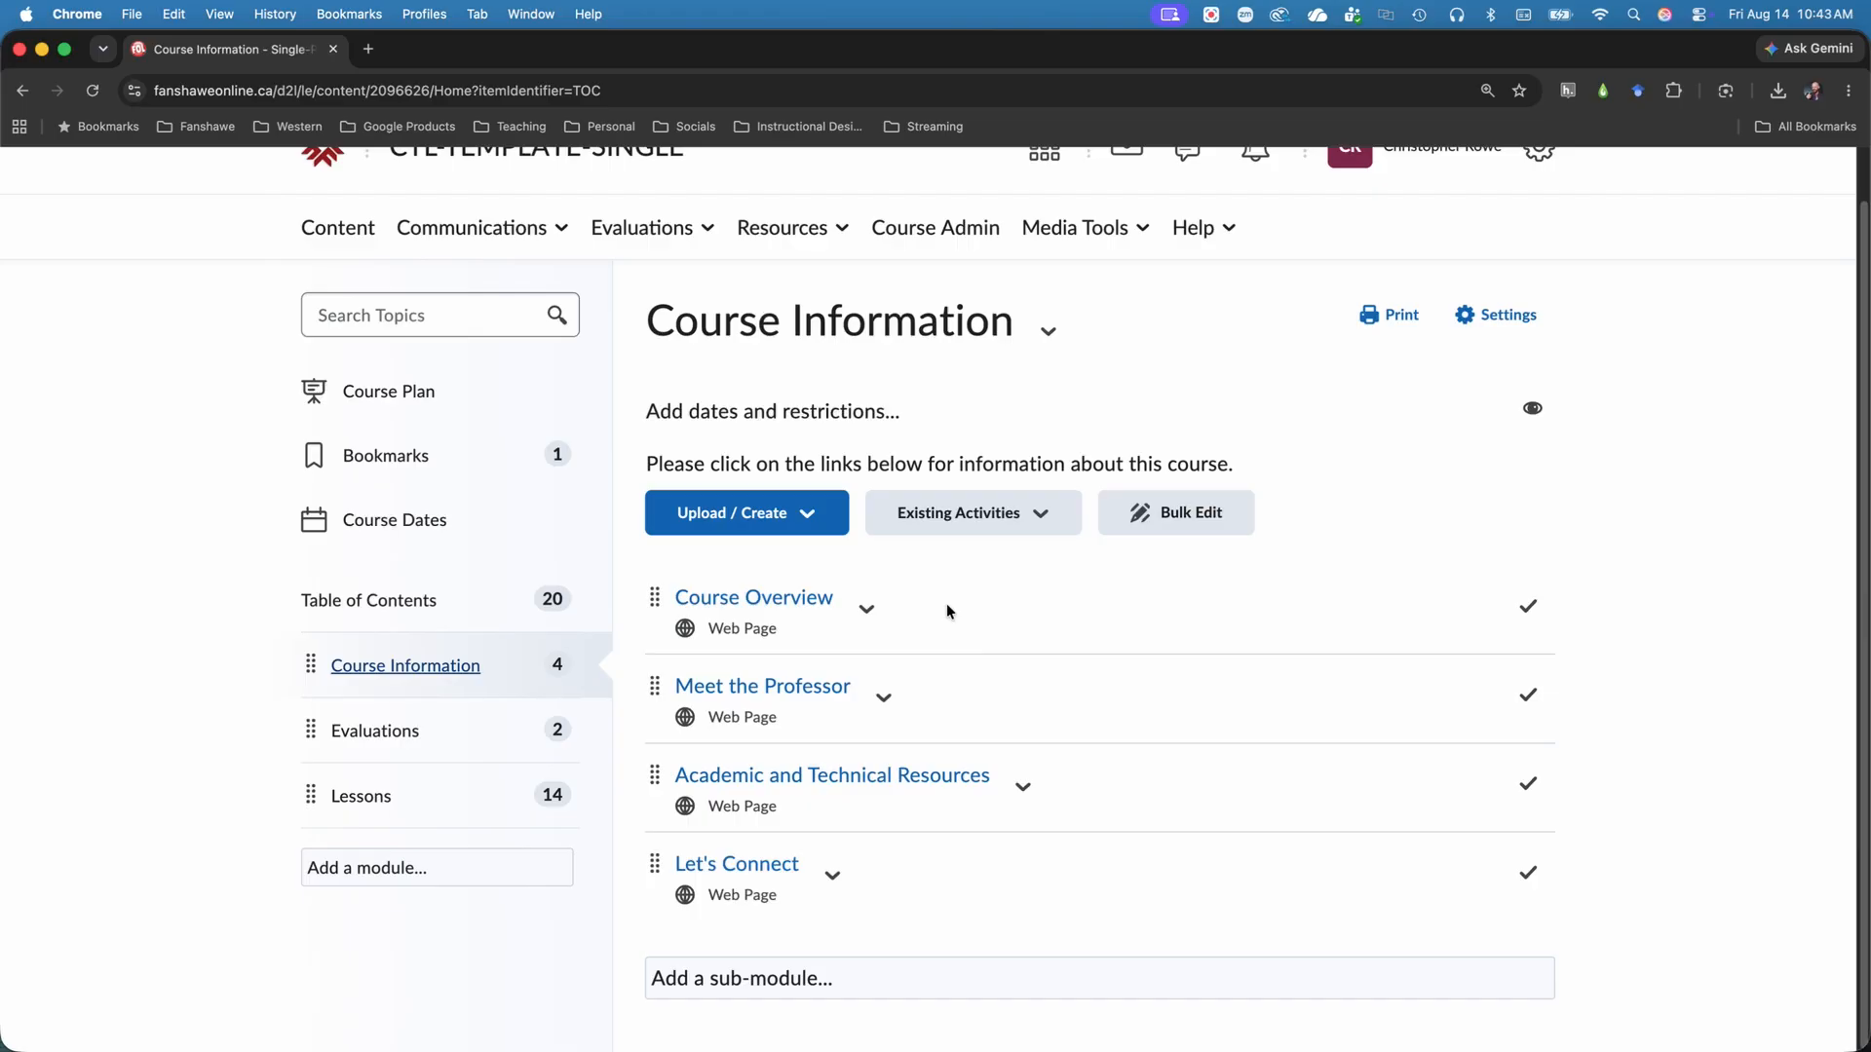
left_click(810, 602)
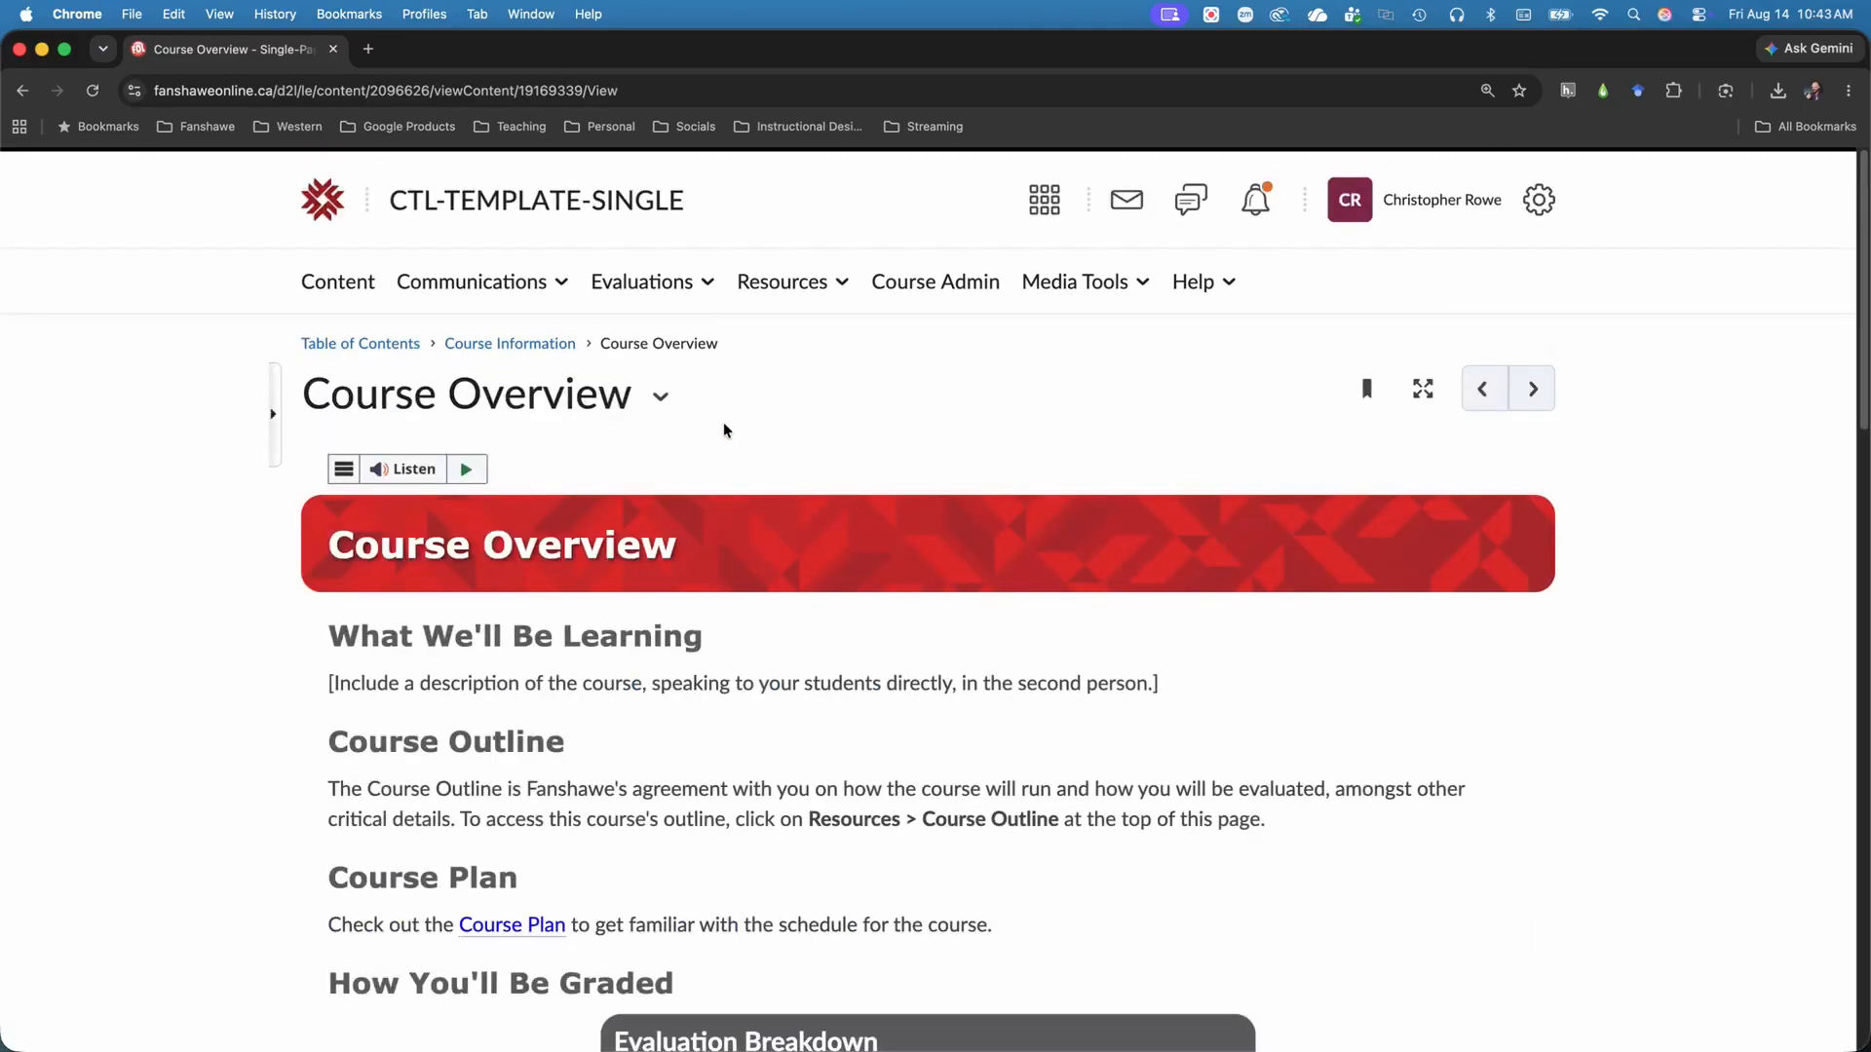
left_click(662, 398)
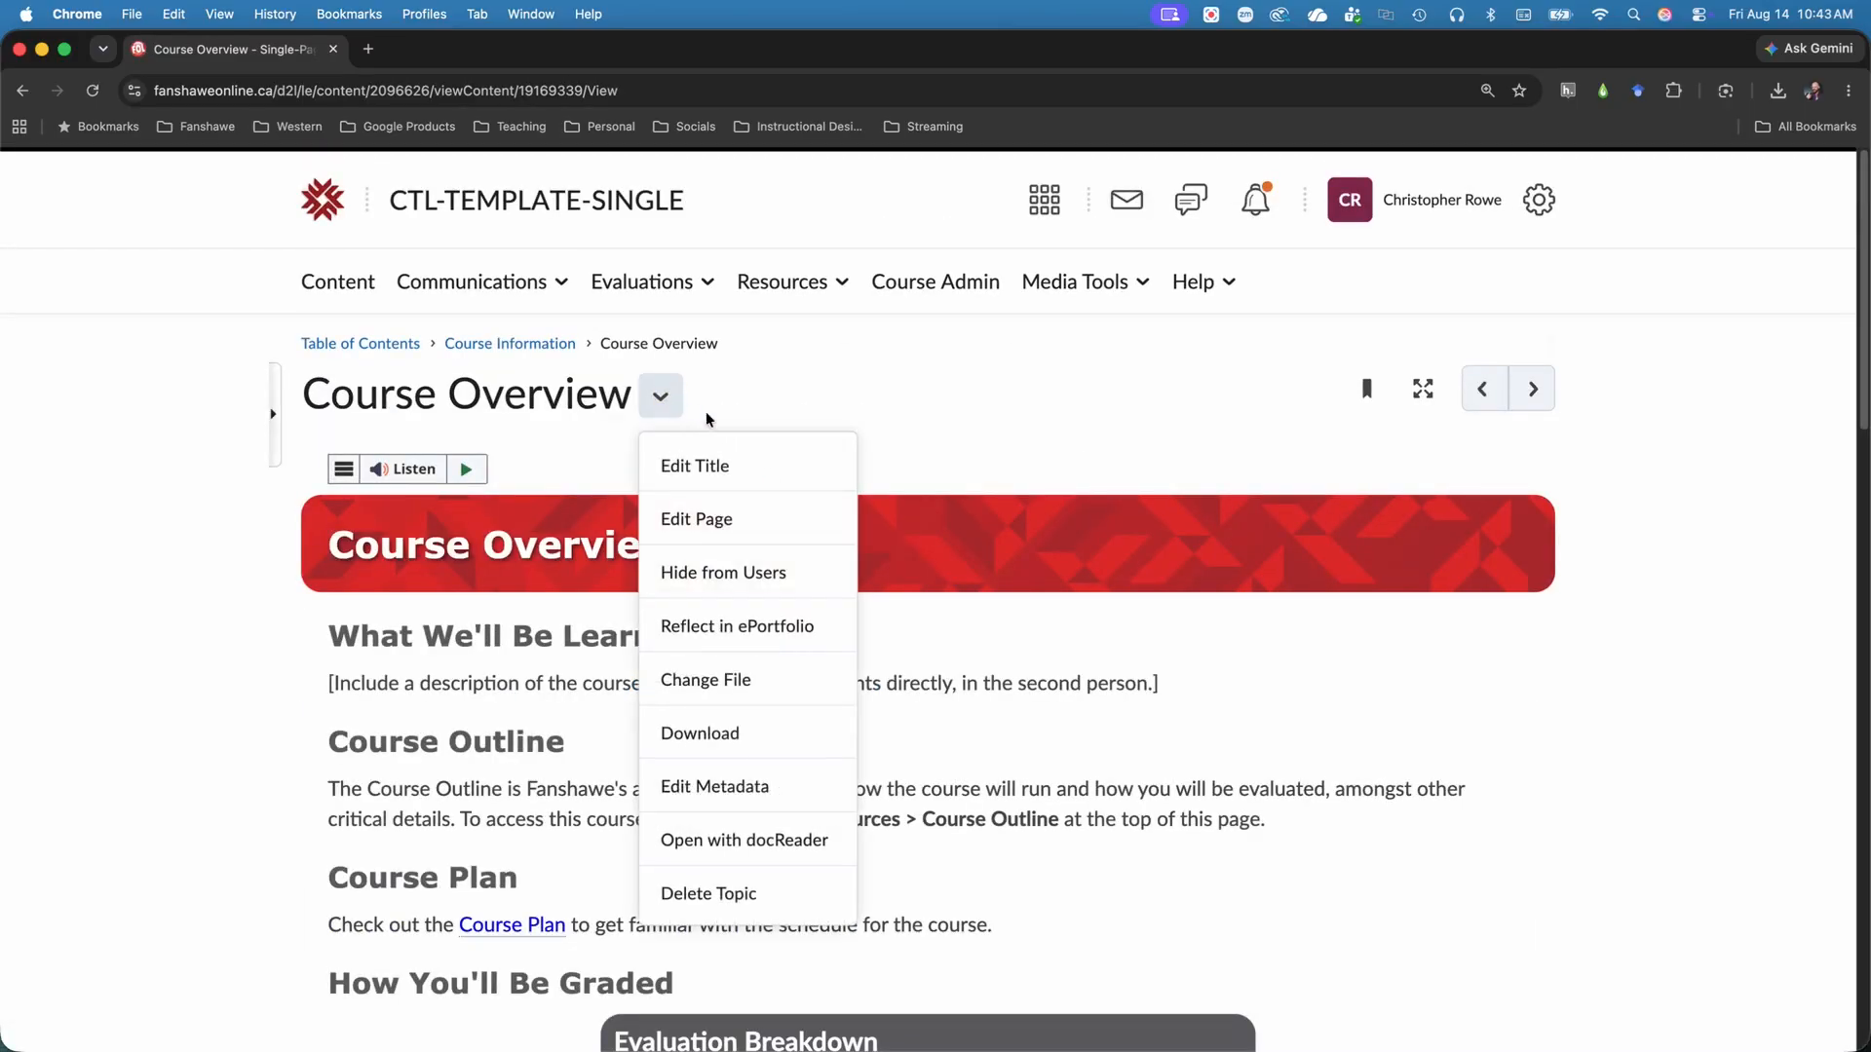
left_click(772, 522)
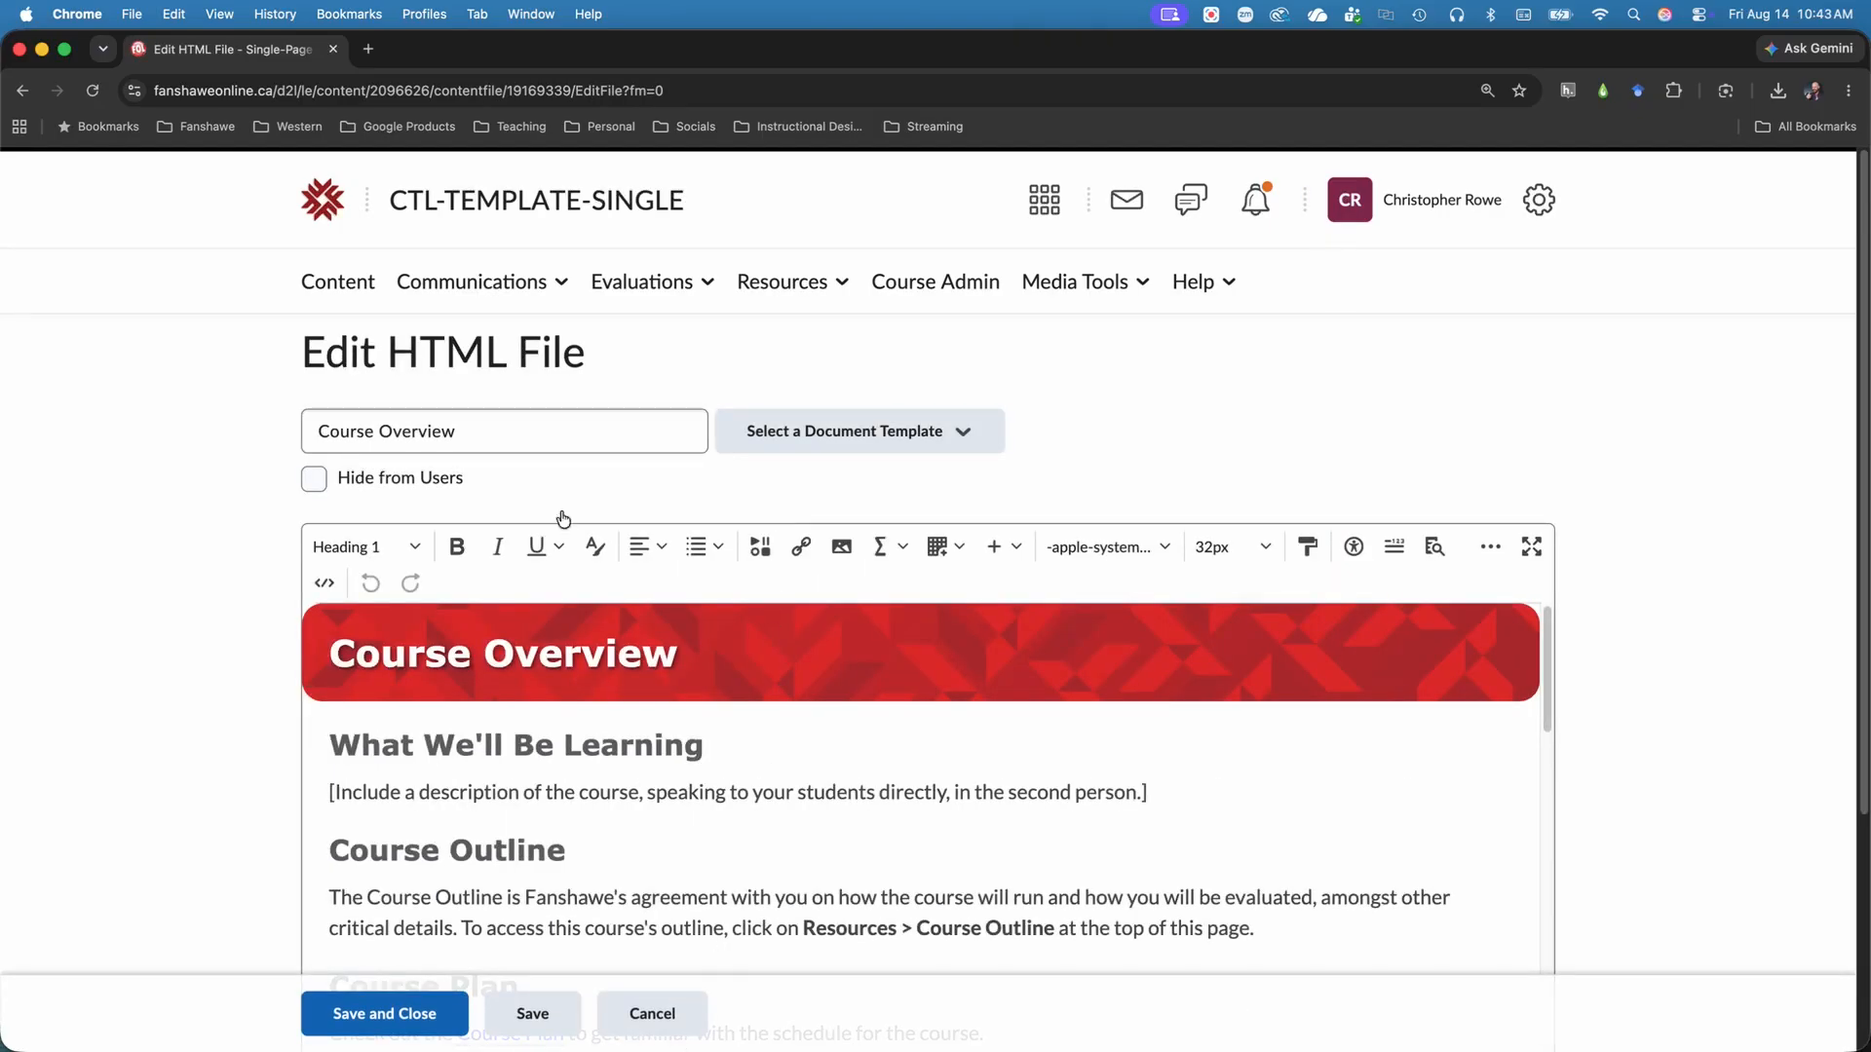
left_click(351, 283)
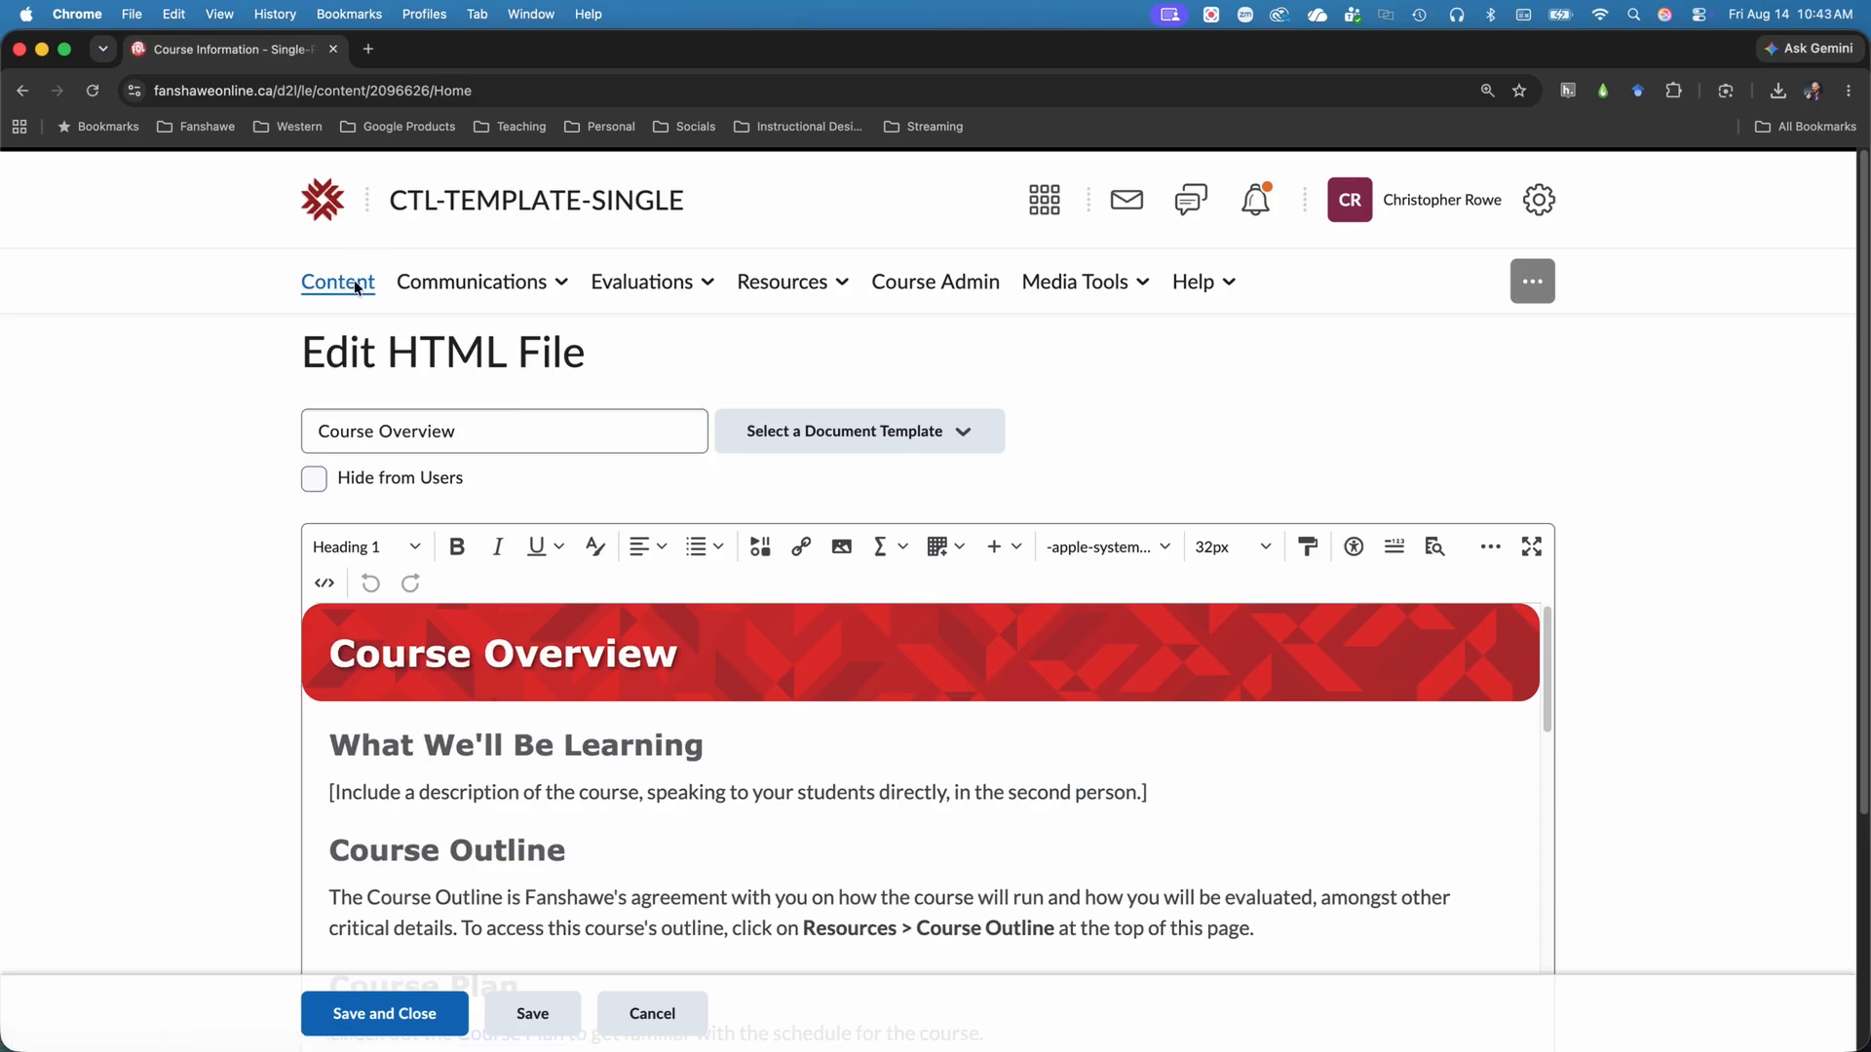
Try reordering the Meet the Professor topic within Course Information and put it back in its original place.
scroll(462, 343, "down", 1)
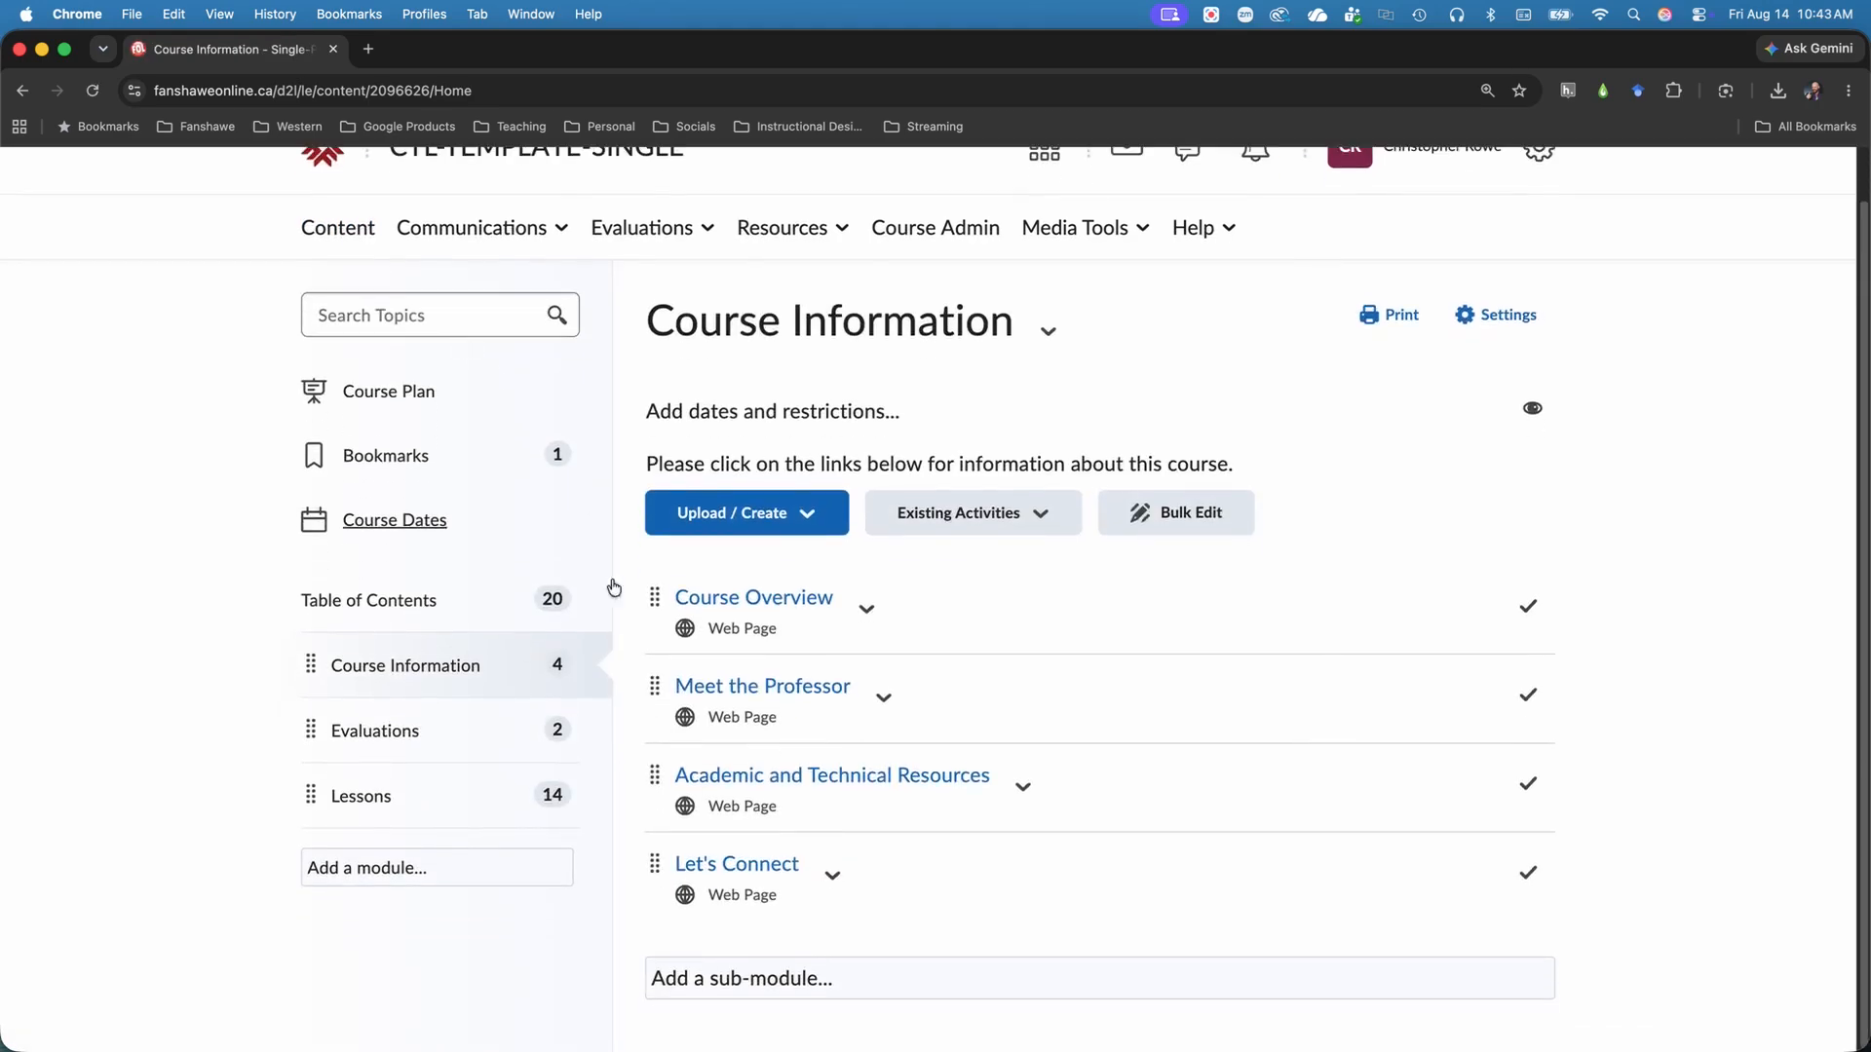
mouse_move(655, 689)
left_mouse_down()
mouse_move(647, 832)
mouse_move(658, 597)
mouse_move(655, 738)
mouse_move(659, 717)
left_mouse_up()
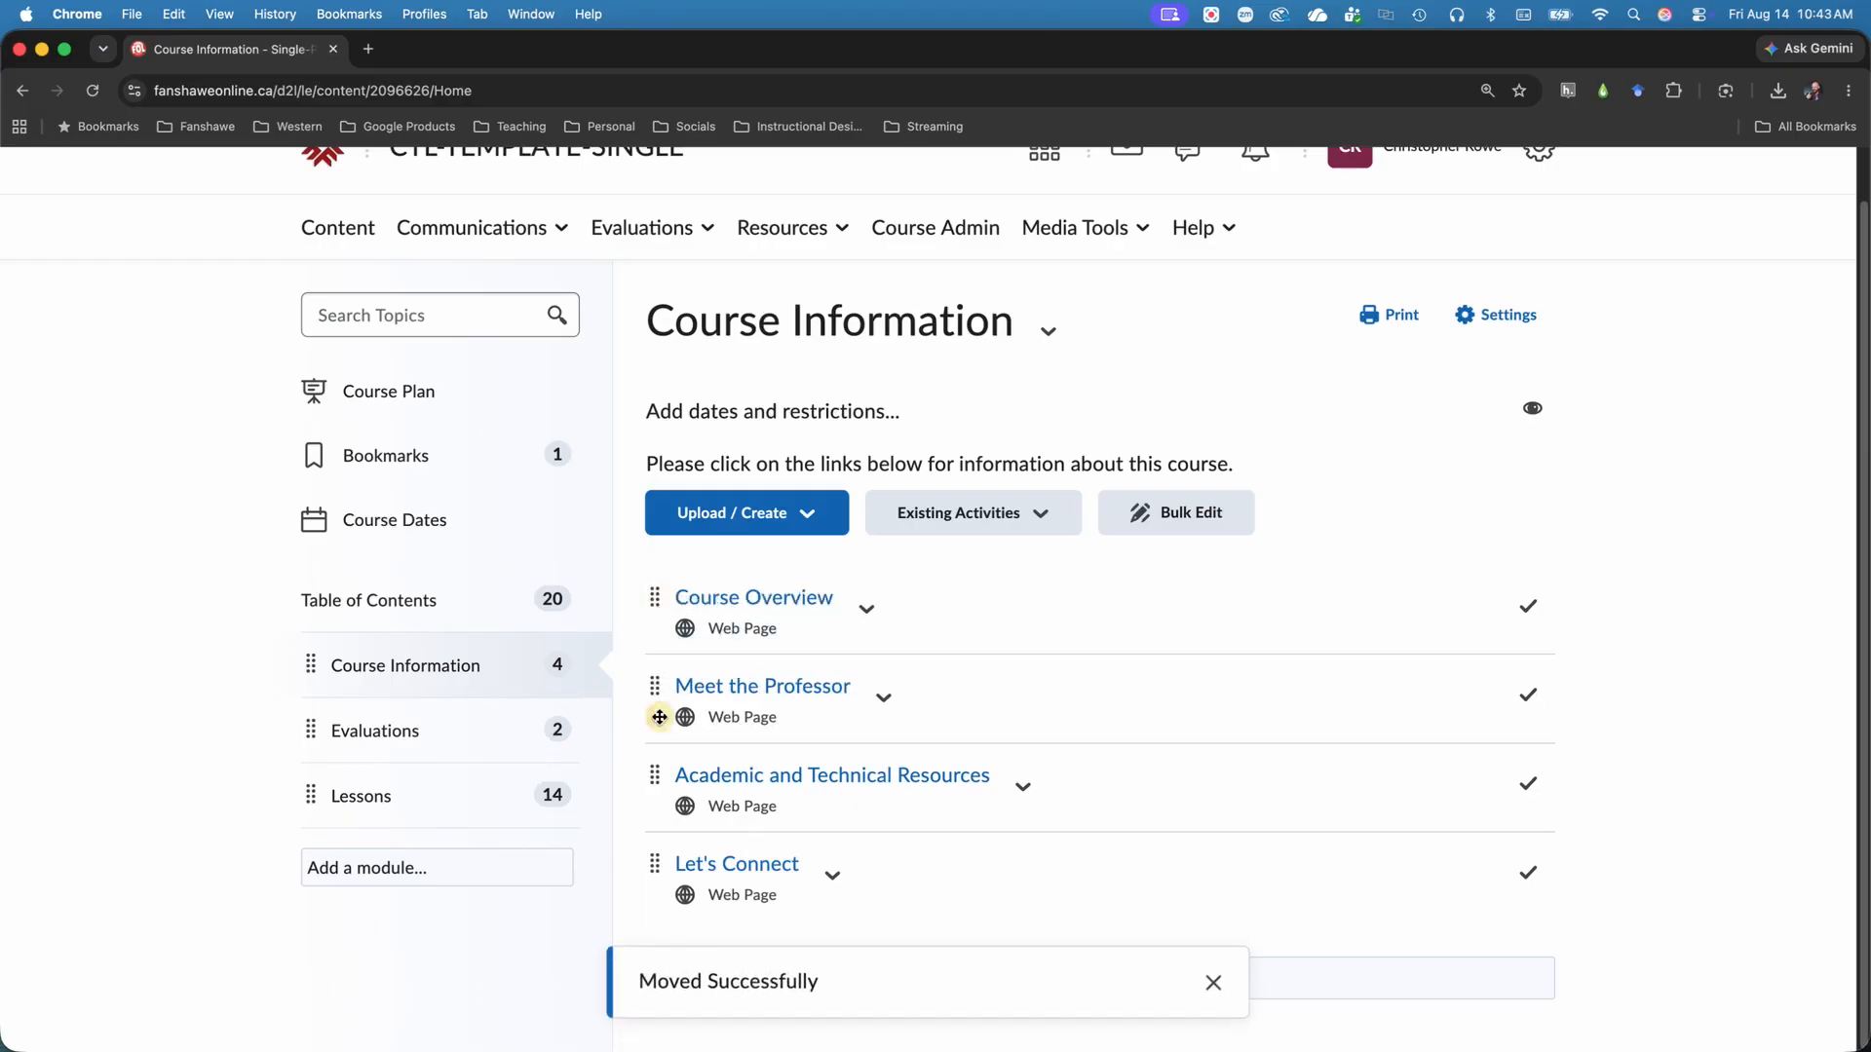
Edit the Meet the Professor topic's properties in place and add a start date of 8/14/2026 at 10:00 AM.
left_click(883, 697)
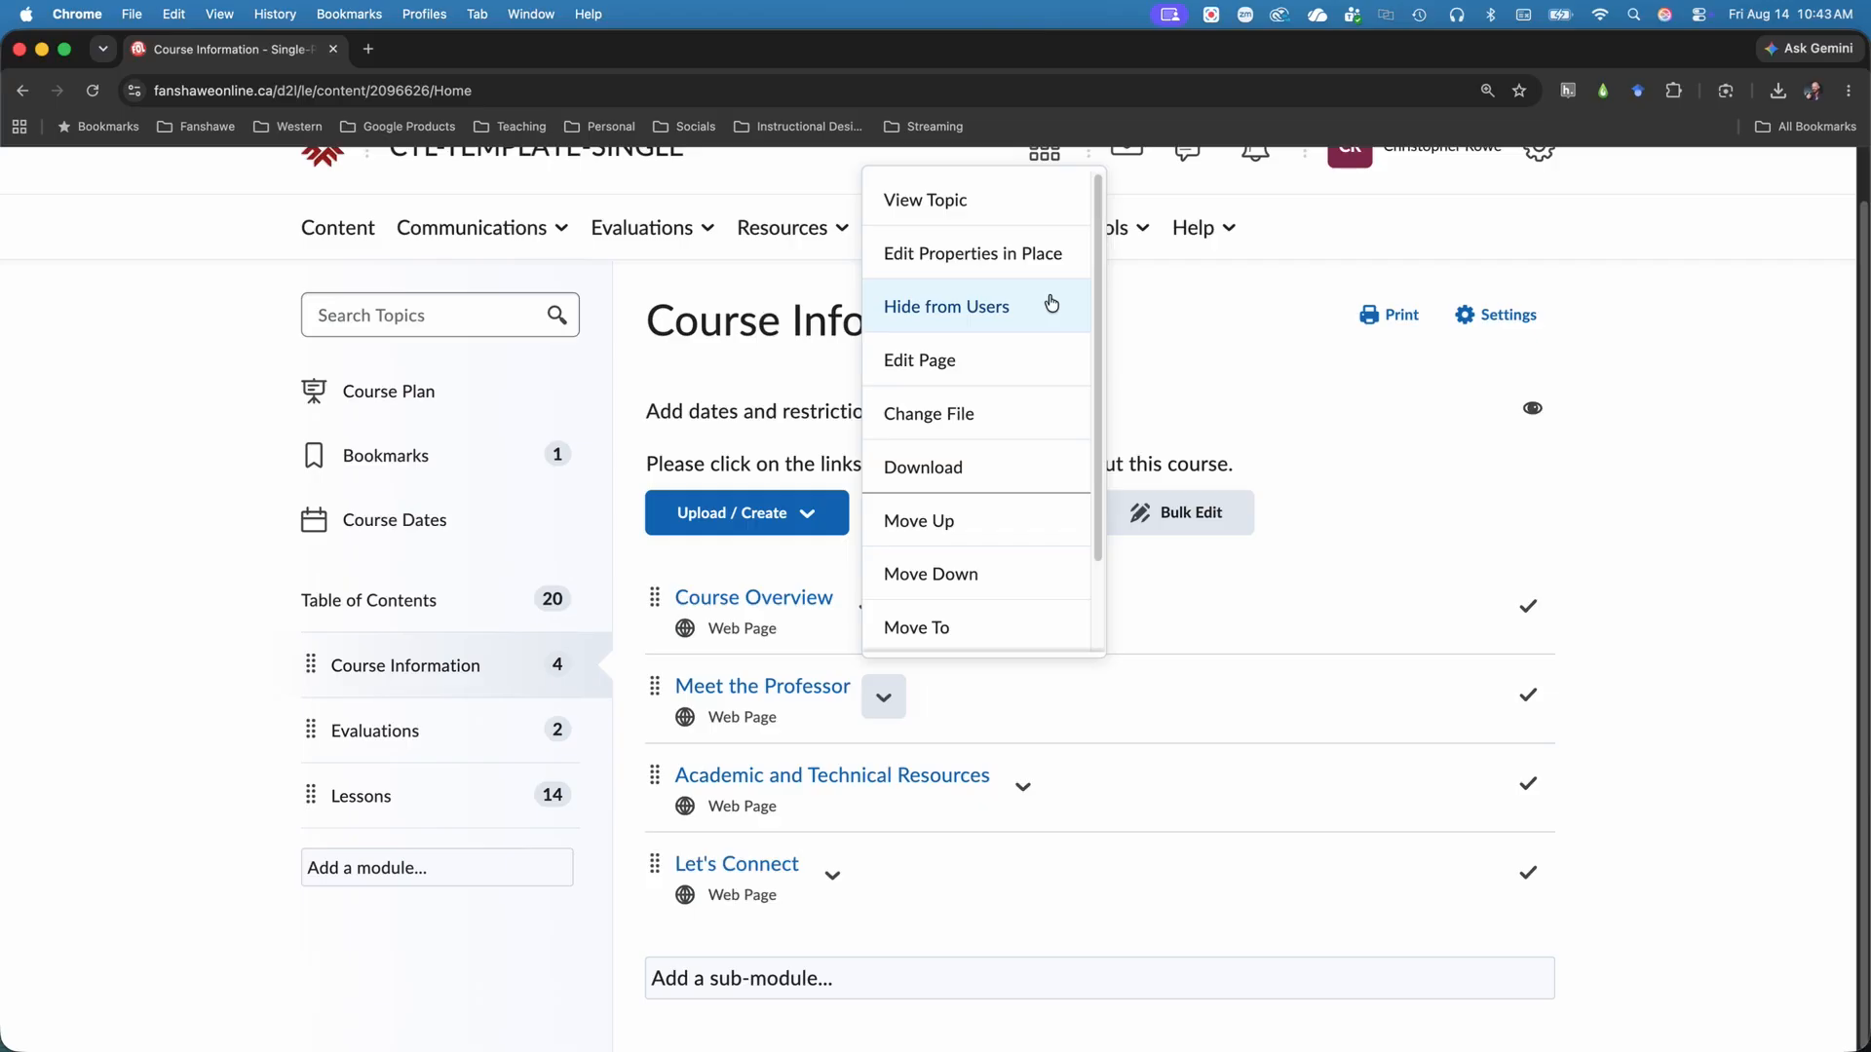
left_click(1021, 257)
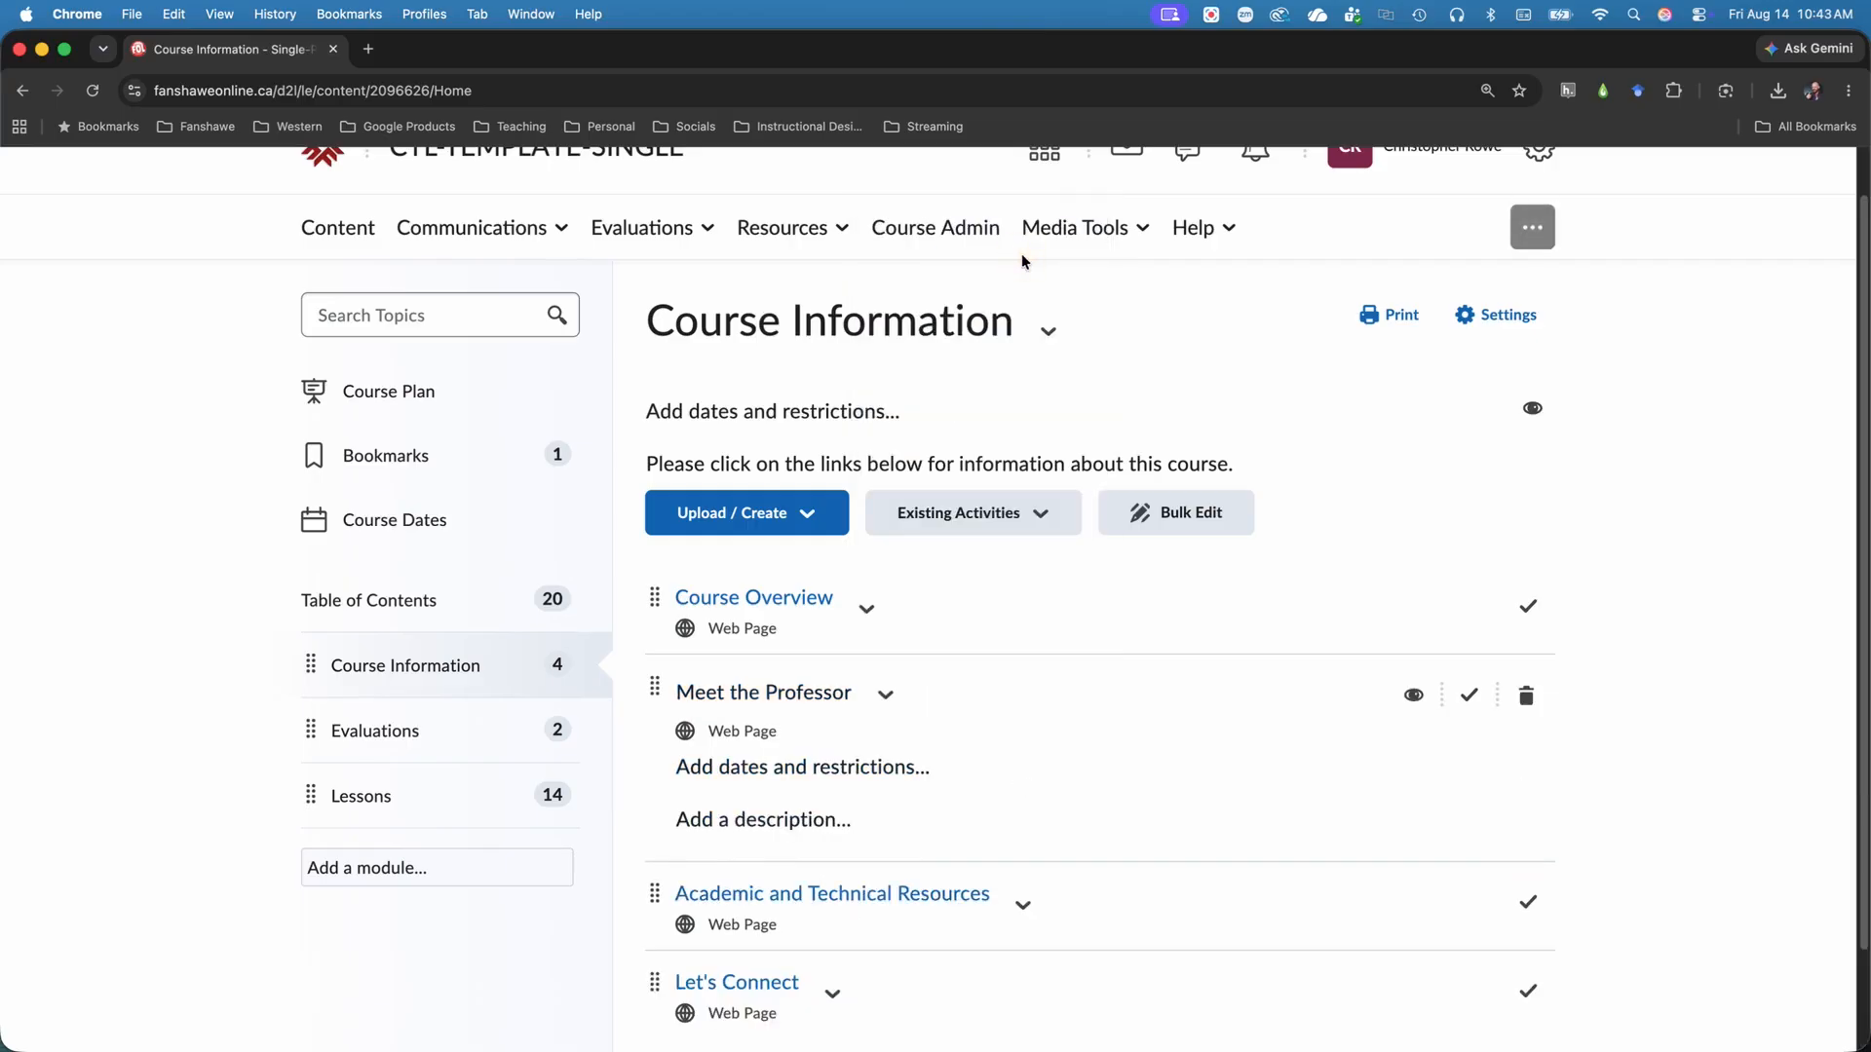
scroll(1021, 253, "down", 3)
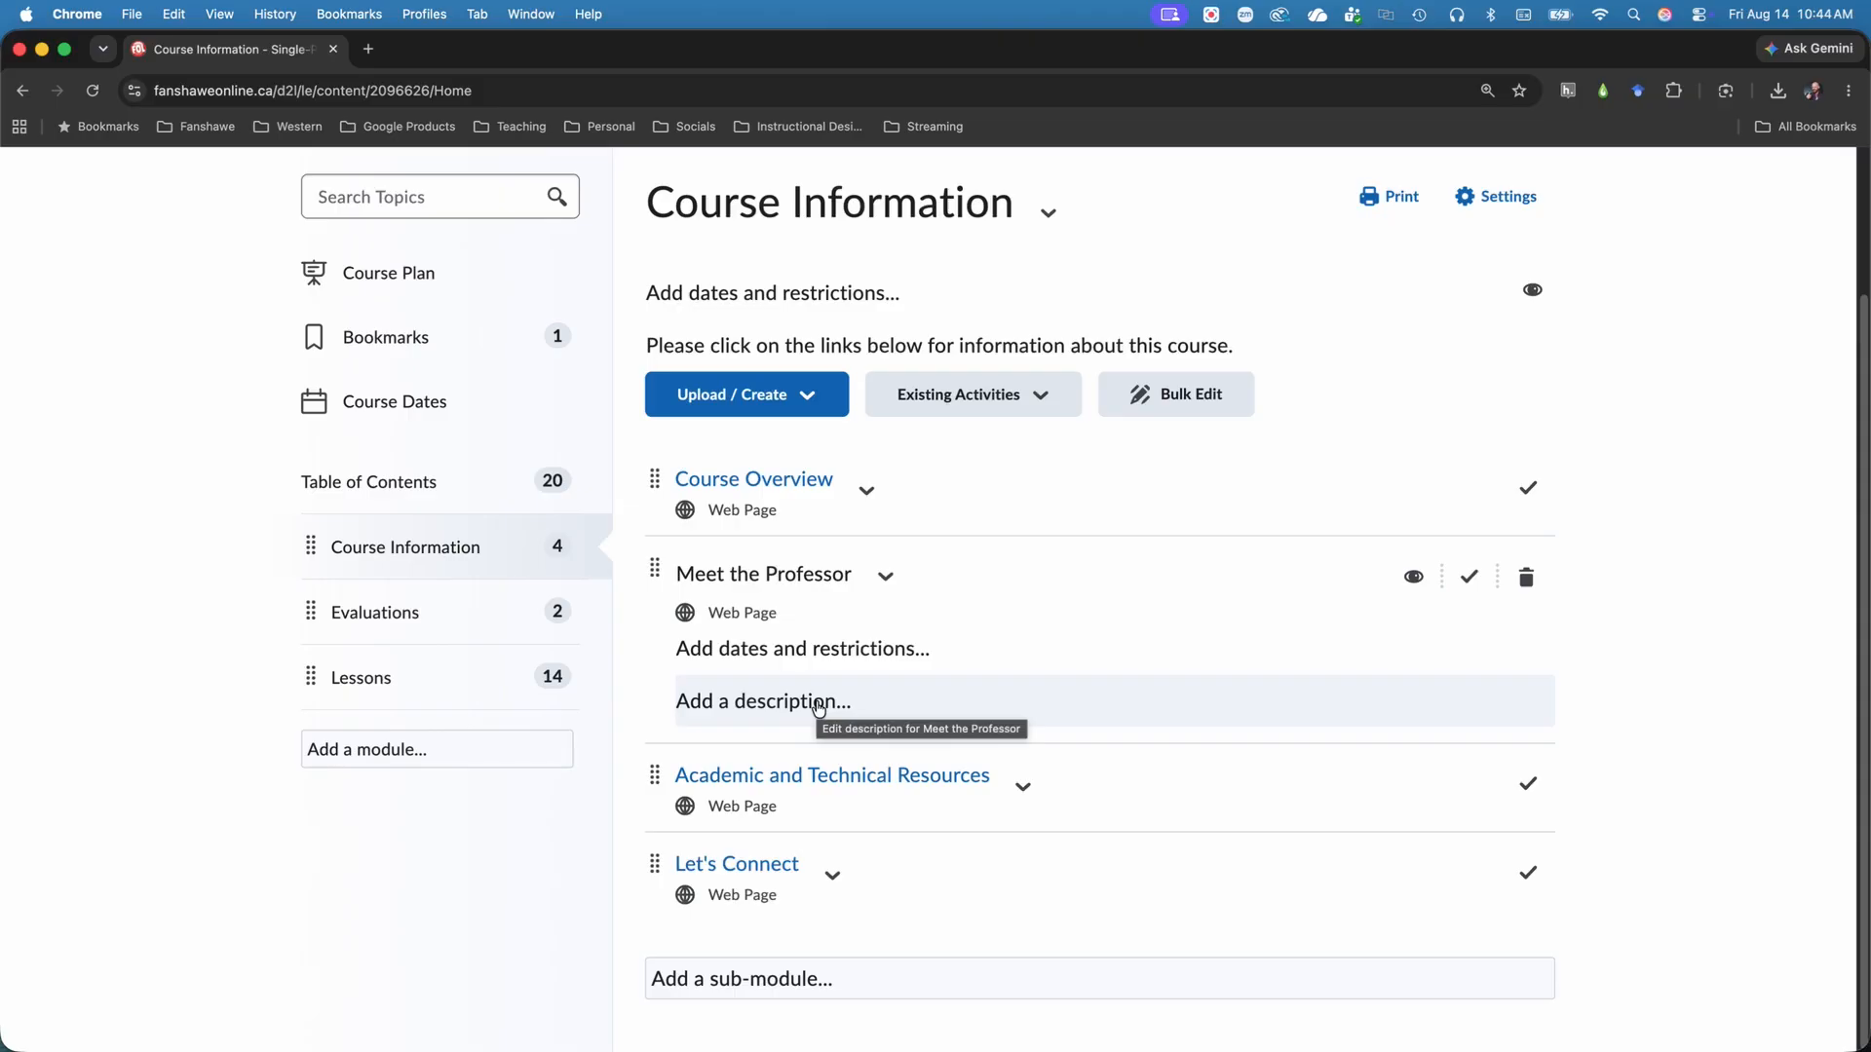
left_click(833, 650)
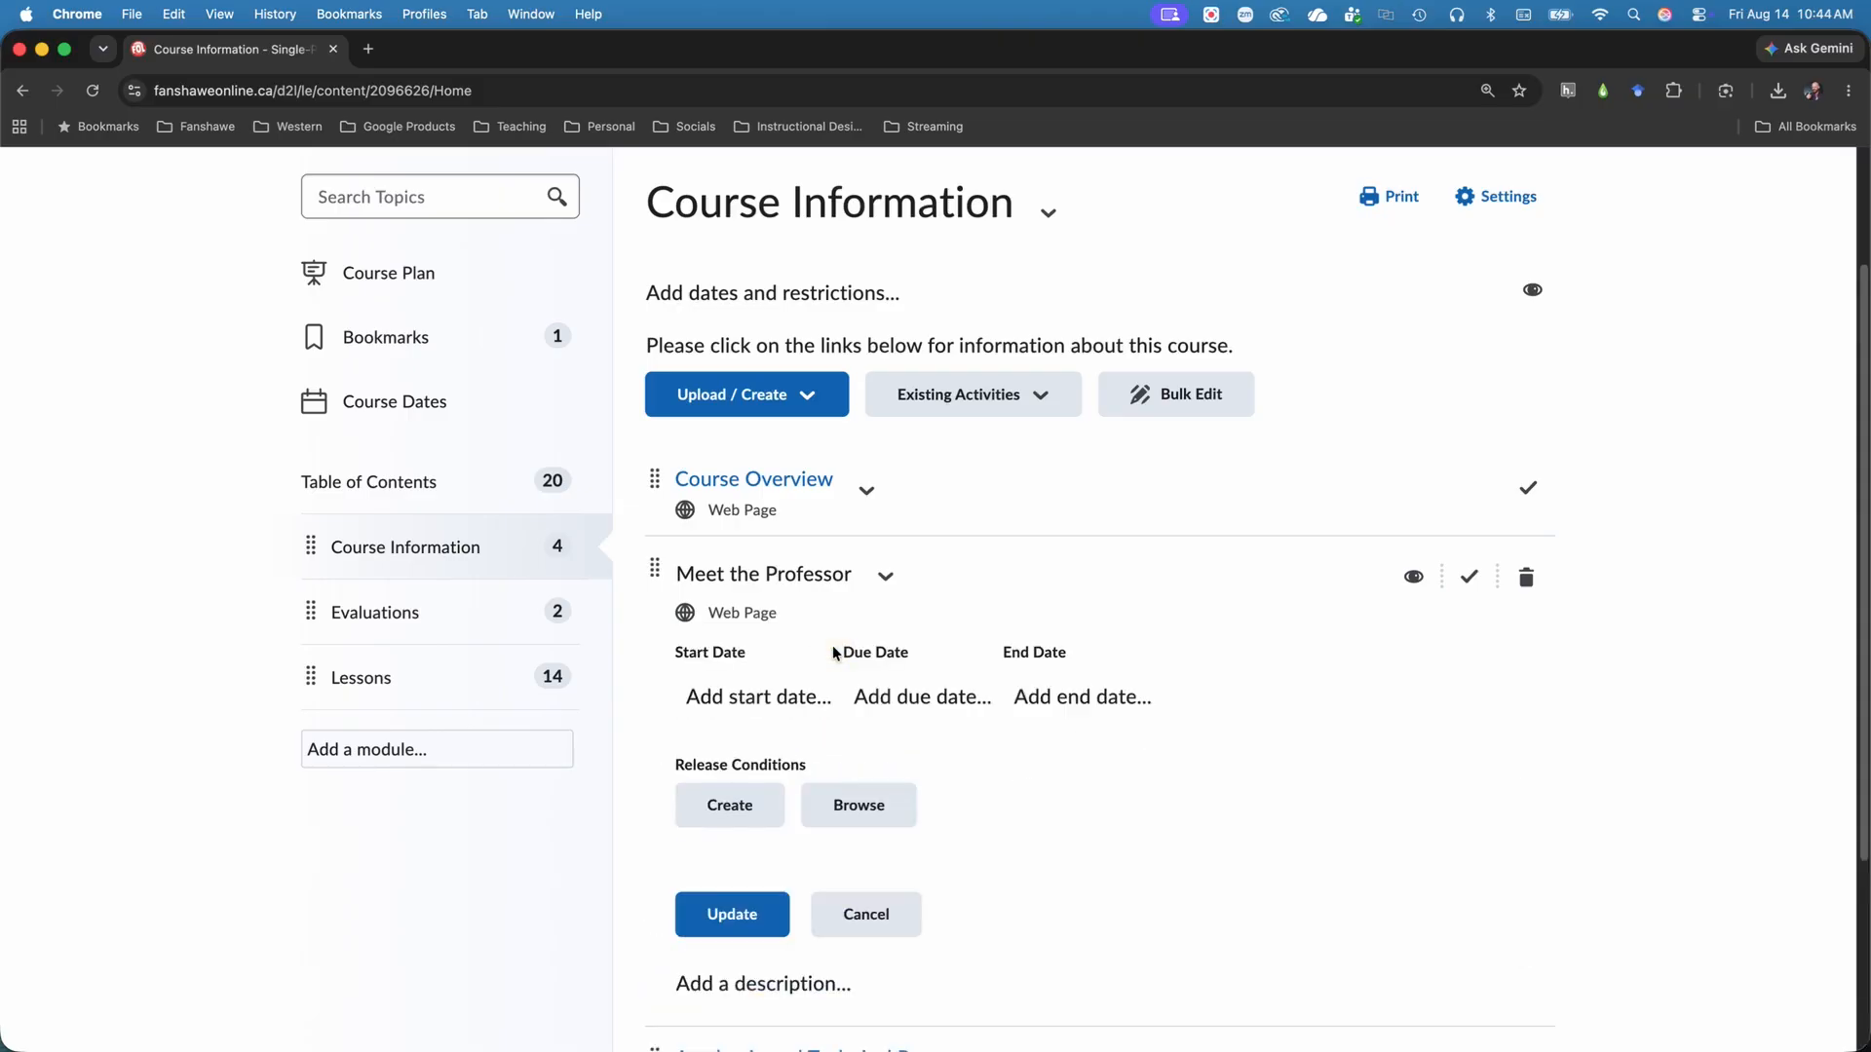
scroll(833, 623, "down", 3)
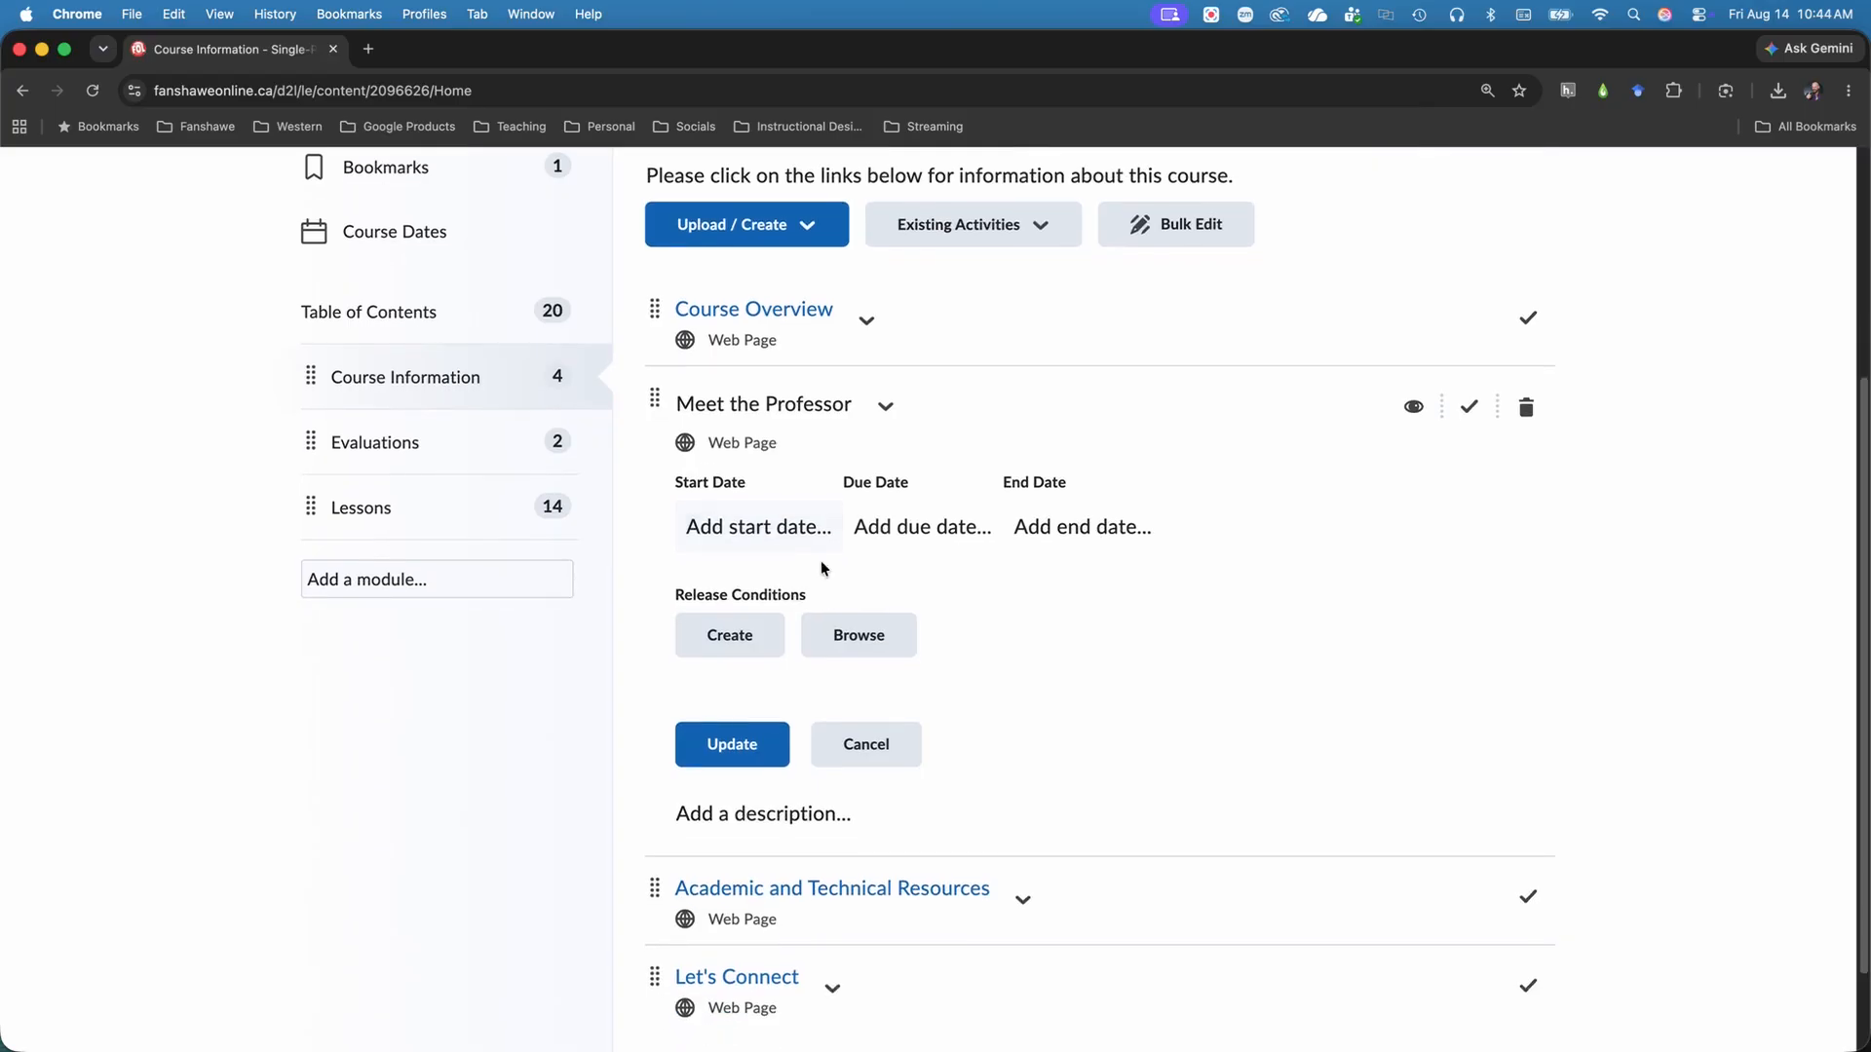
left_click(799, 526)
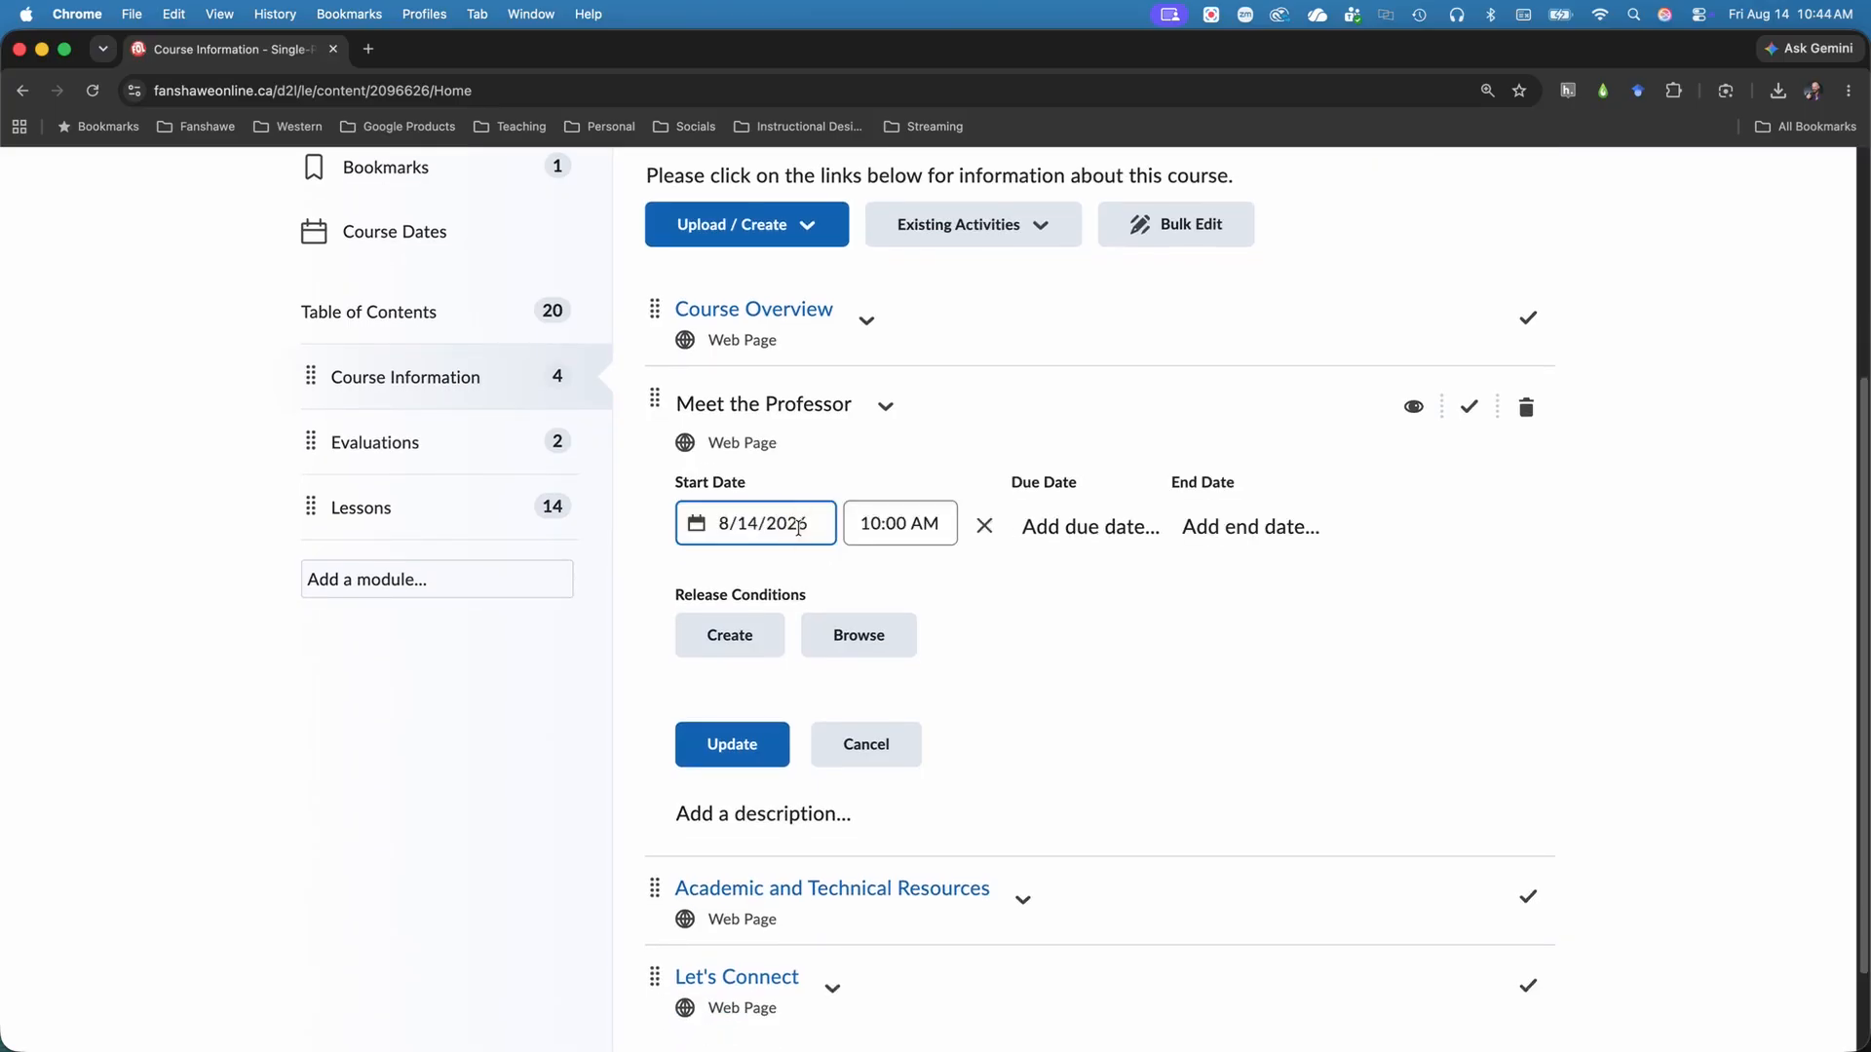
left_click(799, 526)
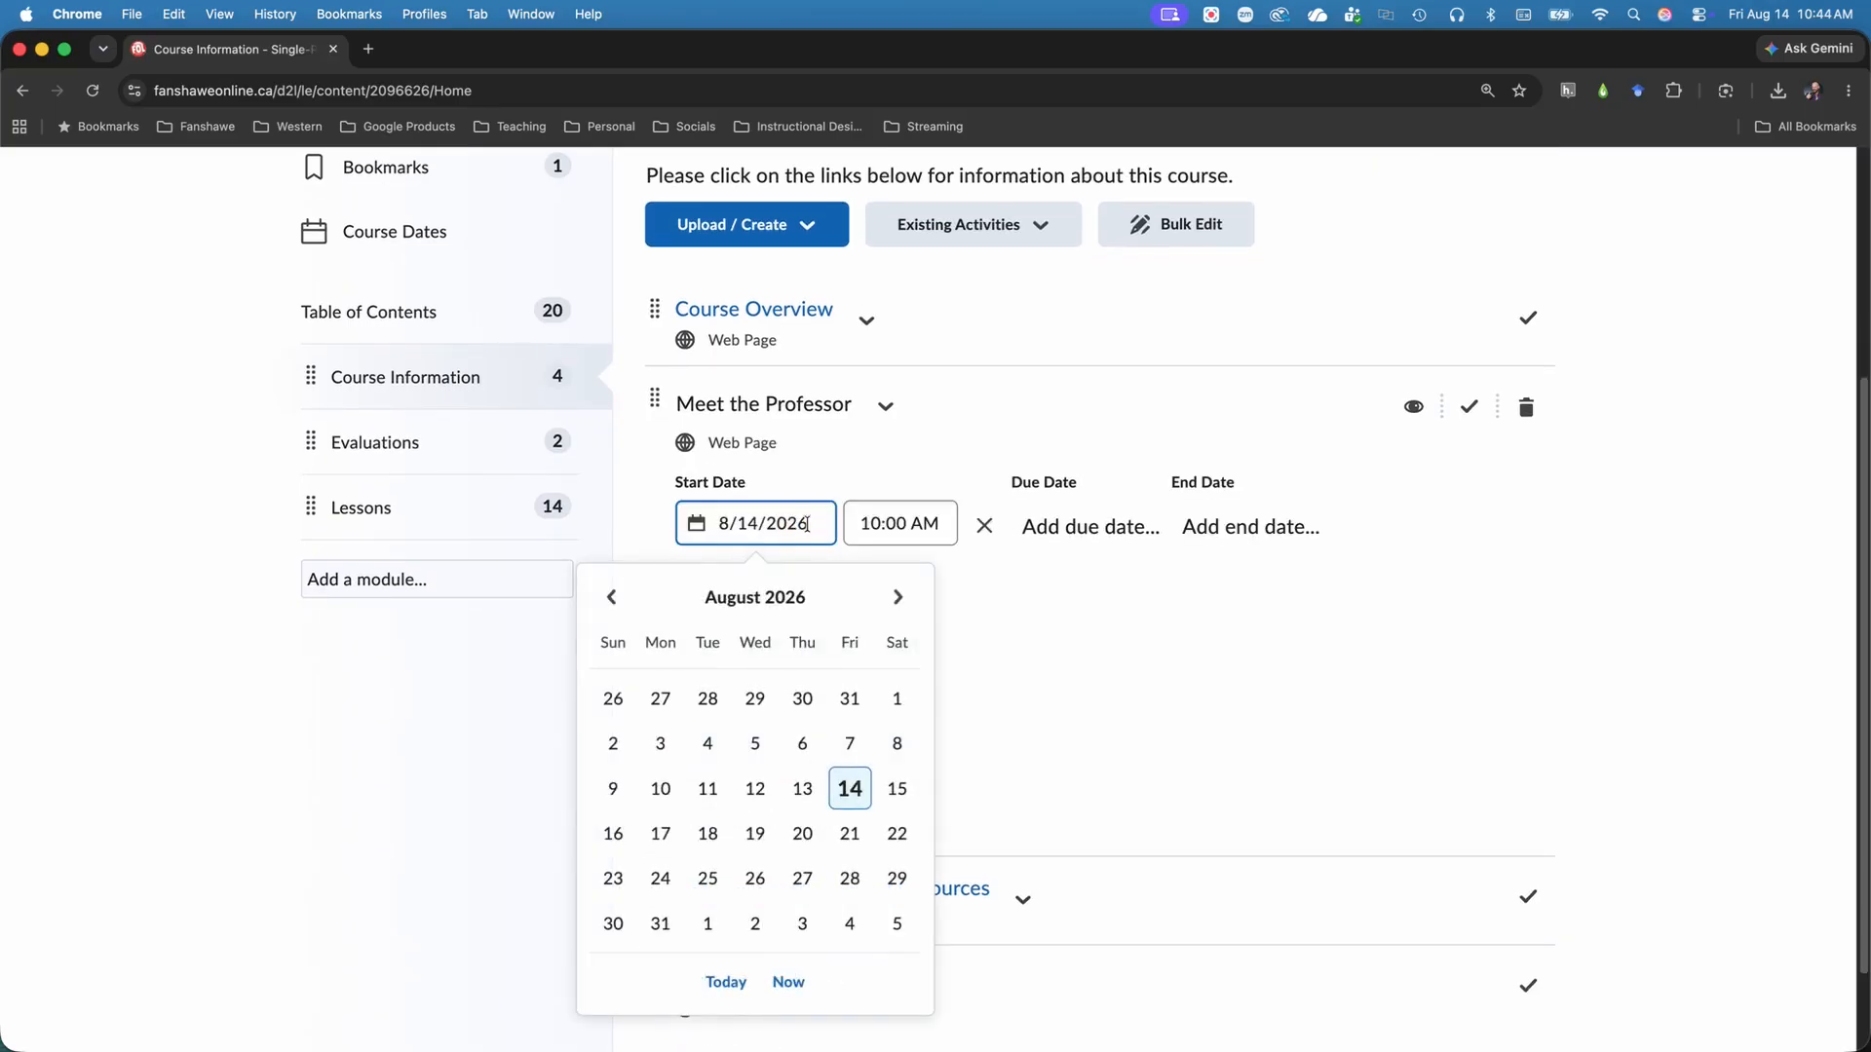
left_click(872, 524)
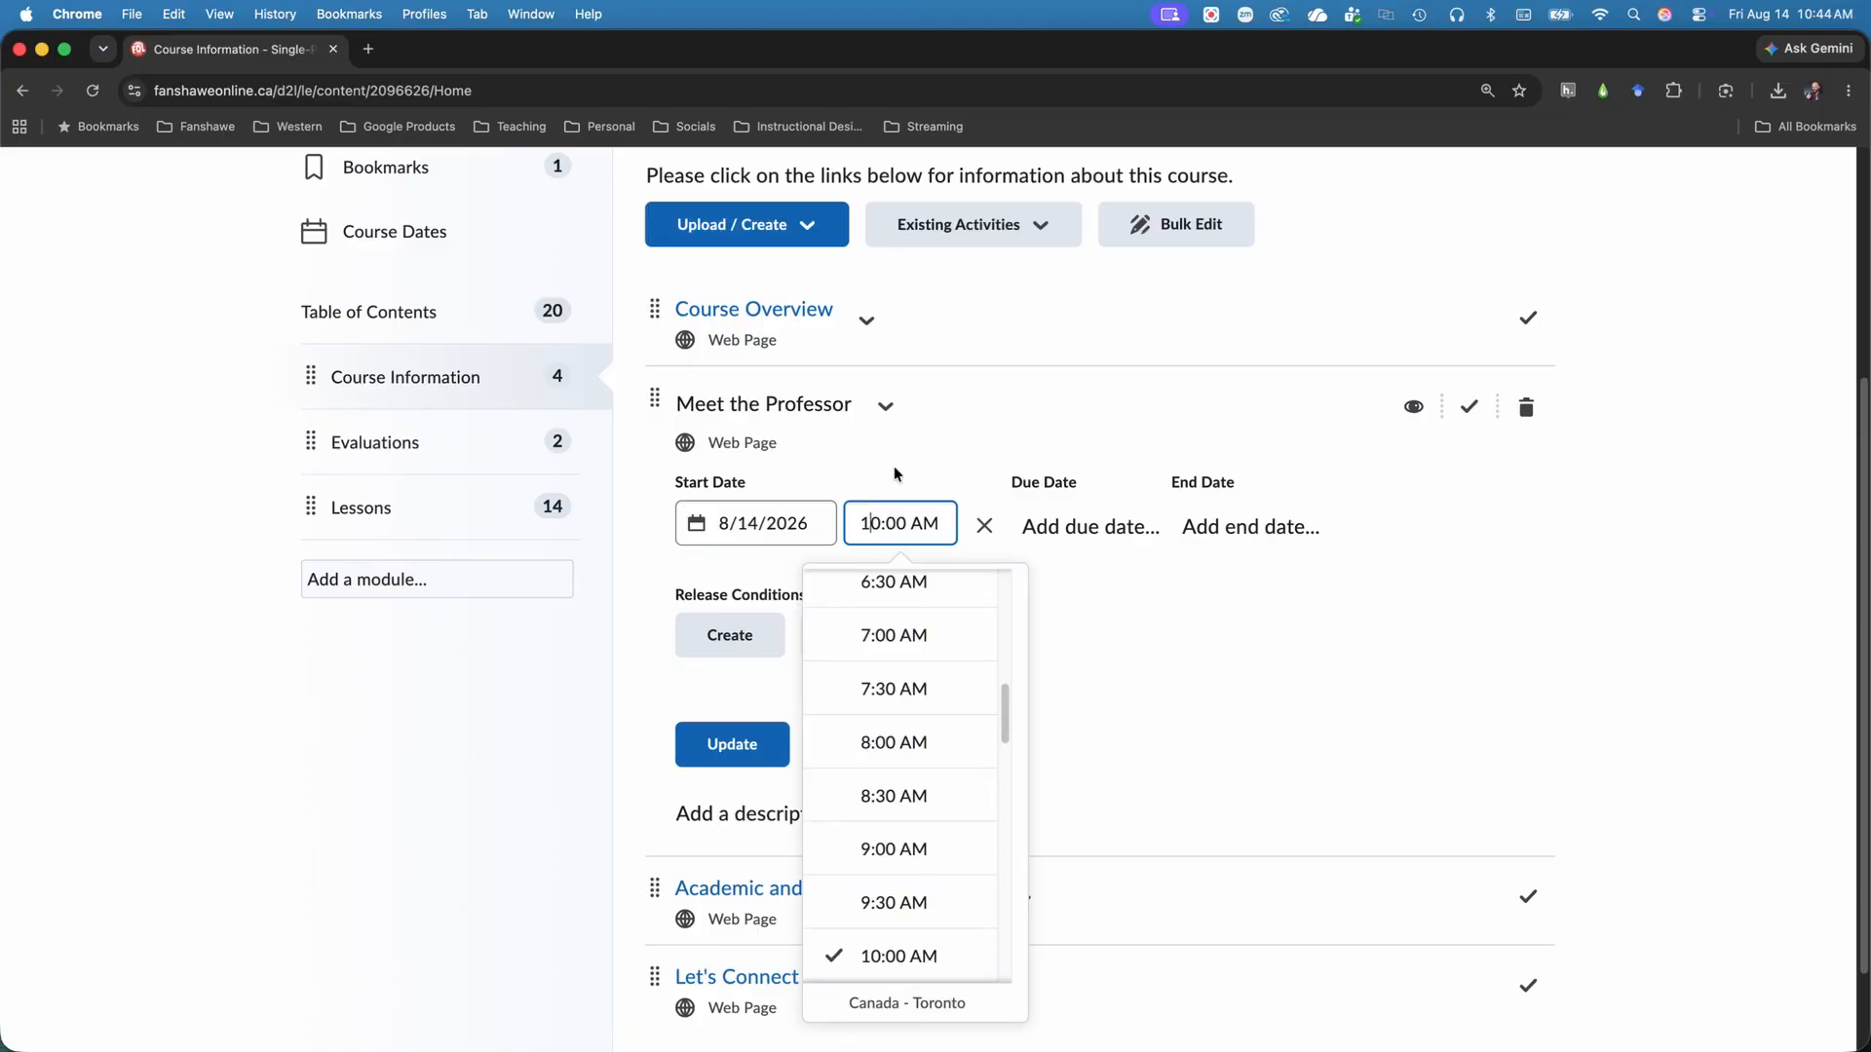
left_click(887, 482)
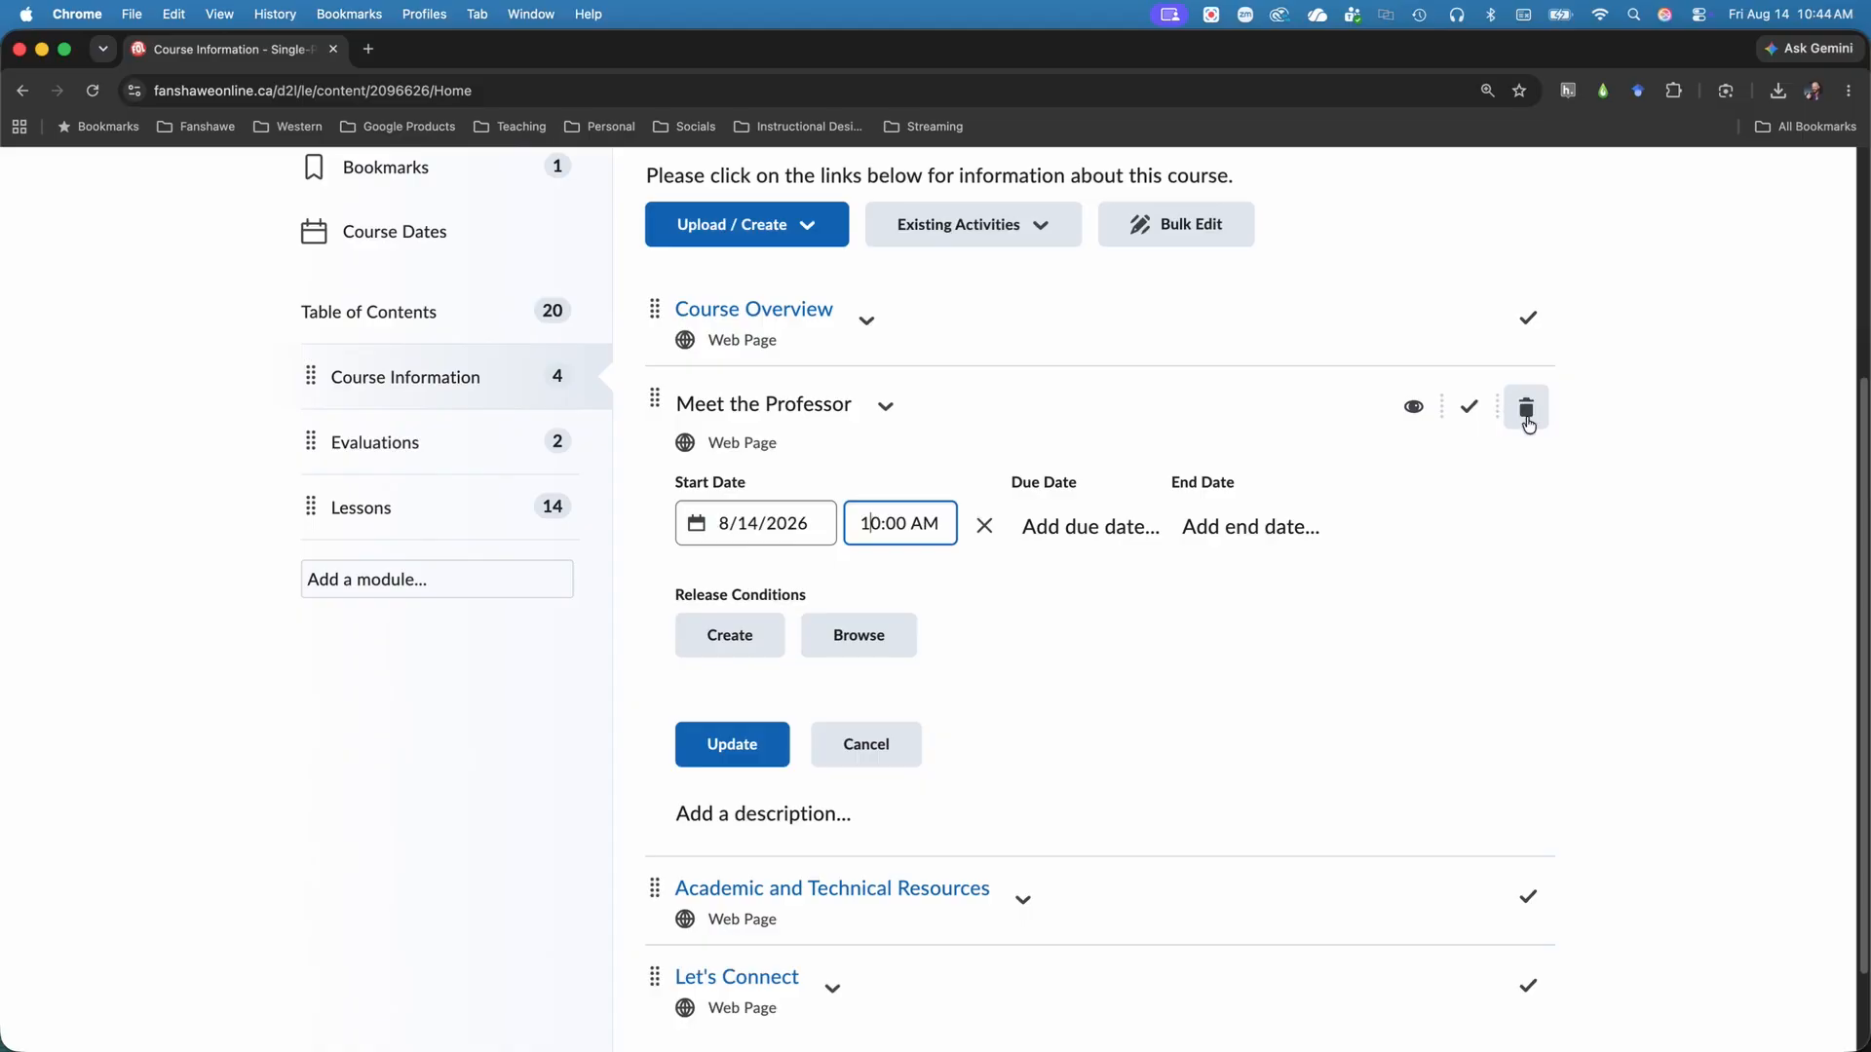
Switch the Meet the Professor topic's visibility to Hidden.
left_click(1413, 410)
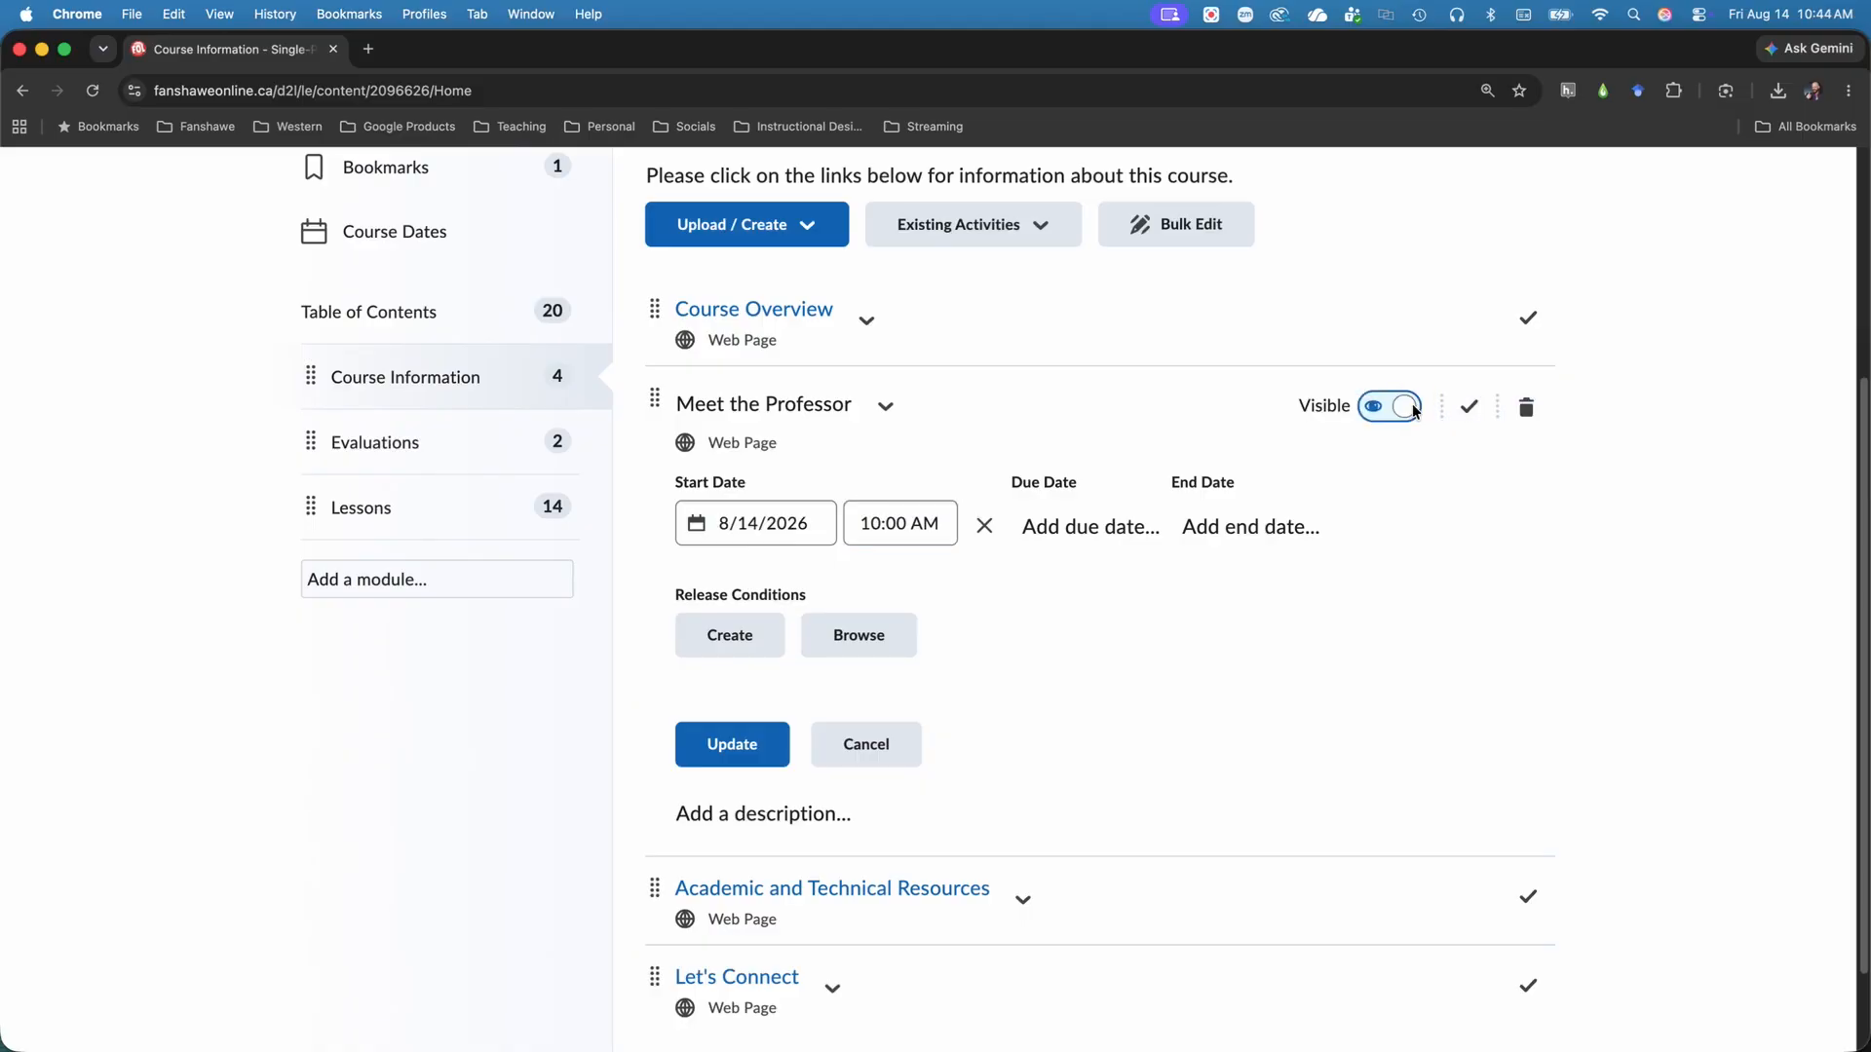
left_click(1394, 408)
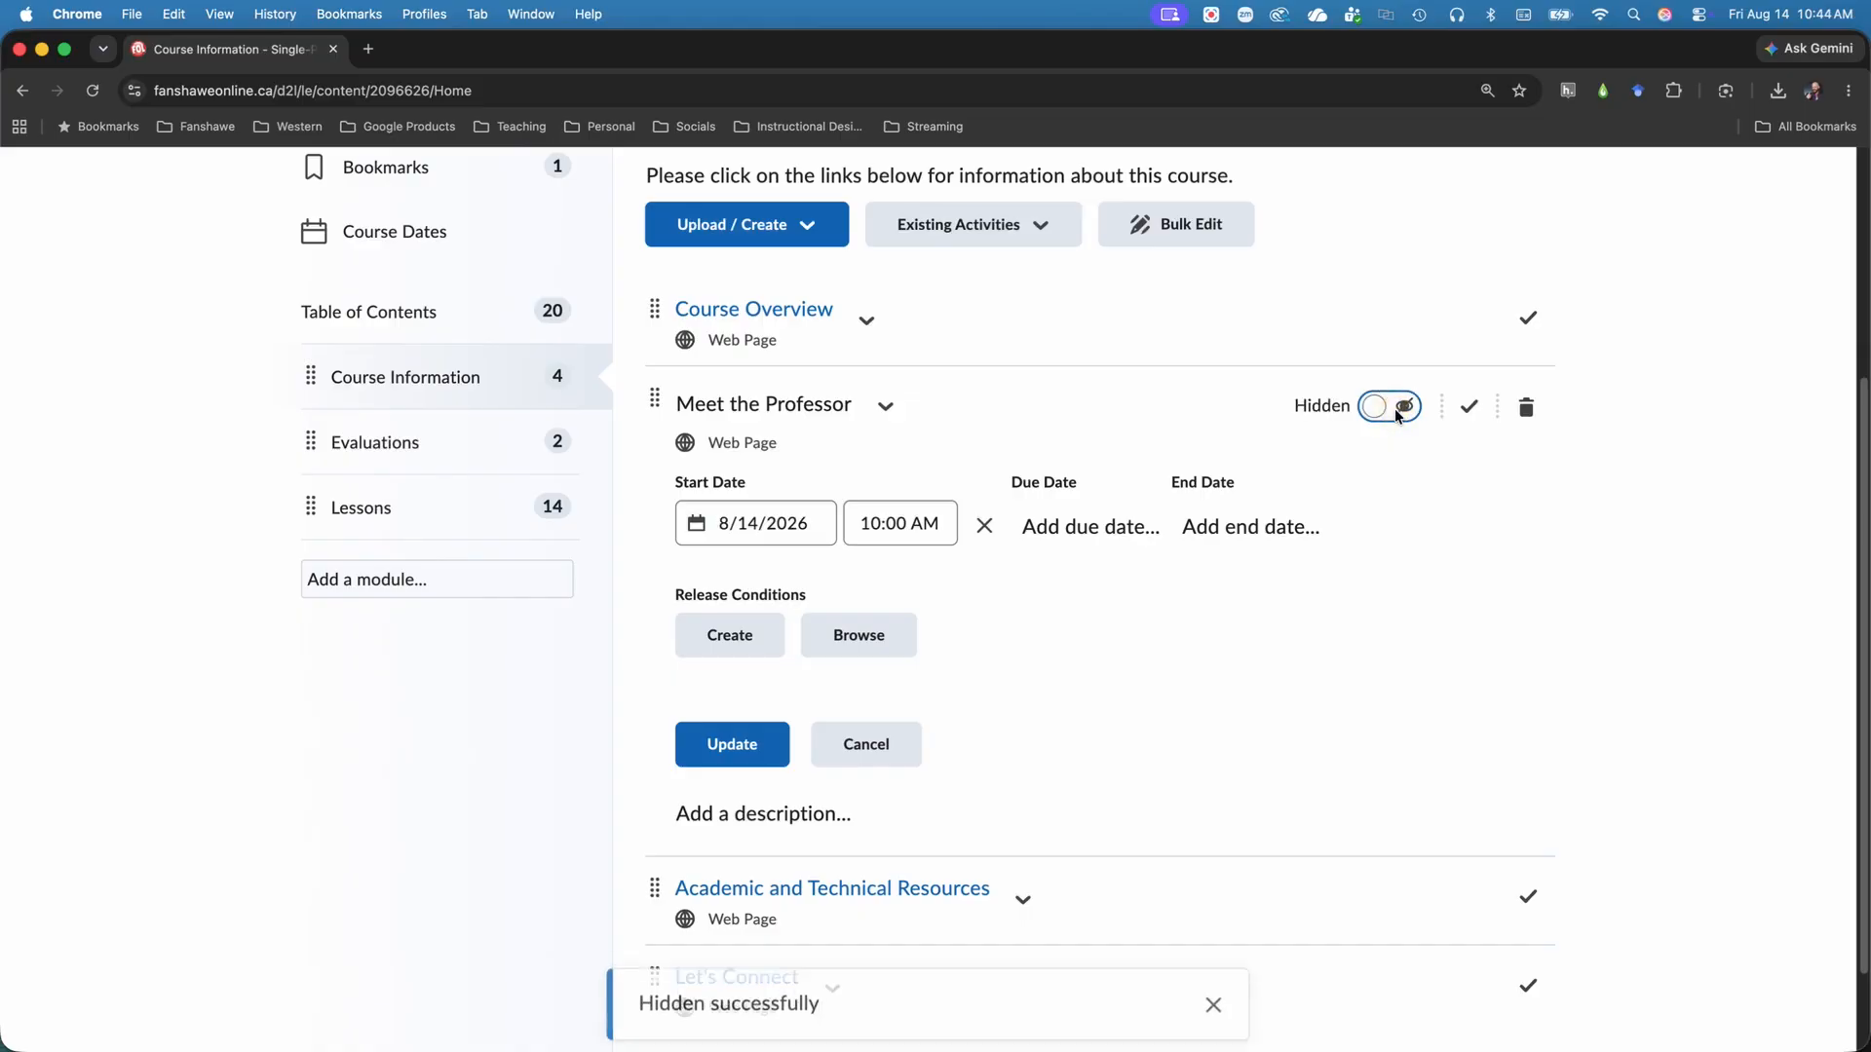
Toggle the Meet the Professor topic between Visible and Hidden, ending on Visible, and cancel its unsaved date edits.
left_click(1395, 408)
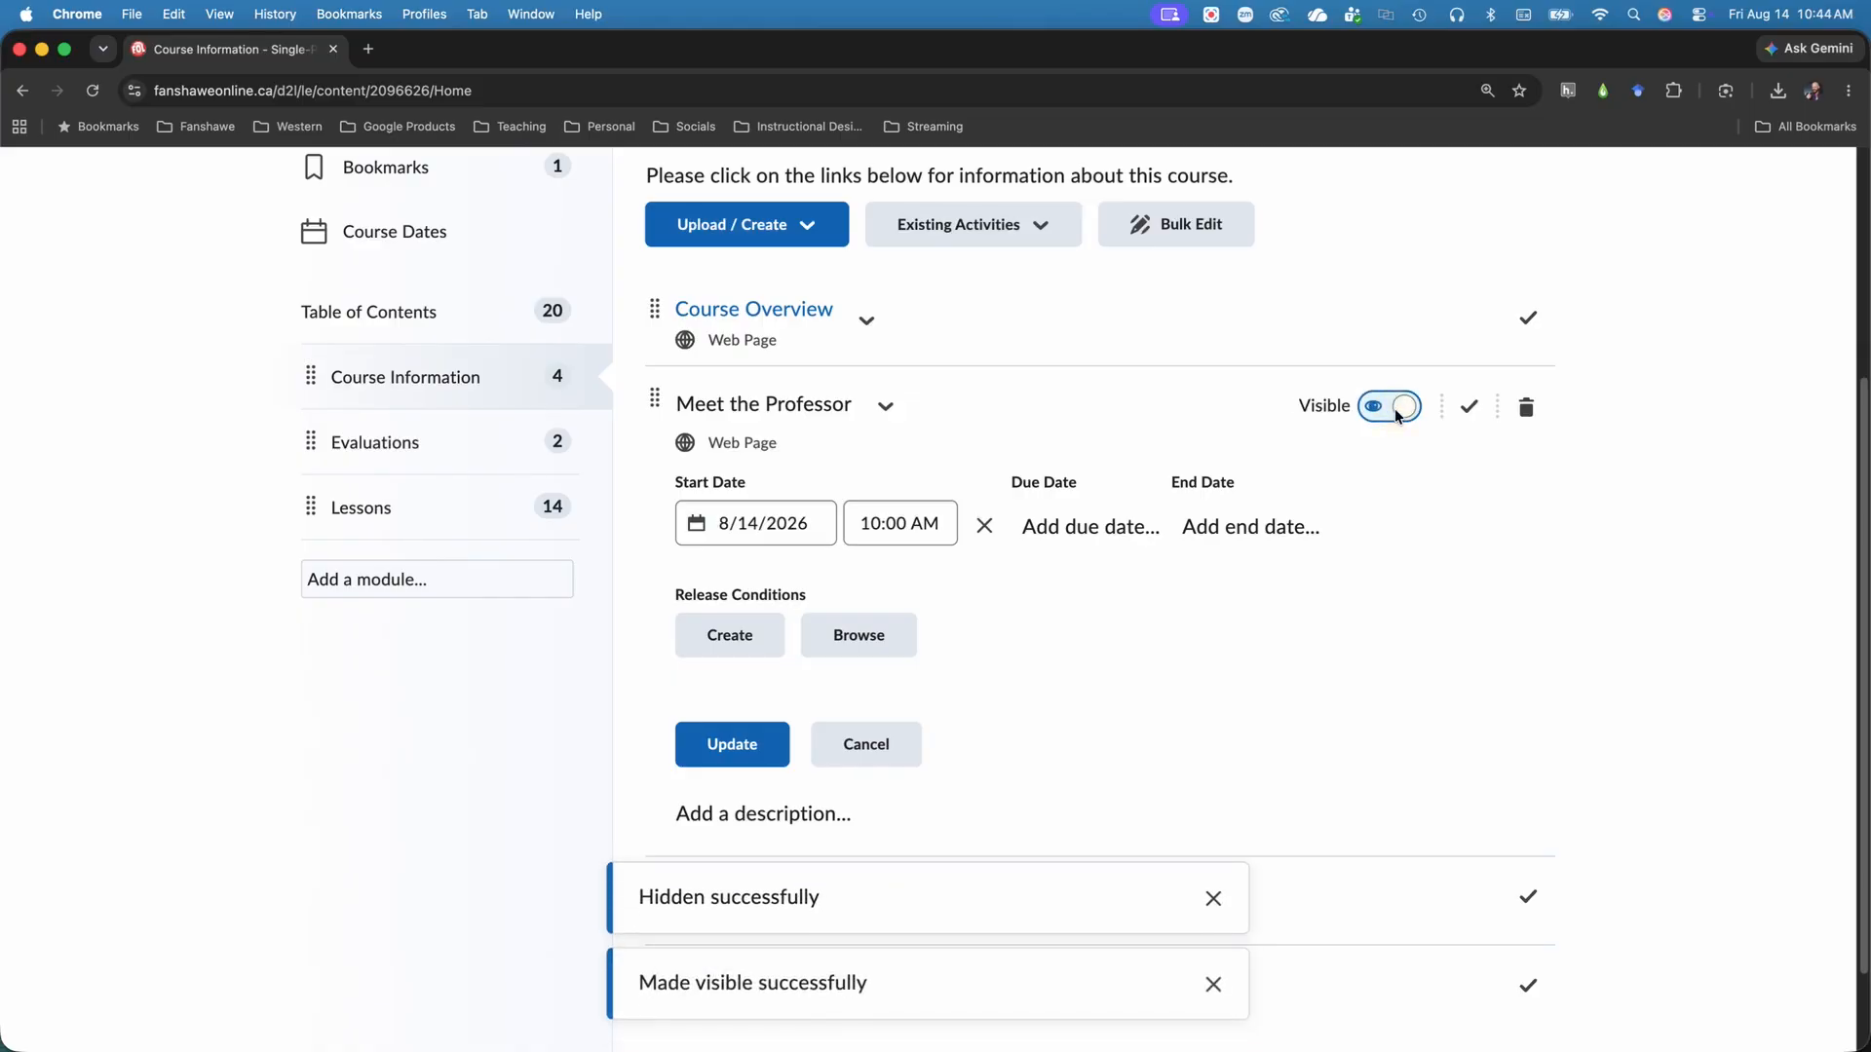
left_click(1395, 407)
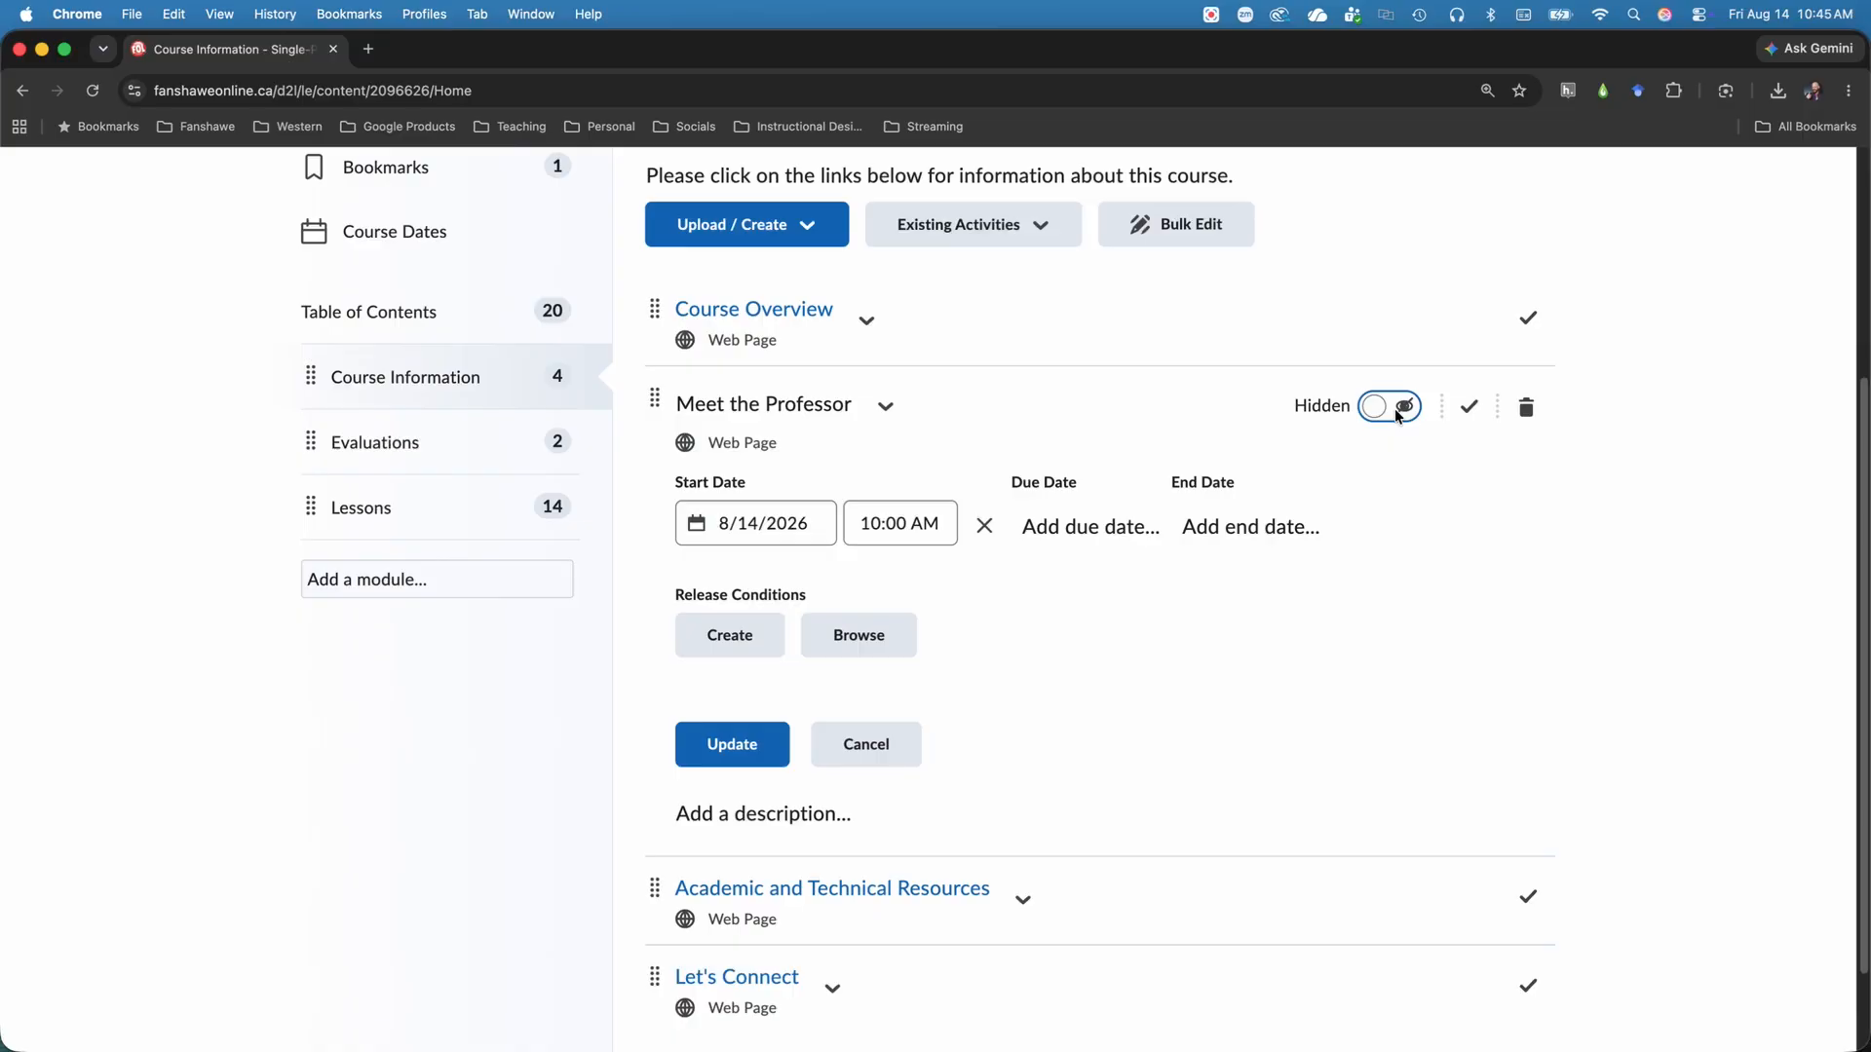
left_click(1397, 409)
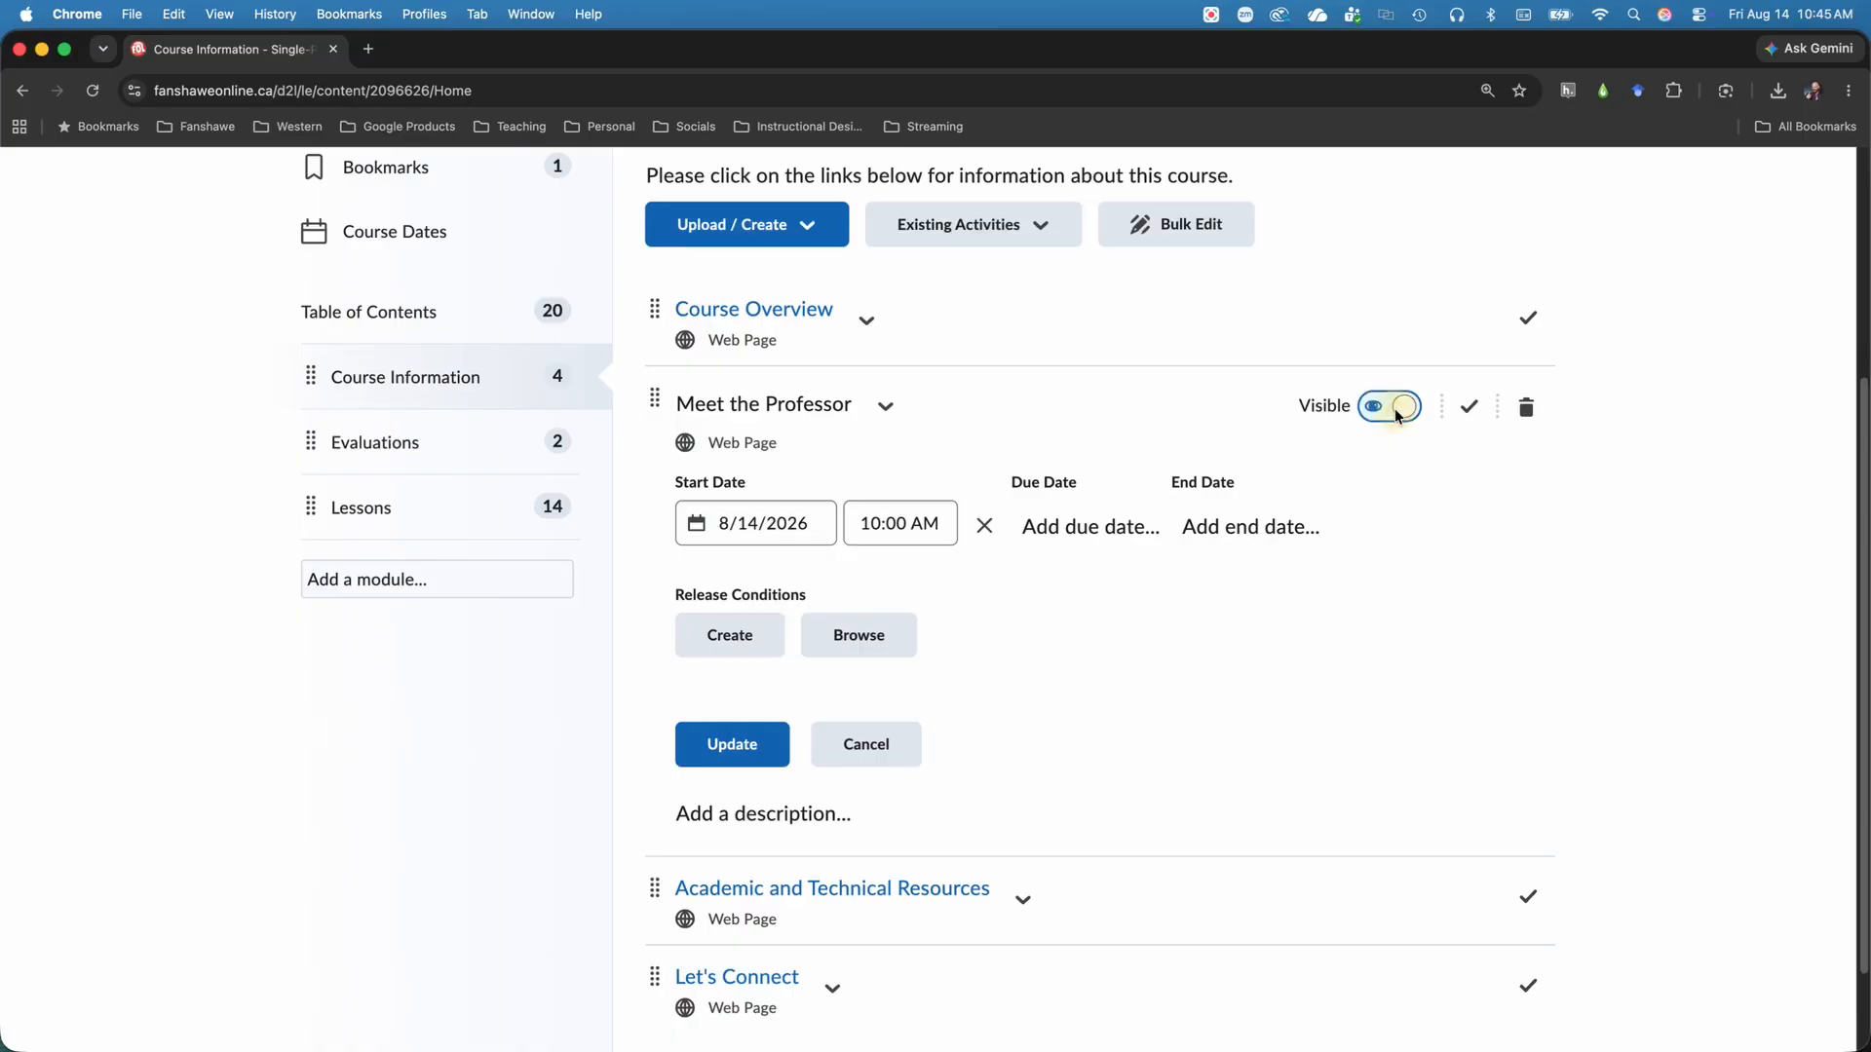
left_click(867, 745)
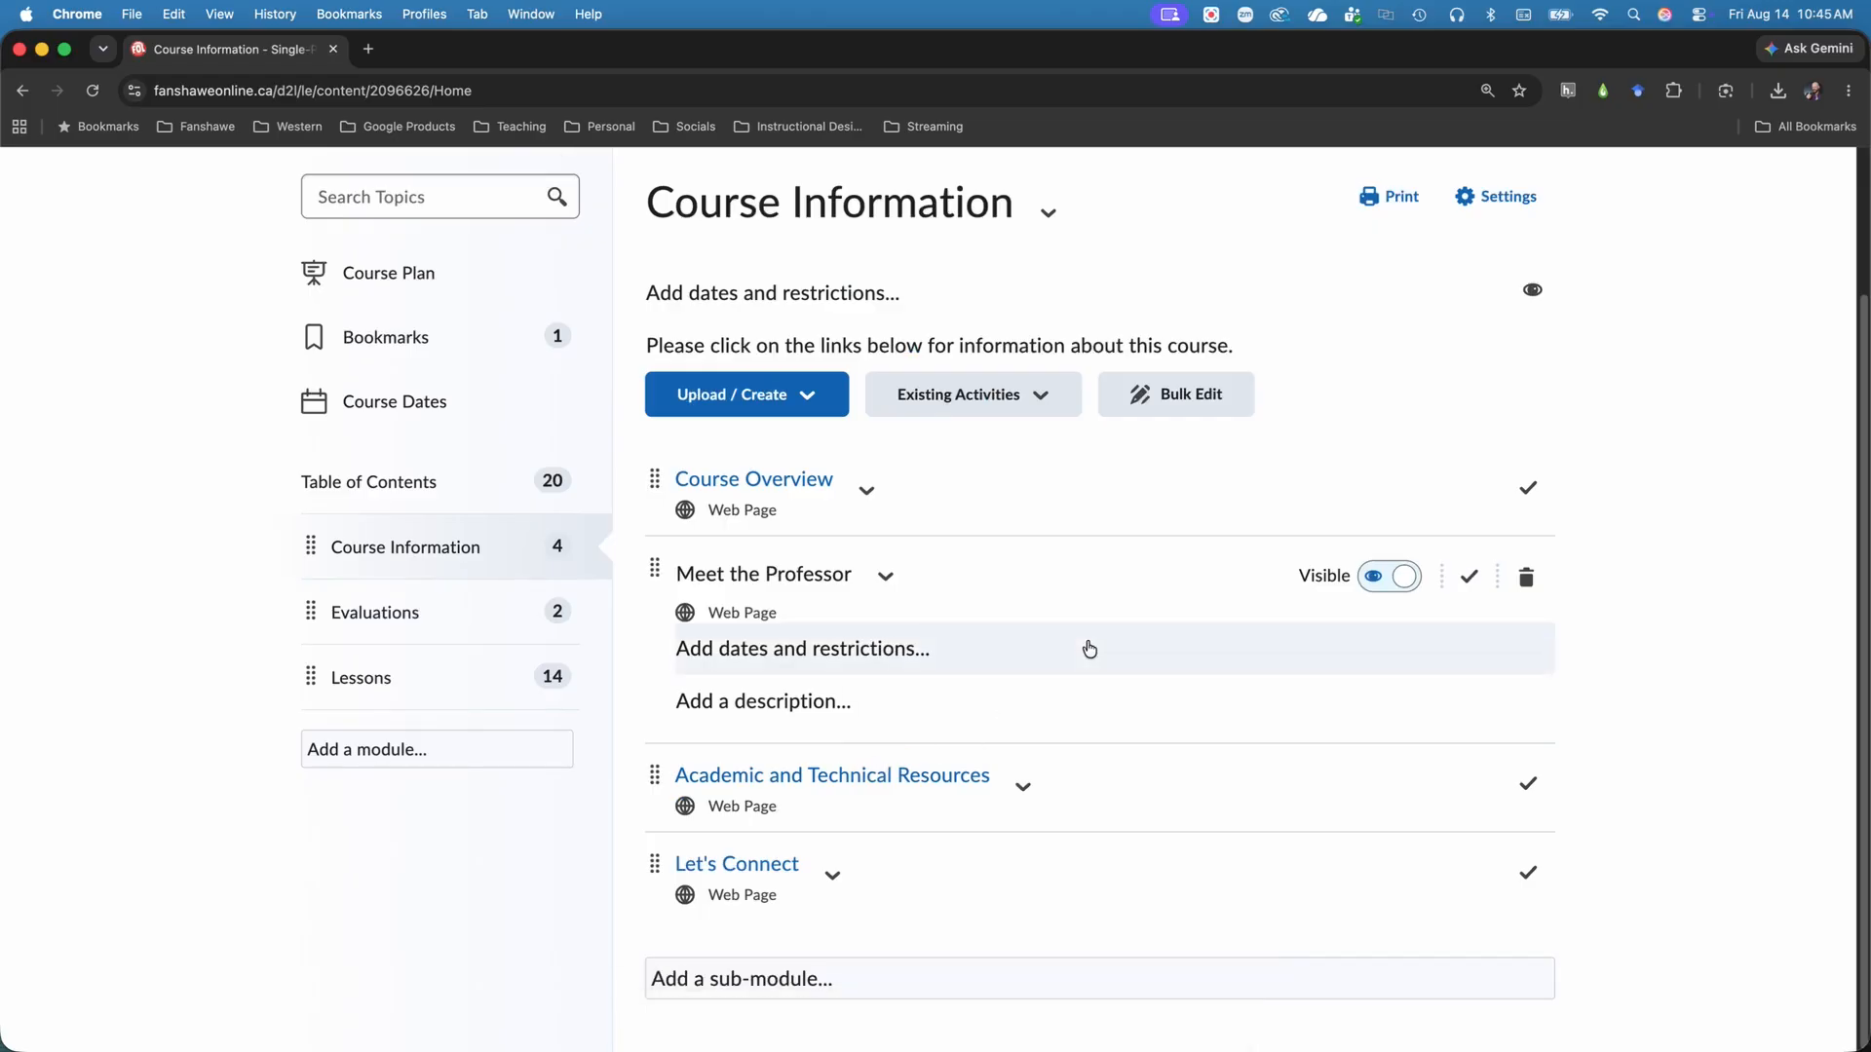
Open the Meet the Professor topic's title for in-place editing and leave it without renaming.
scroll(1086, 652, "up", 3)
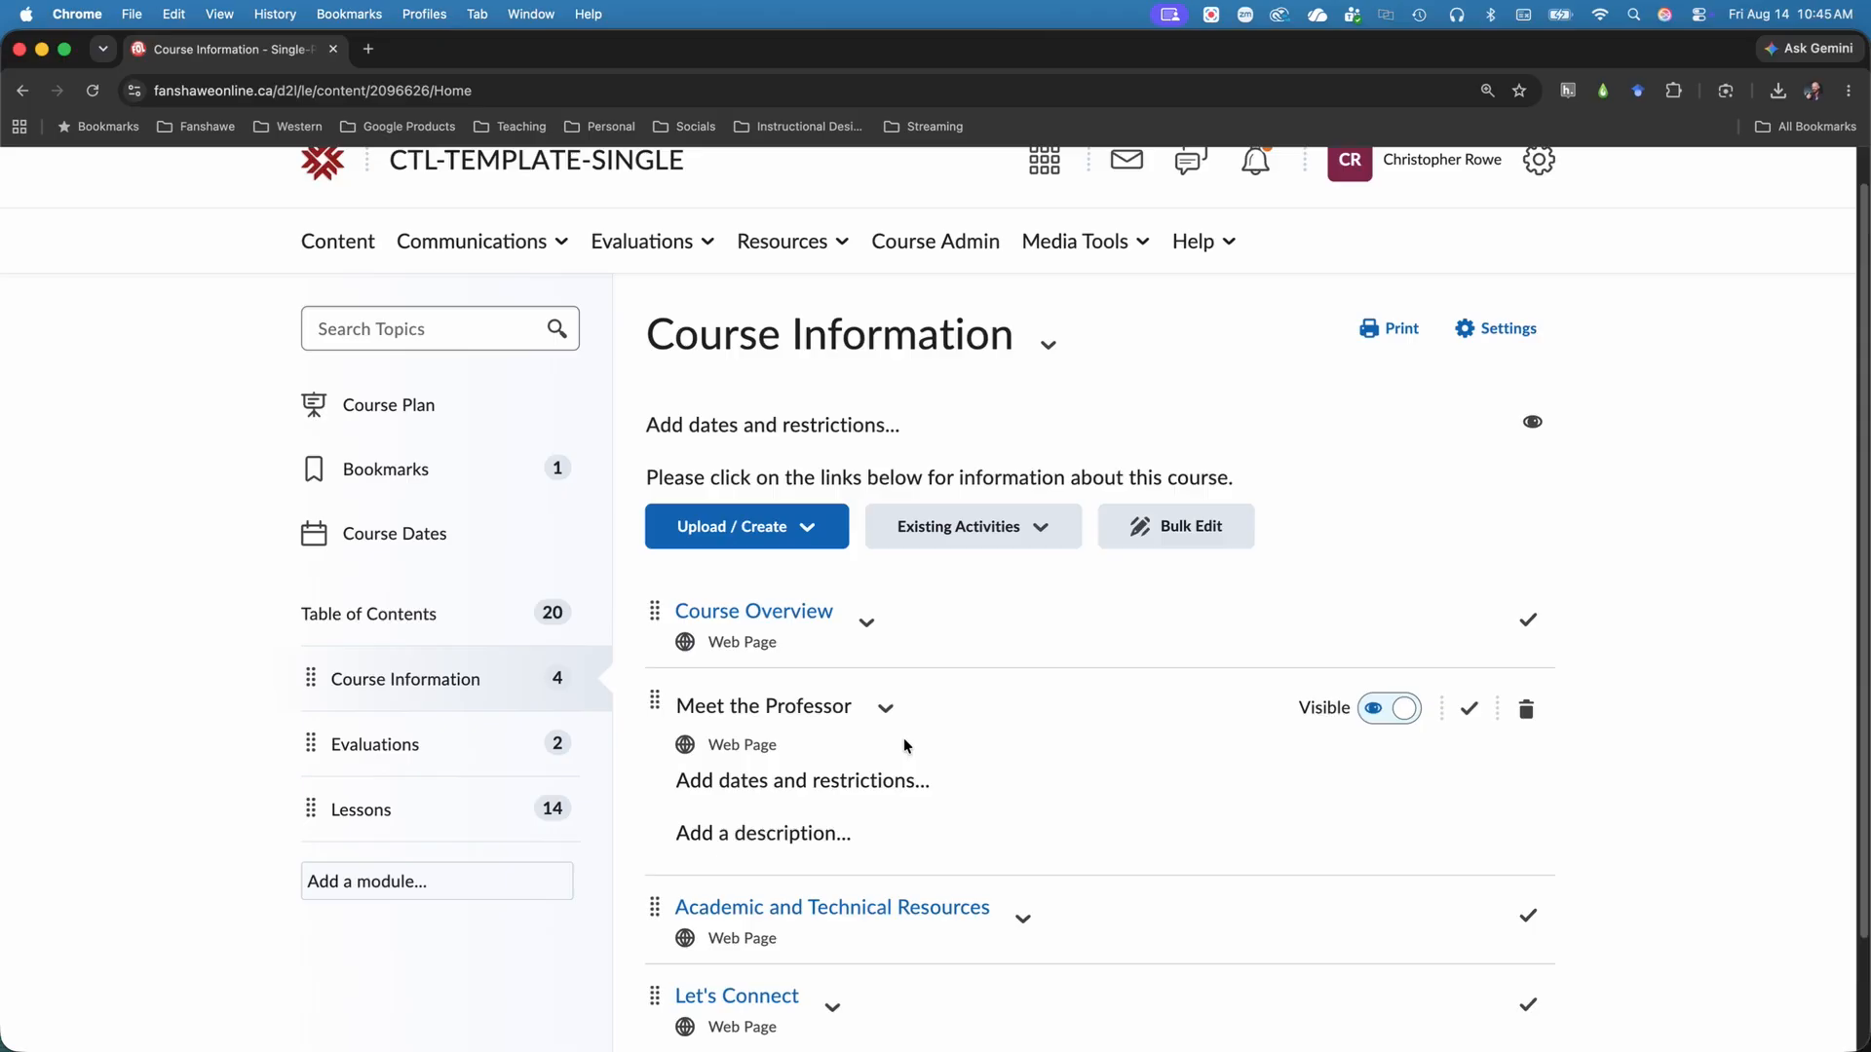
left_click(799, 706)
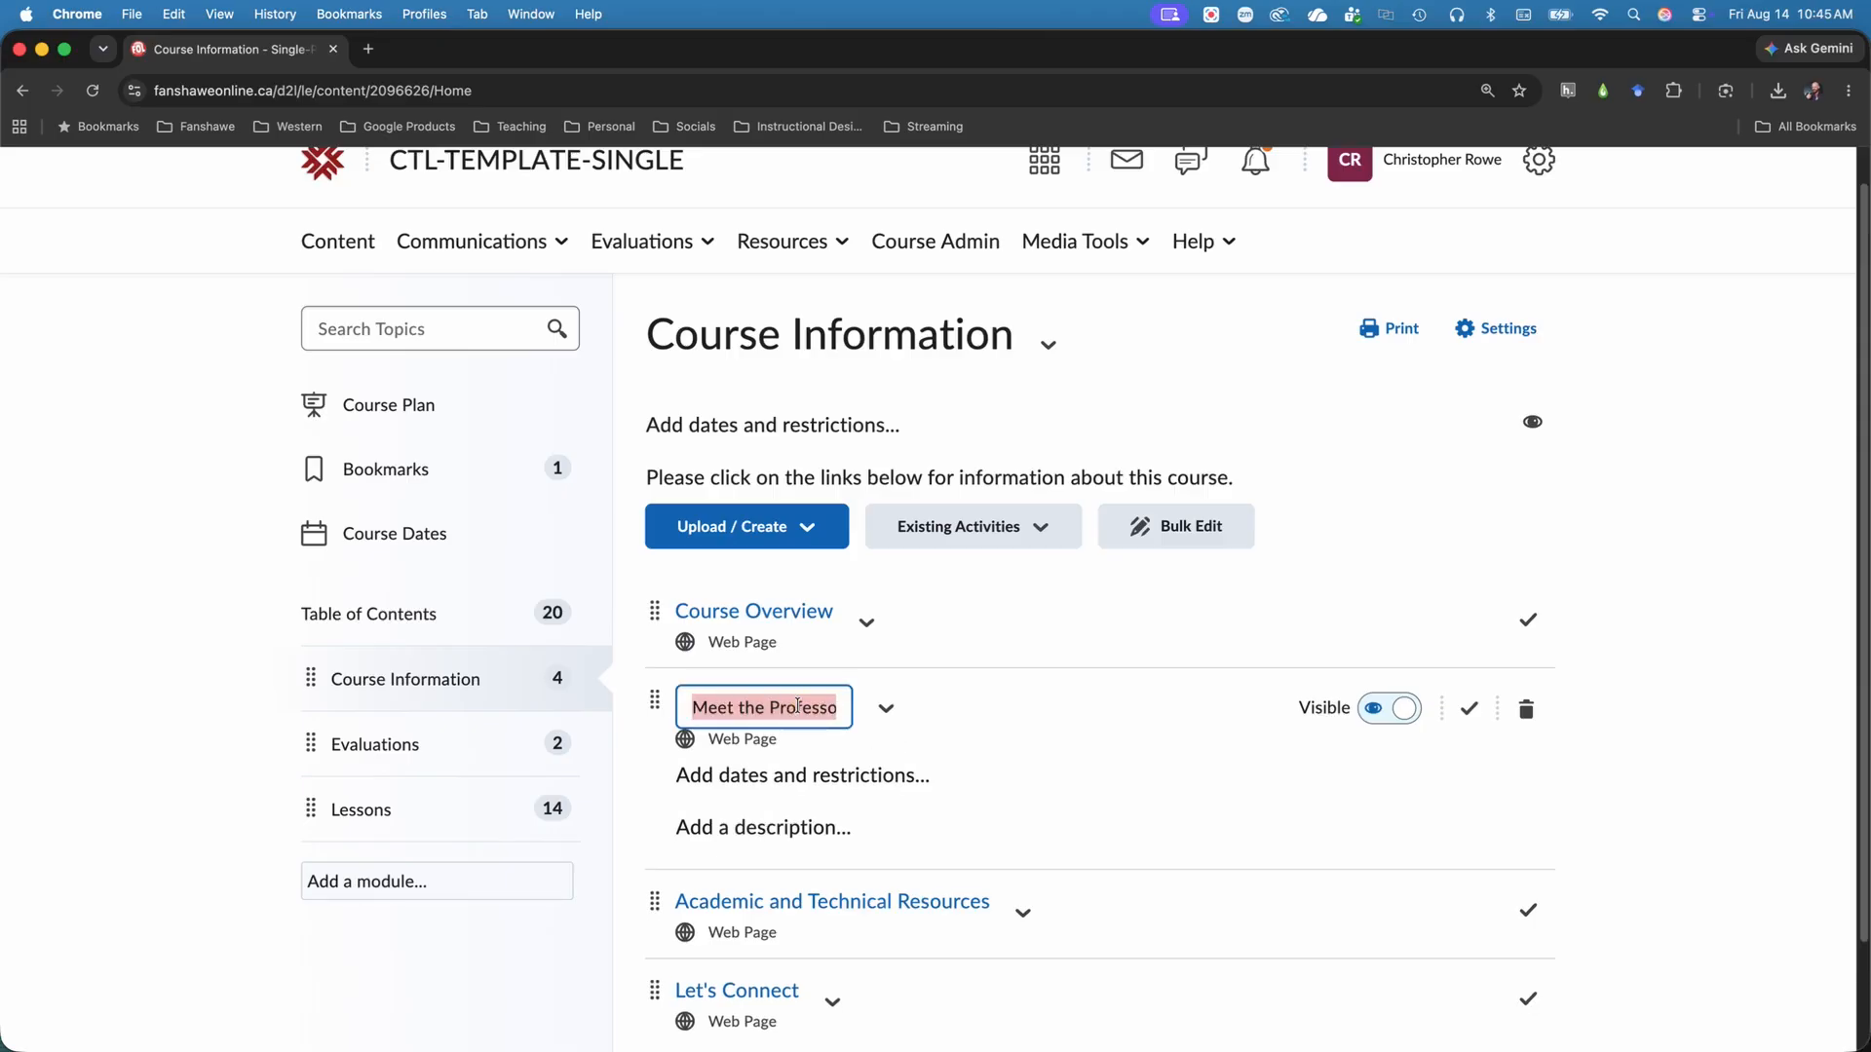
left_click(936, 714)
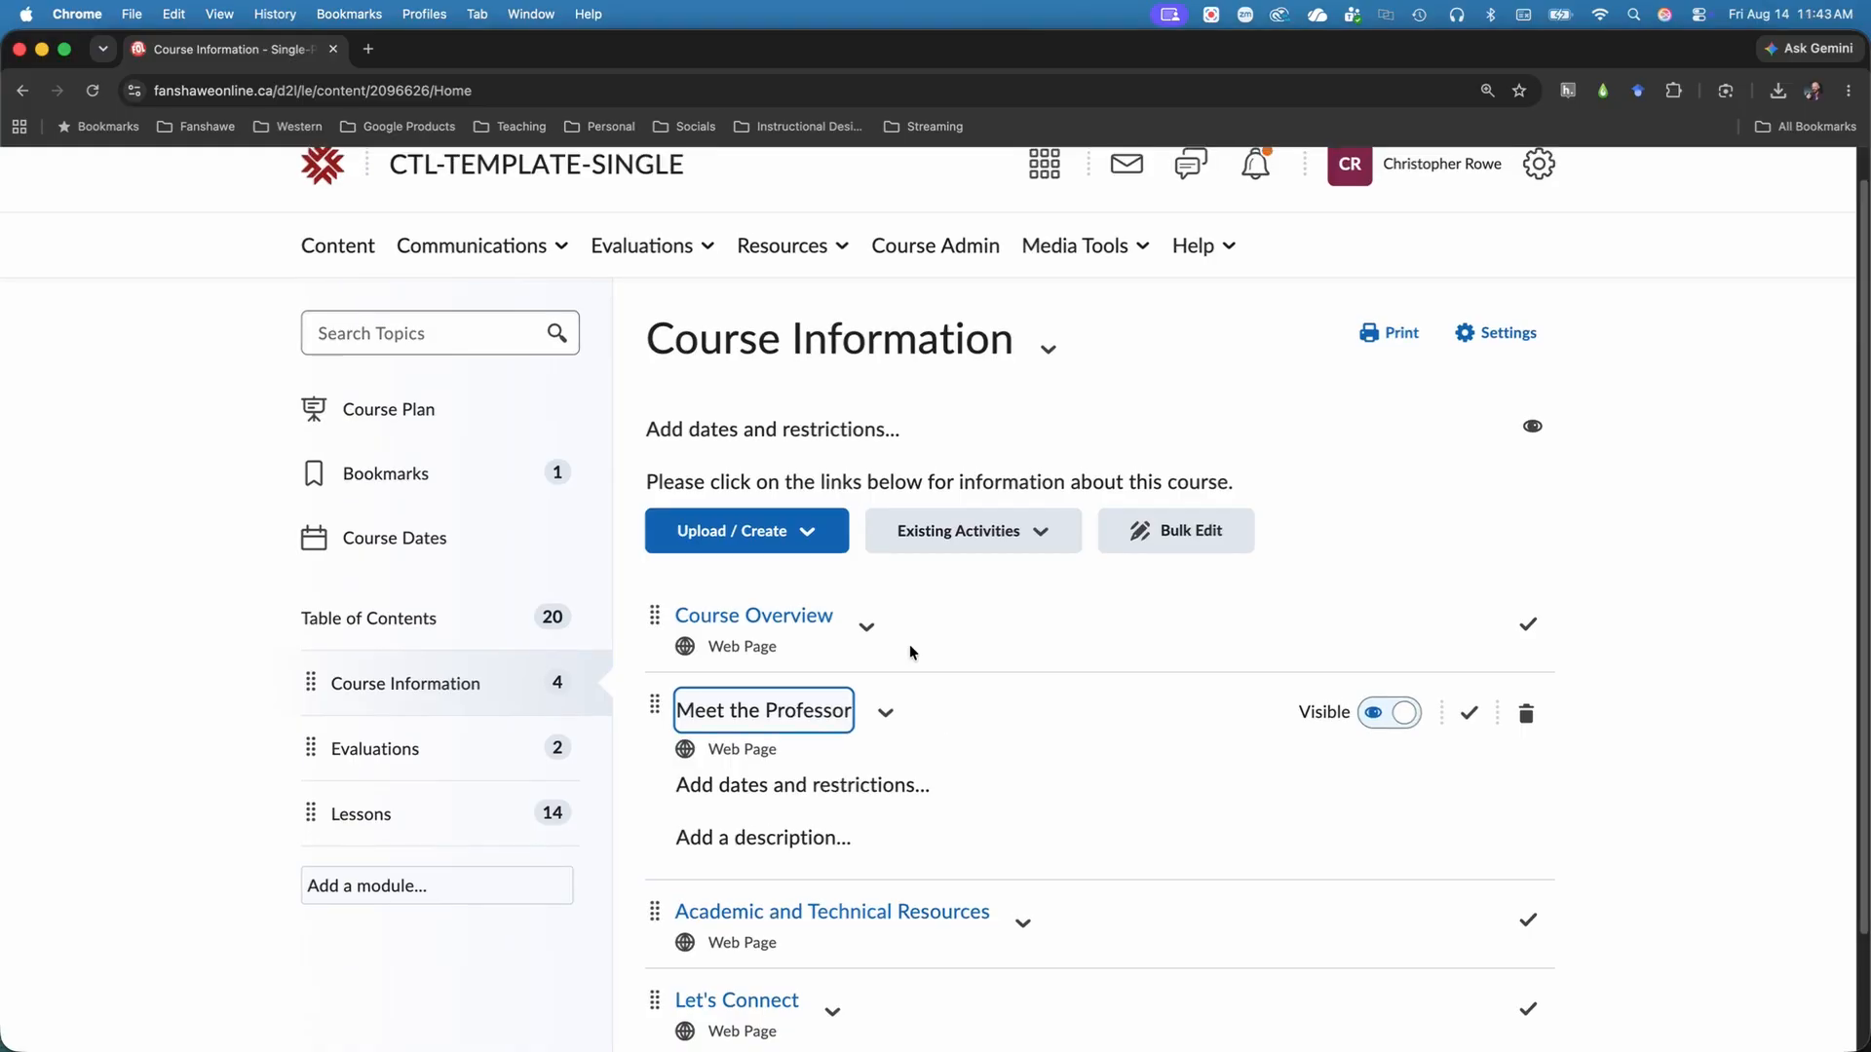
Review the available actions for the Course Overview topic and for the Course Information module.
left_click(870, 627)
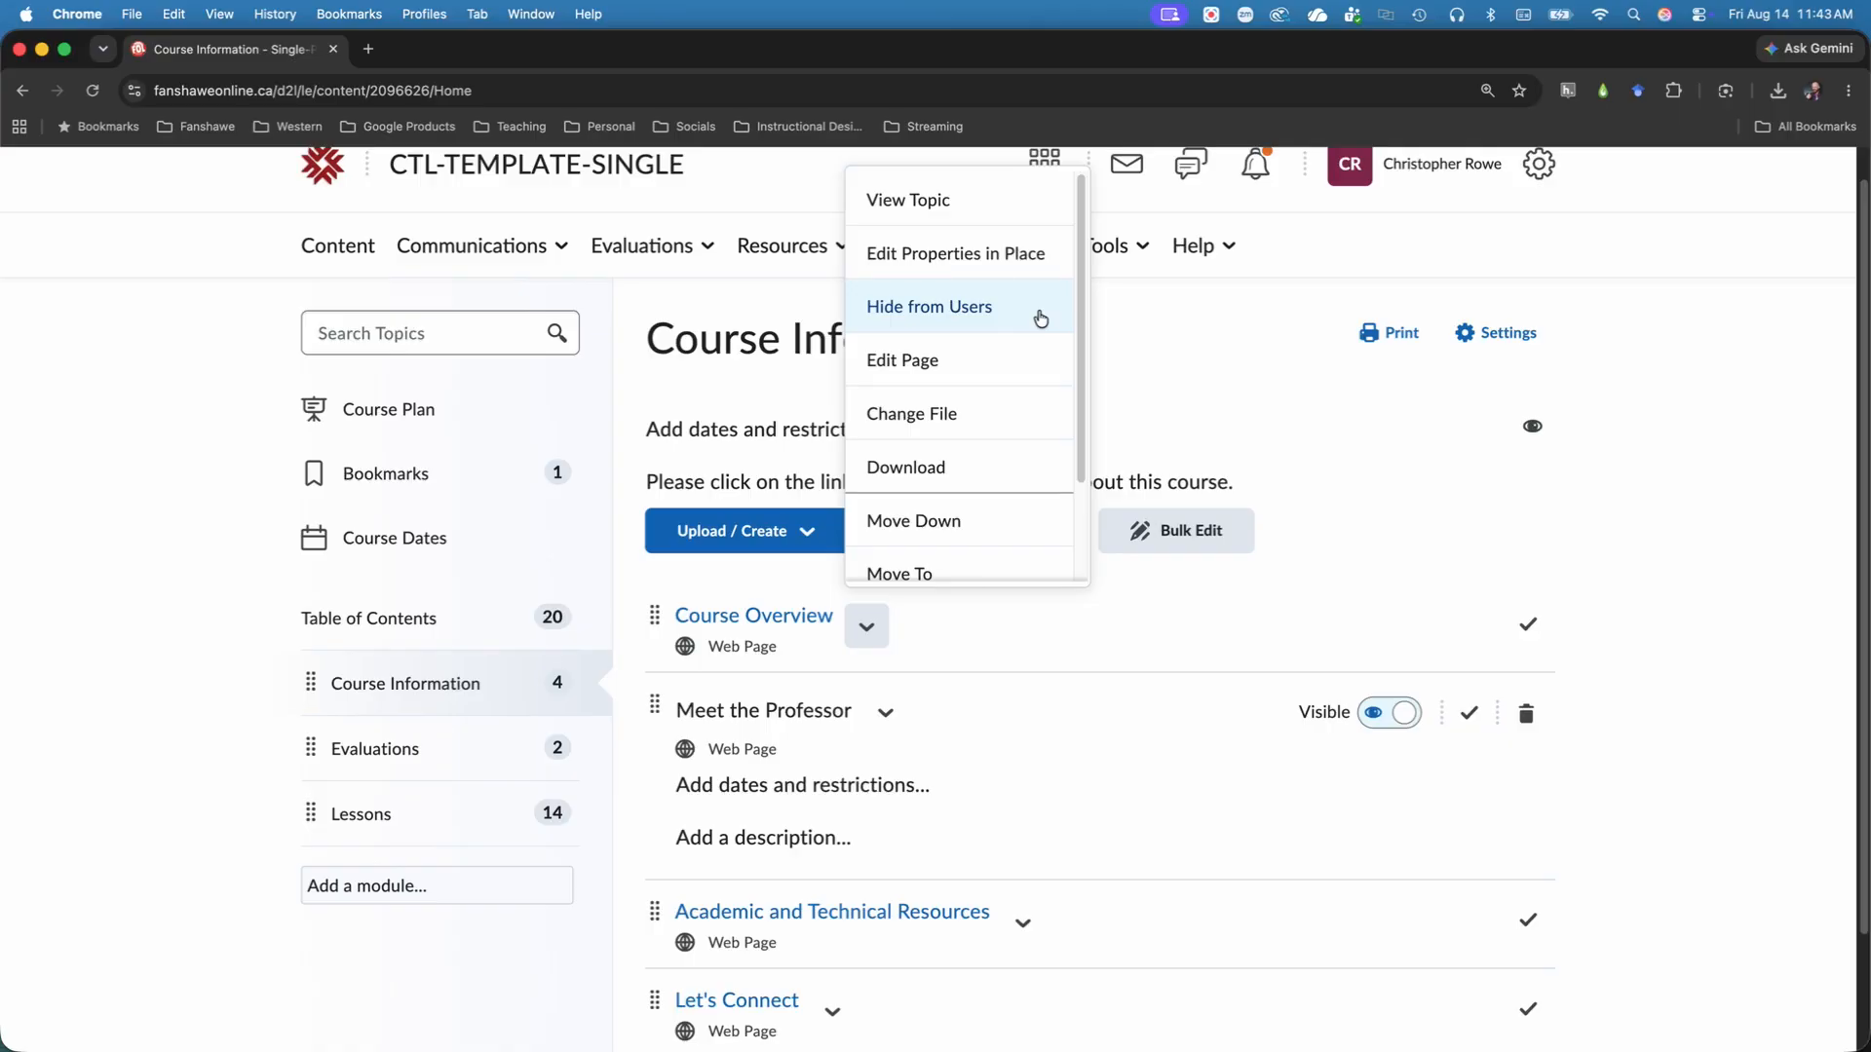
left_click(1168, 388)
scroll(1169, 407, "up", 1)
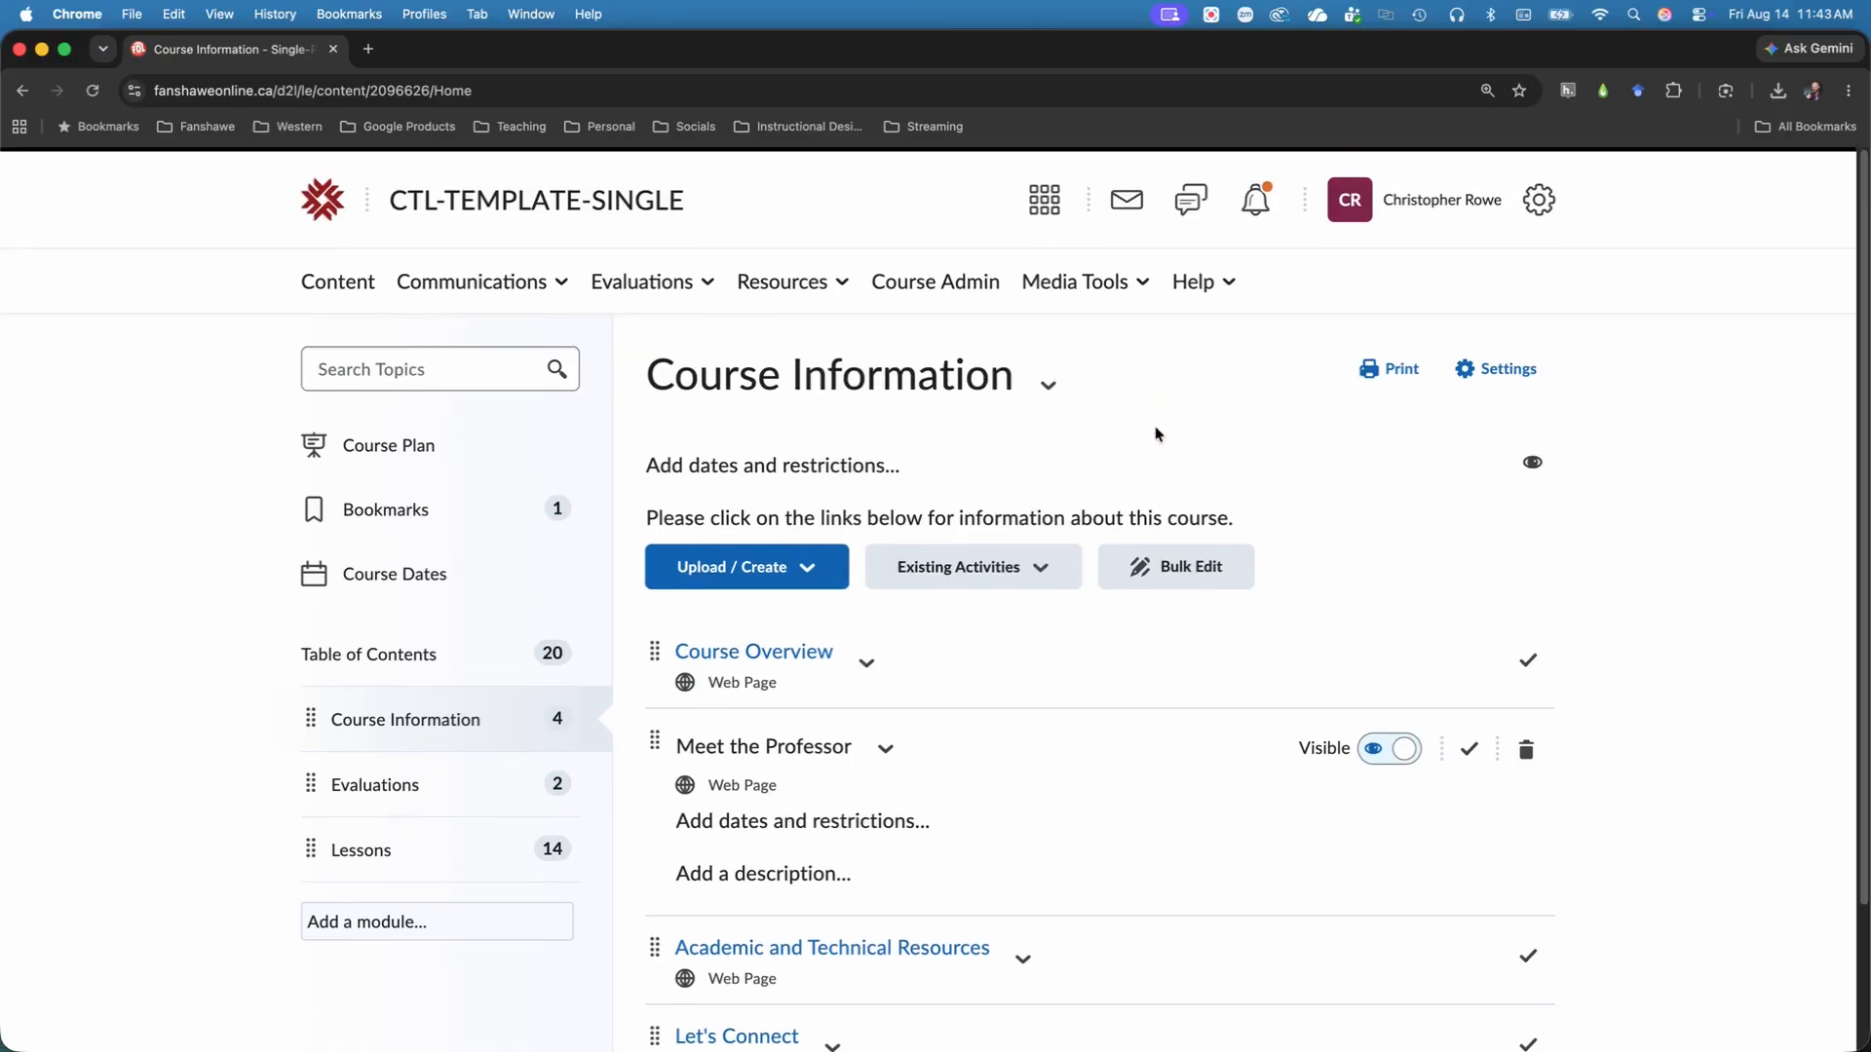
left_click(1051, 390)
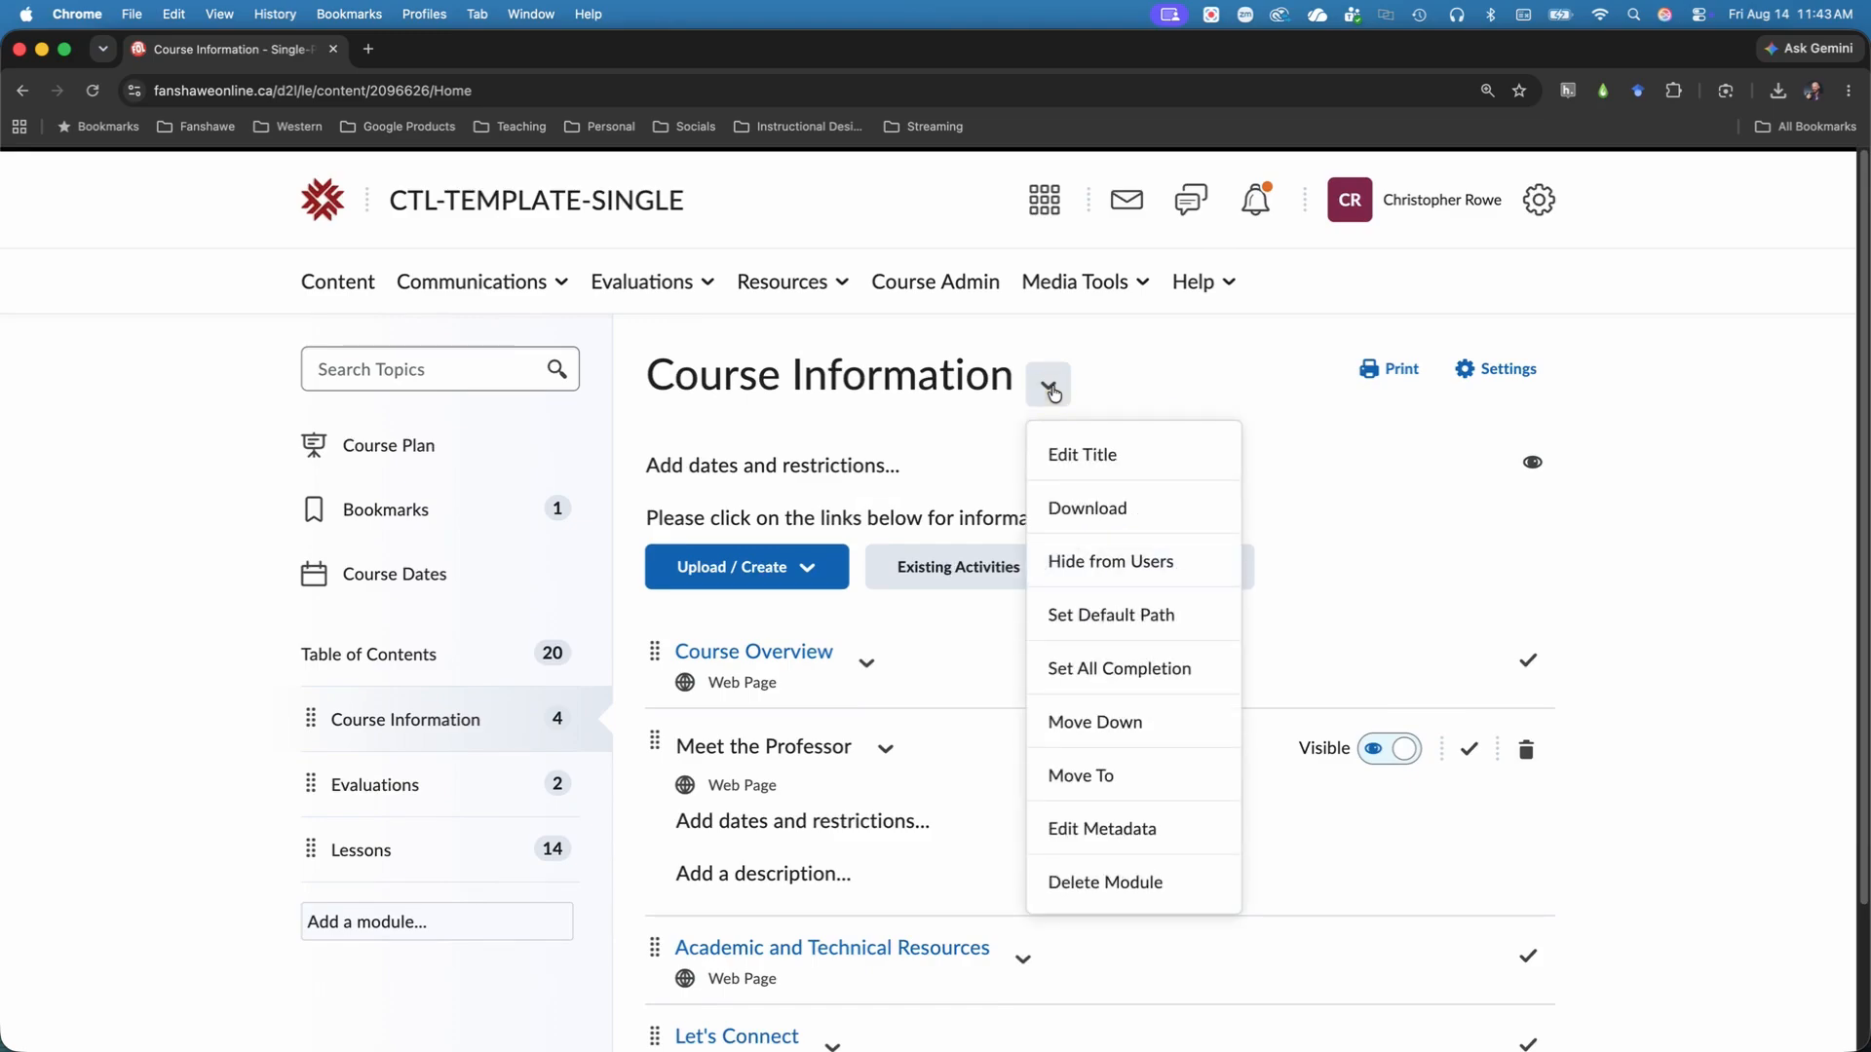
left_click(1113, 383)
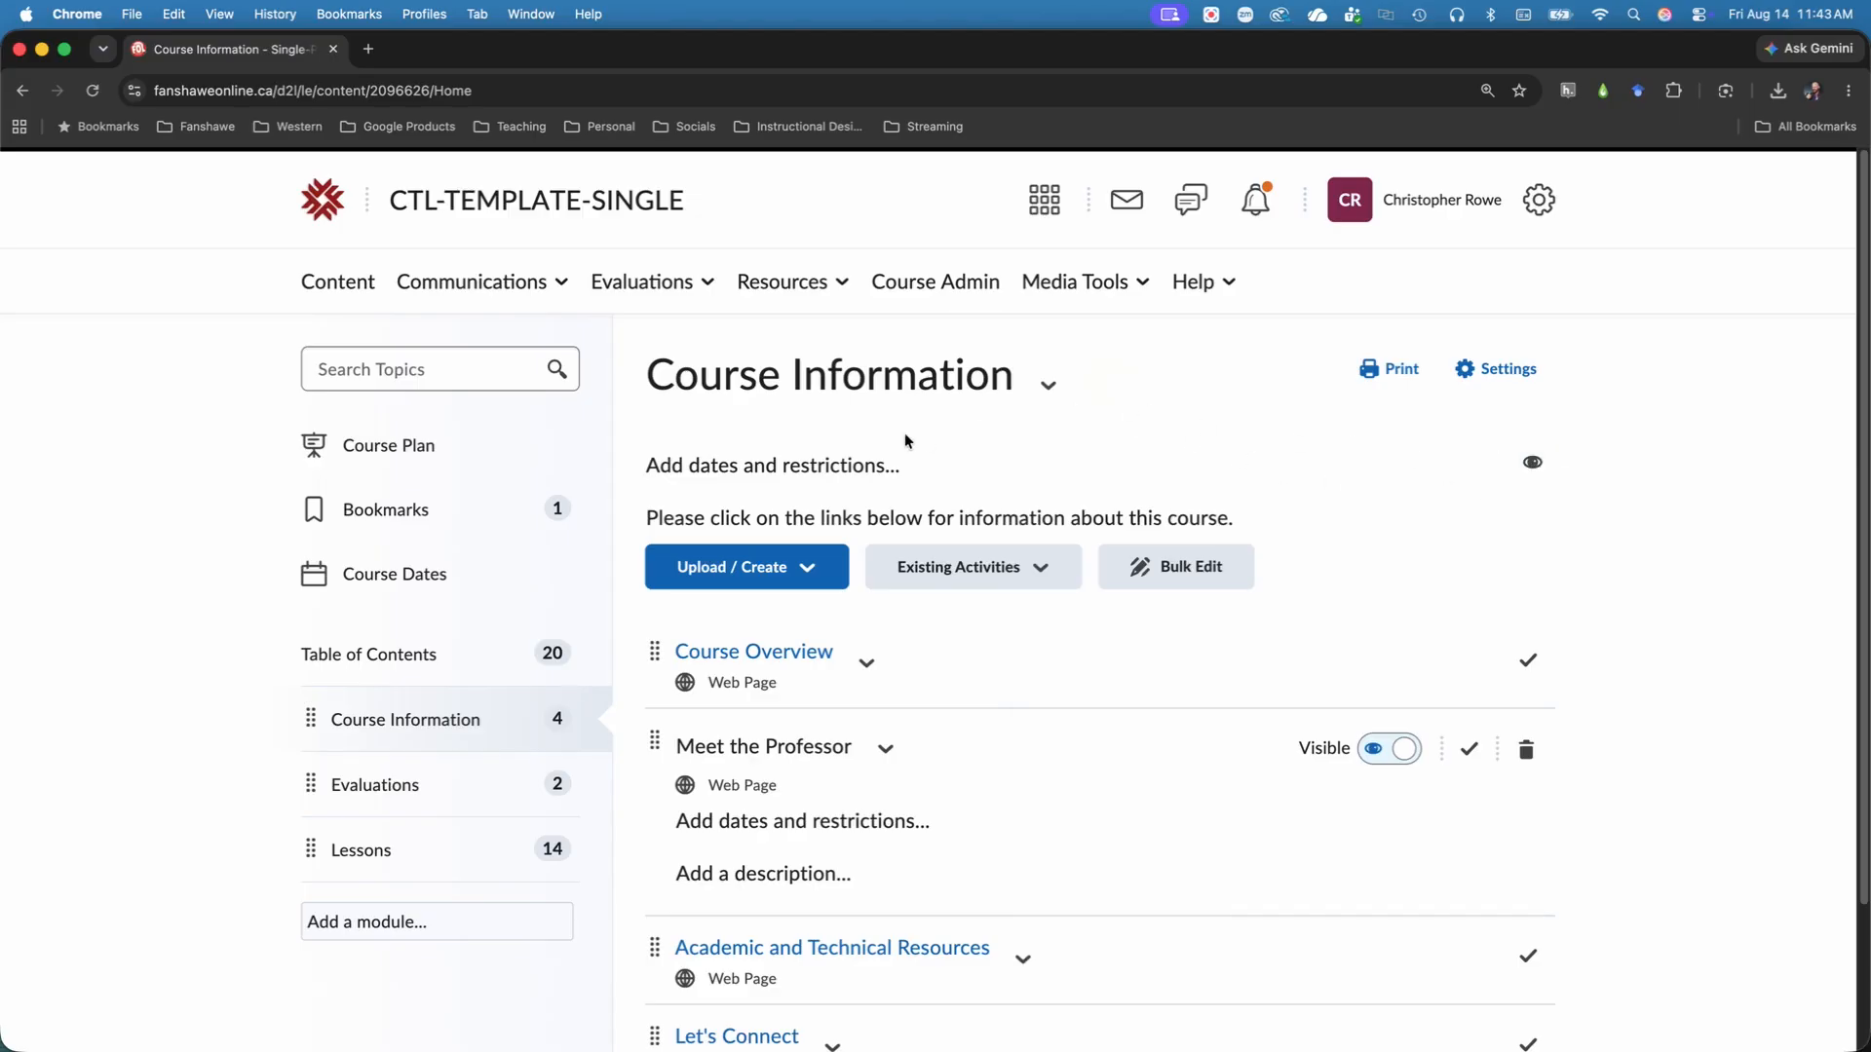
Open the Course Information module's dates and restrictions, and switch the module to Hidden and back to Visible.
left_click(840, 468)
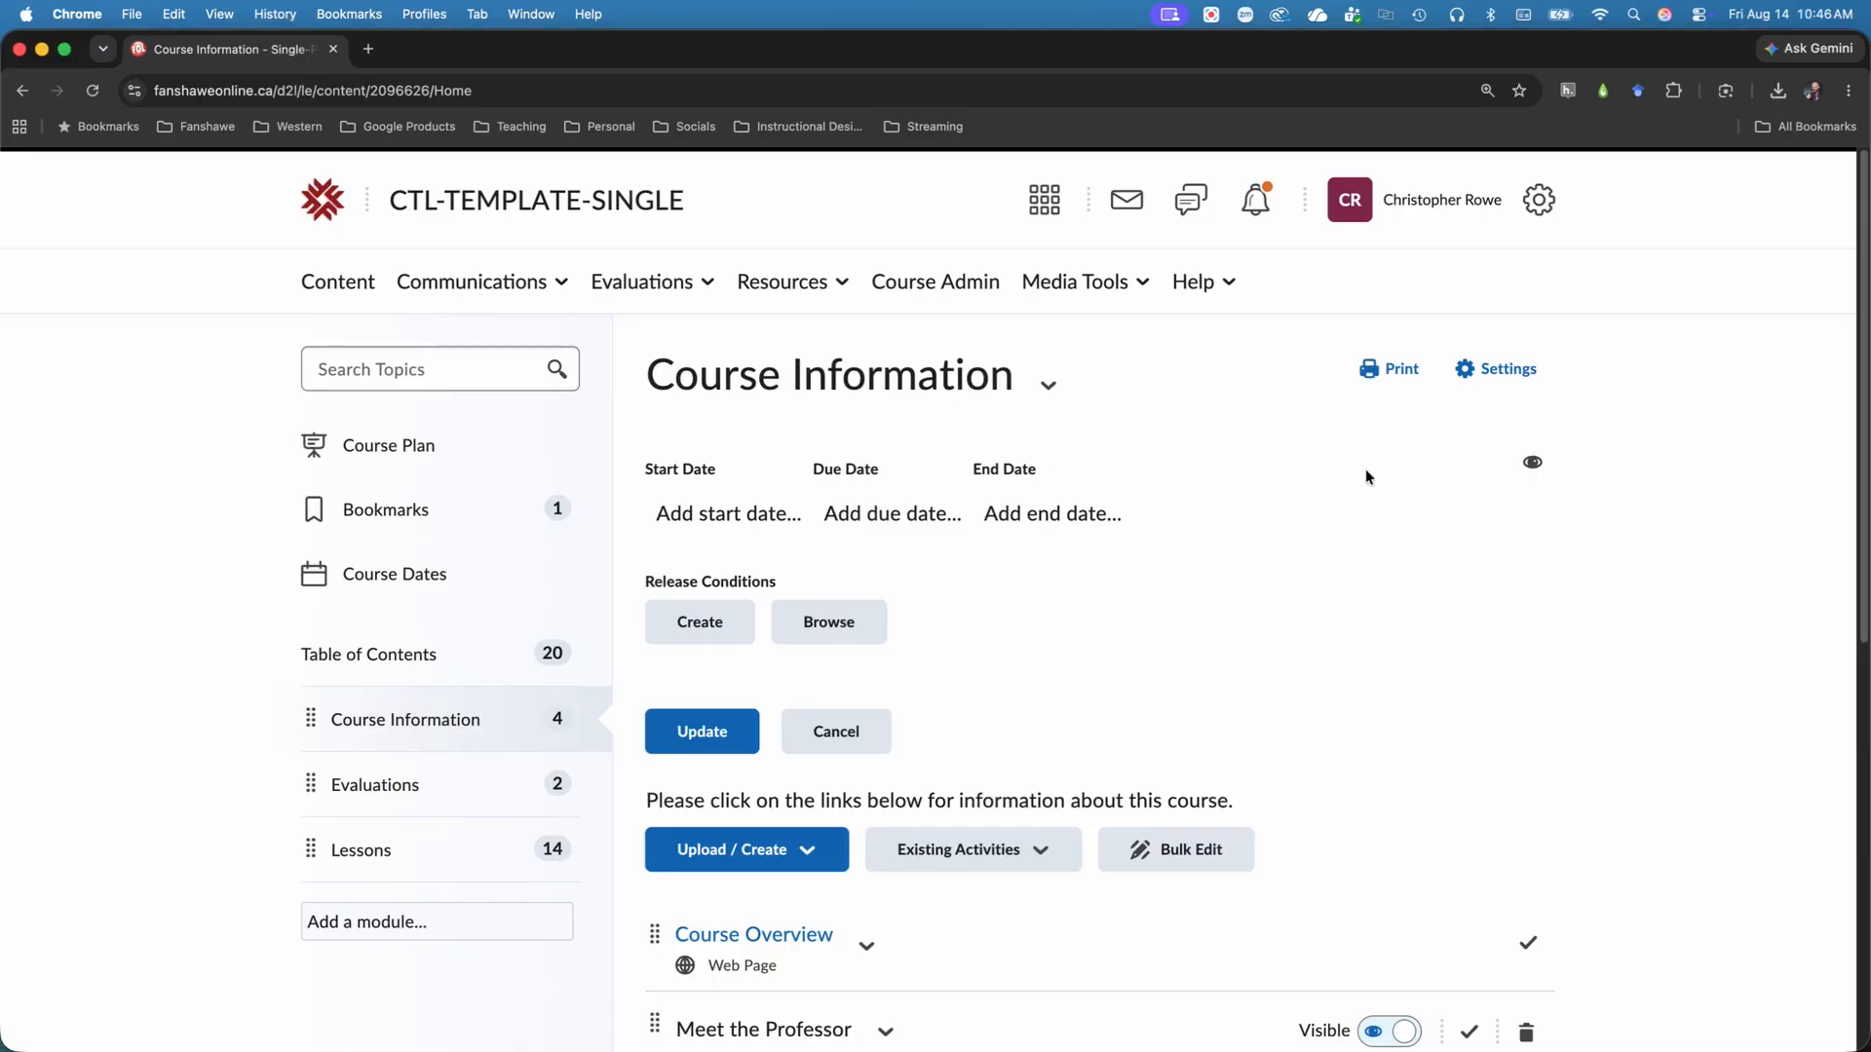
left_click(1537, 460)
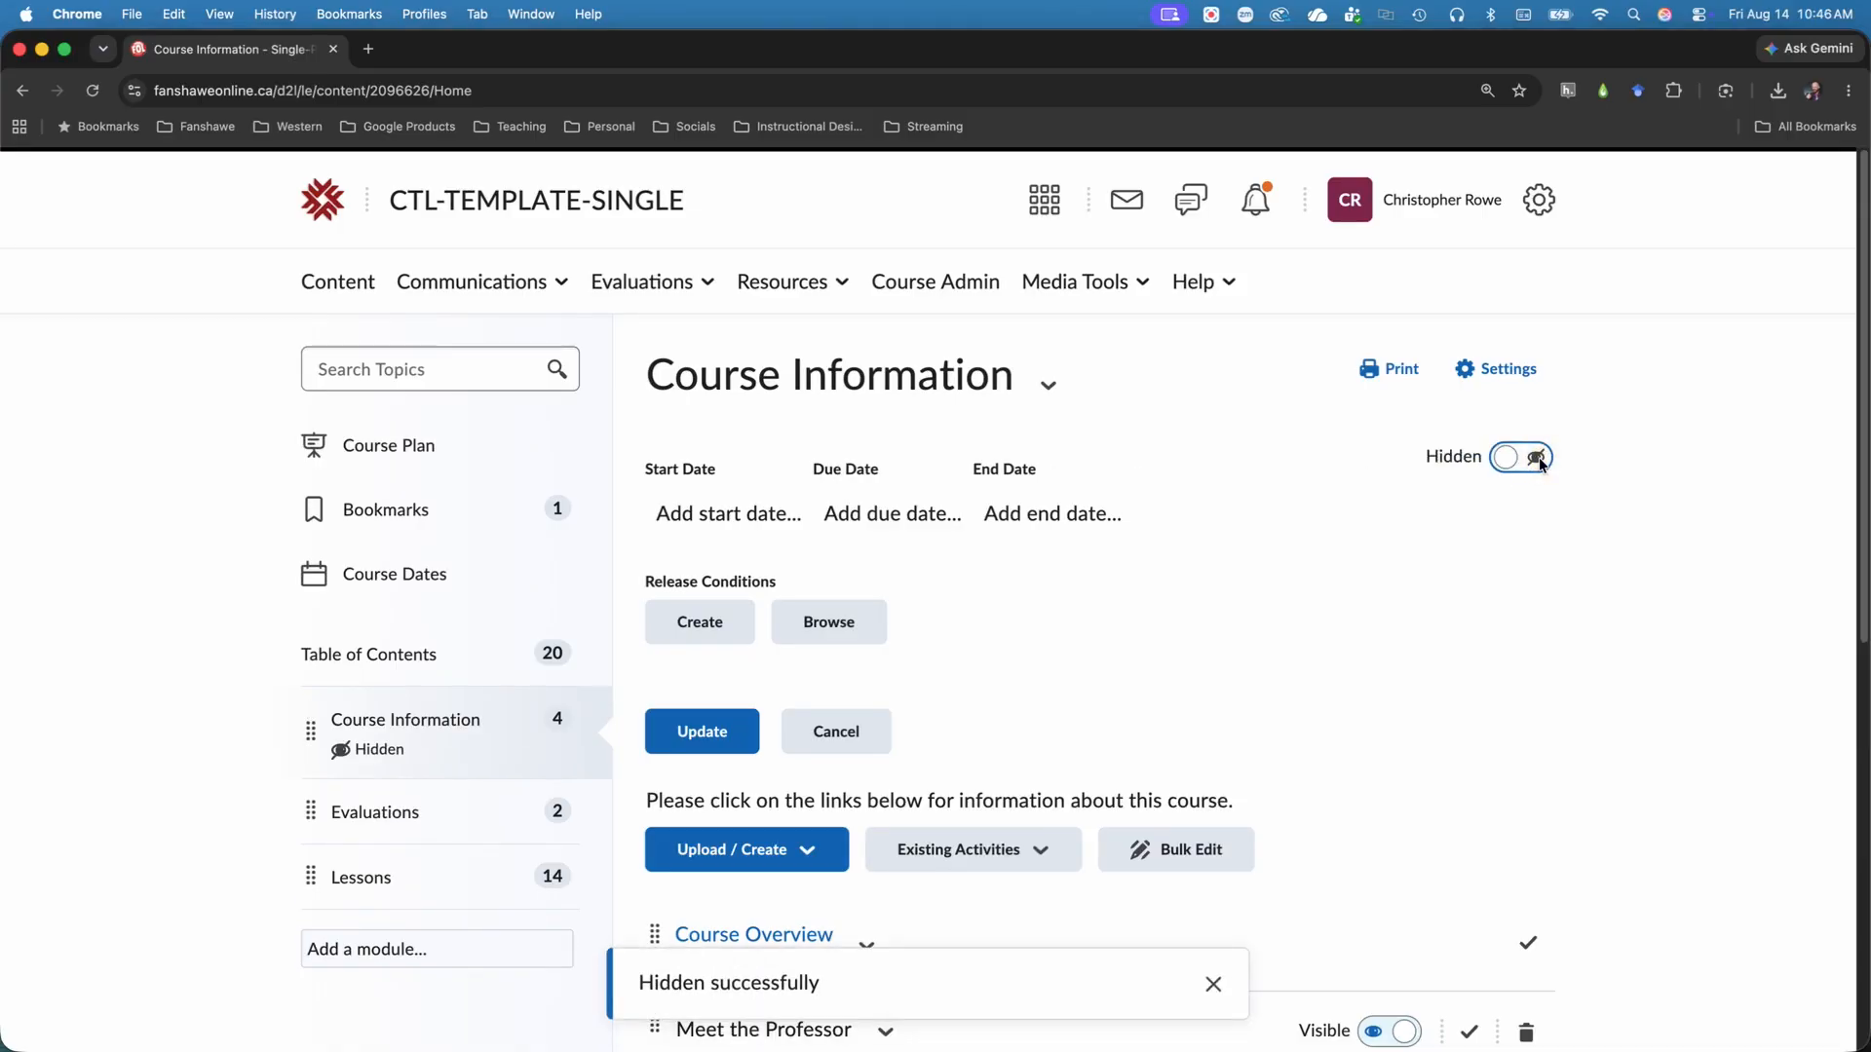
left_click(1540, 458)
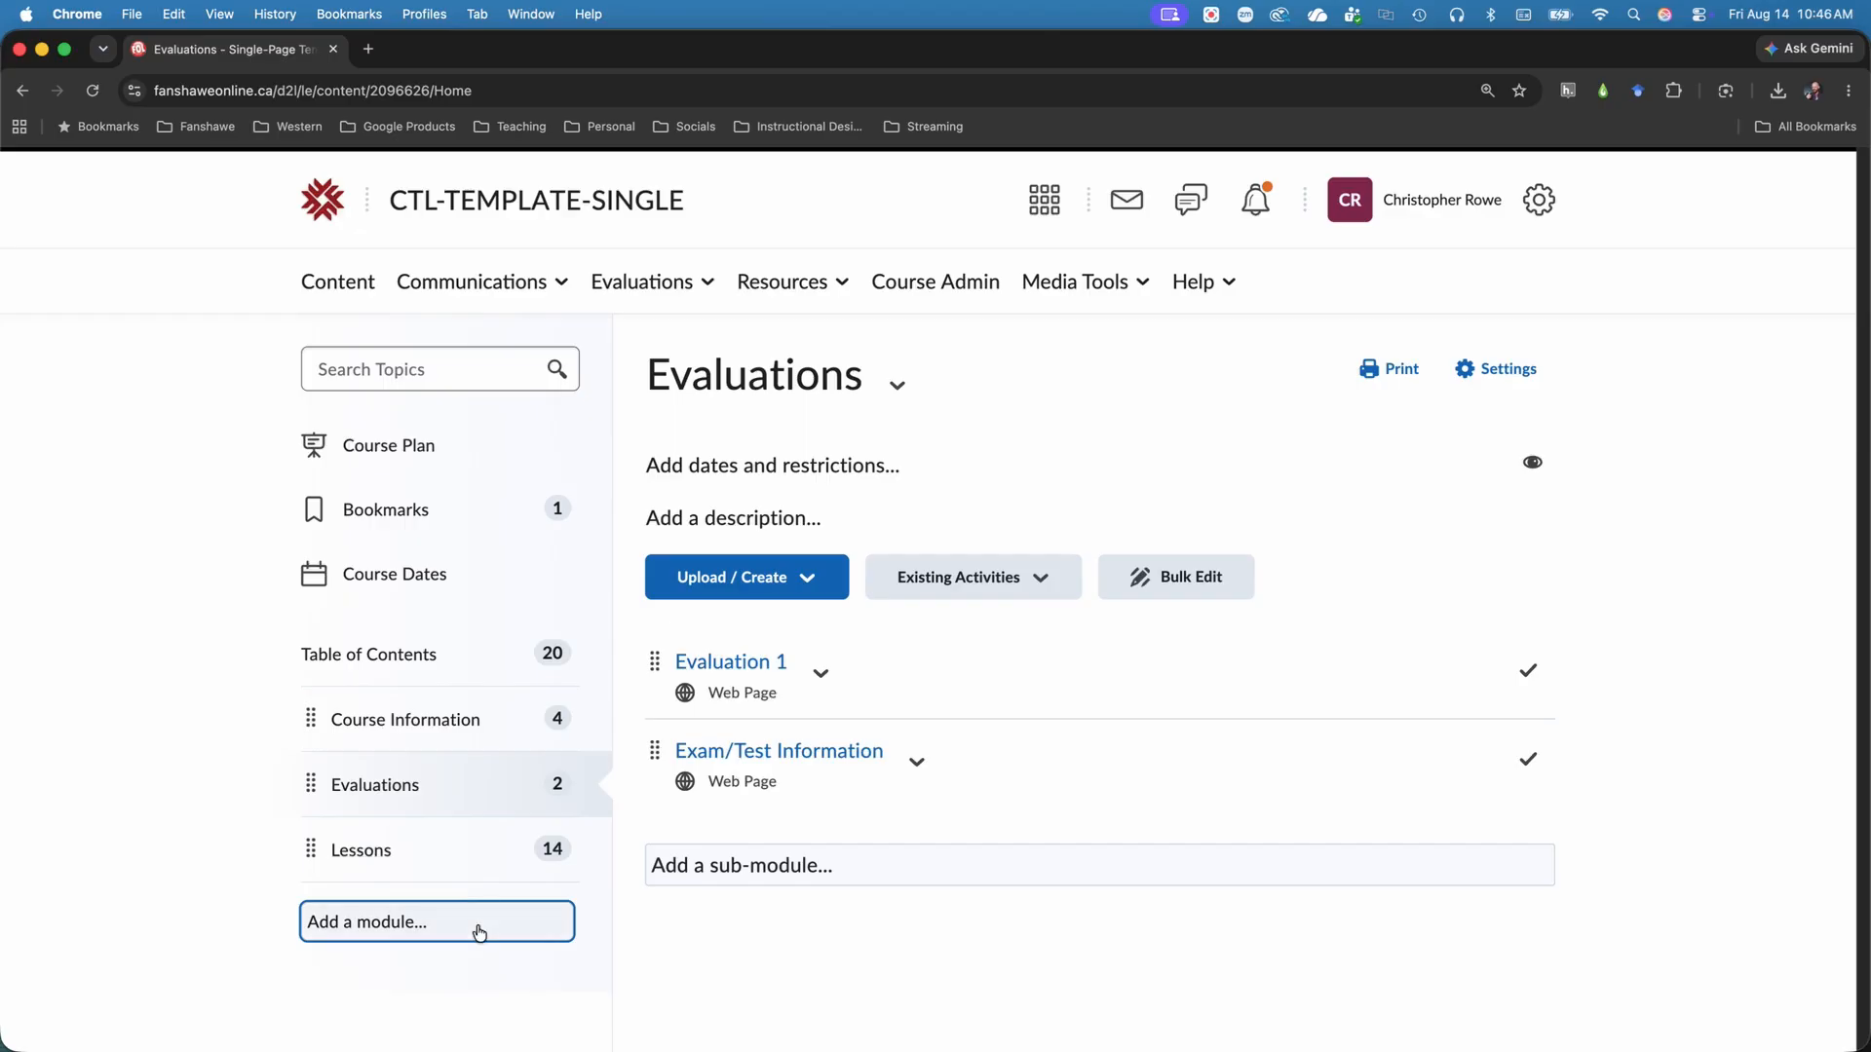
Add a new module named "Module Title" to the end of the table of contents.
left_click(480, 934)
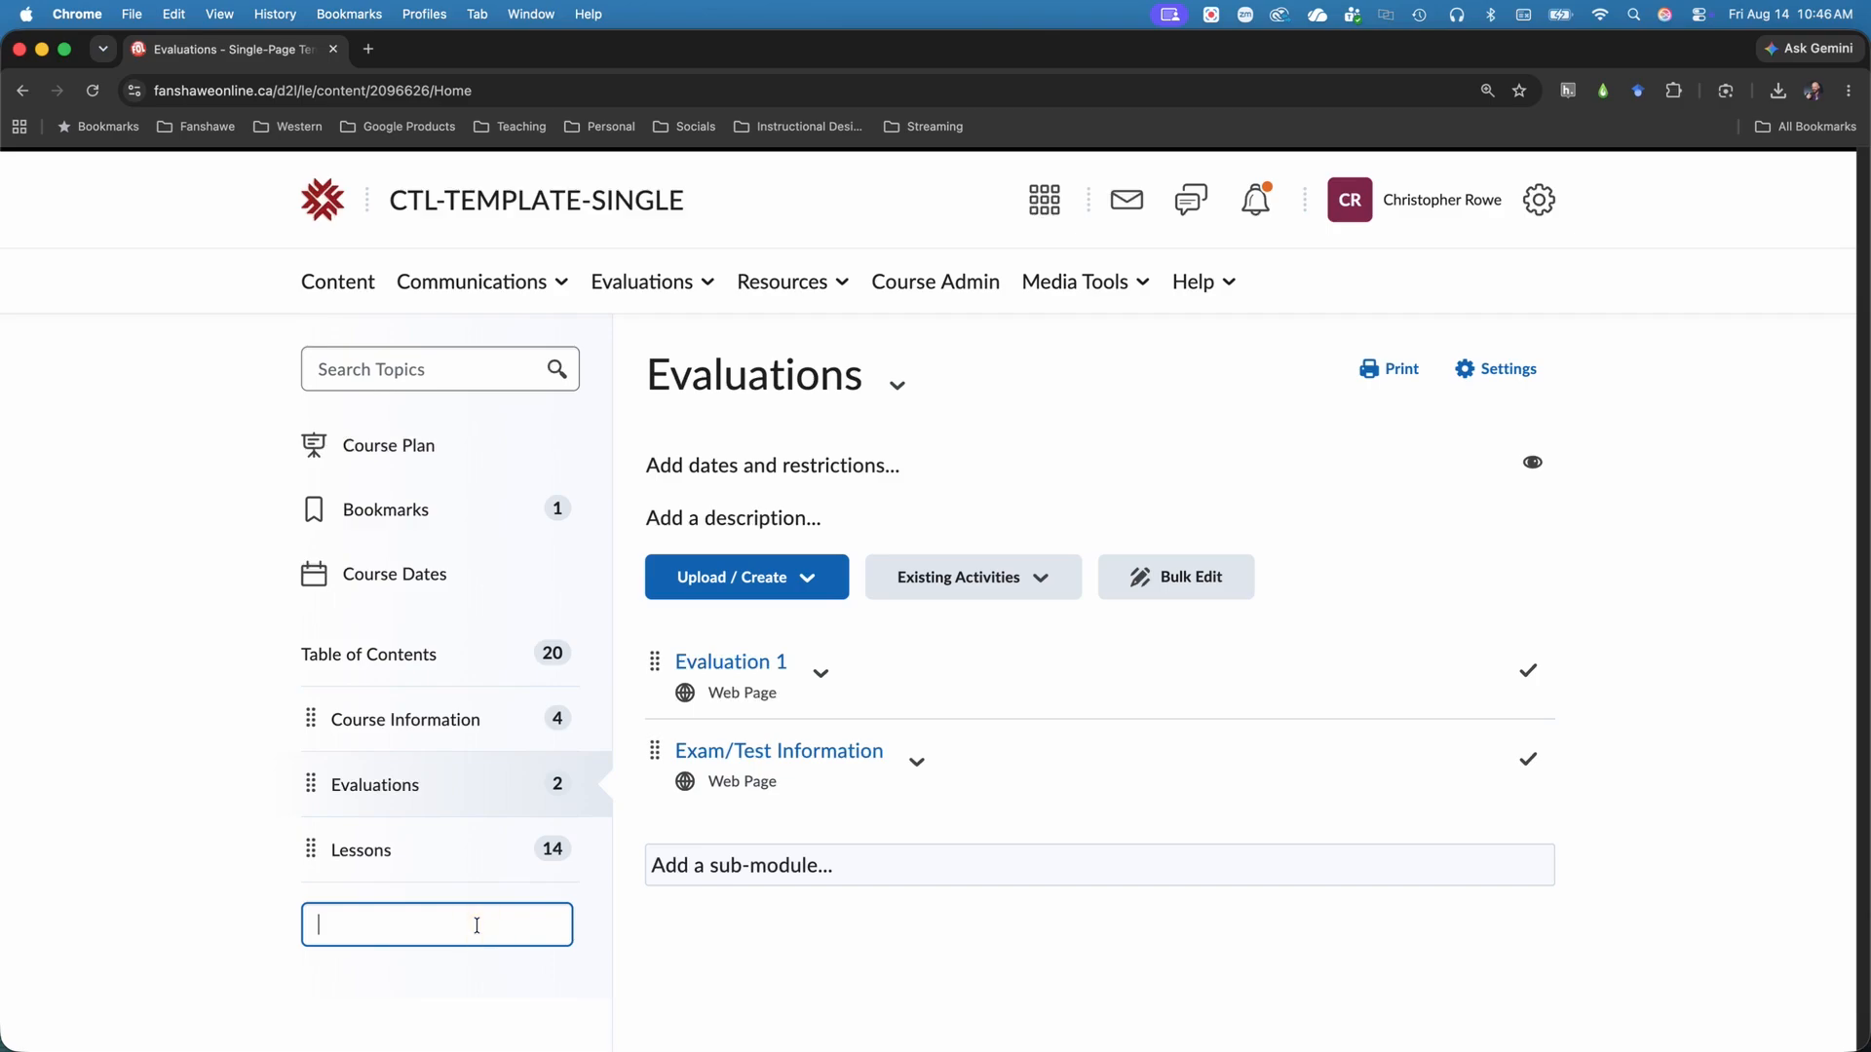
type("Module Title")
key("Return")
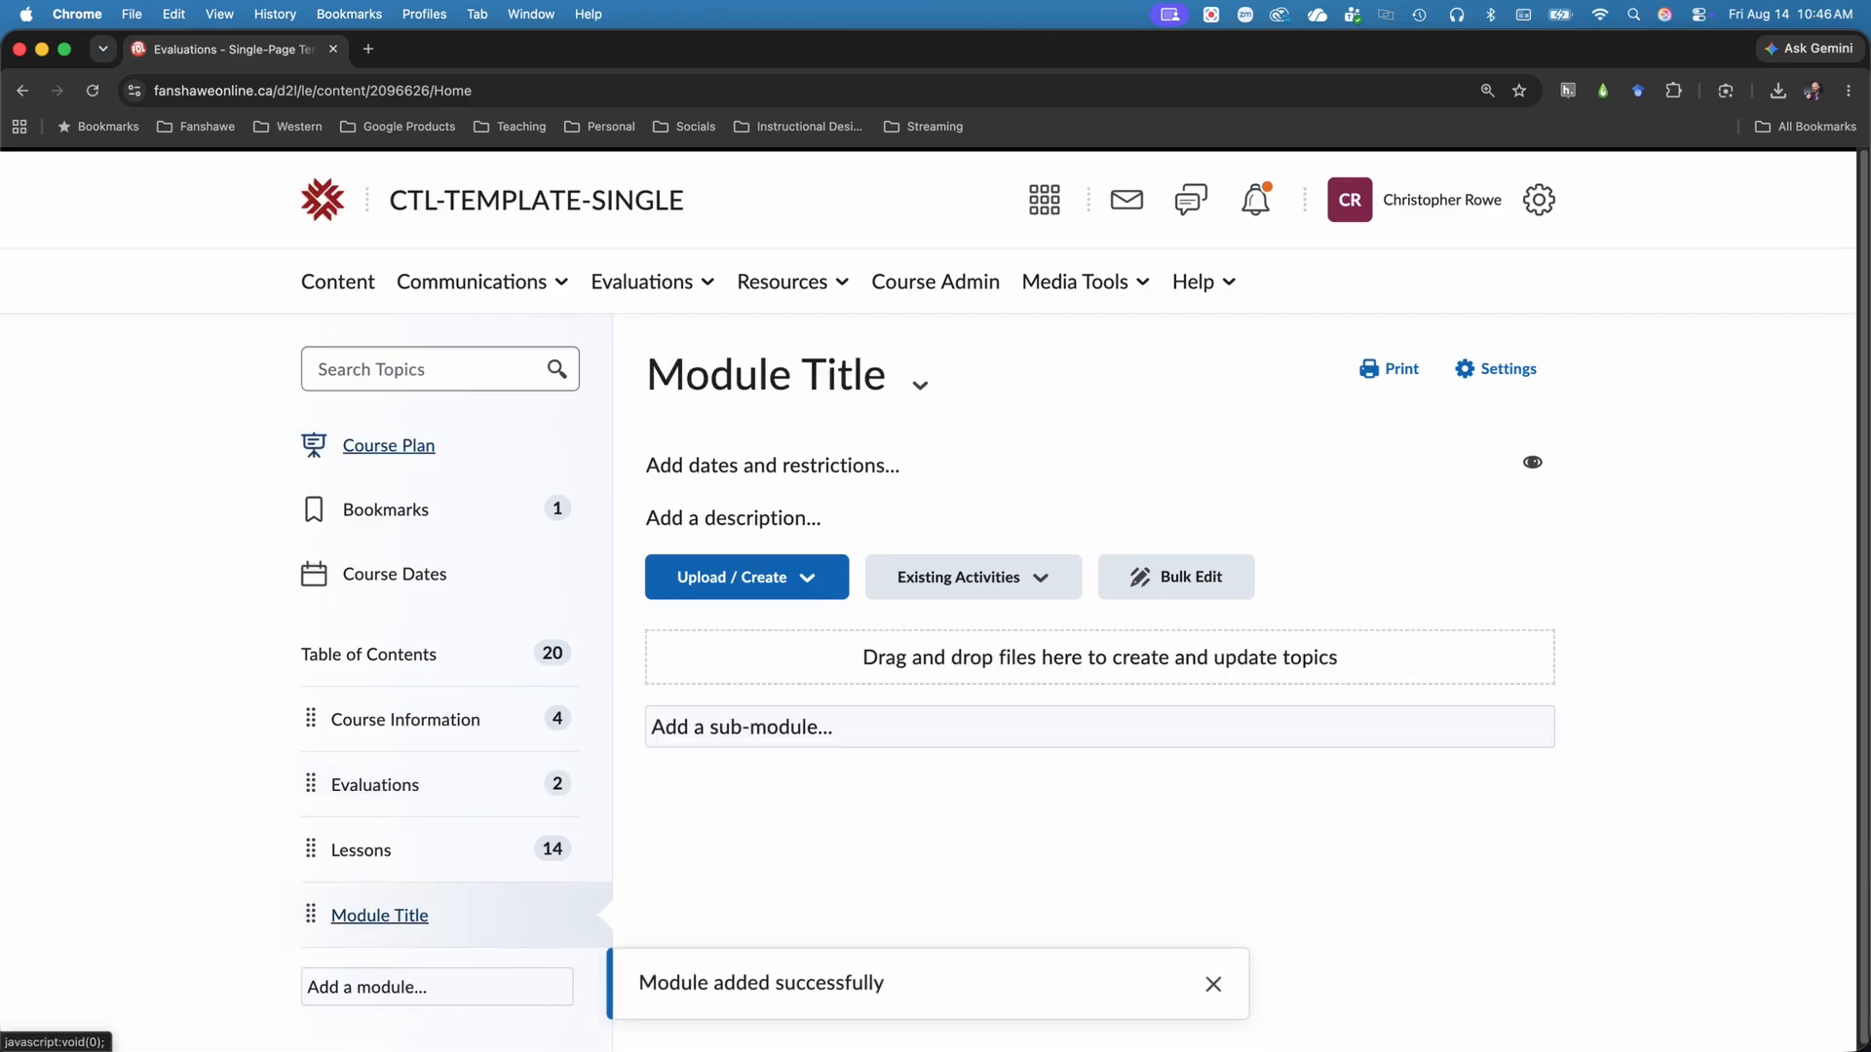
Add a sub-module named "Sub-Module" inside the Module Title module.
left_click(693, 726)
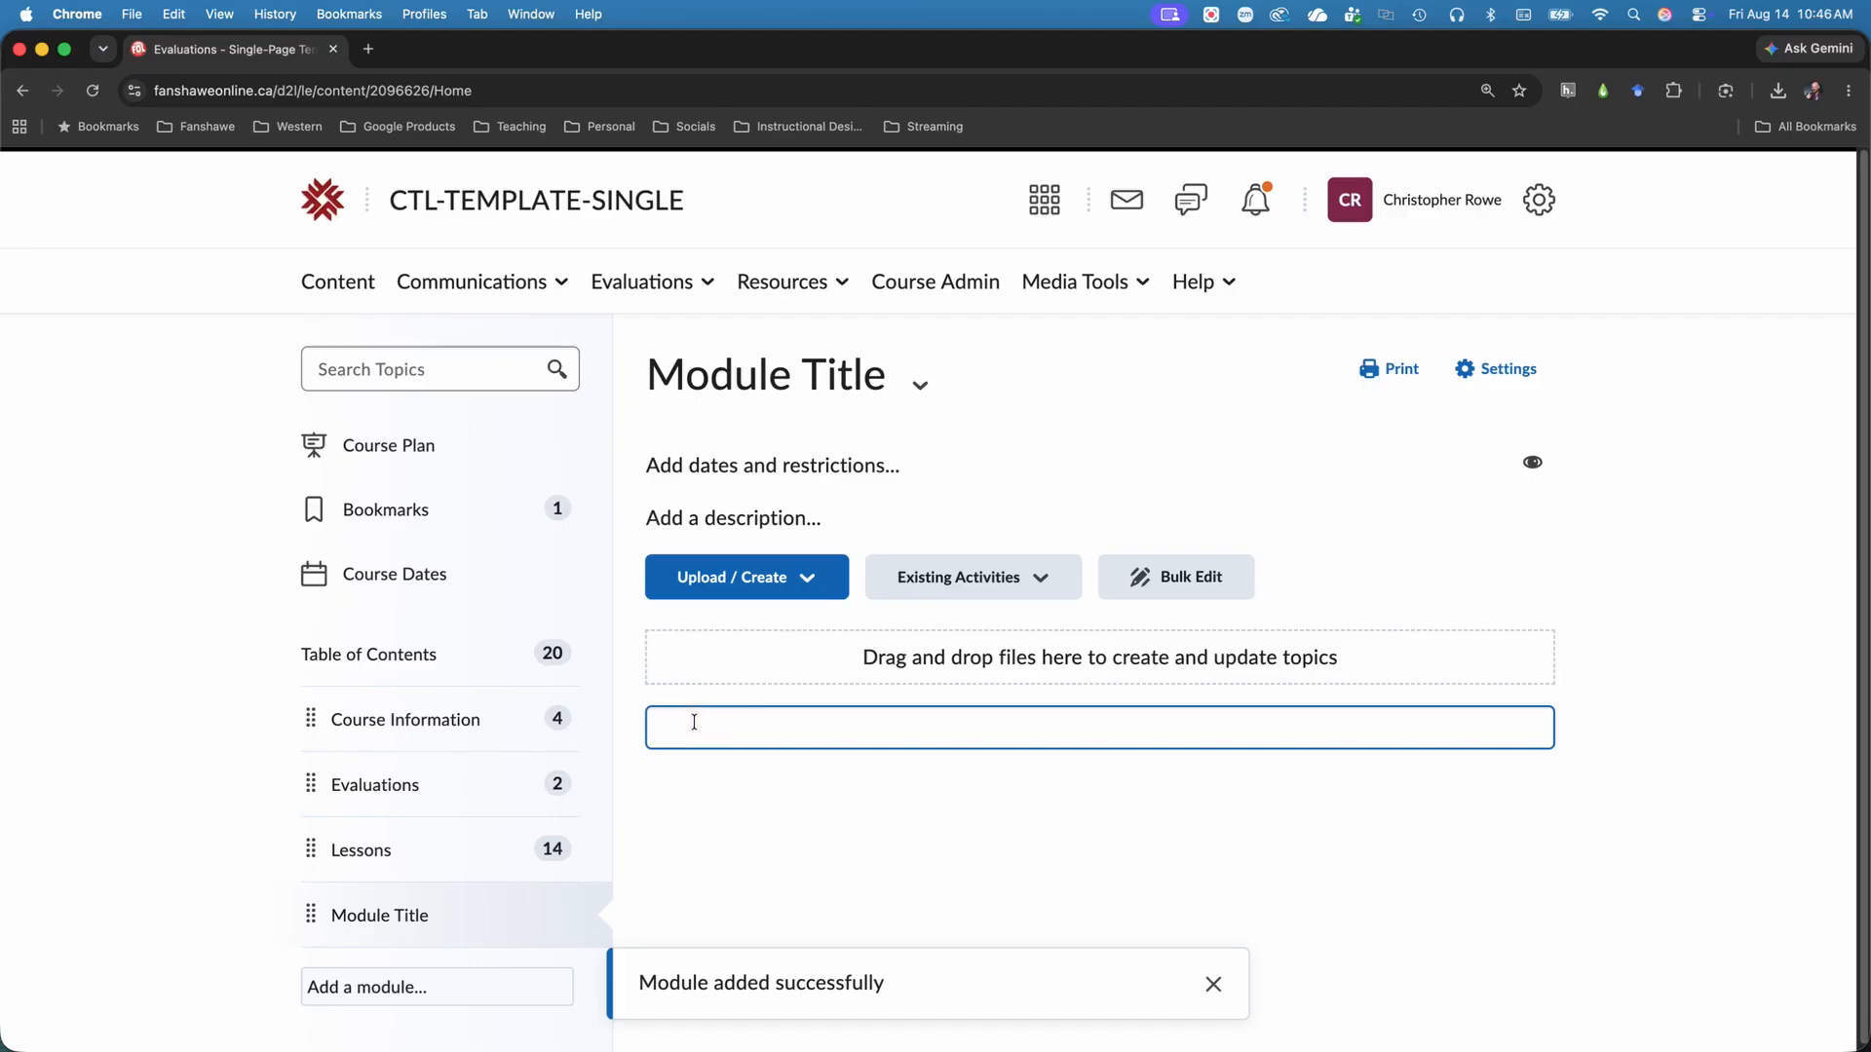
type("Sub-Mo")
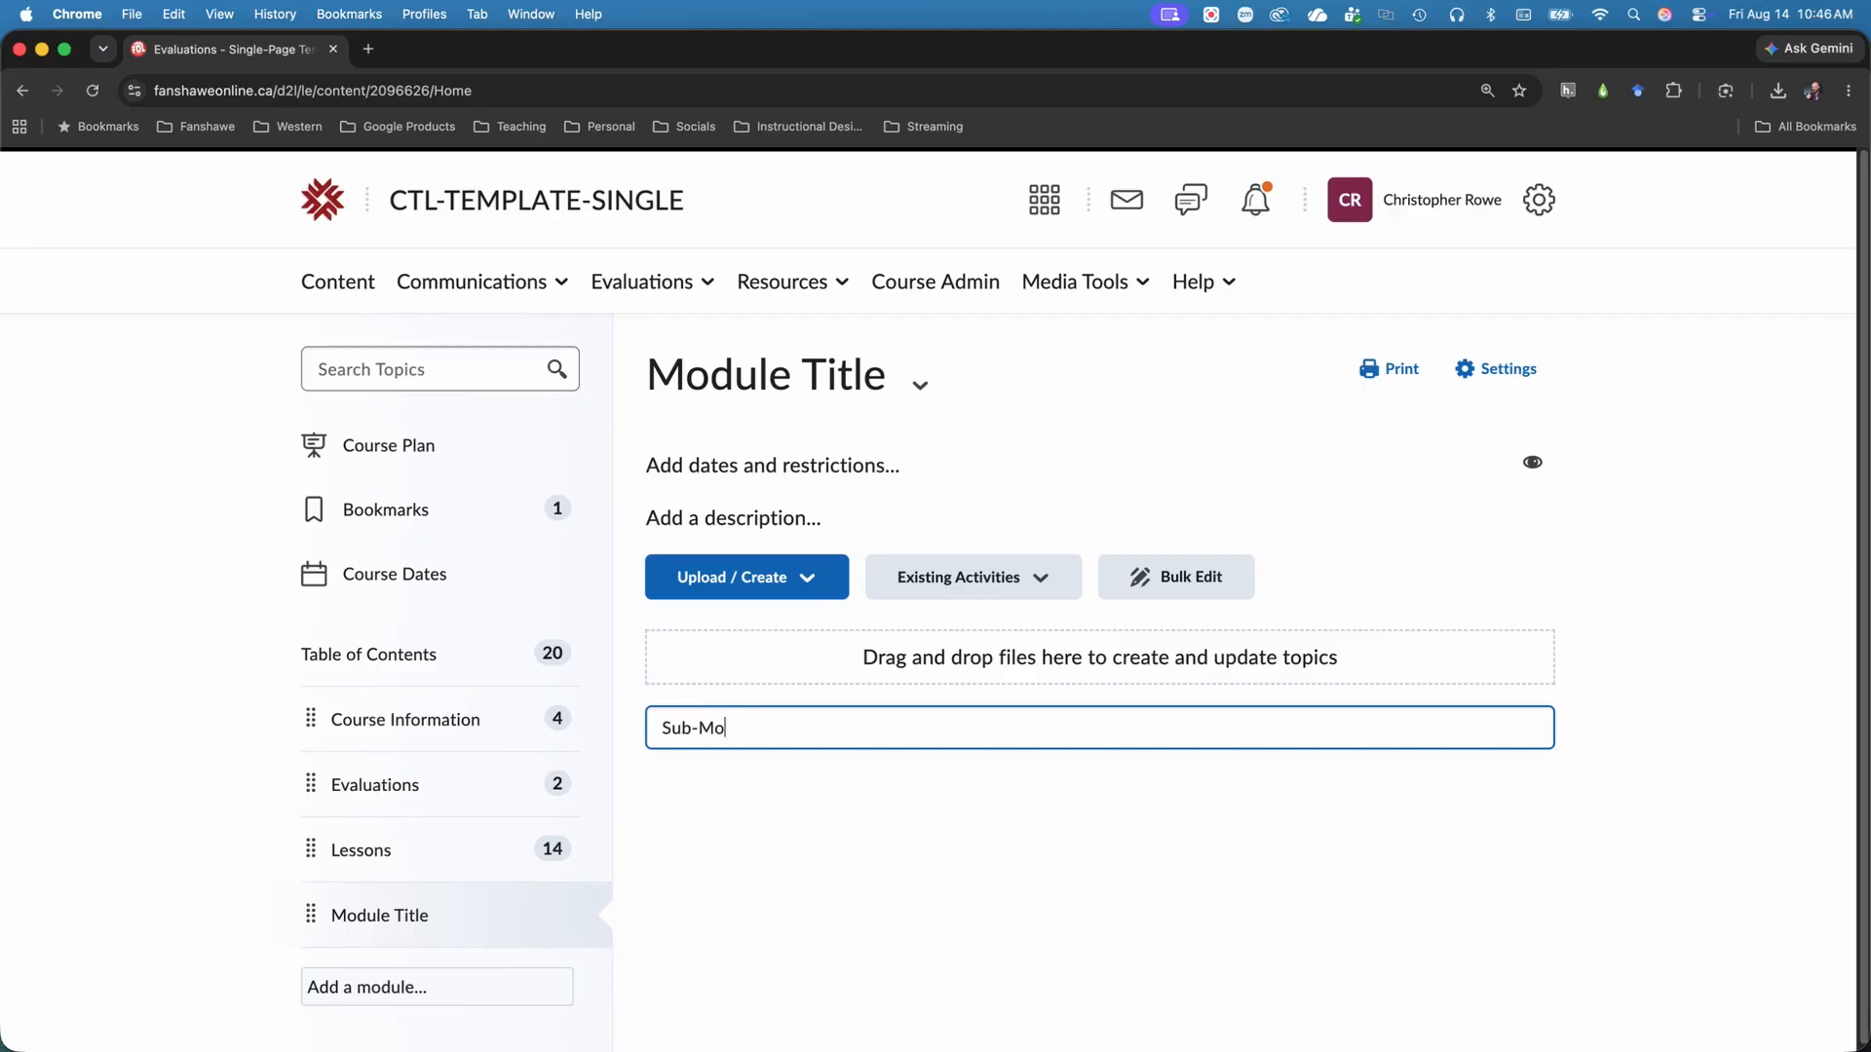
type("dule")
key("Return")
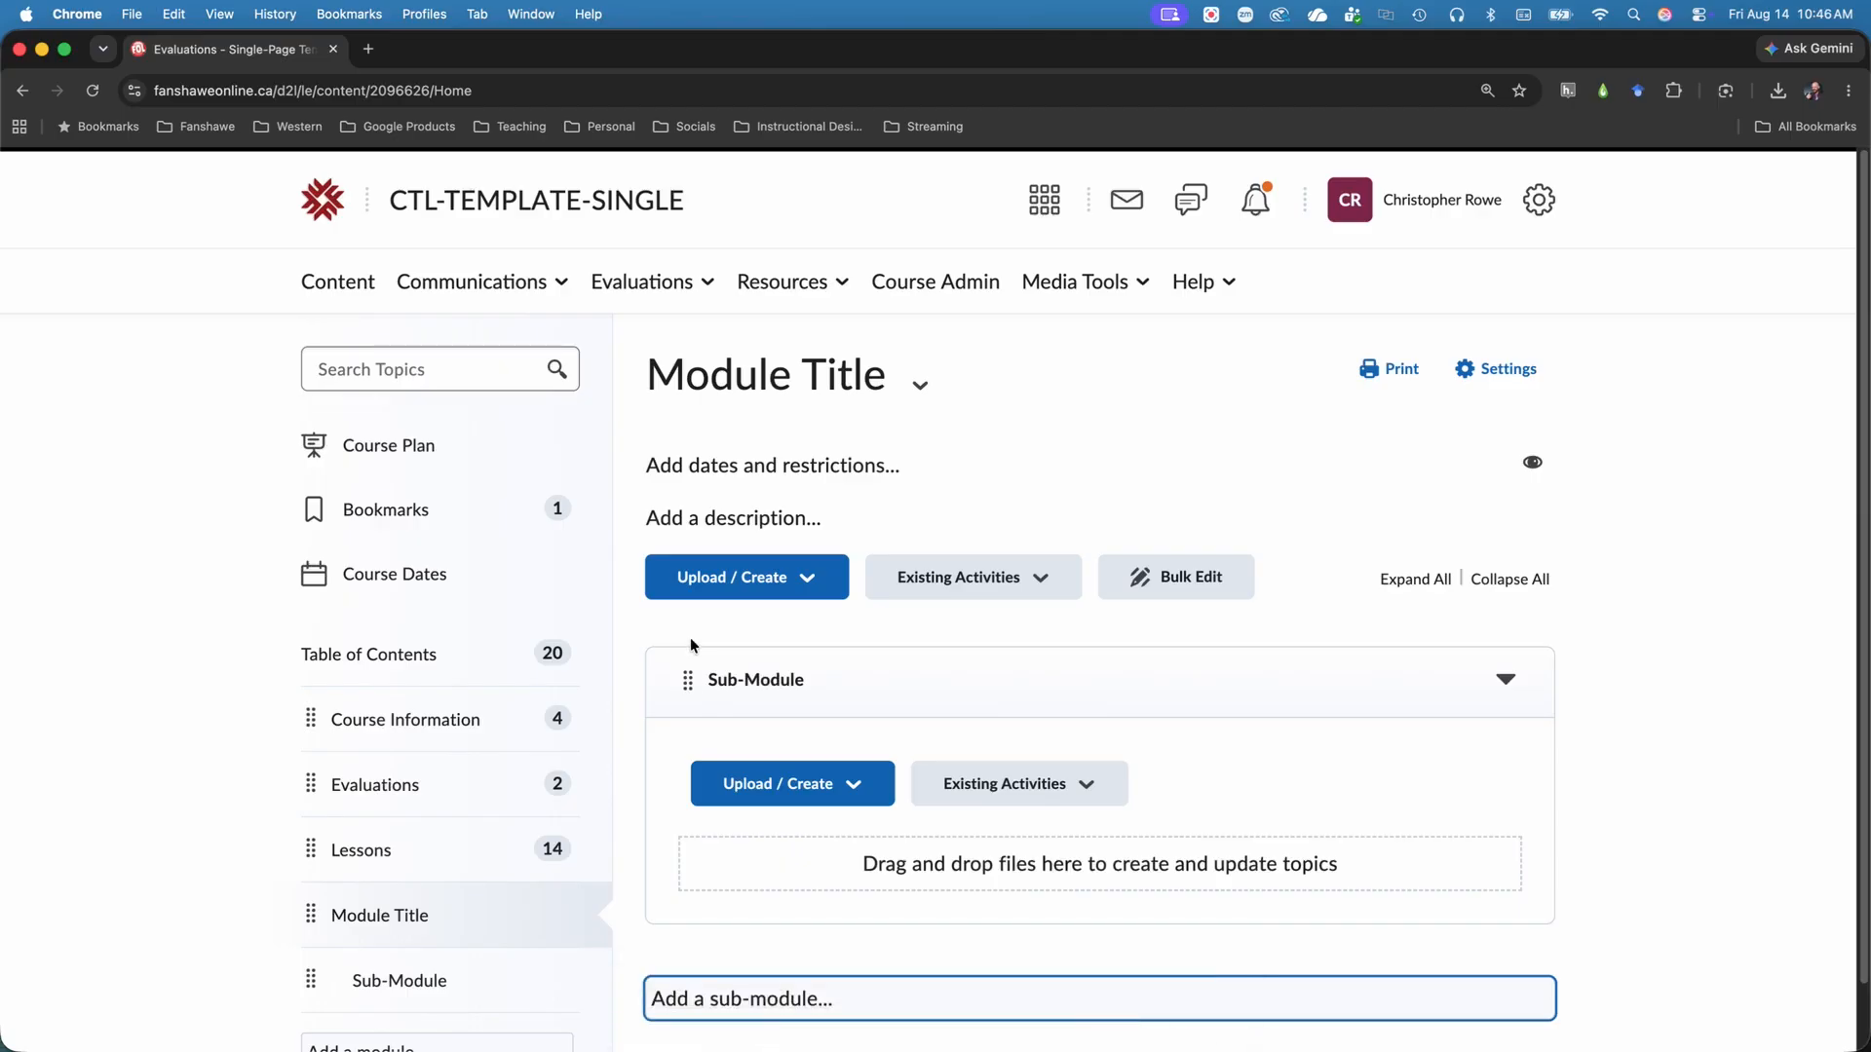
Open the Week 1 module under Lessons and upload Screenshot 2026-08-11 at 1.12.15 PM from the computer's Documents folder.
left_click(360, 862)
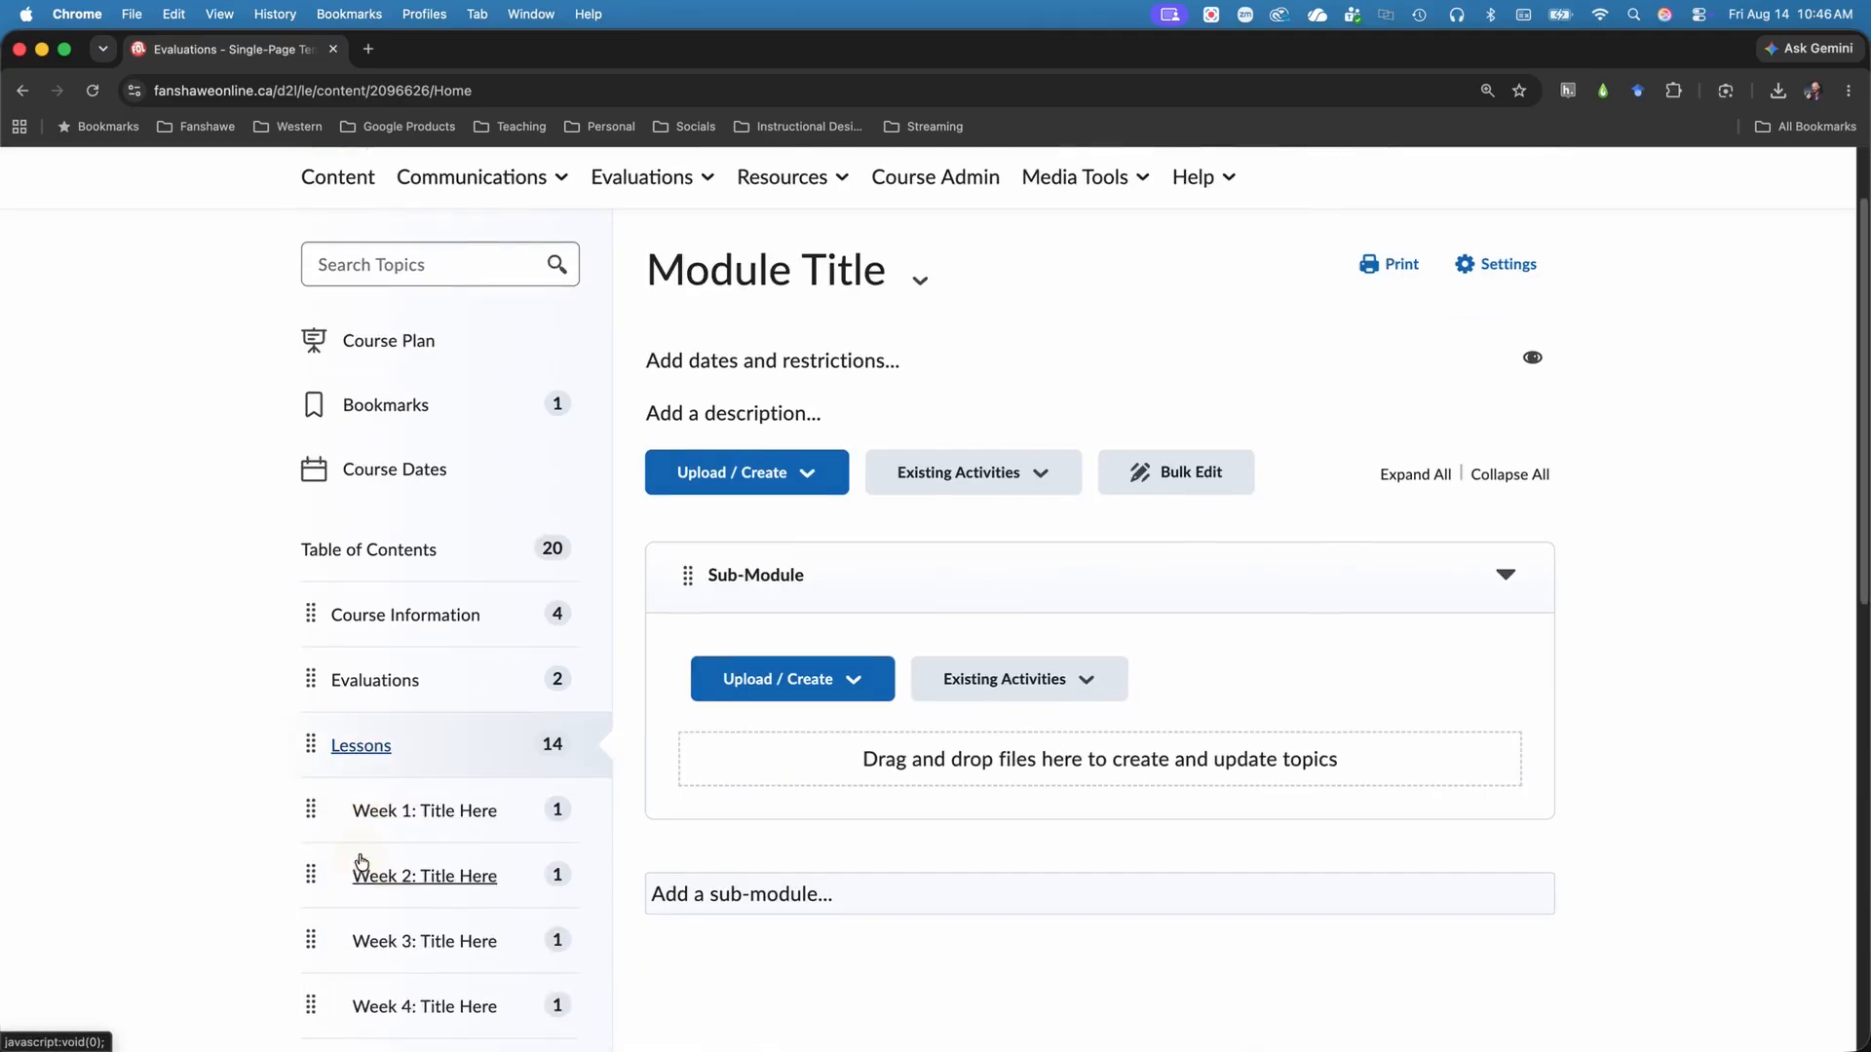
left_click(447, 728)
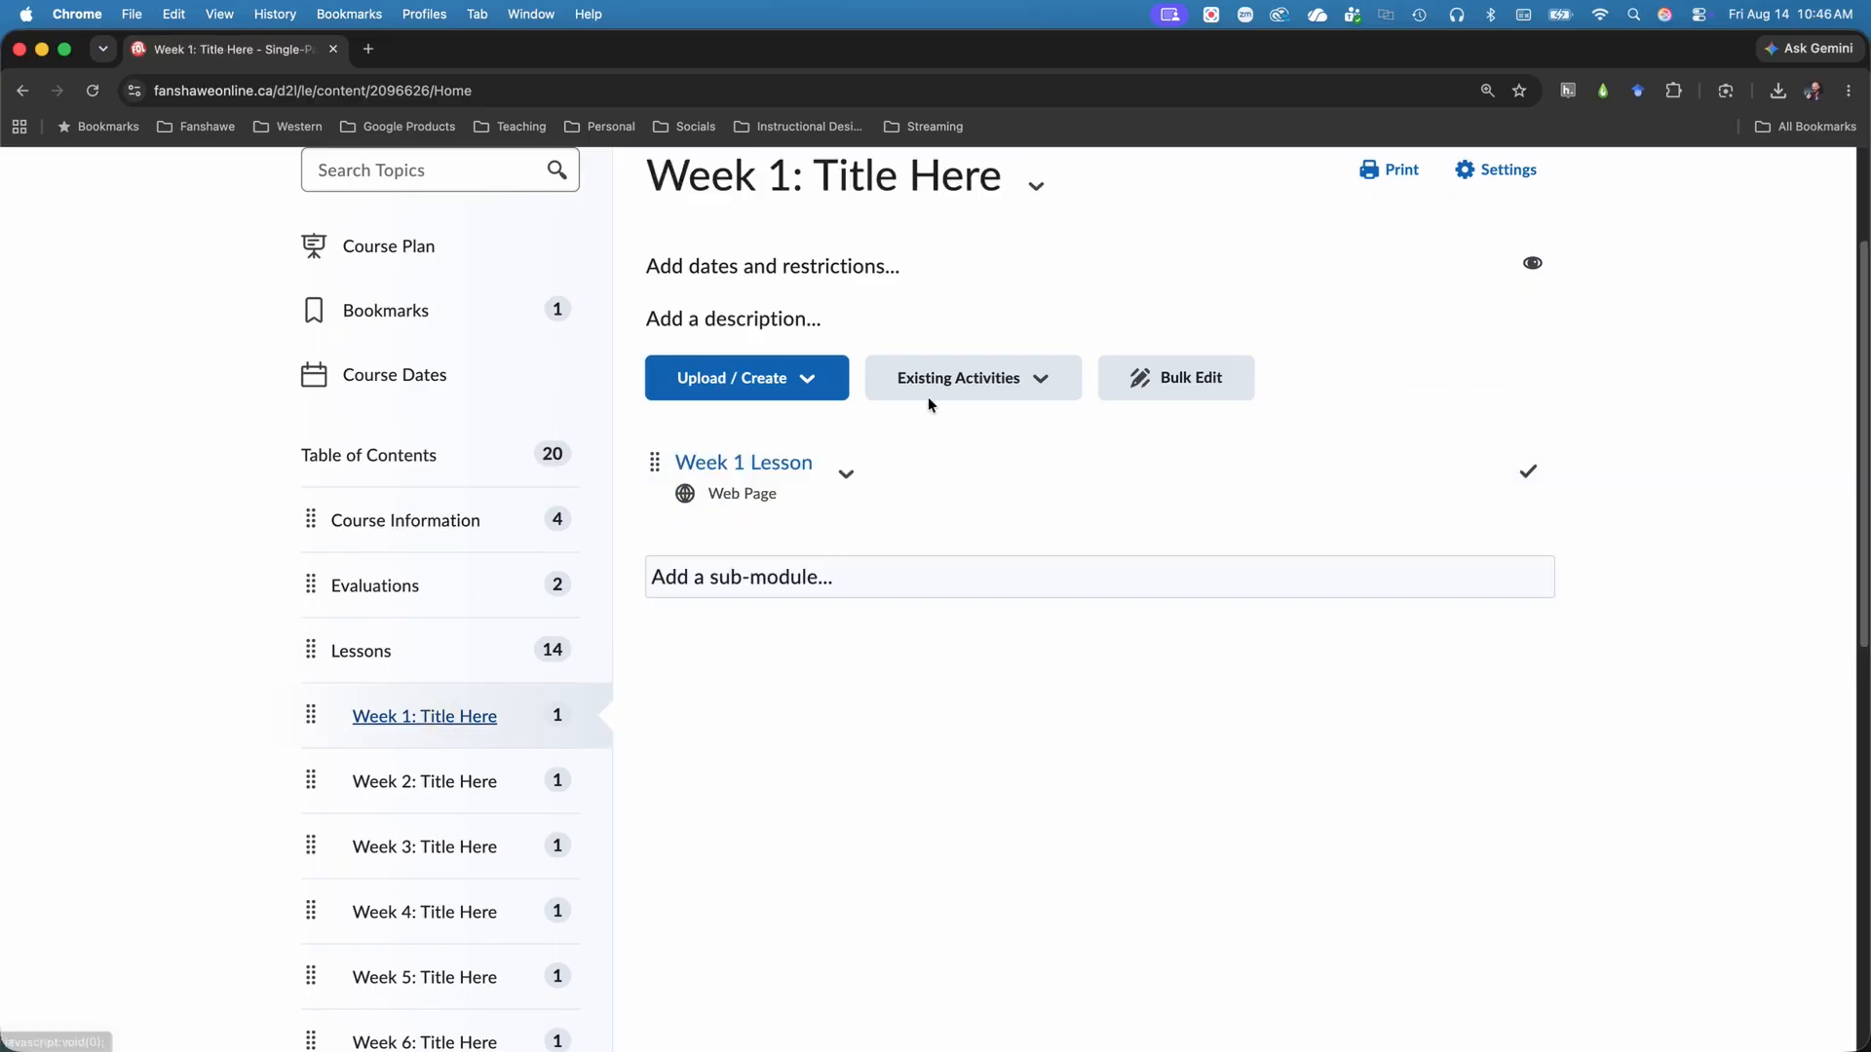
left_click(815, 385)
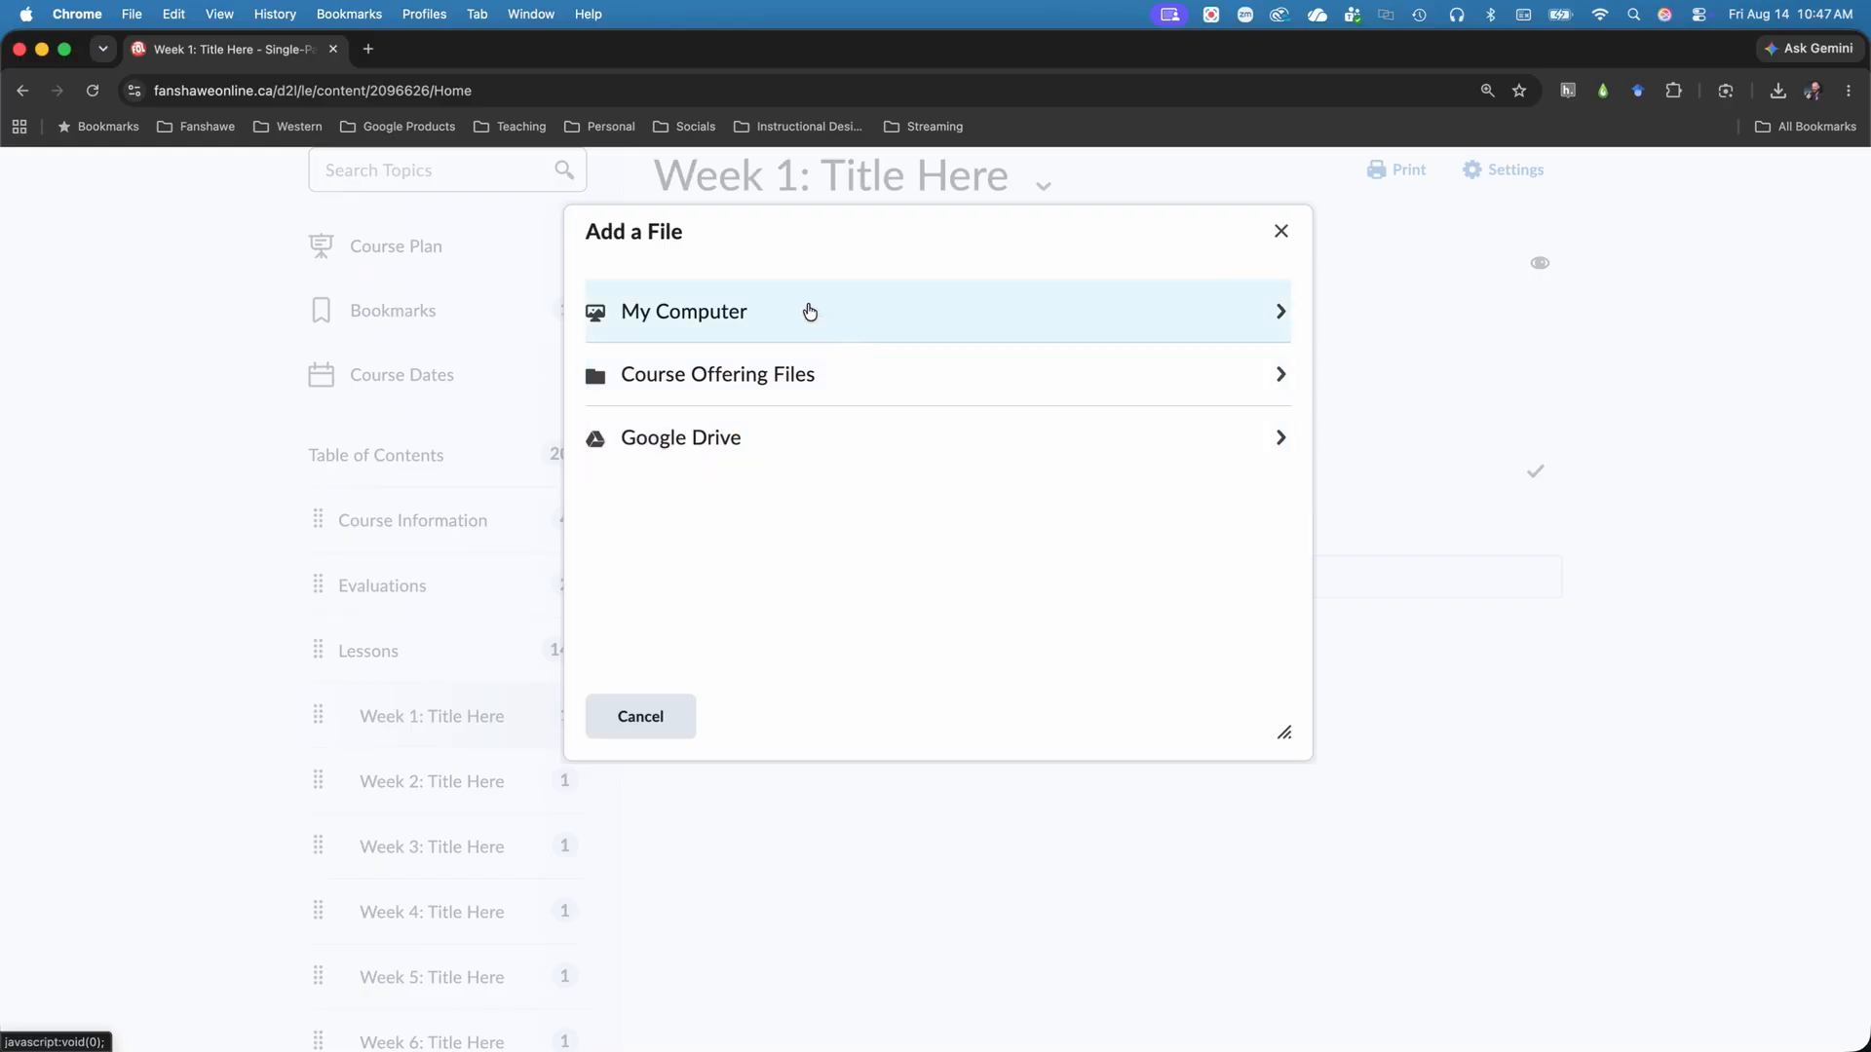
left_click(809, 310)
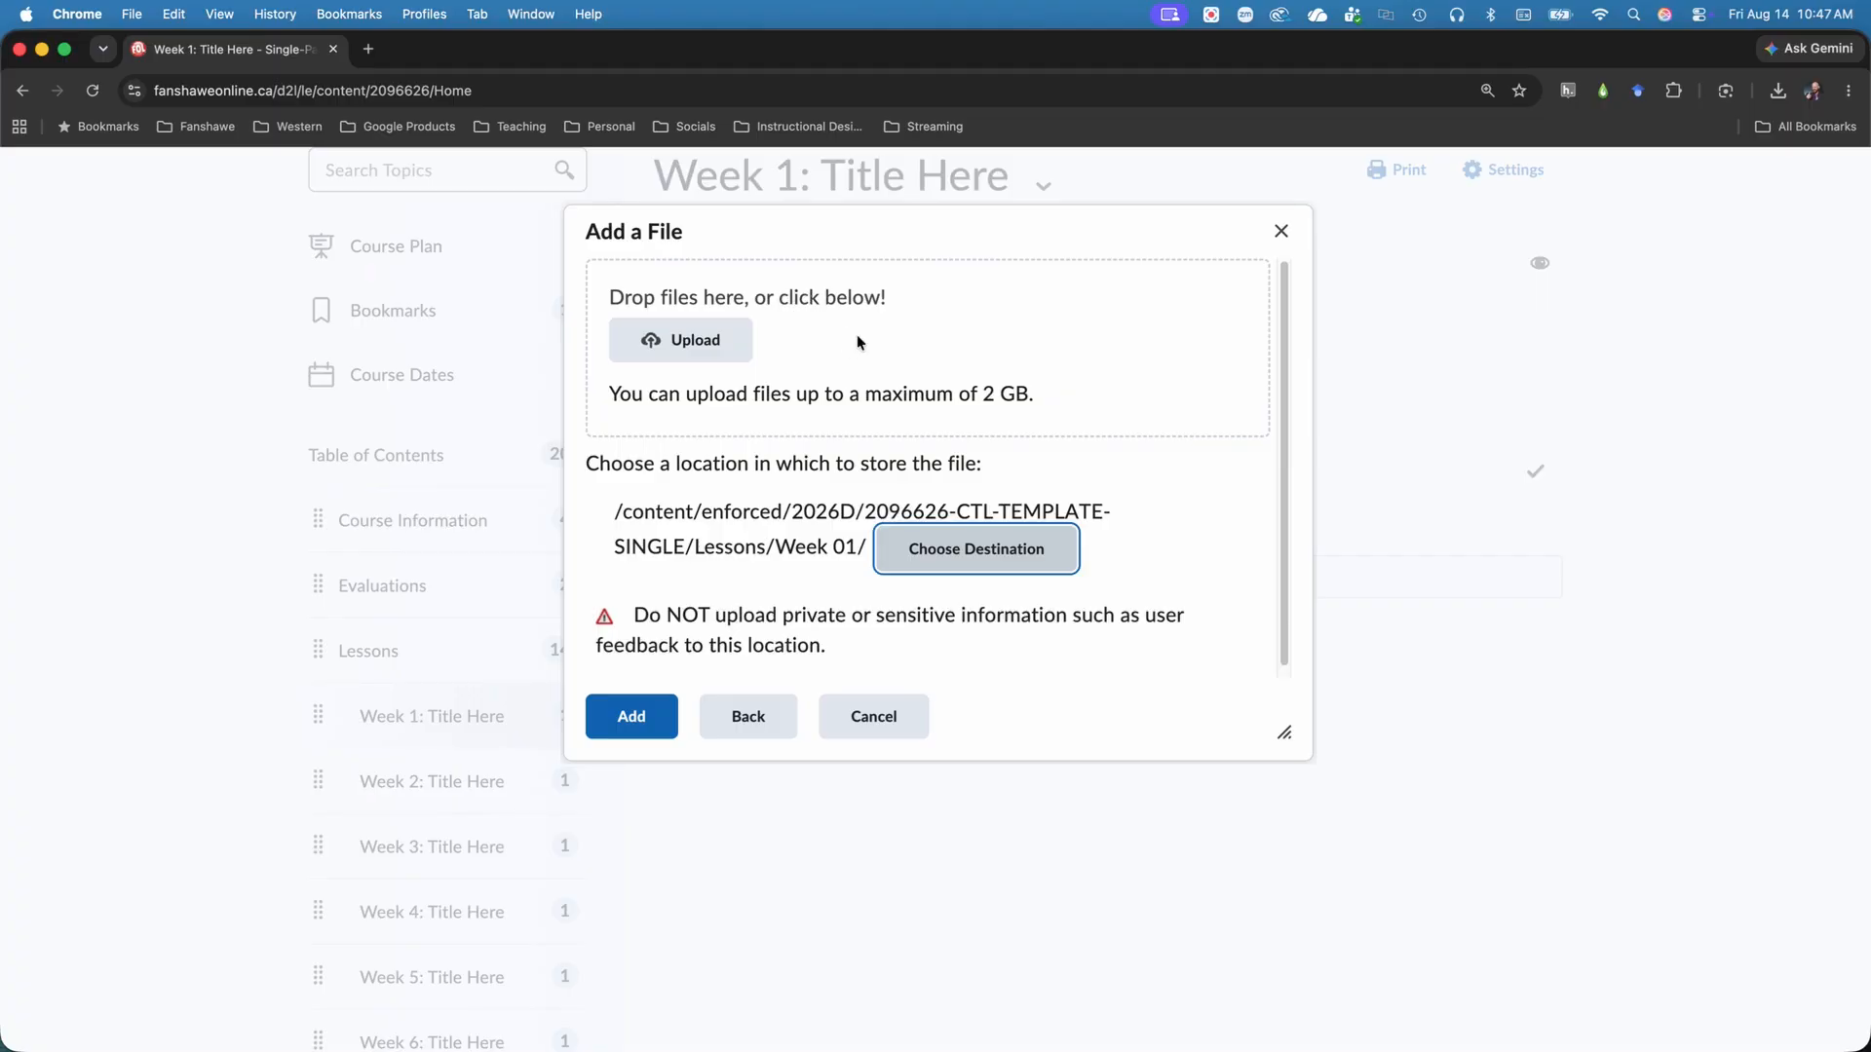
left_click(736, 347)
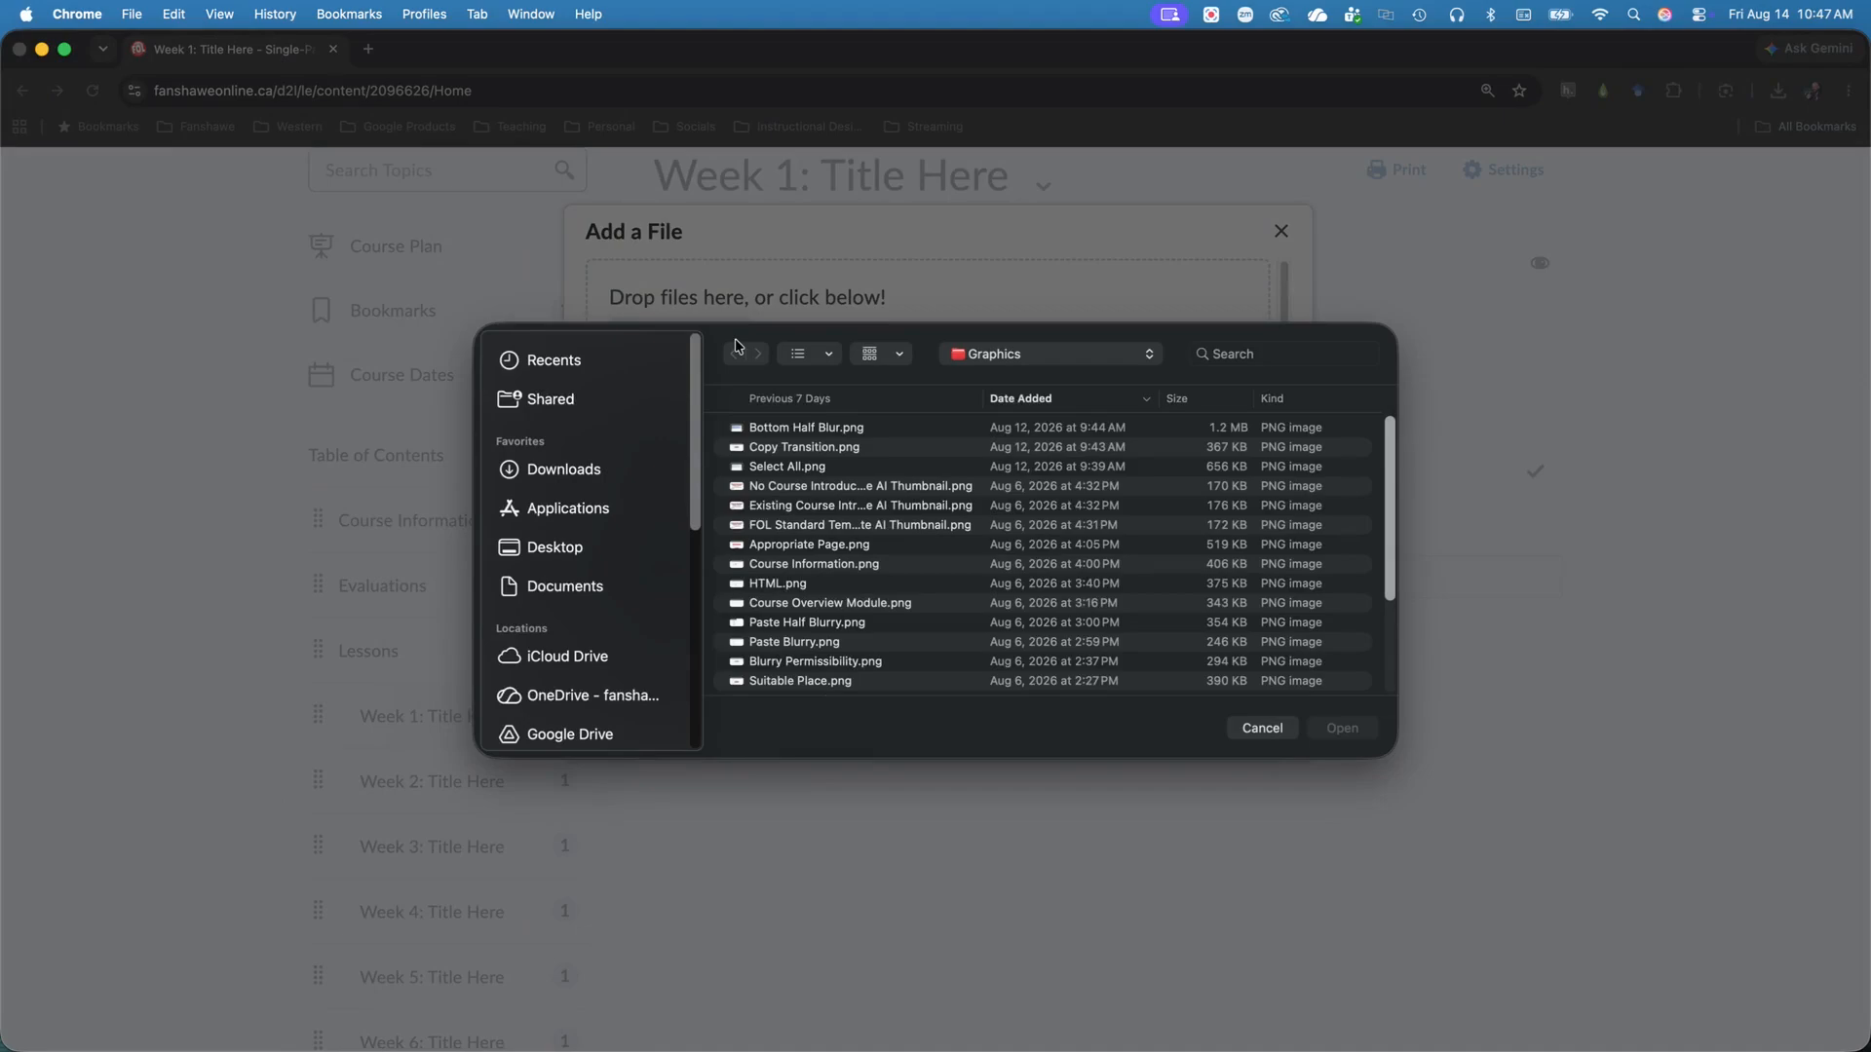
left_click(564, 587)
left_click(801, 427)
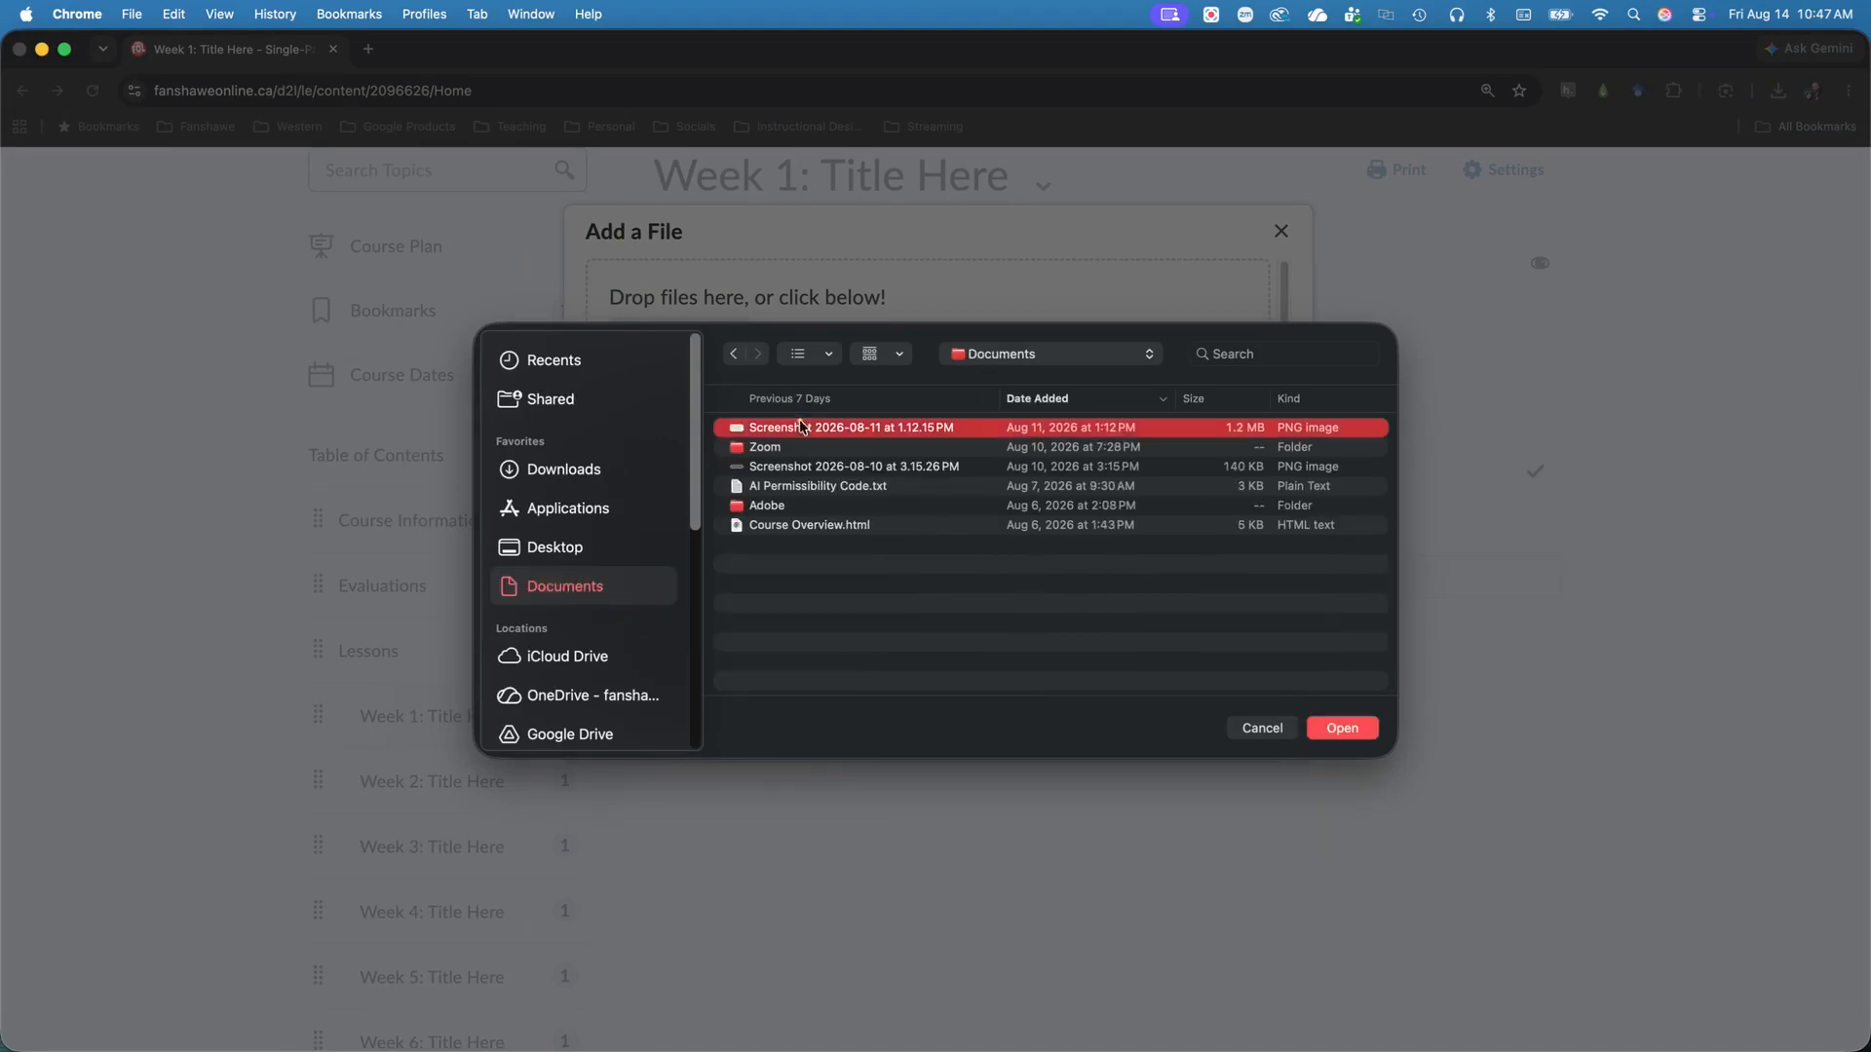
left_click(1343, 729)
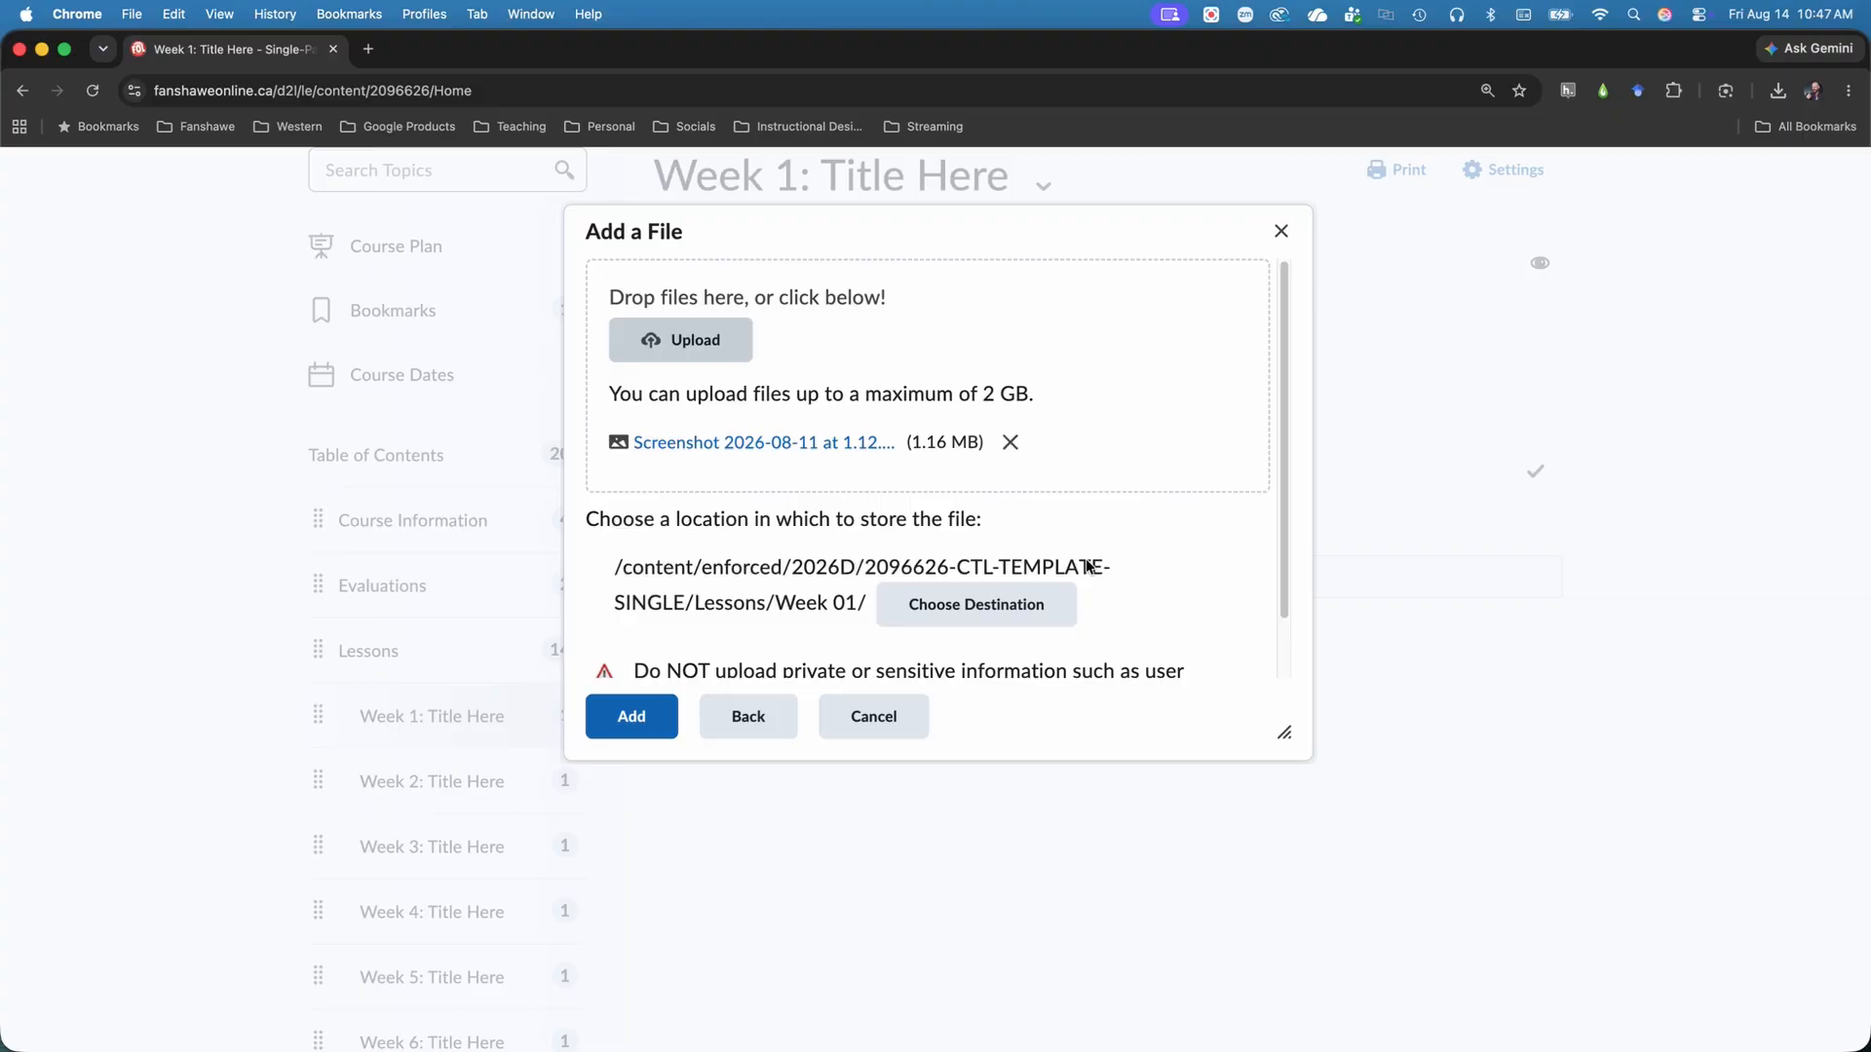
Choose the Lessons/Week 01 folder as the screenshot's storage location and add the file to the Week 1 module.
left_click(1033, 599)
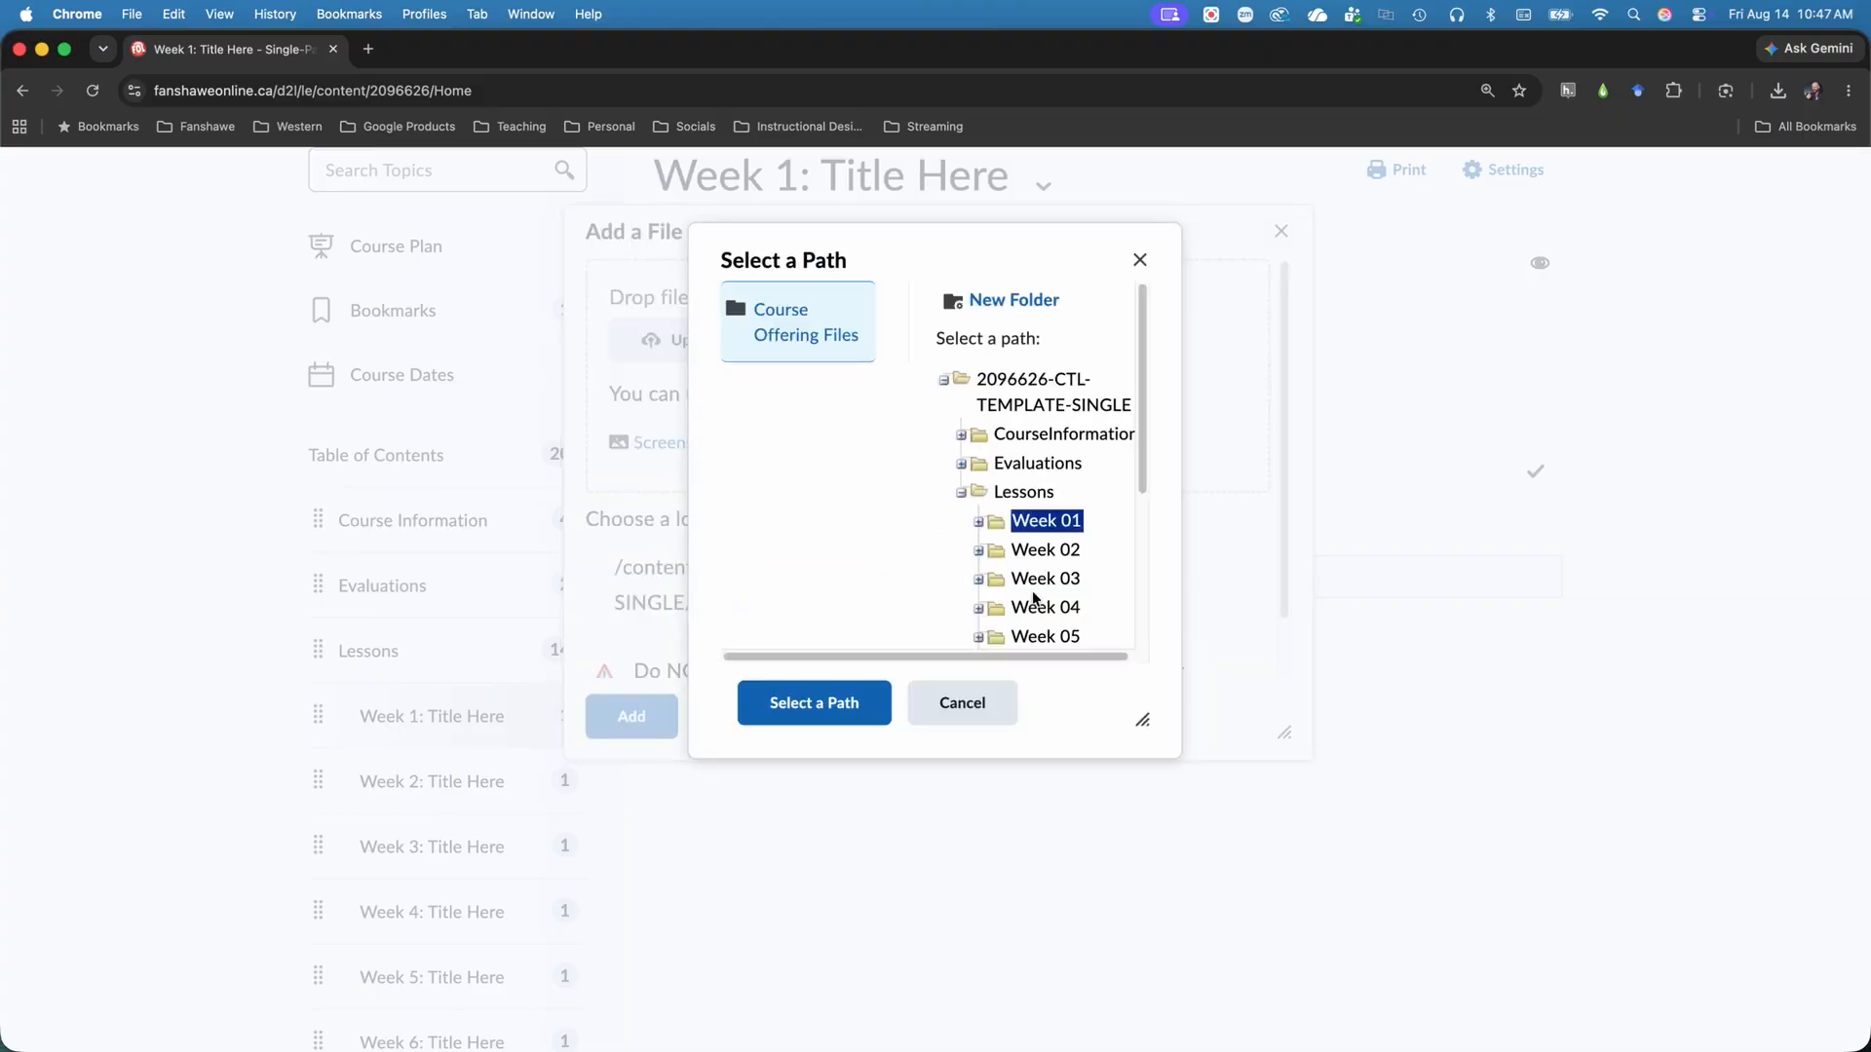
left_click(960, 494)
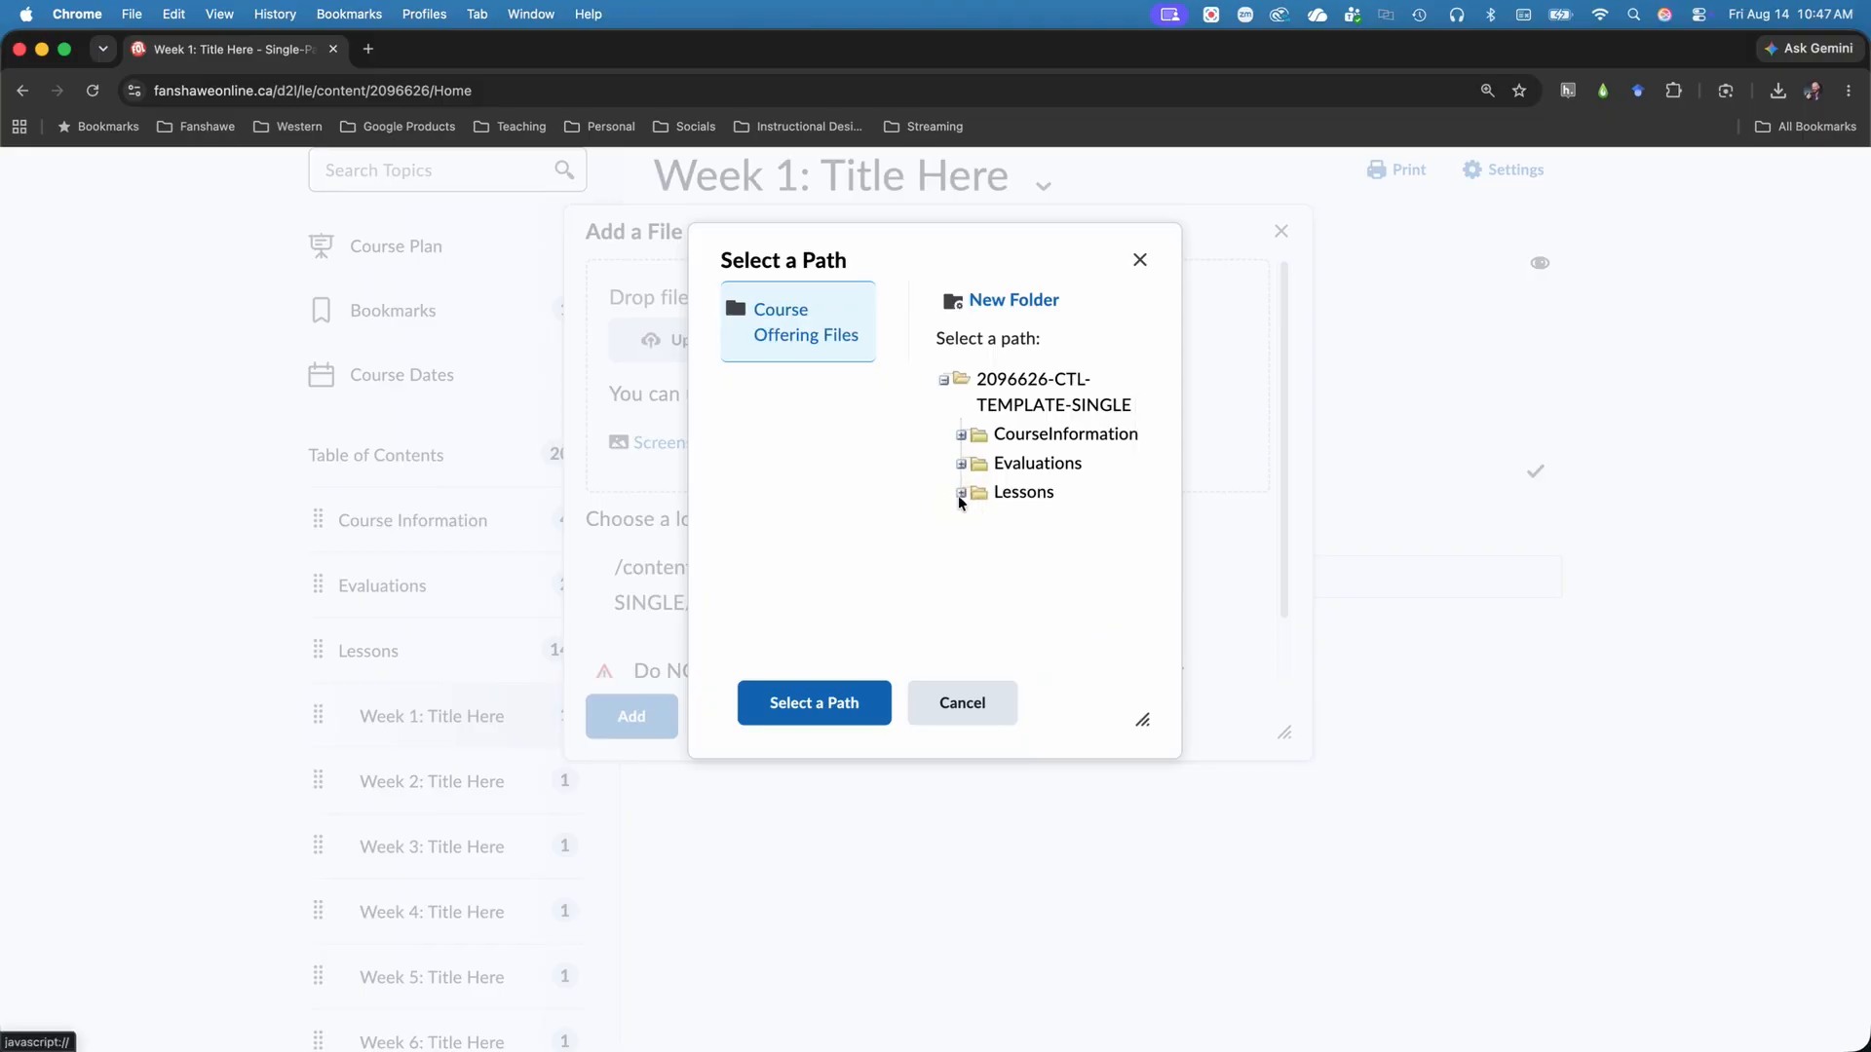
left_click(961, 493)
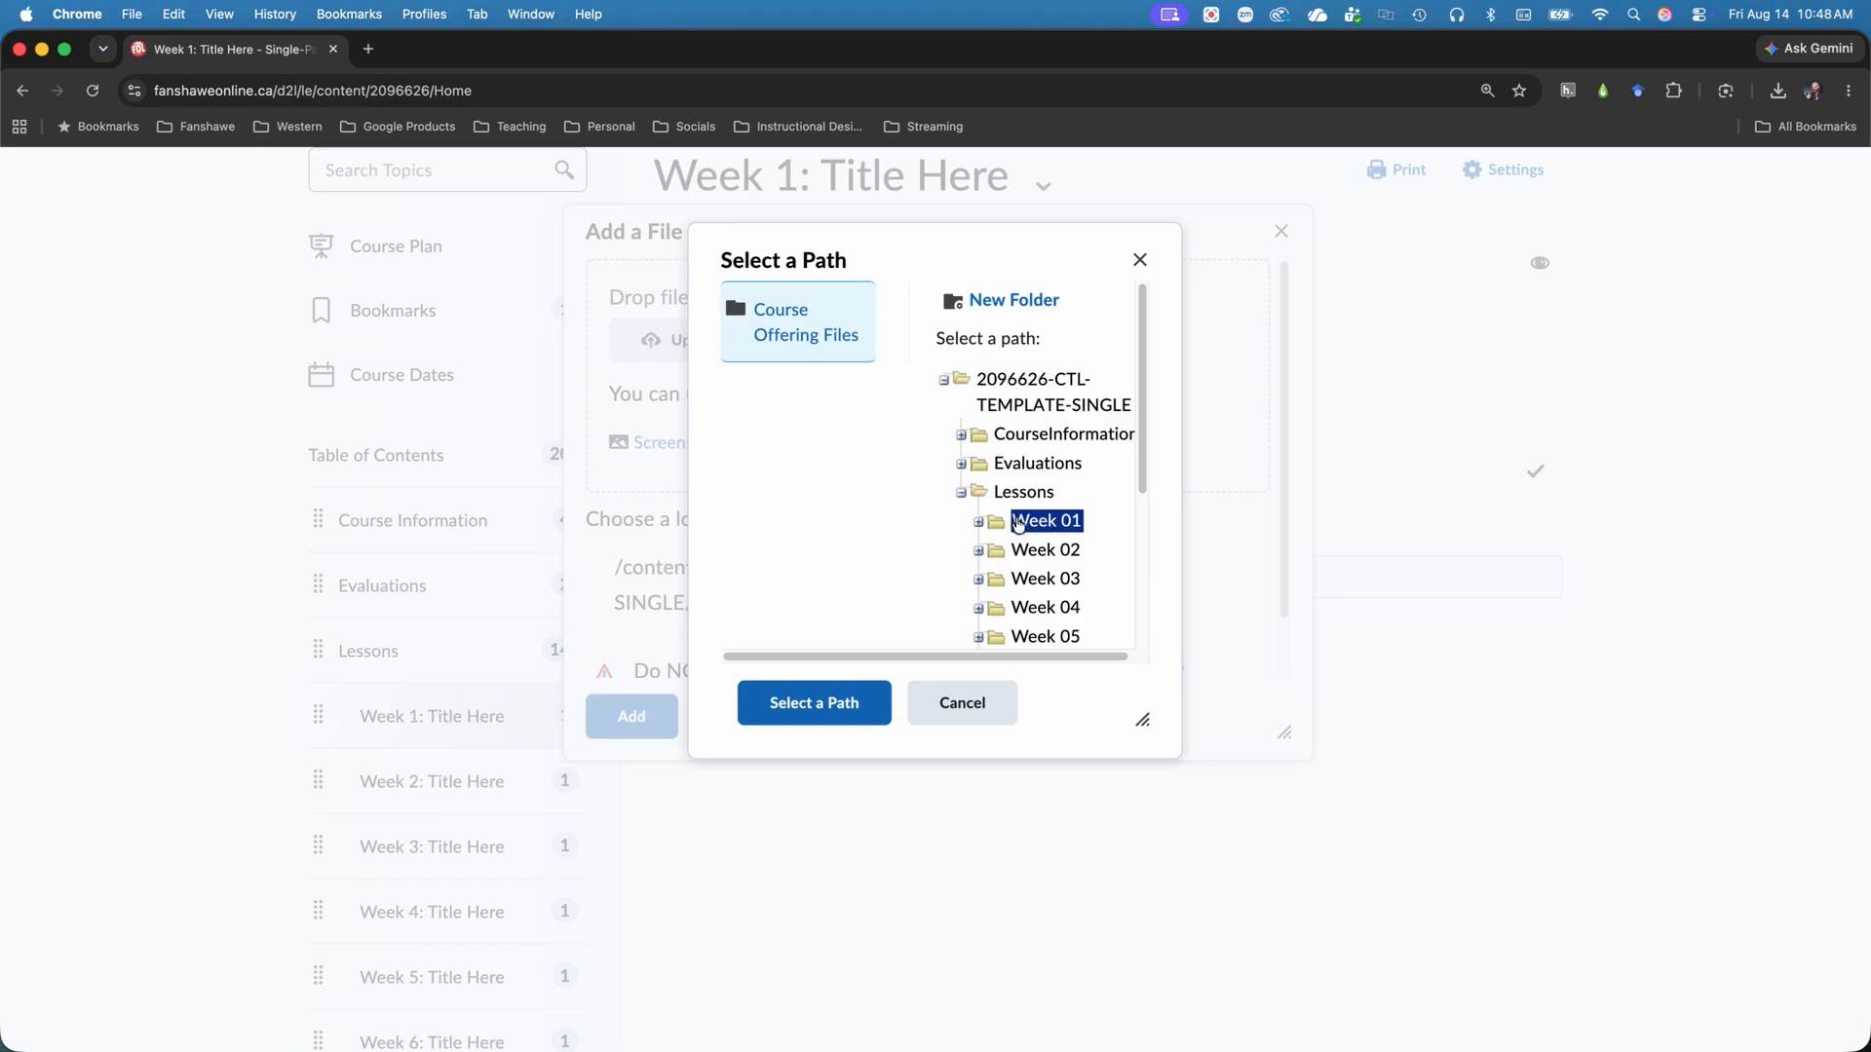
left_click(831, 705)
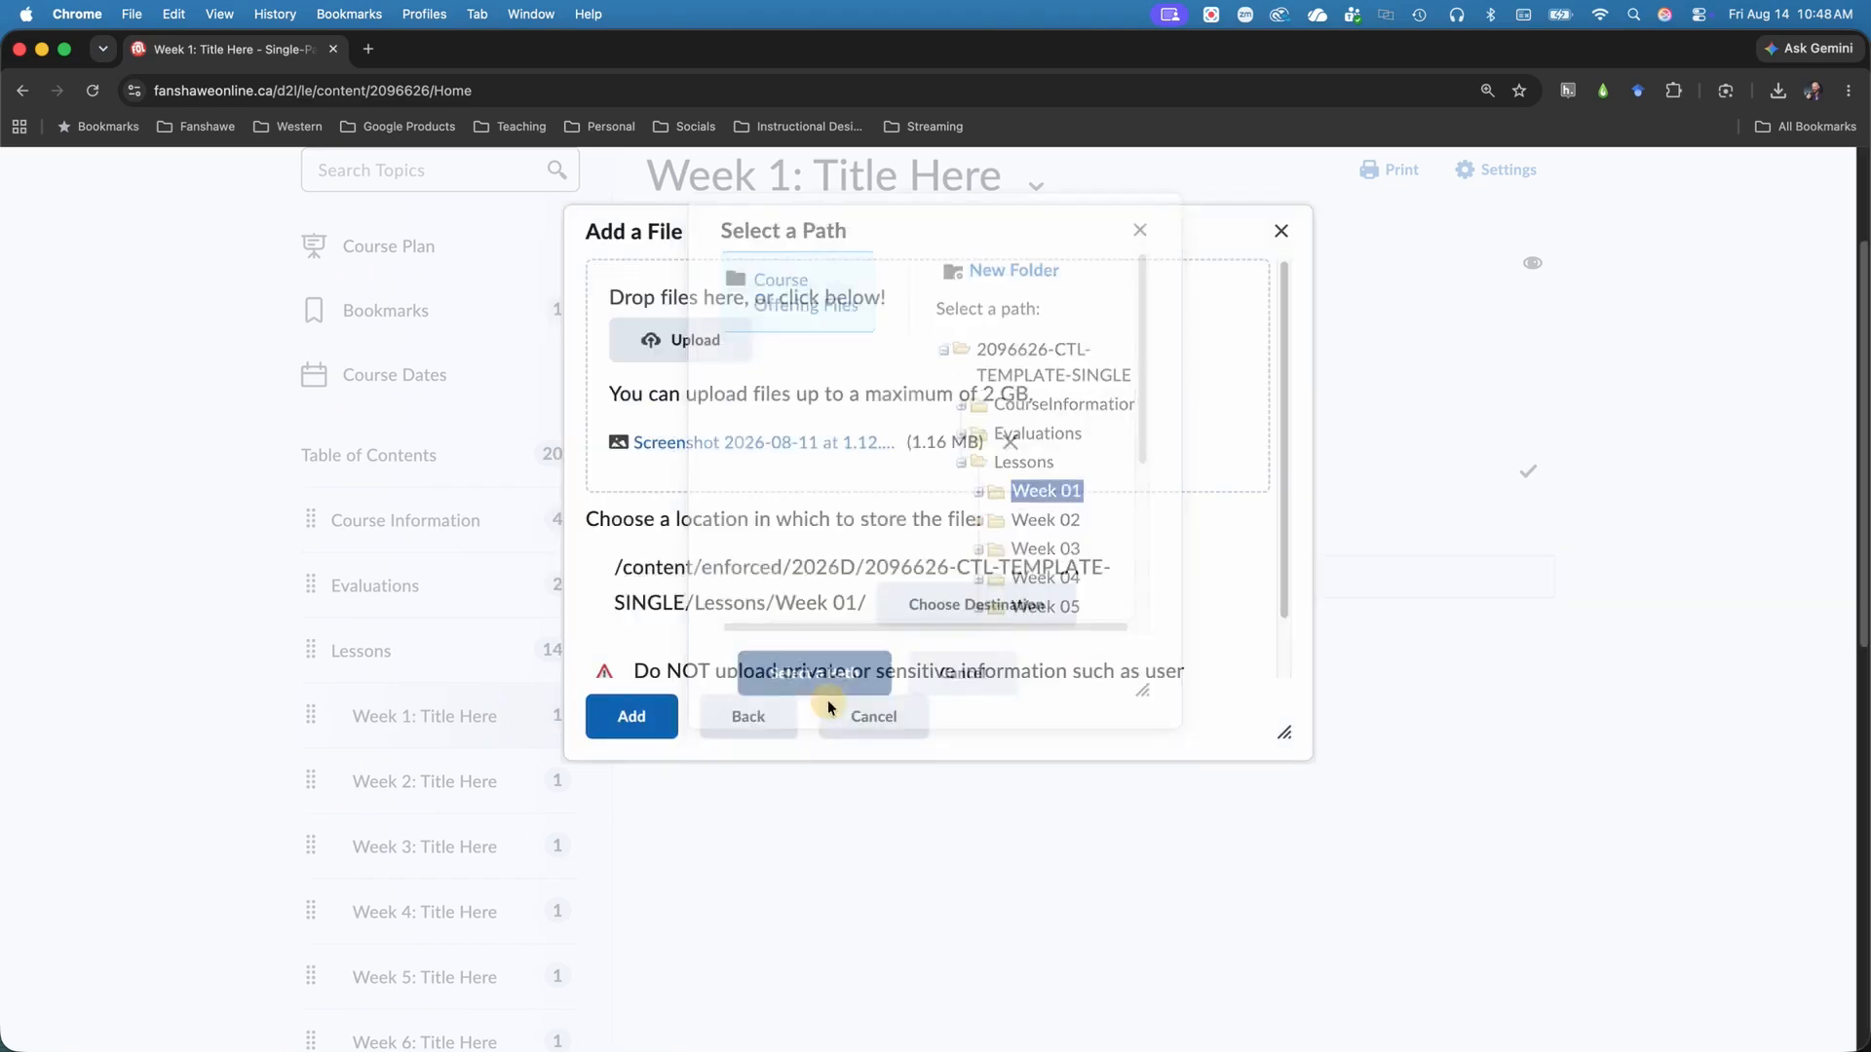
left_click(659, 719)
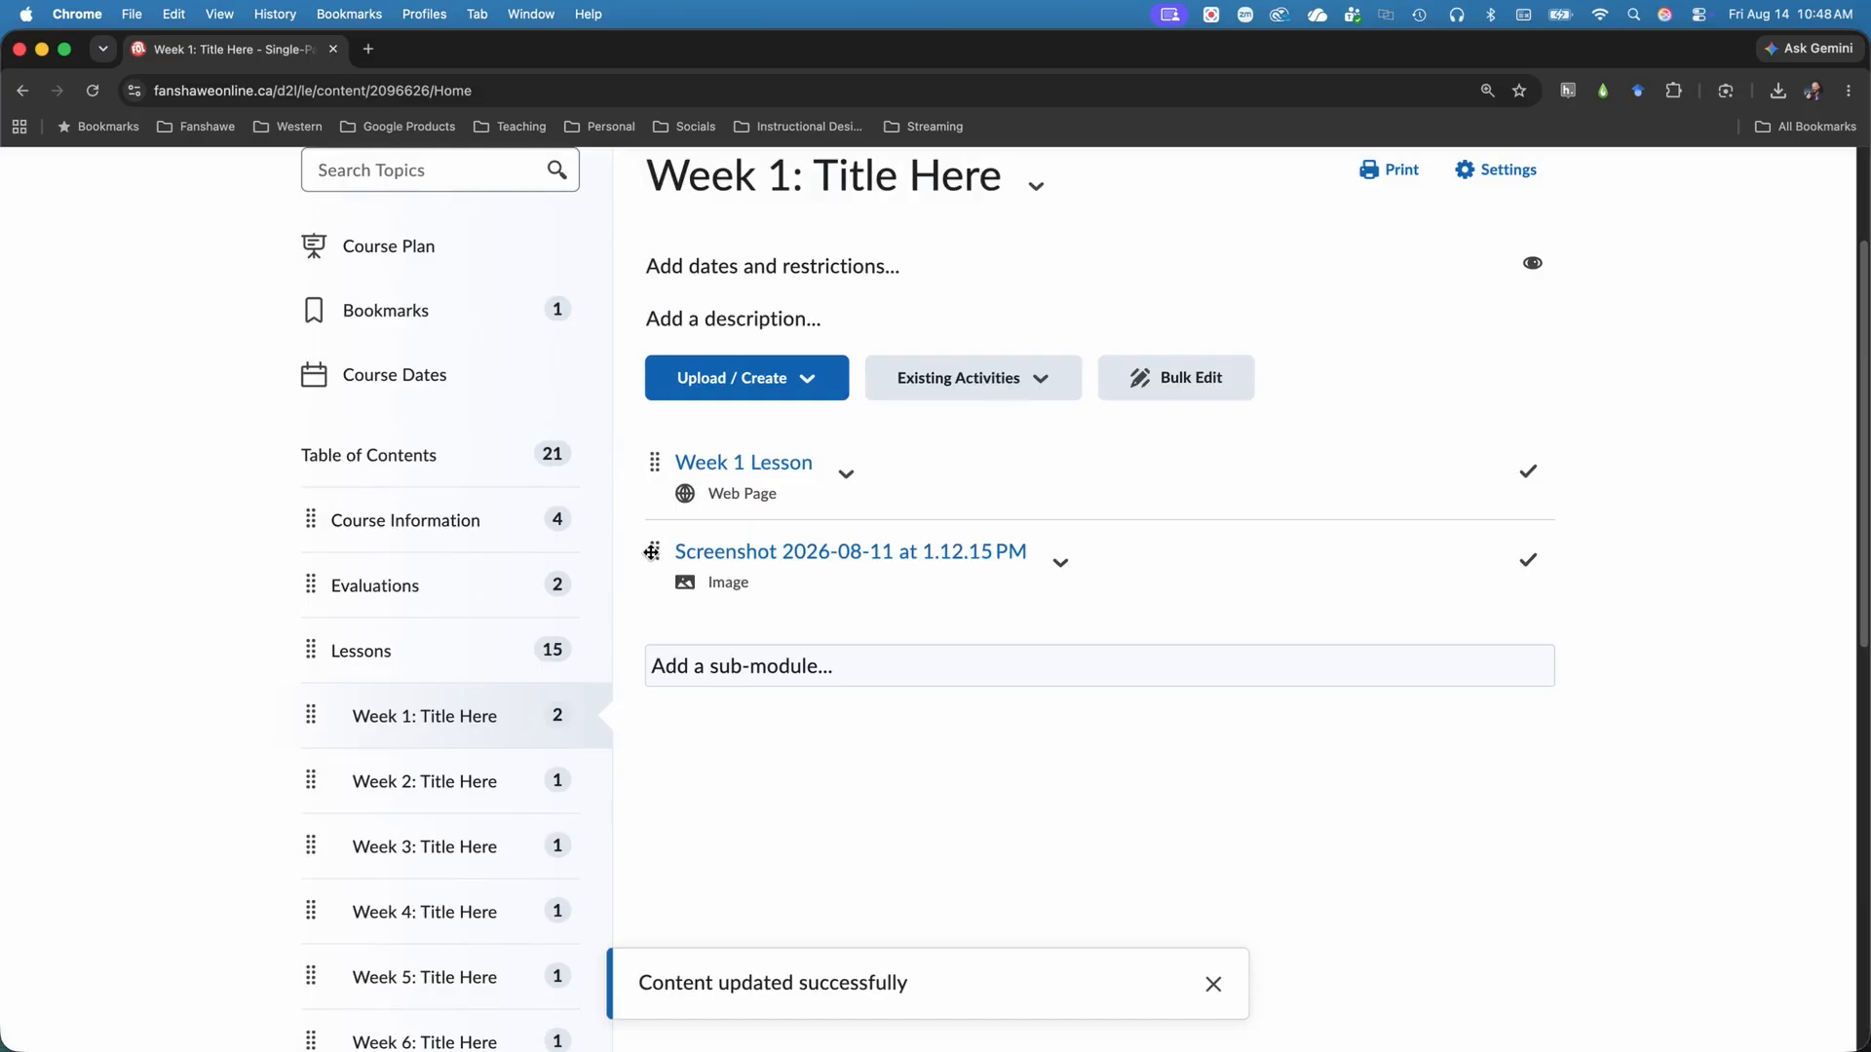
mouse_move(651, 552)
left_mouse_down()
mouse_move(651, 433)
mouse_move(657, 574)
left_mouse_up()
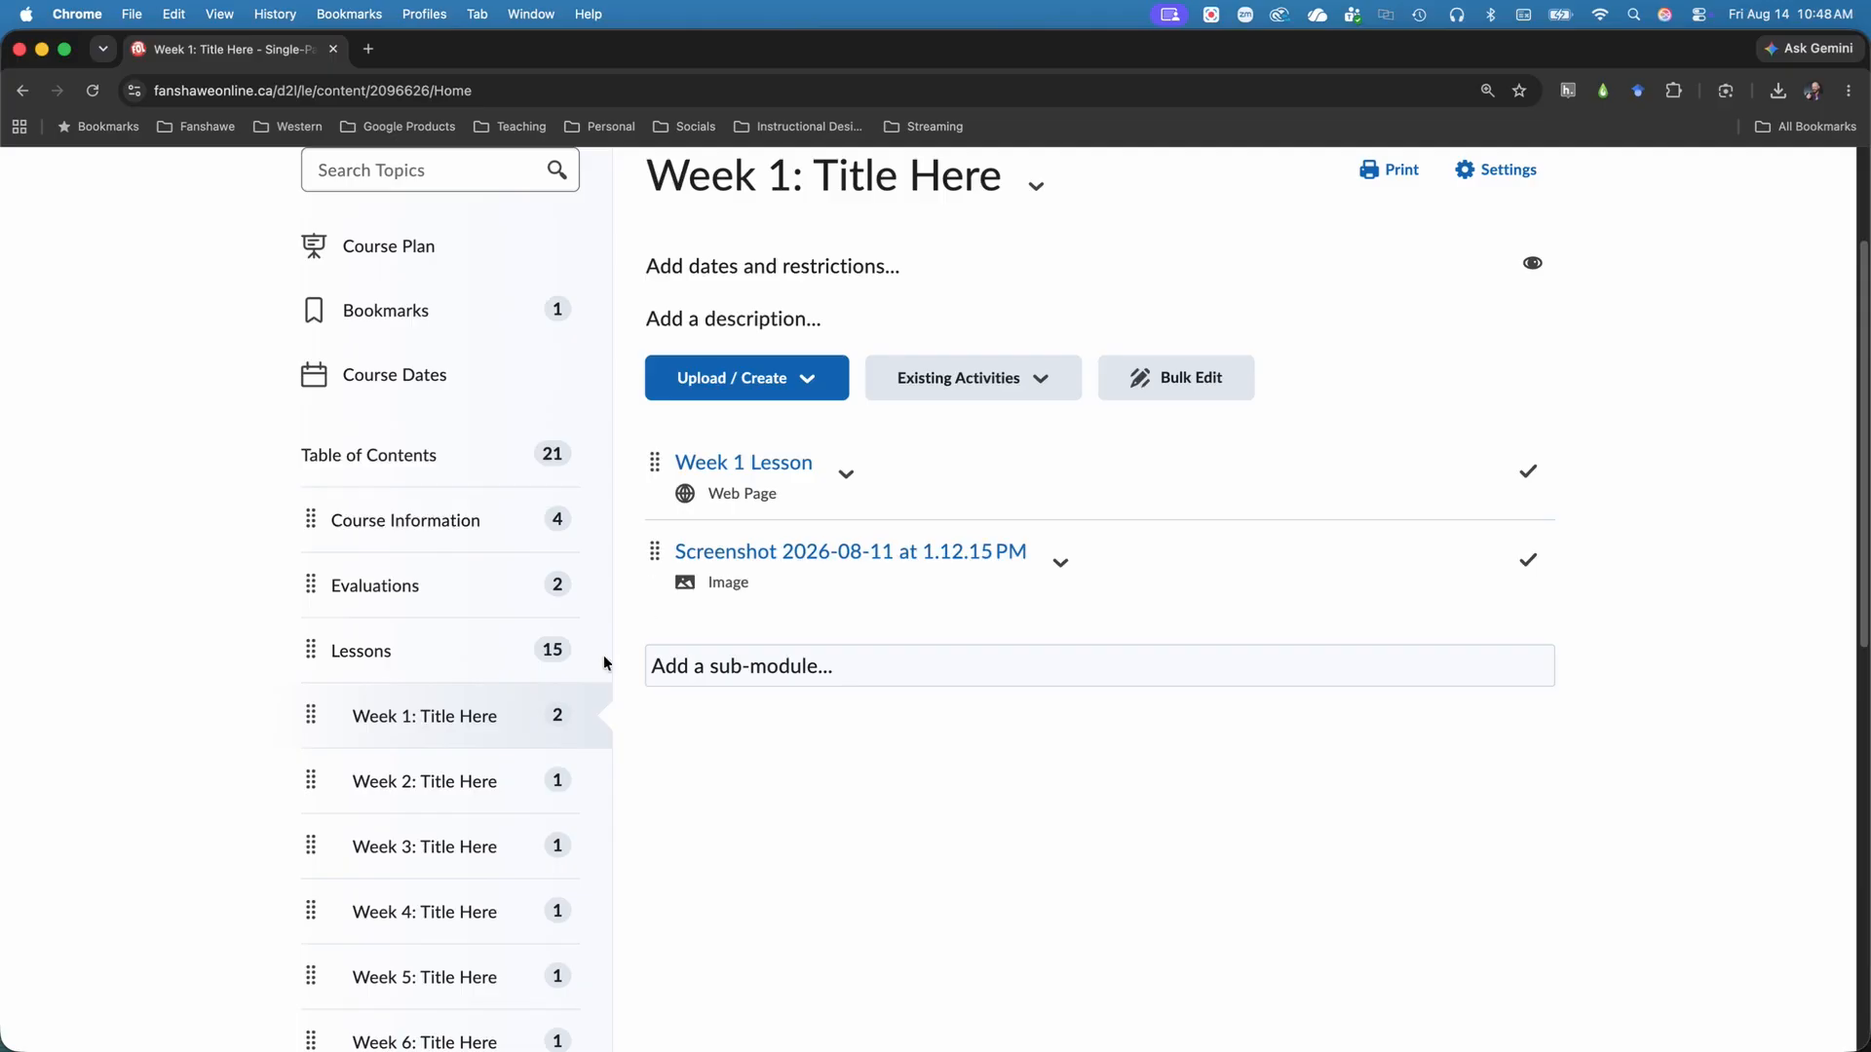
Add Screenshot 2026-08-11 at 1.12.15 PM.png from the Lessons/Week 01 folder in Manage Files to the Week 2 module.
left_click(469, 774)
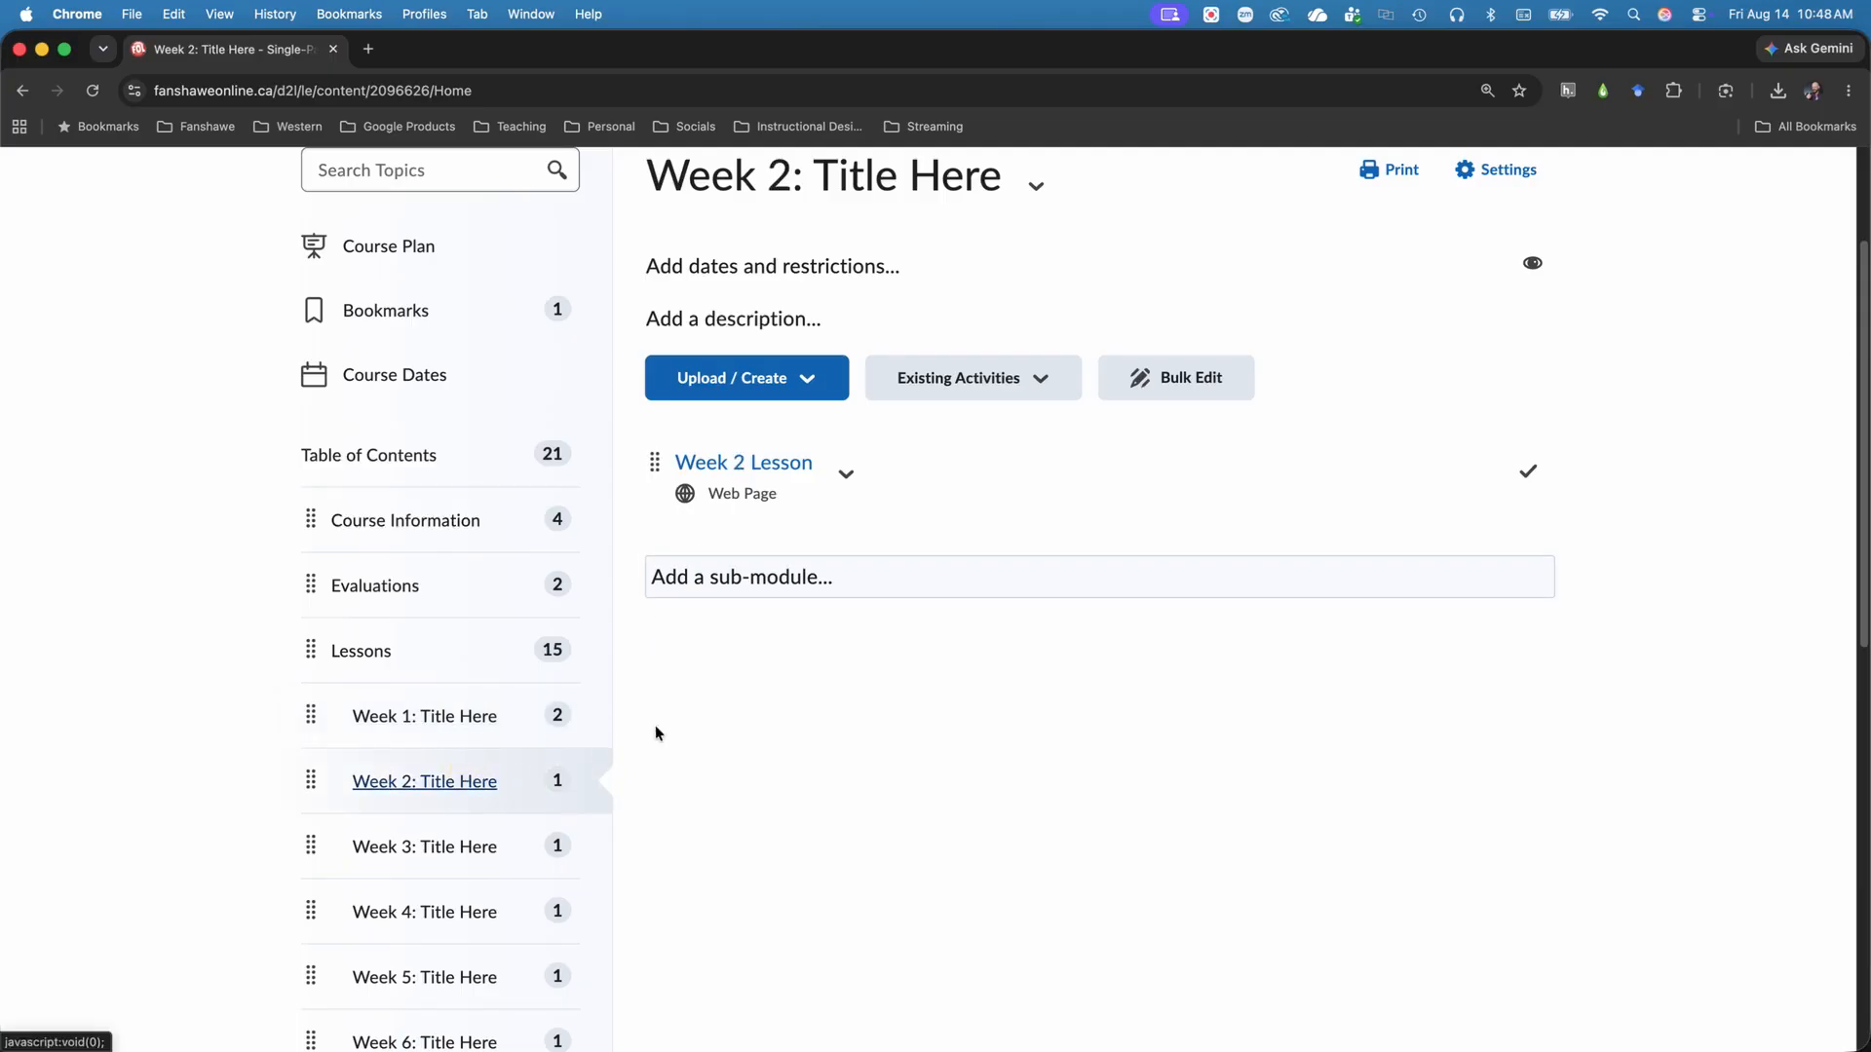
left_click(821, 395)
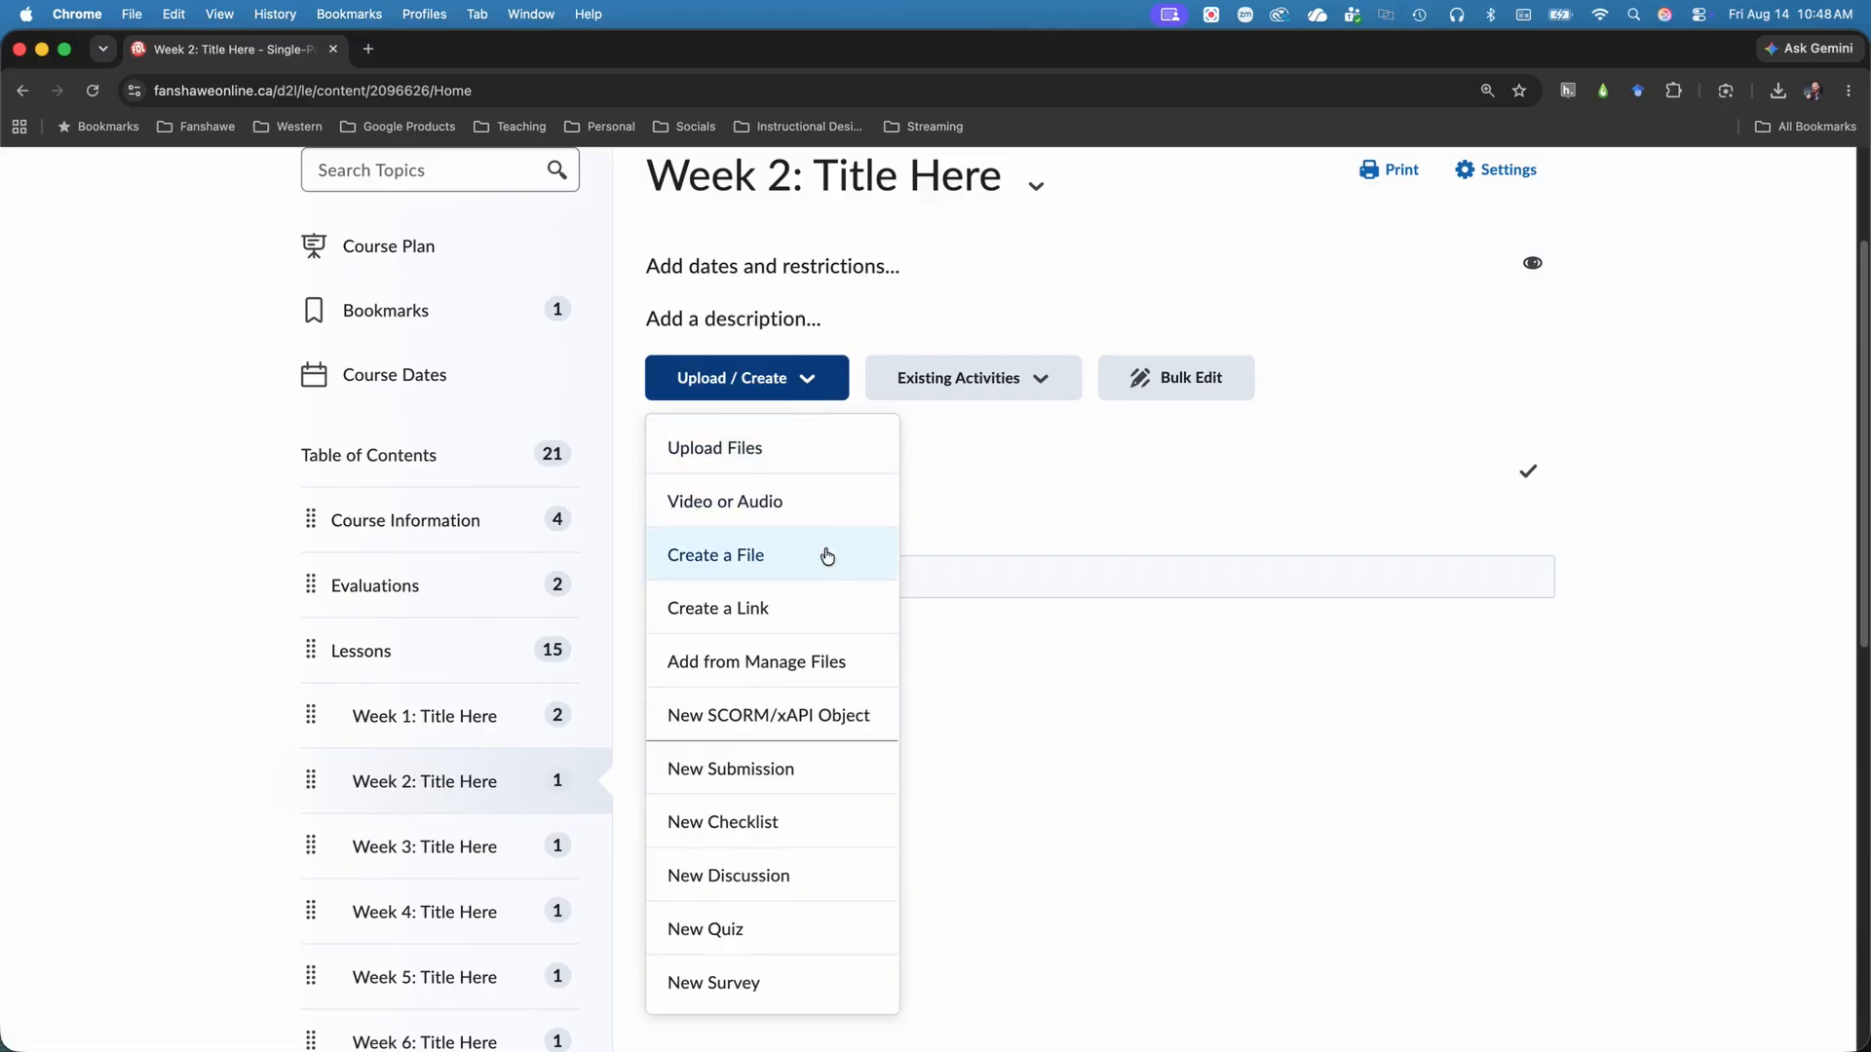
left_click(862, 664)
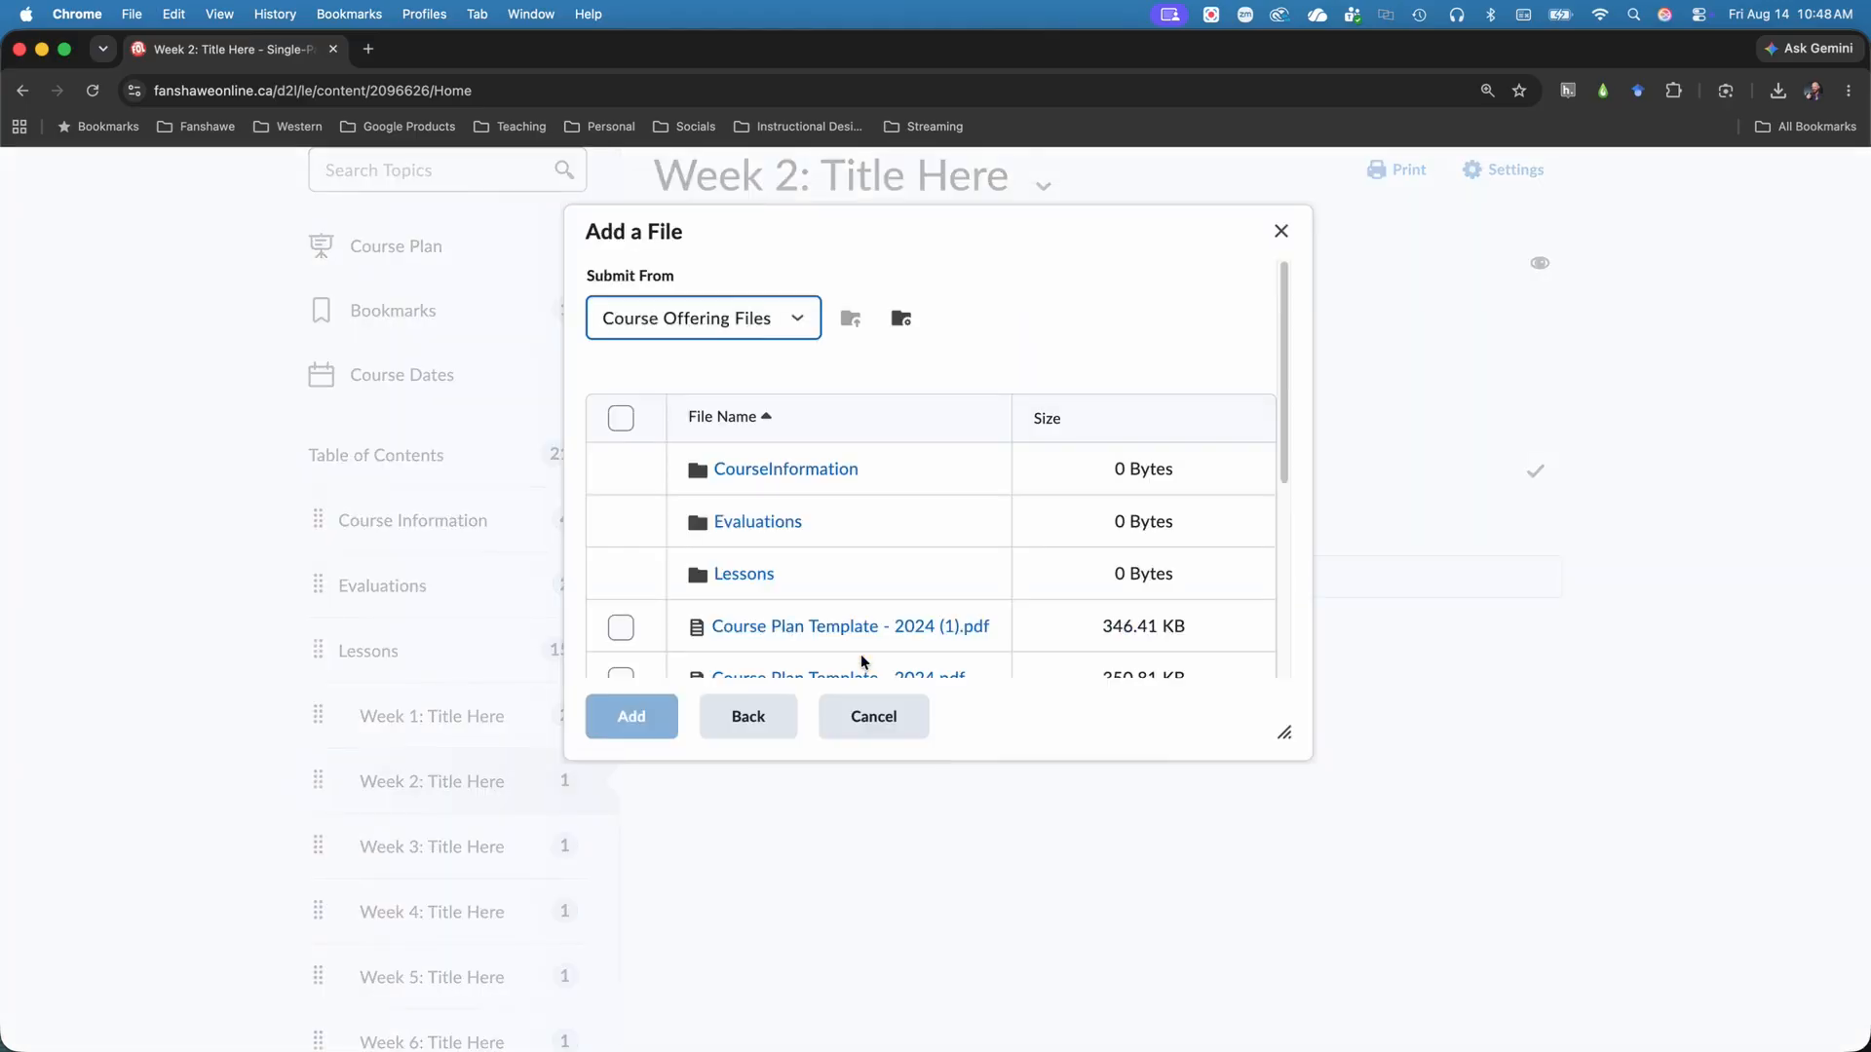
scroll(877, 546, "down", 2)
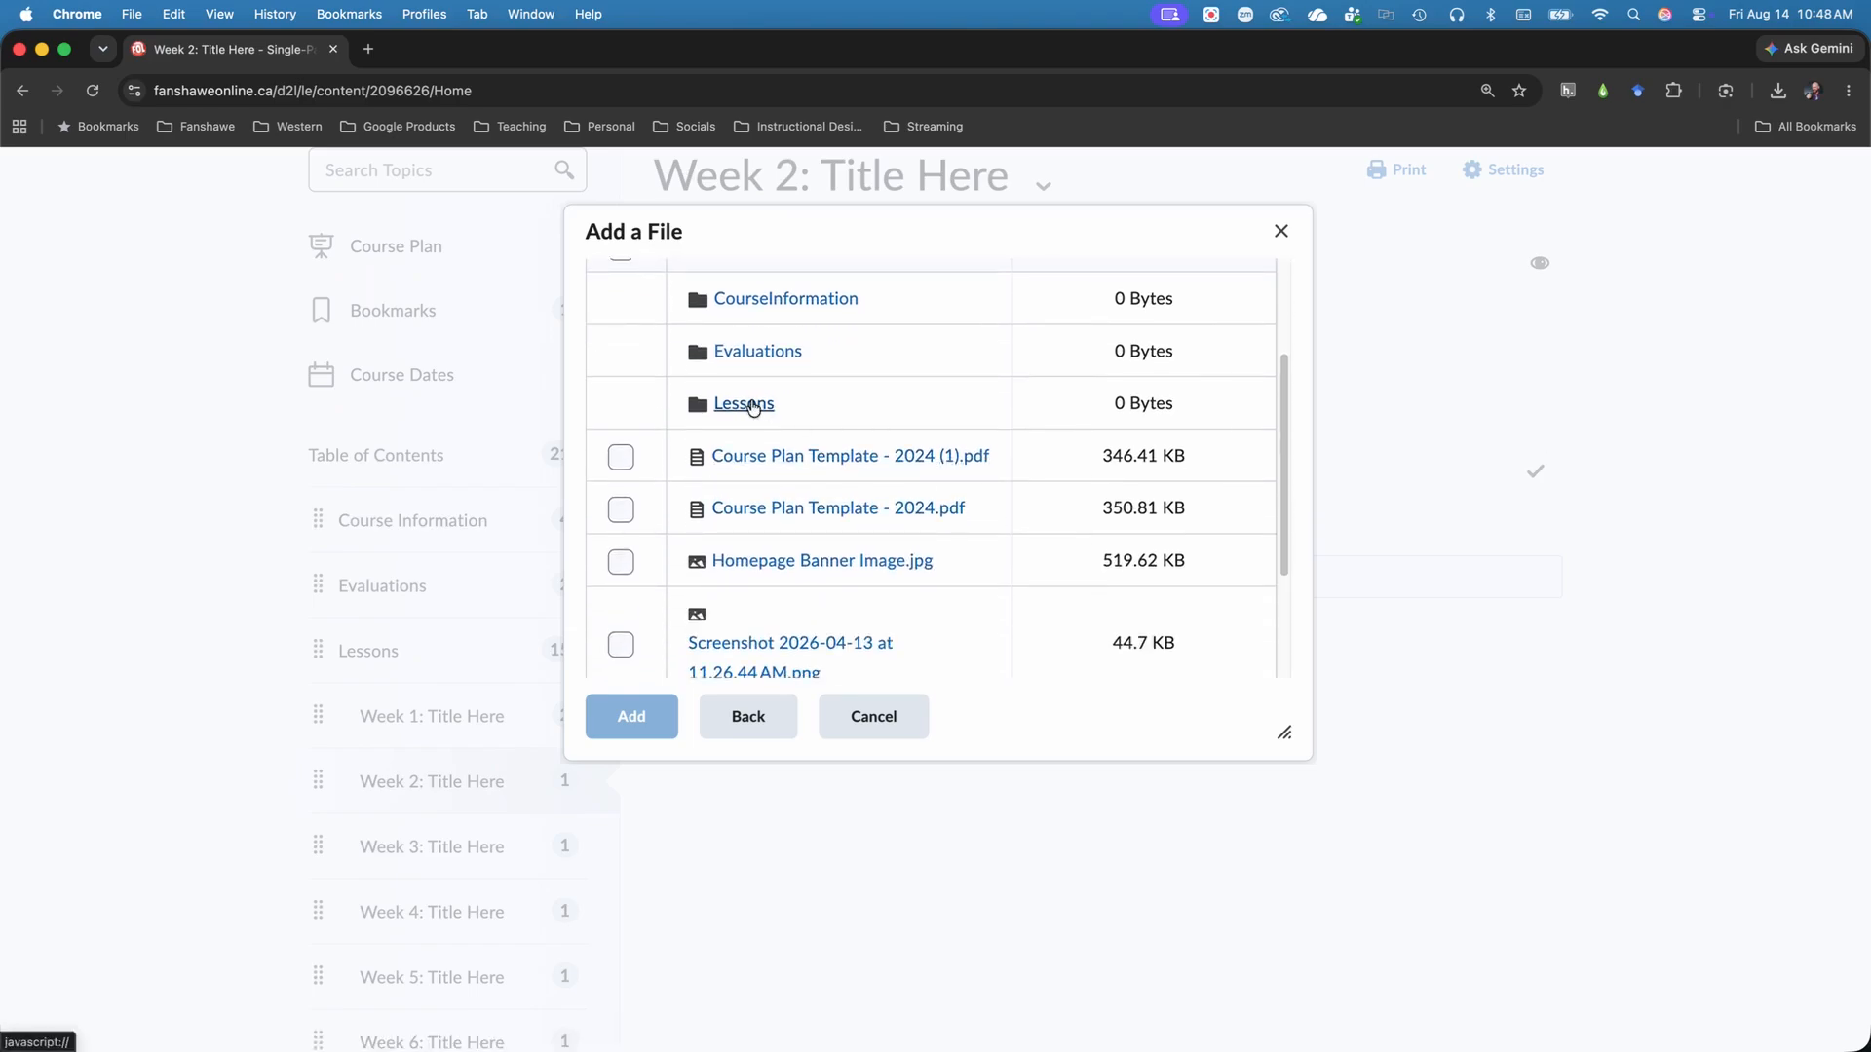
left_click(751, 405)
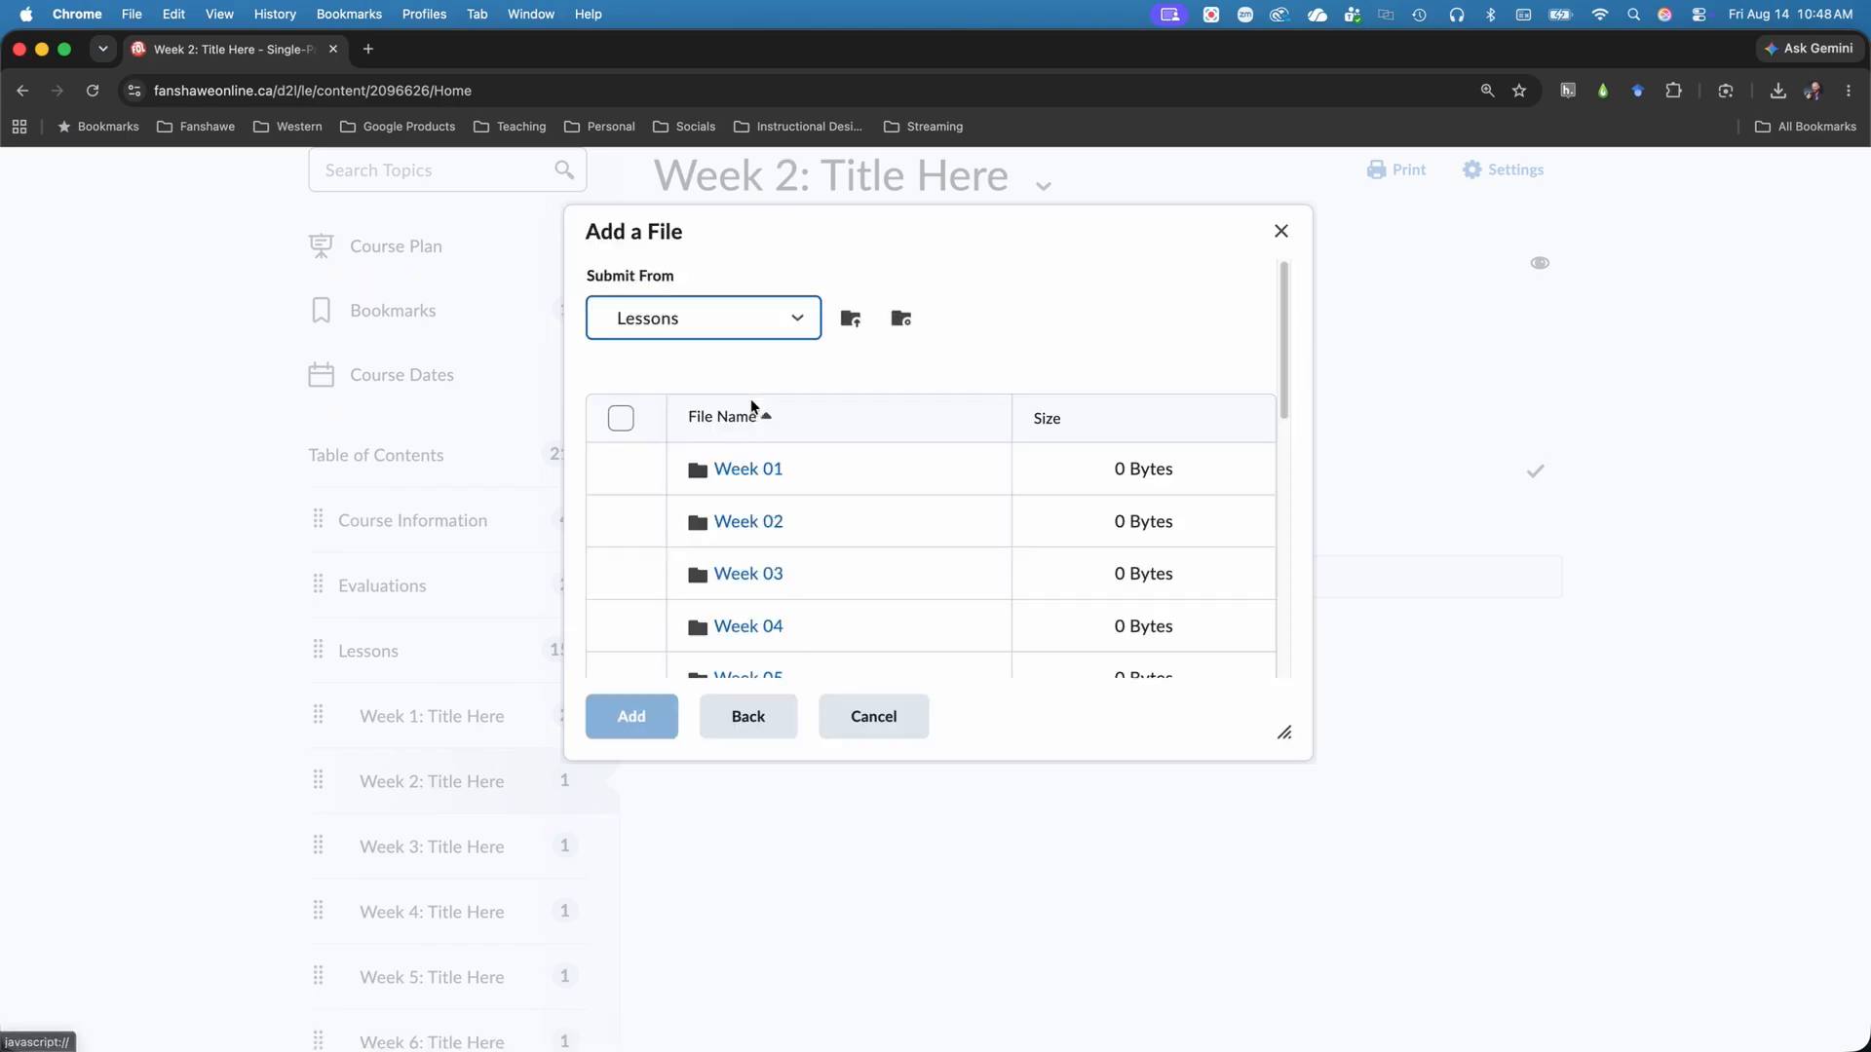
left_click(760, 469)
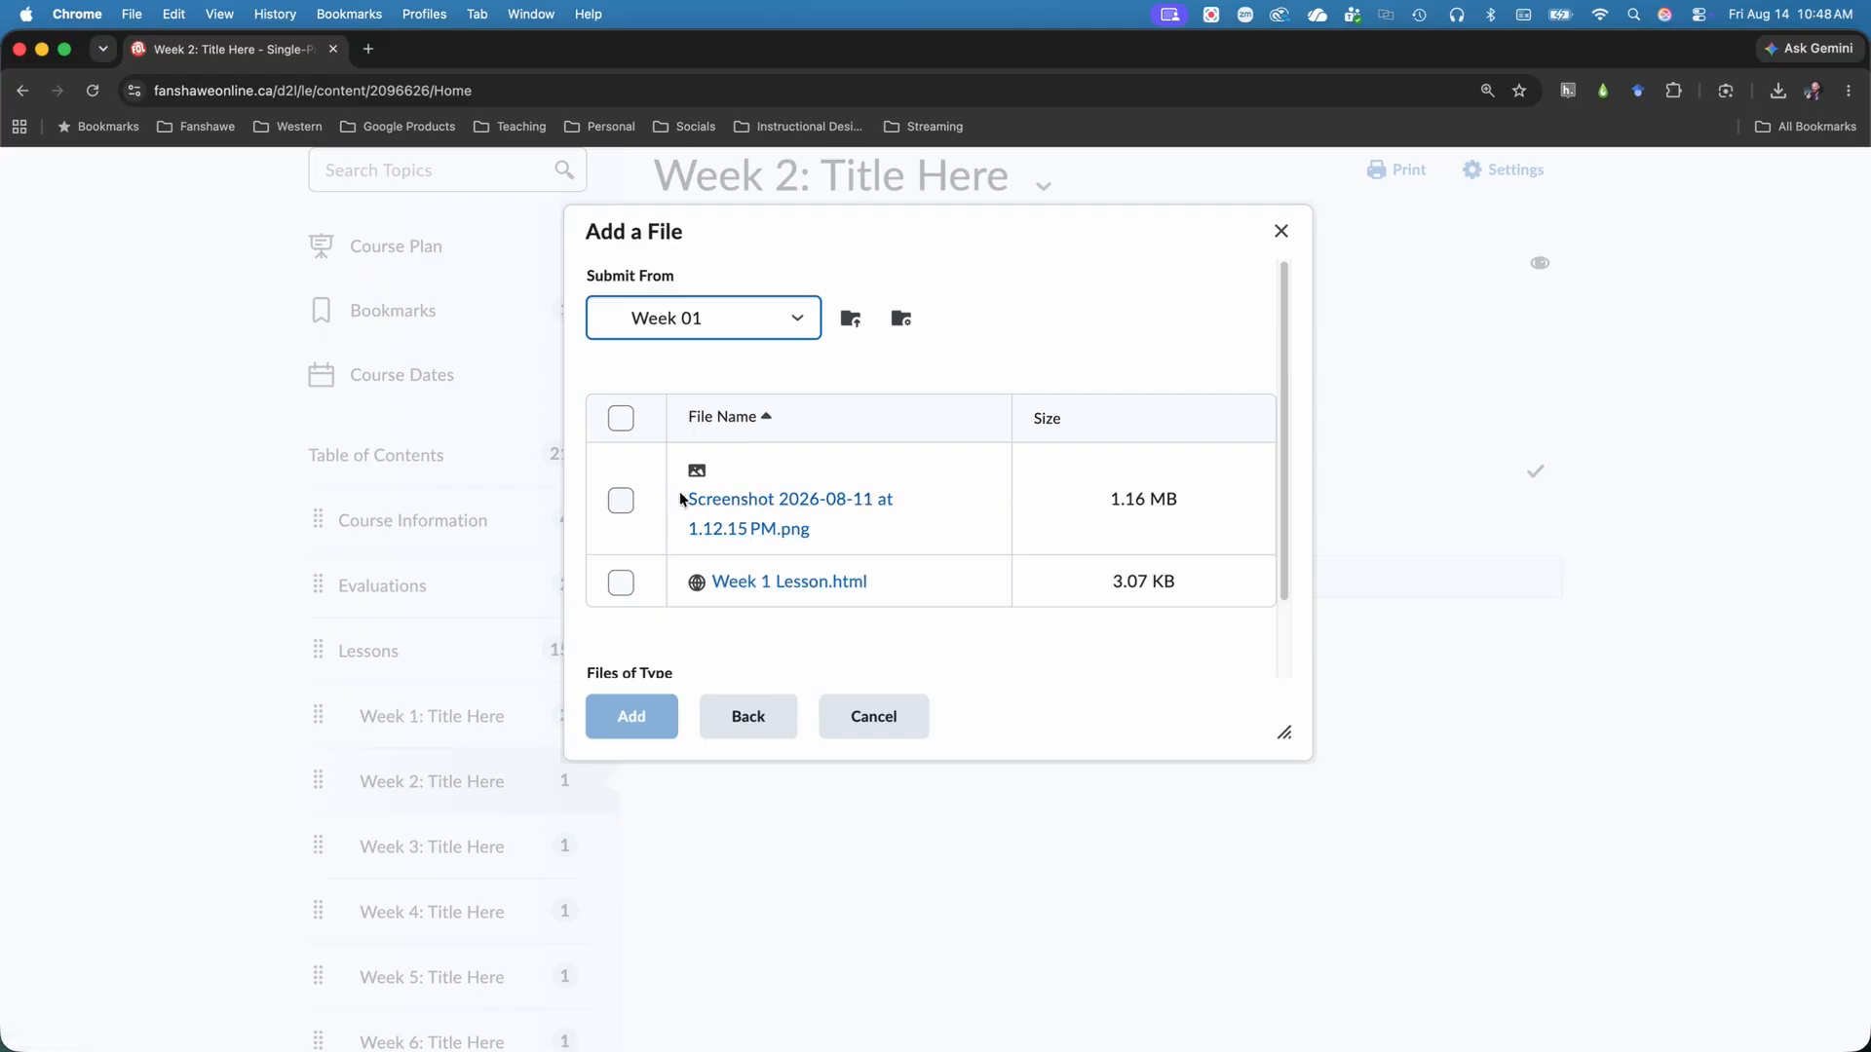
left_click(621, 501)
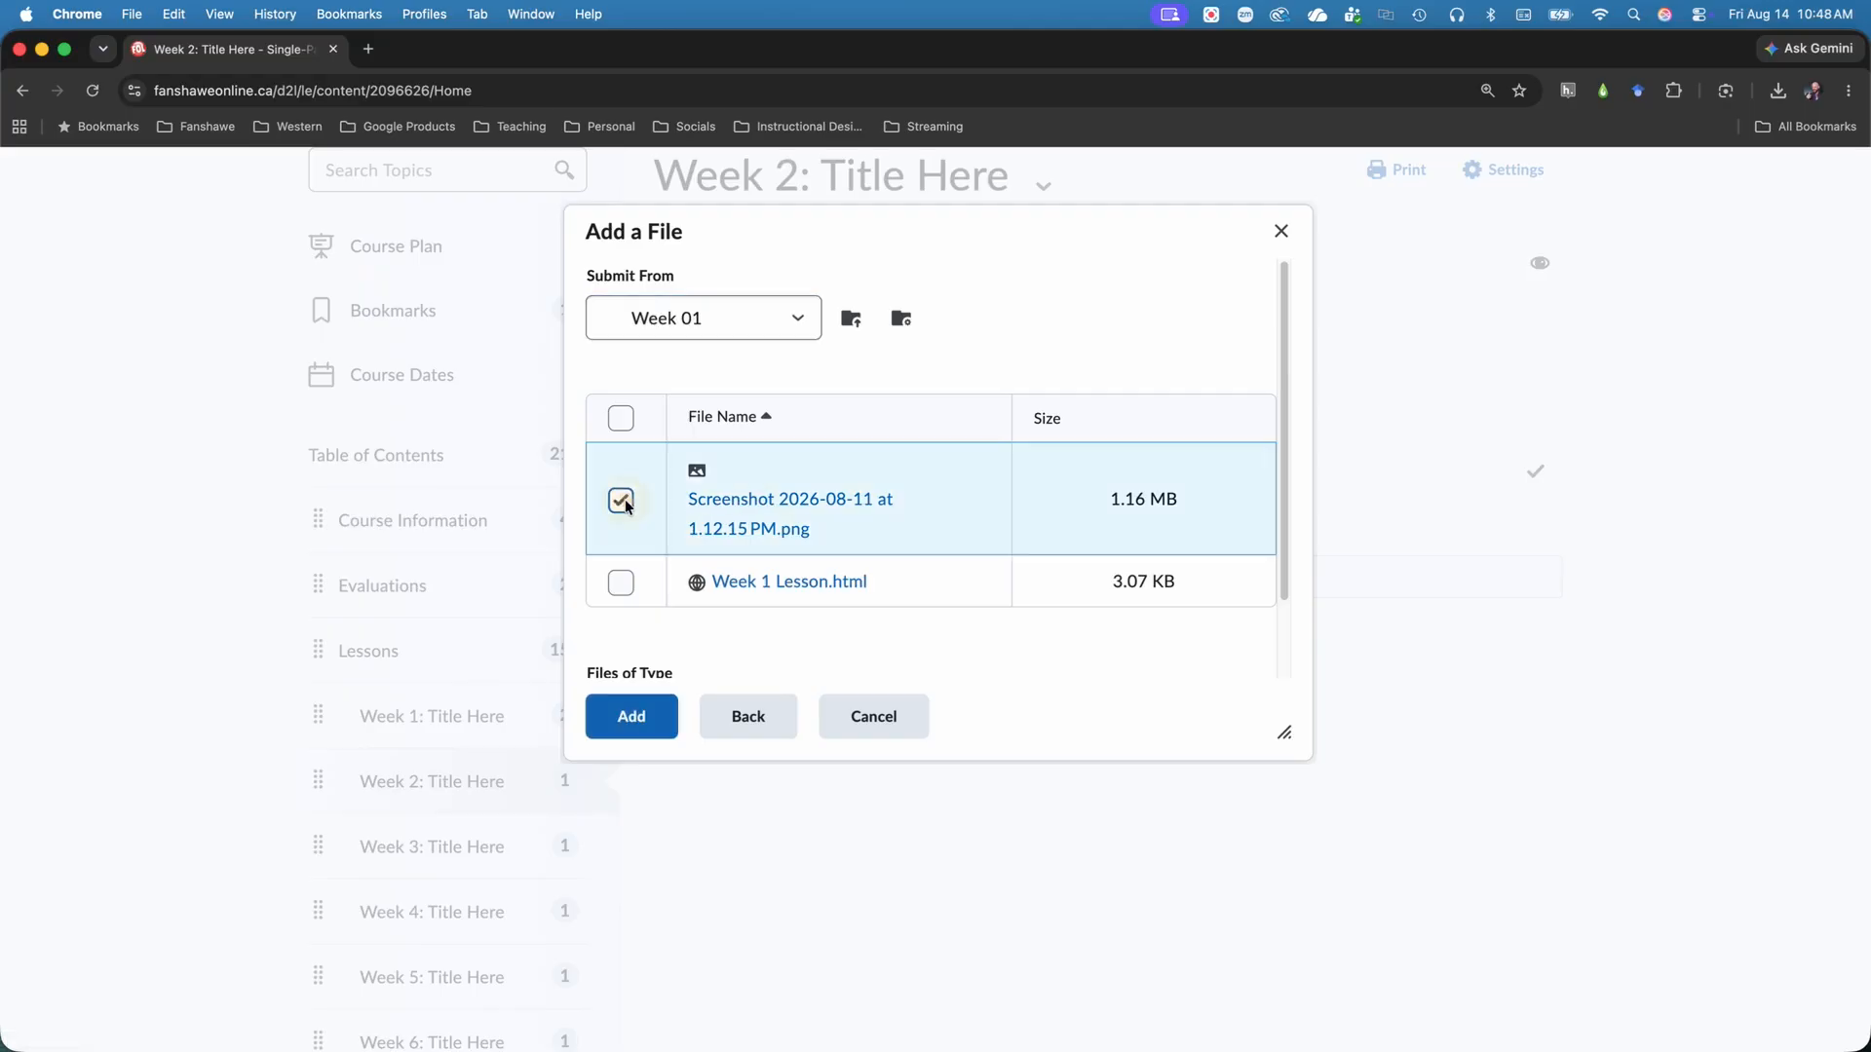
left_click(632, 717)
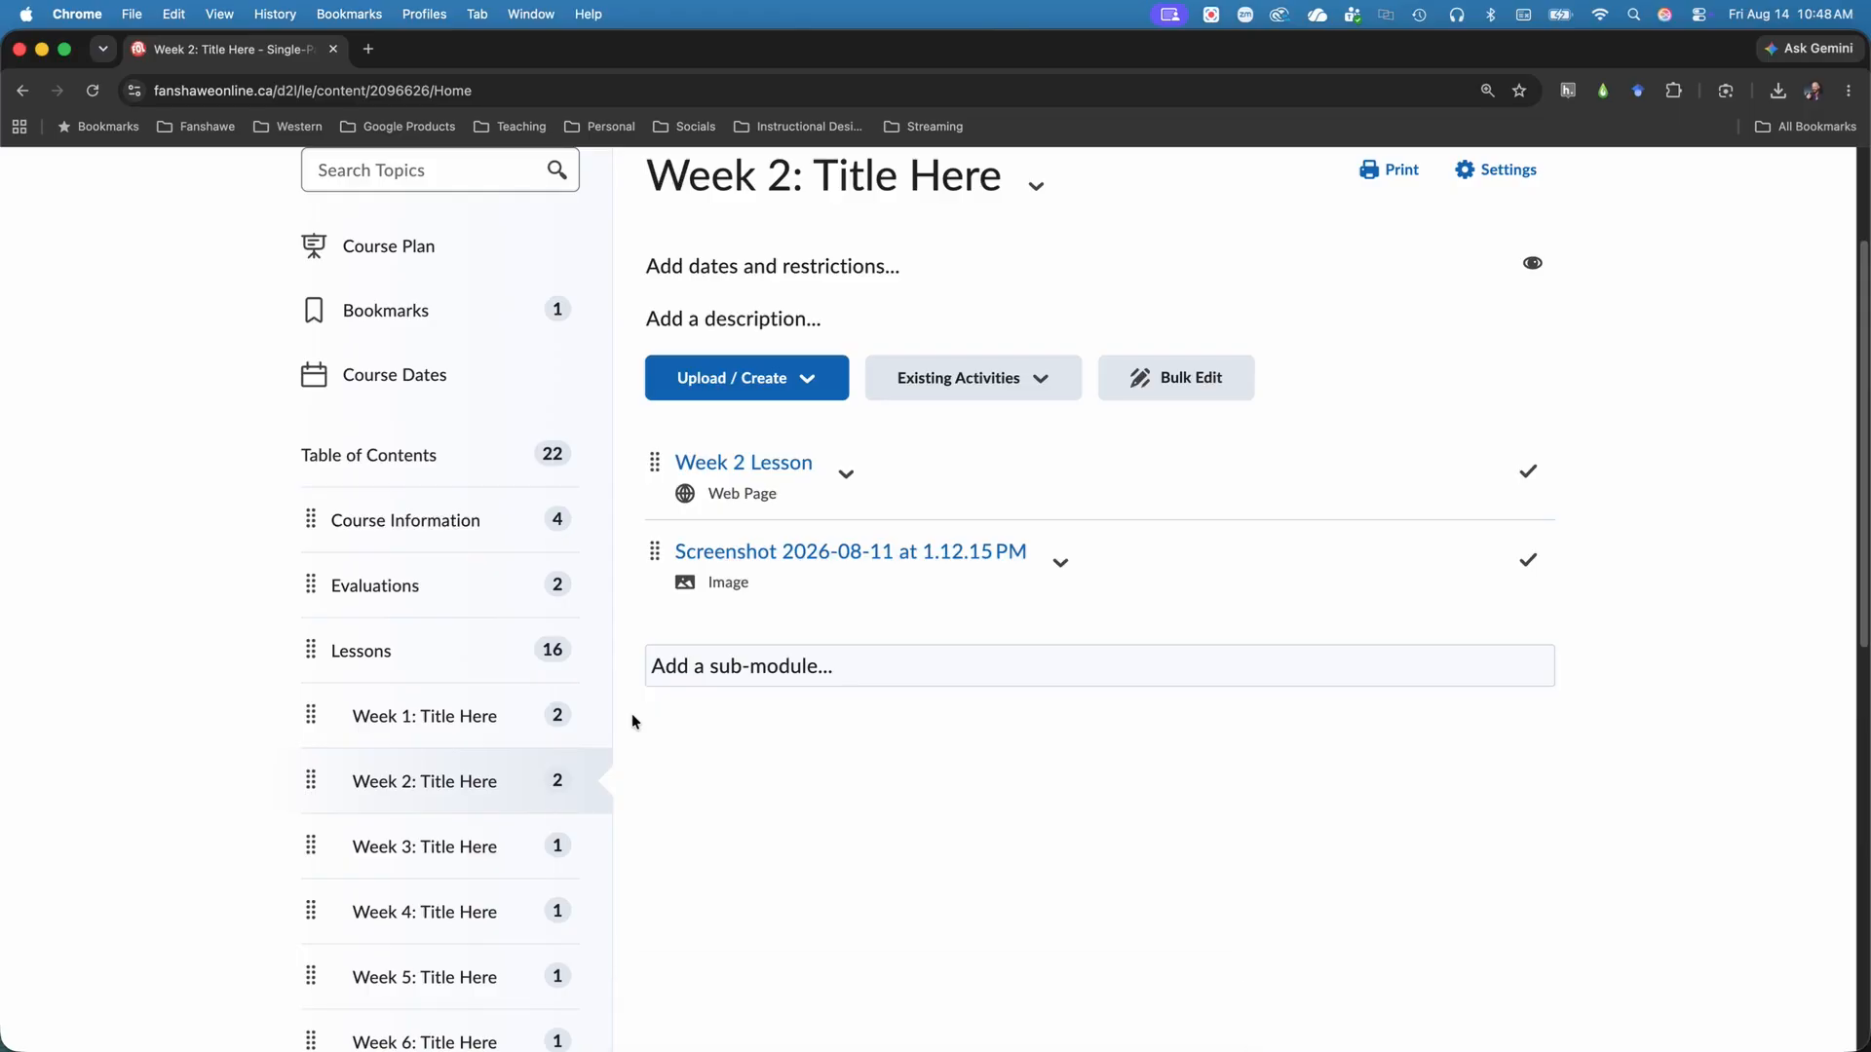
Start creating a file in the Week 2 module and apply the 01 - Single Page Lesson document template.
left_click(835, 374)
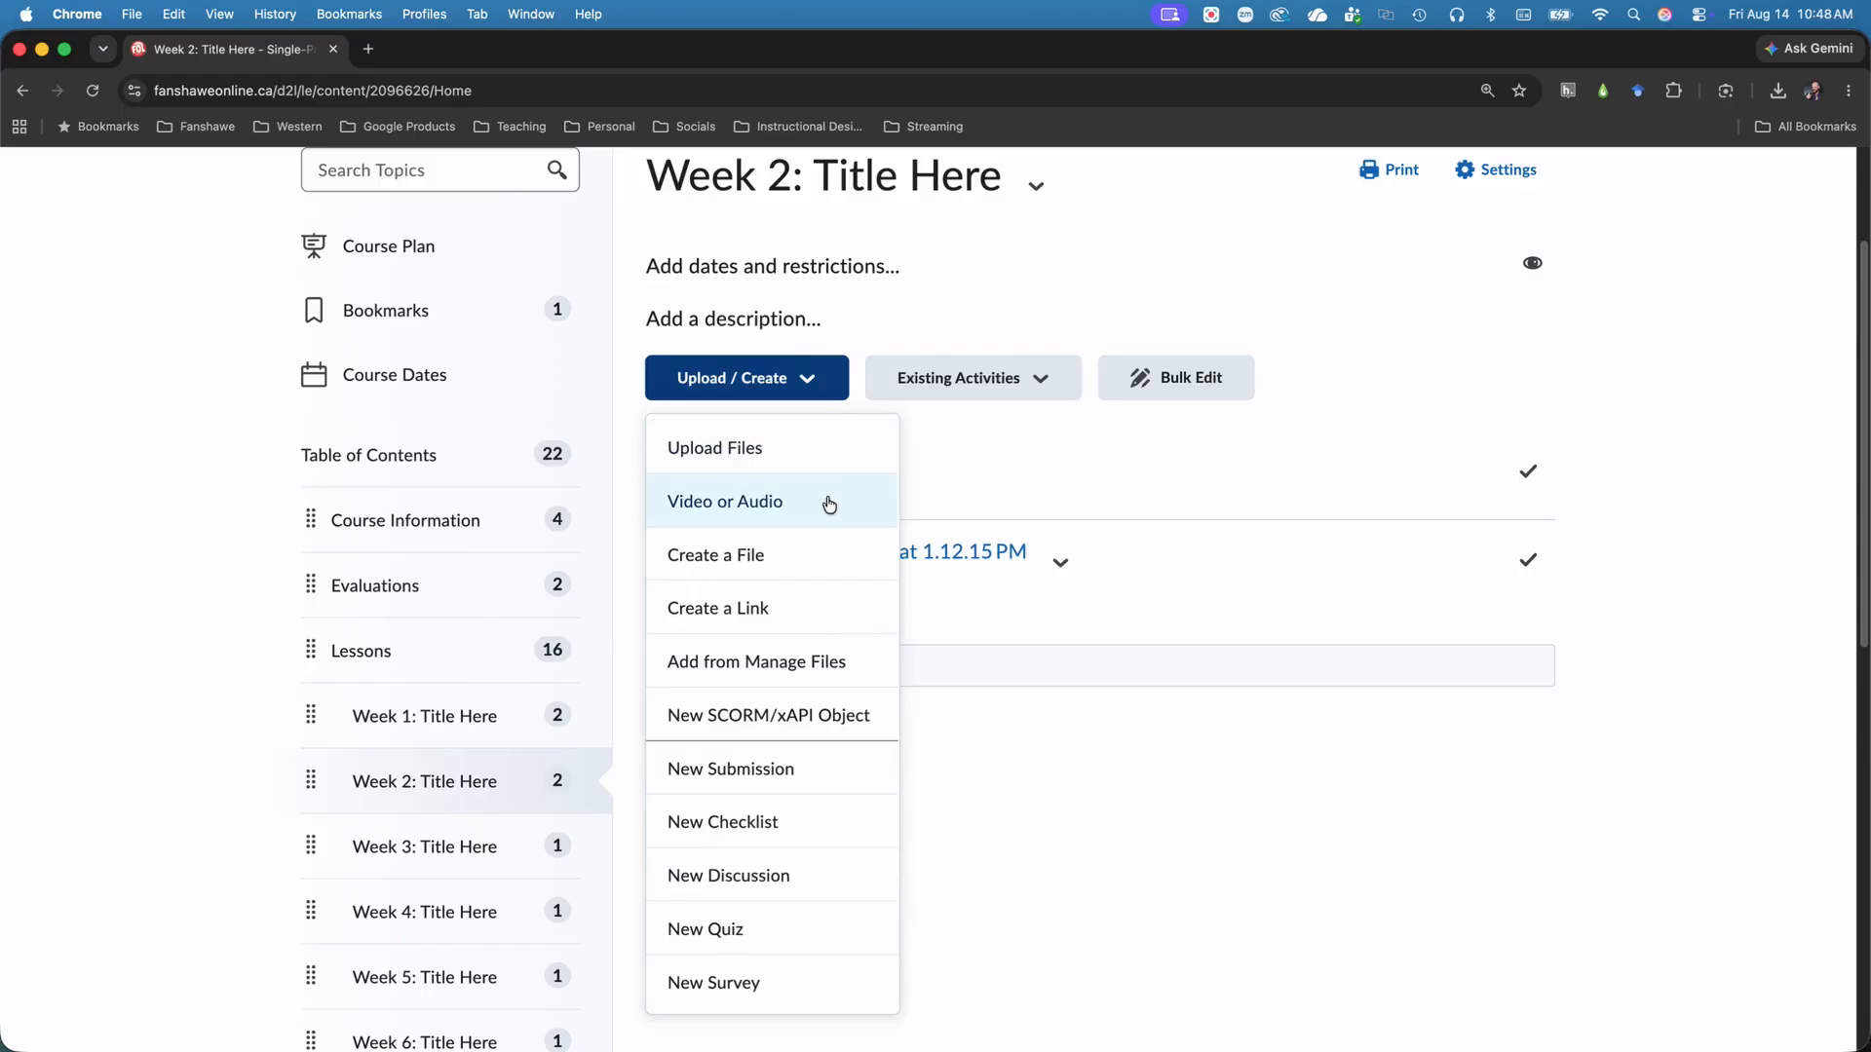
left_click(815, 554)
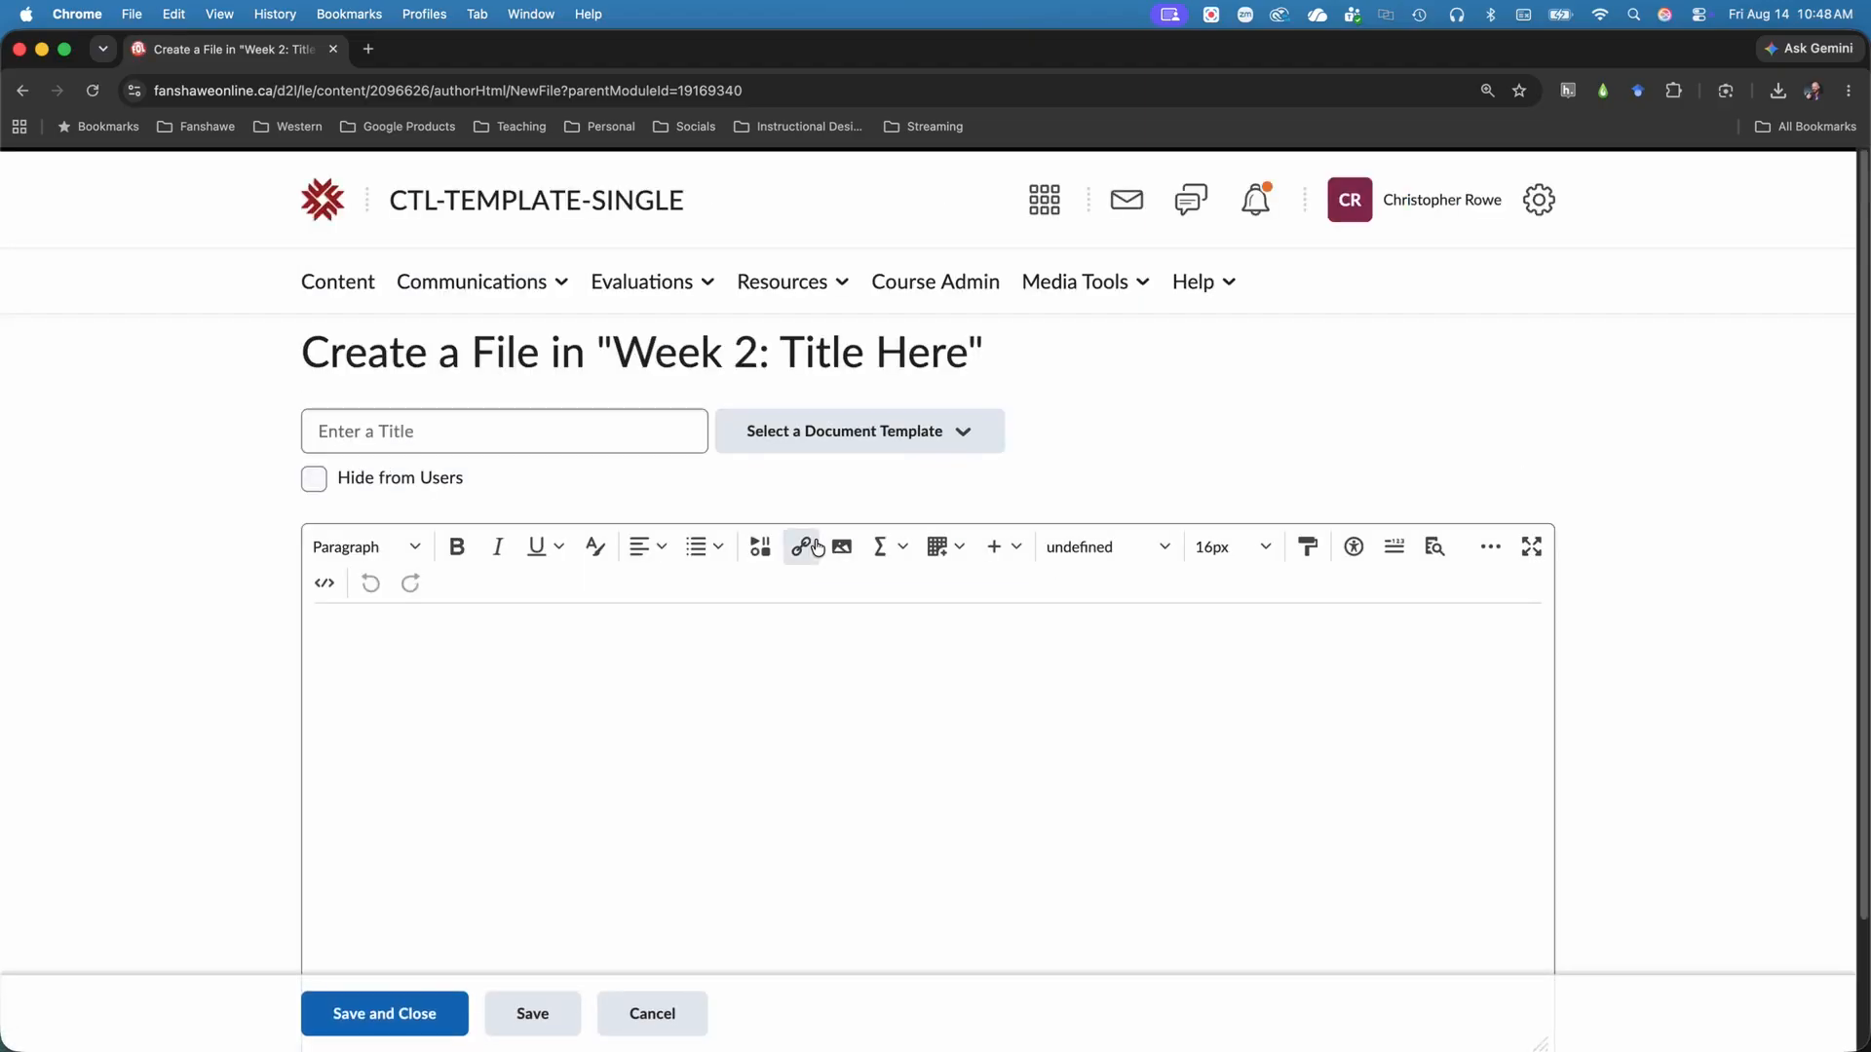
scroll(1255, 390, "down", 1)
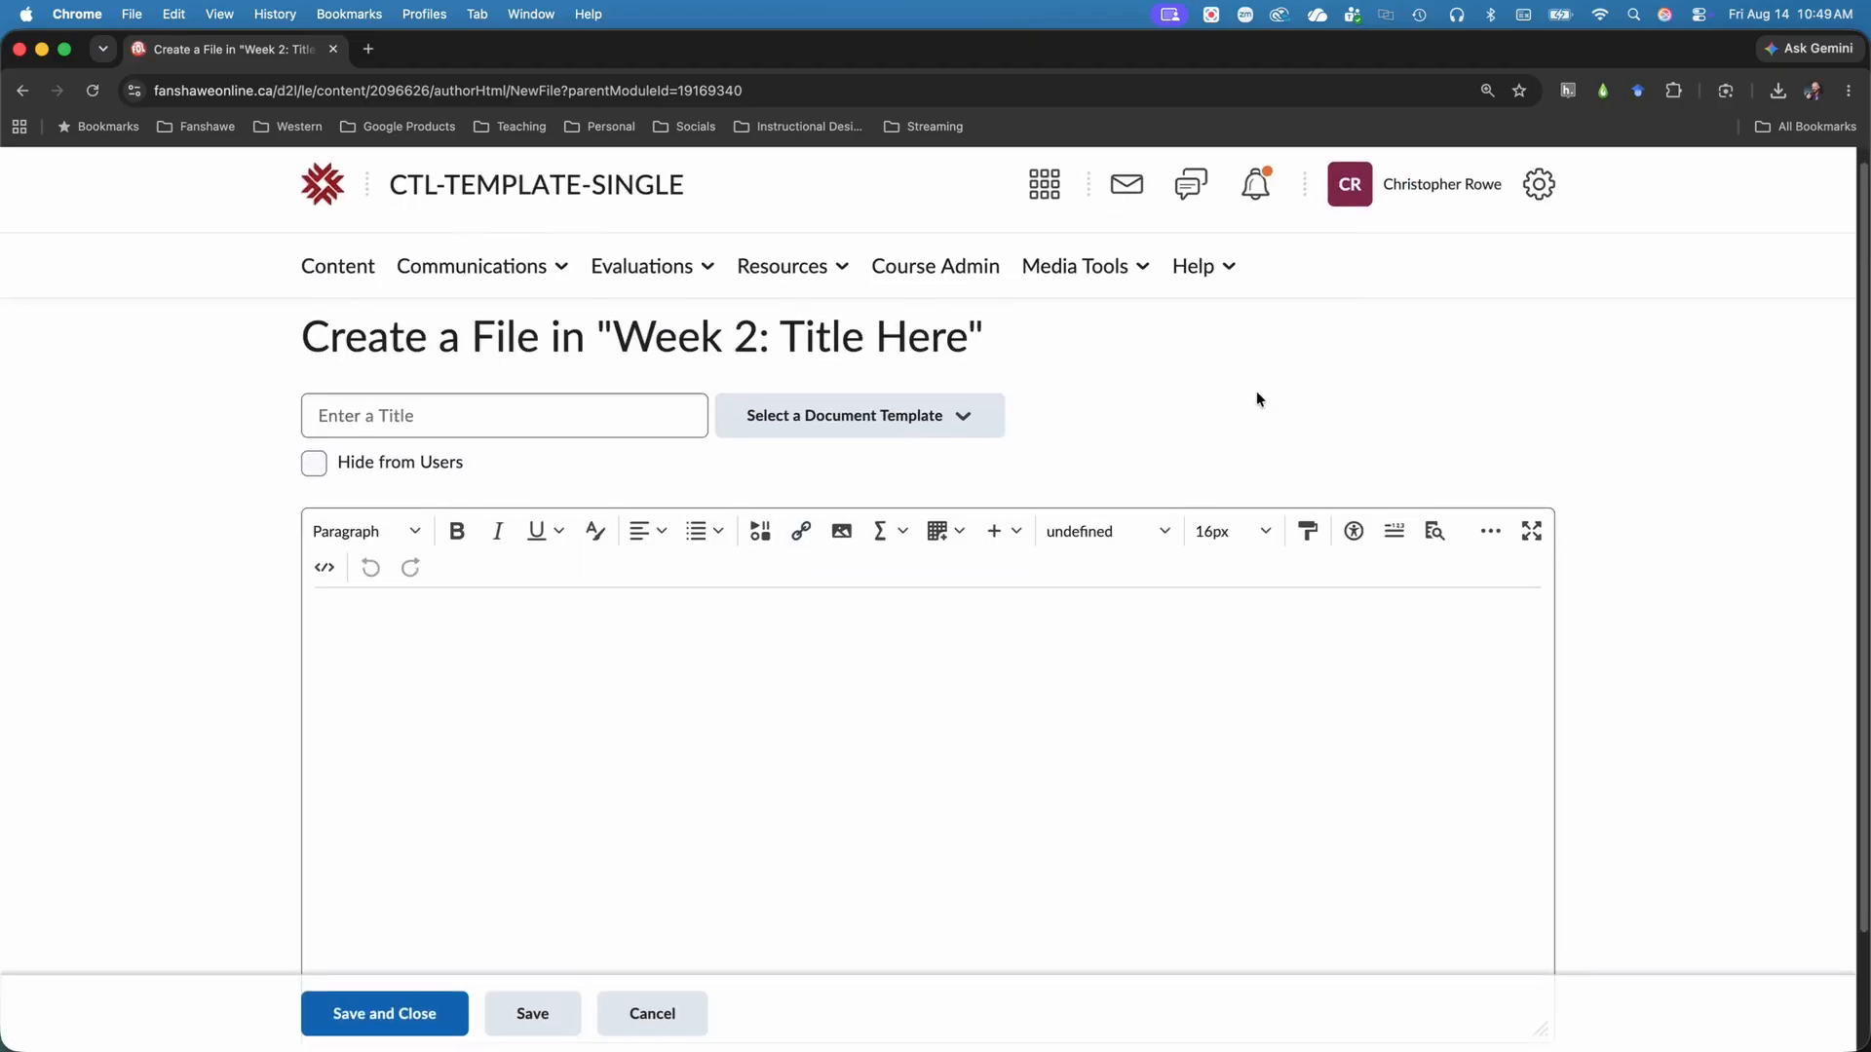
scroll(1259, 397, "down", 1)
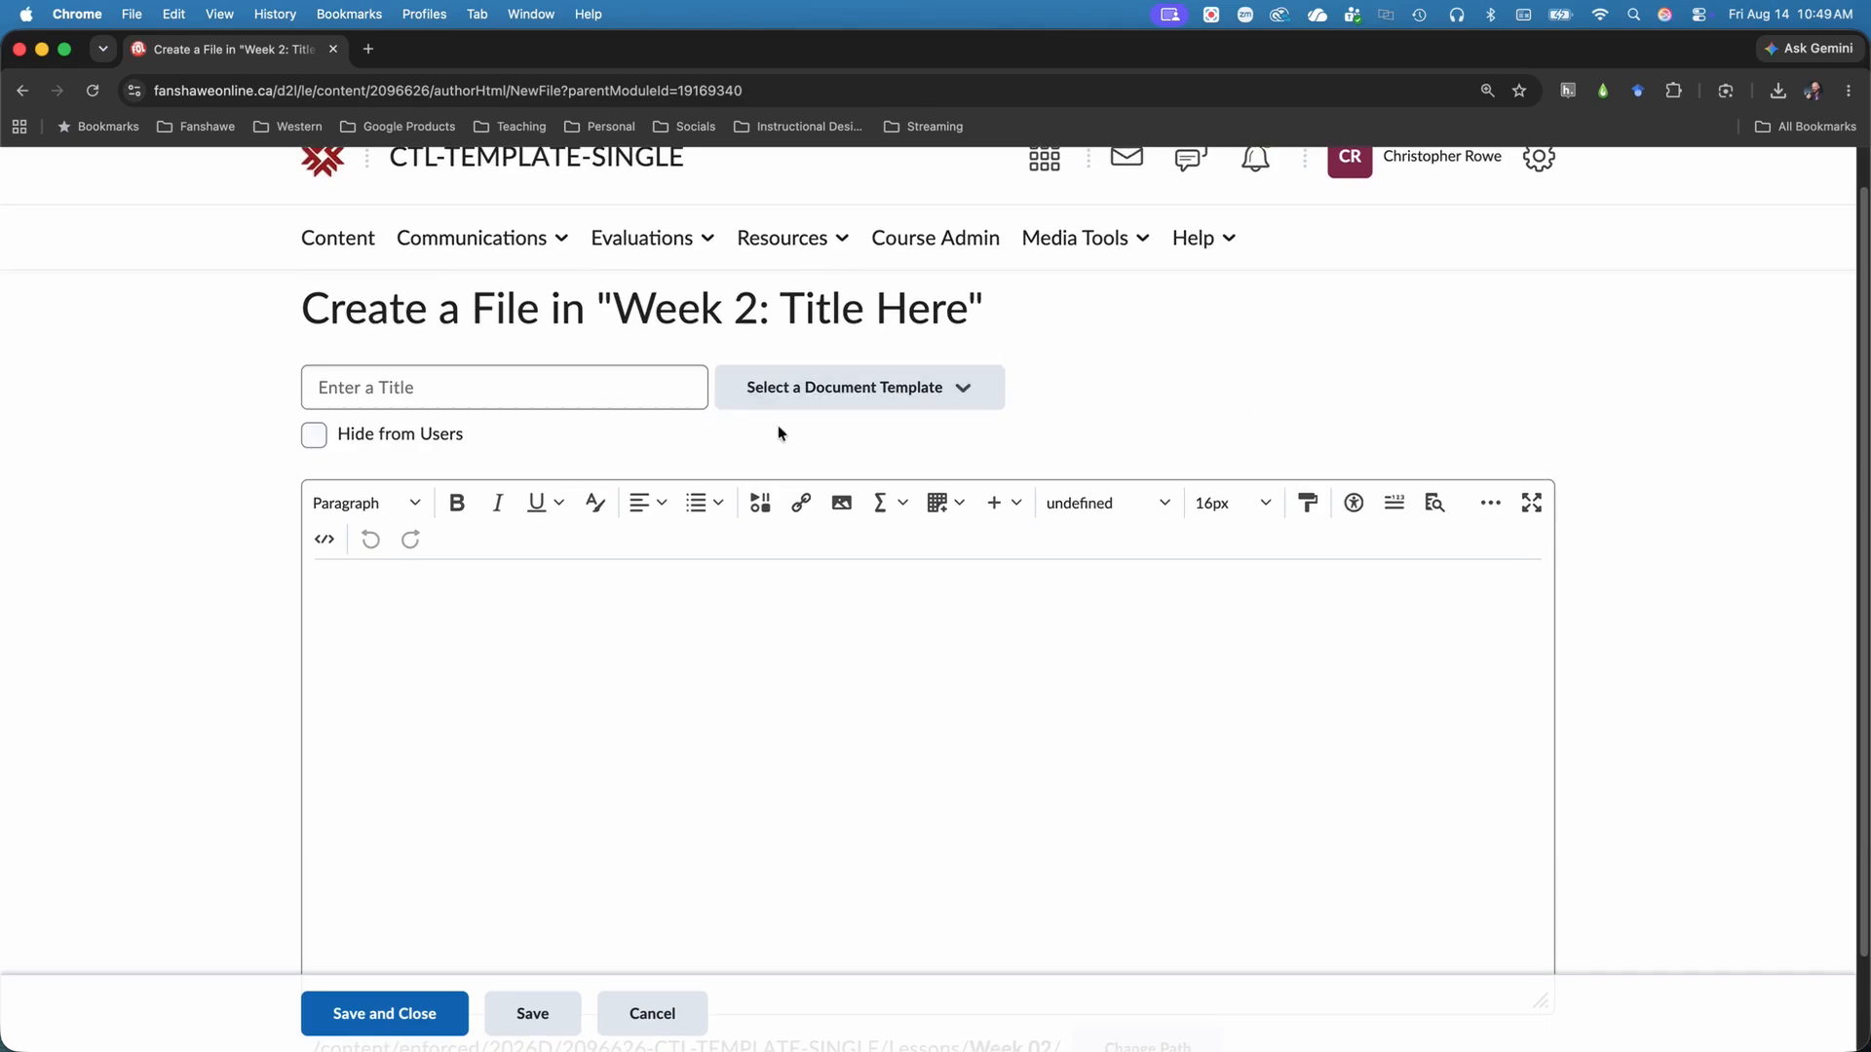
left_click(1003, 389)
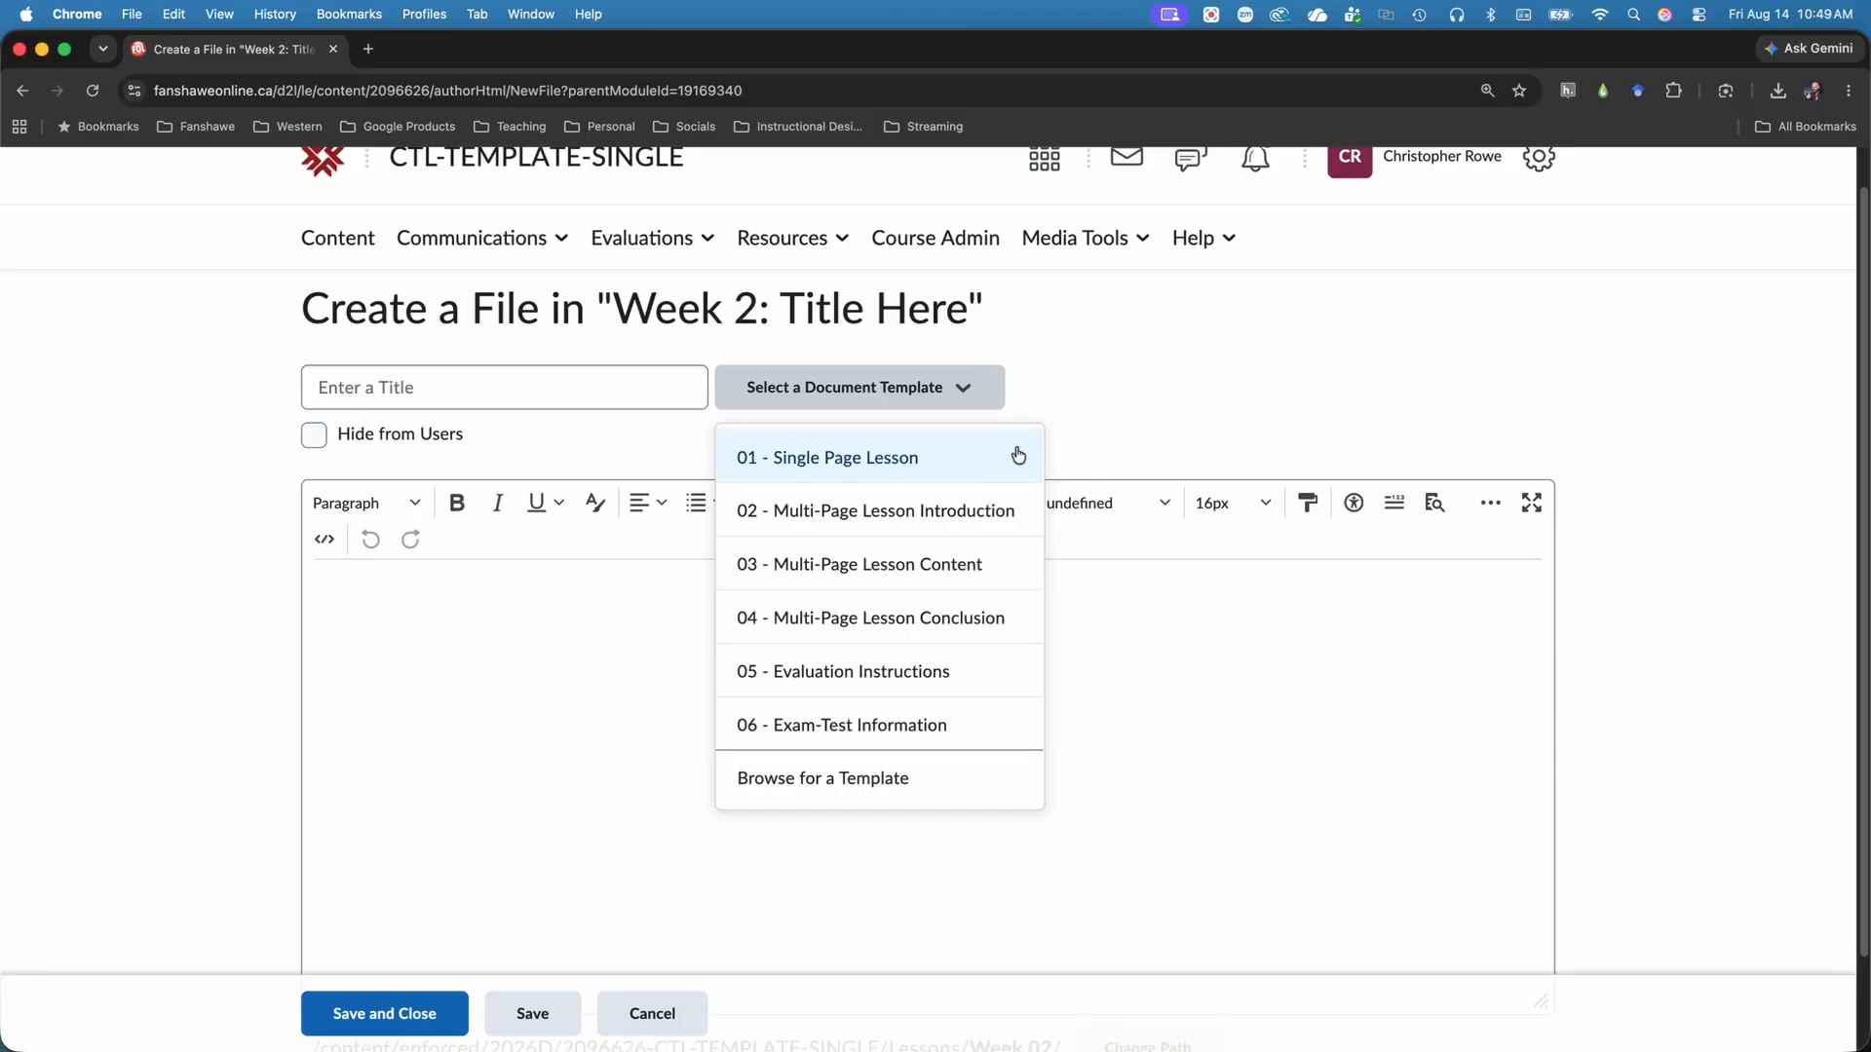
left_click(992, 459)
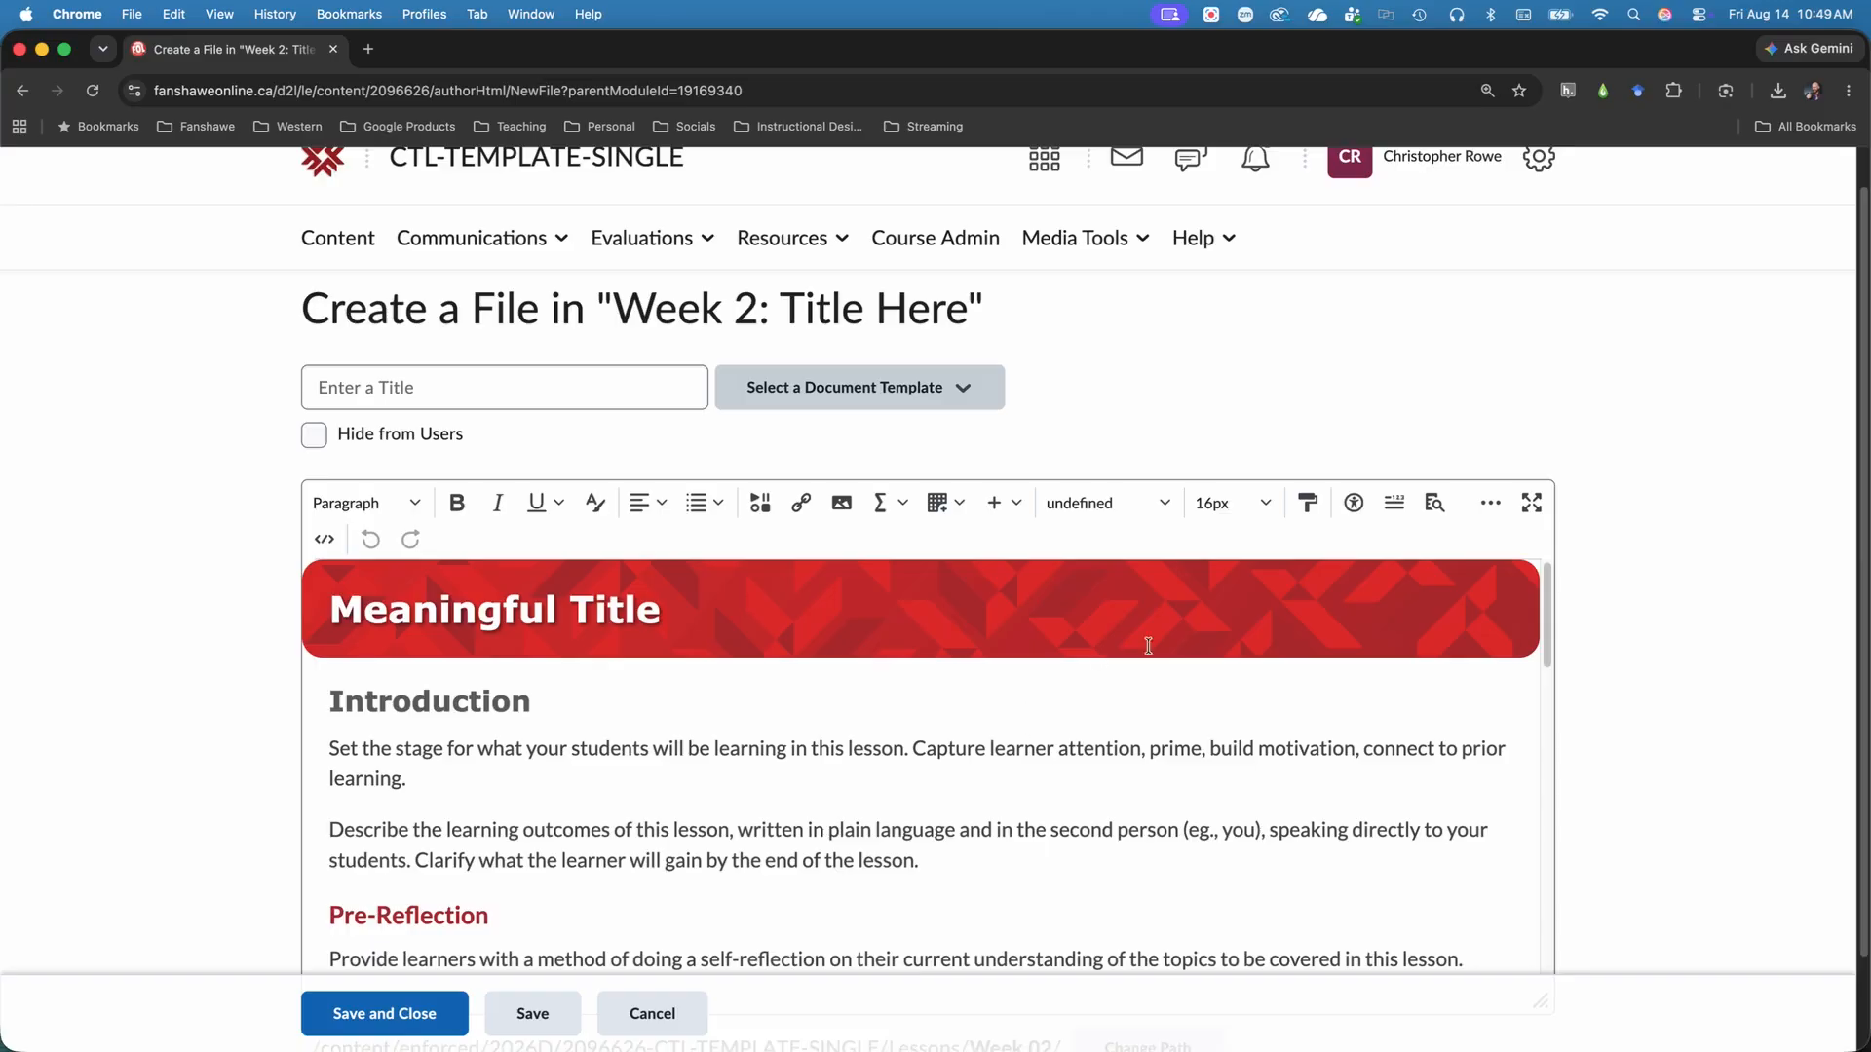
left_click(924, 391)
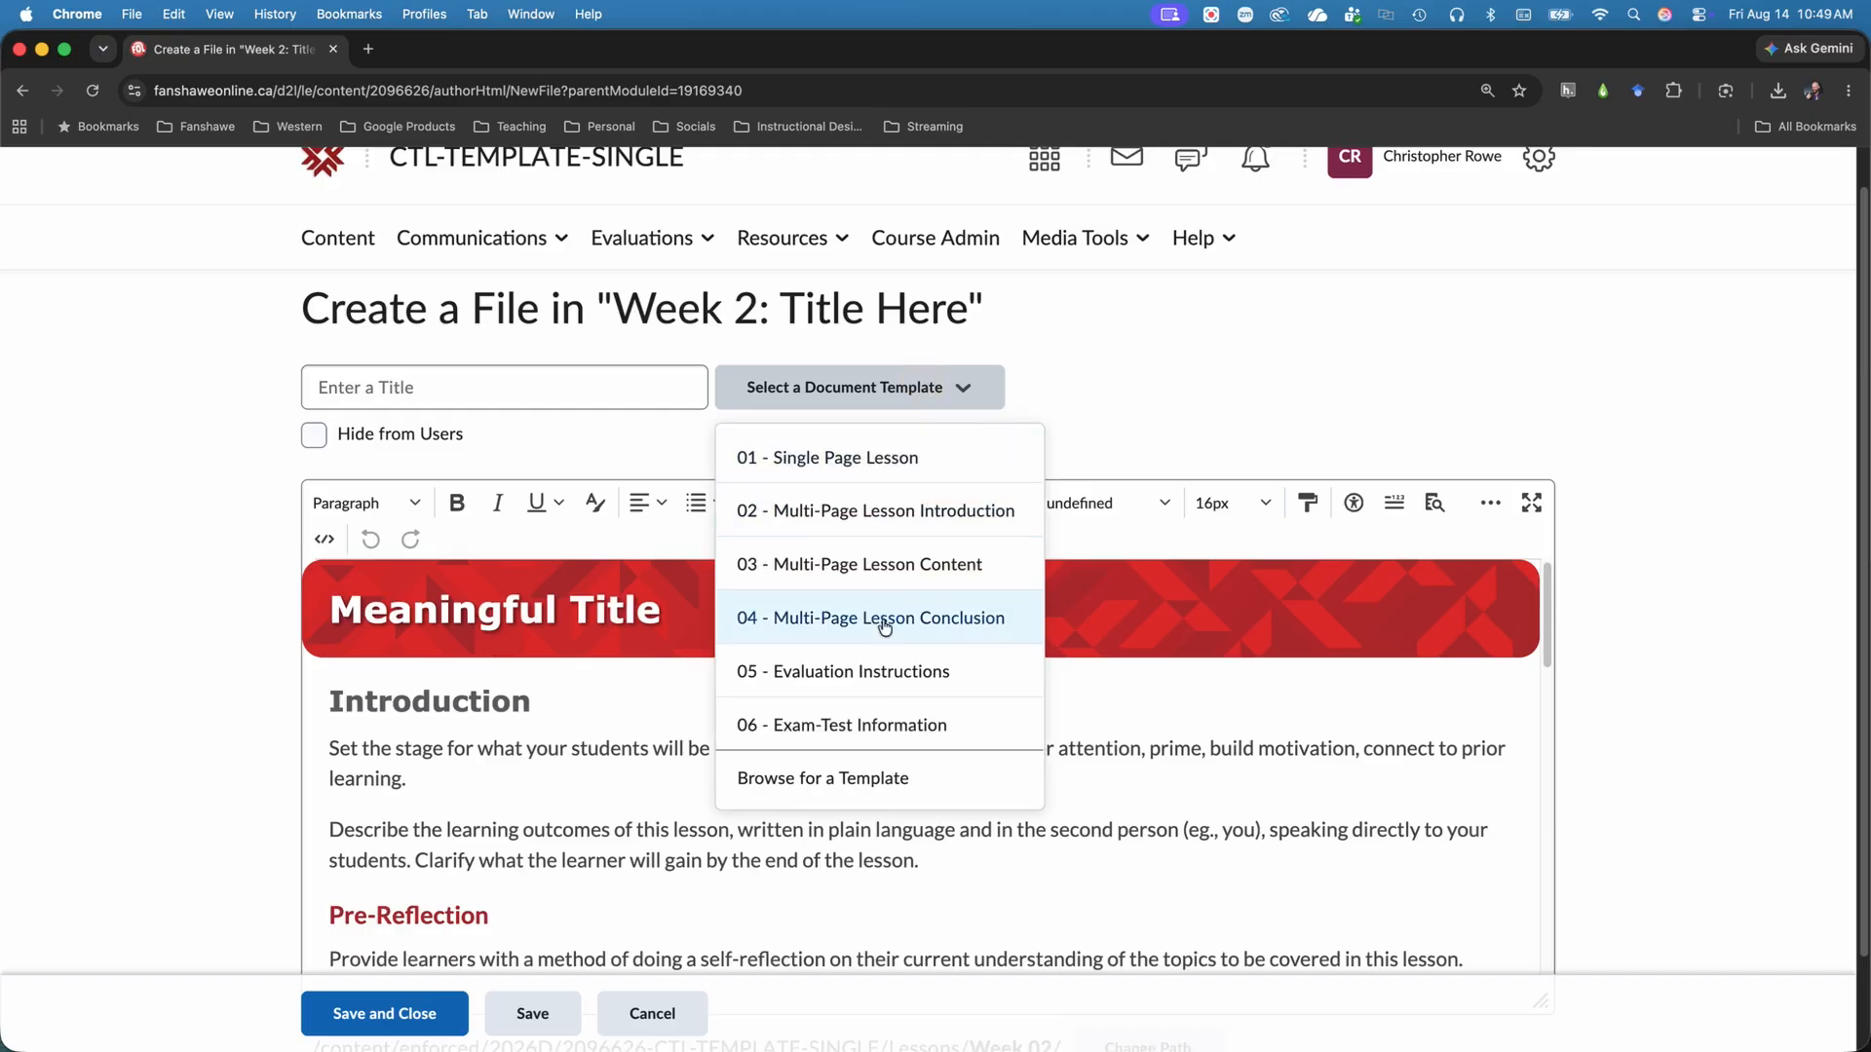
left_click(1115, 682)
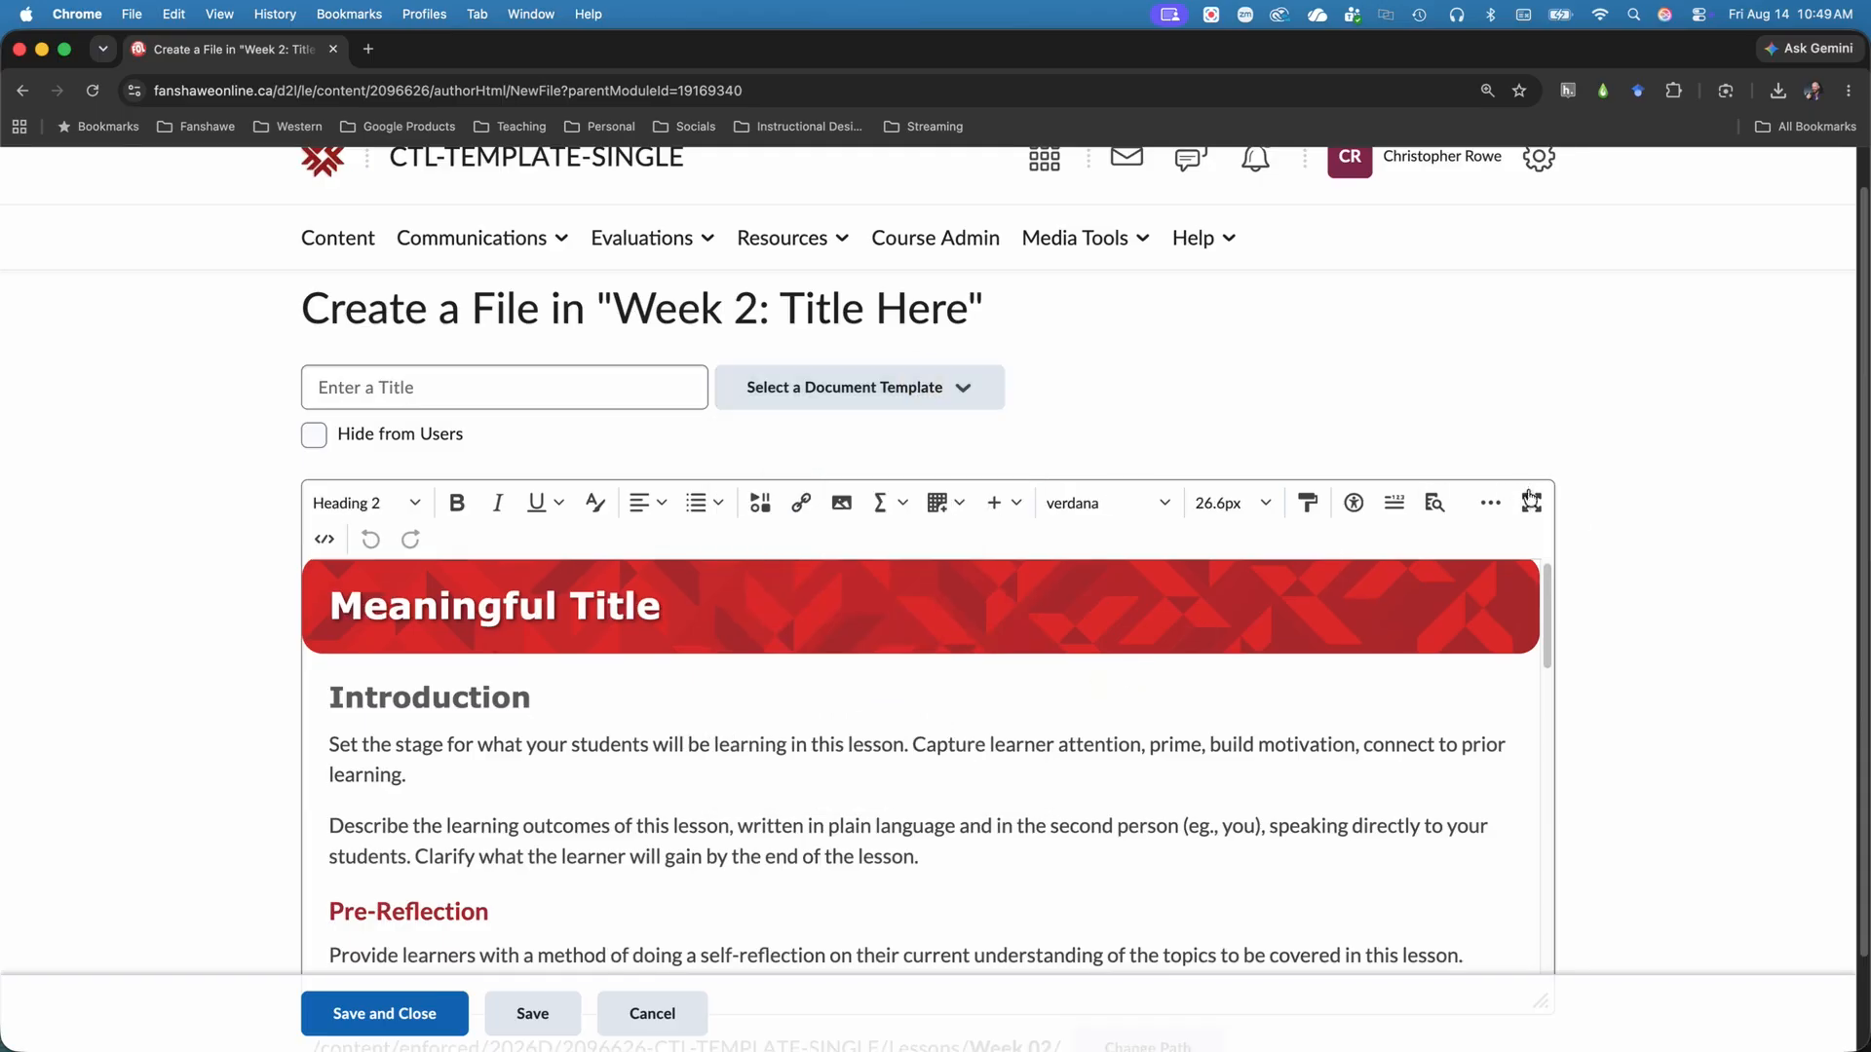
Delete all lesson template text from the Introduction through References, between the Meaningful Title banner and the Fanshawe footer.
scroll(1579, 519, "down", 2)
scroll(1072, 669, "down", 3)
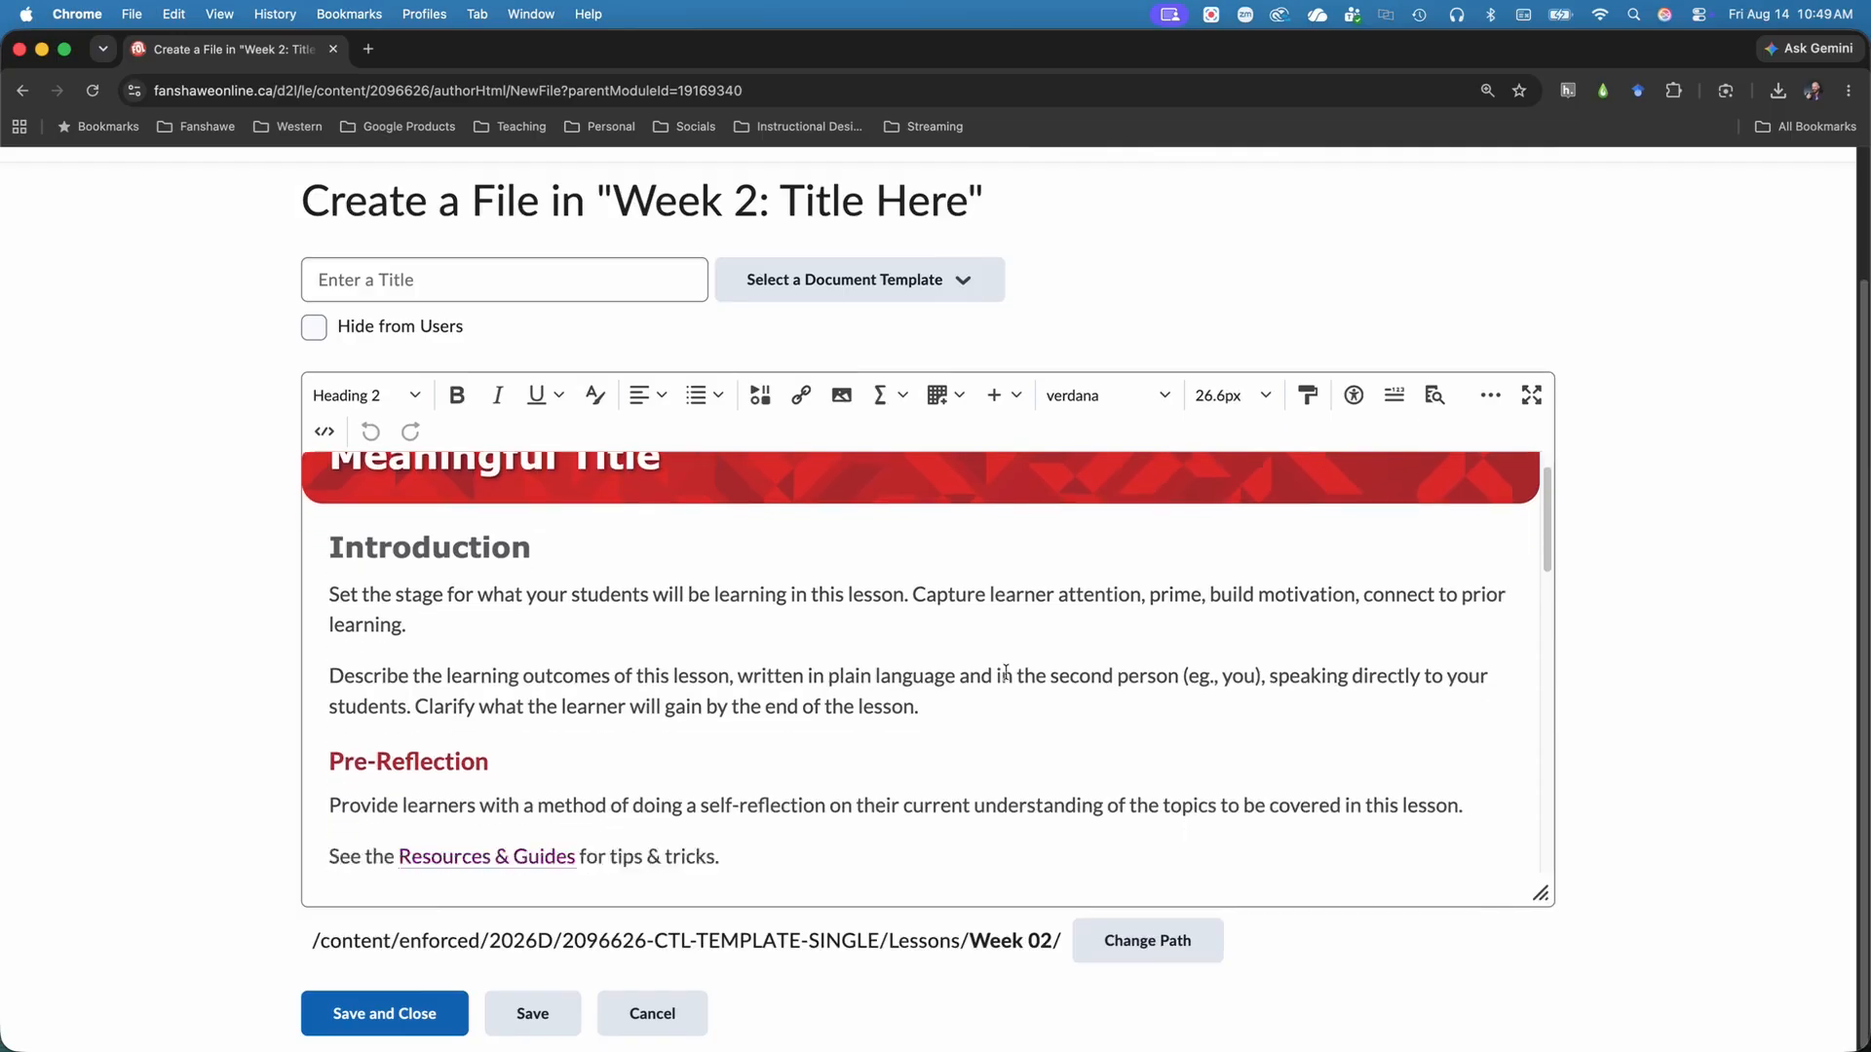
scroll(1005, 670, "down", 12)
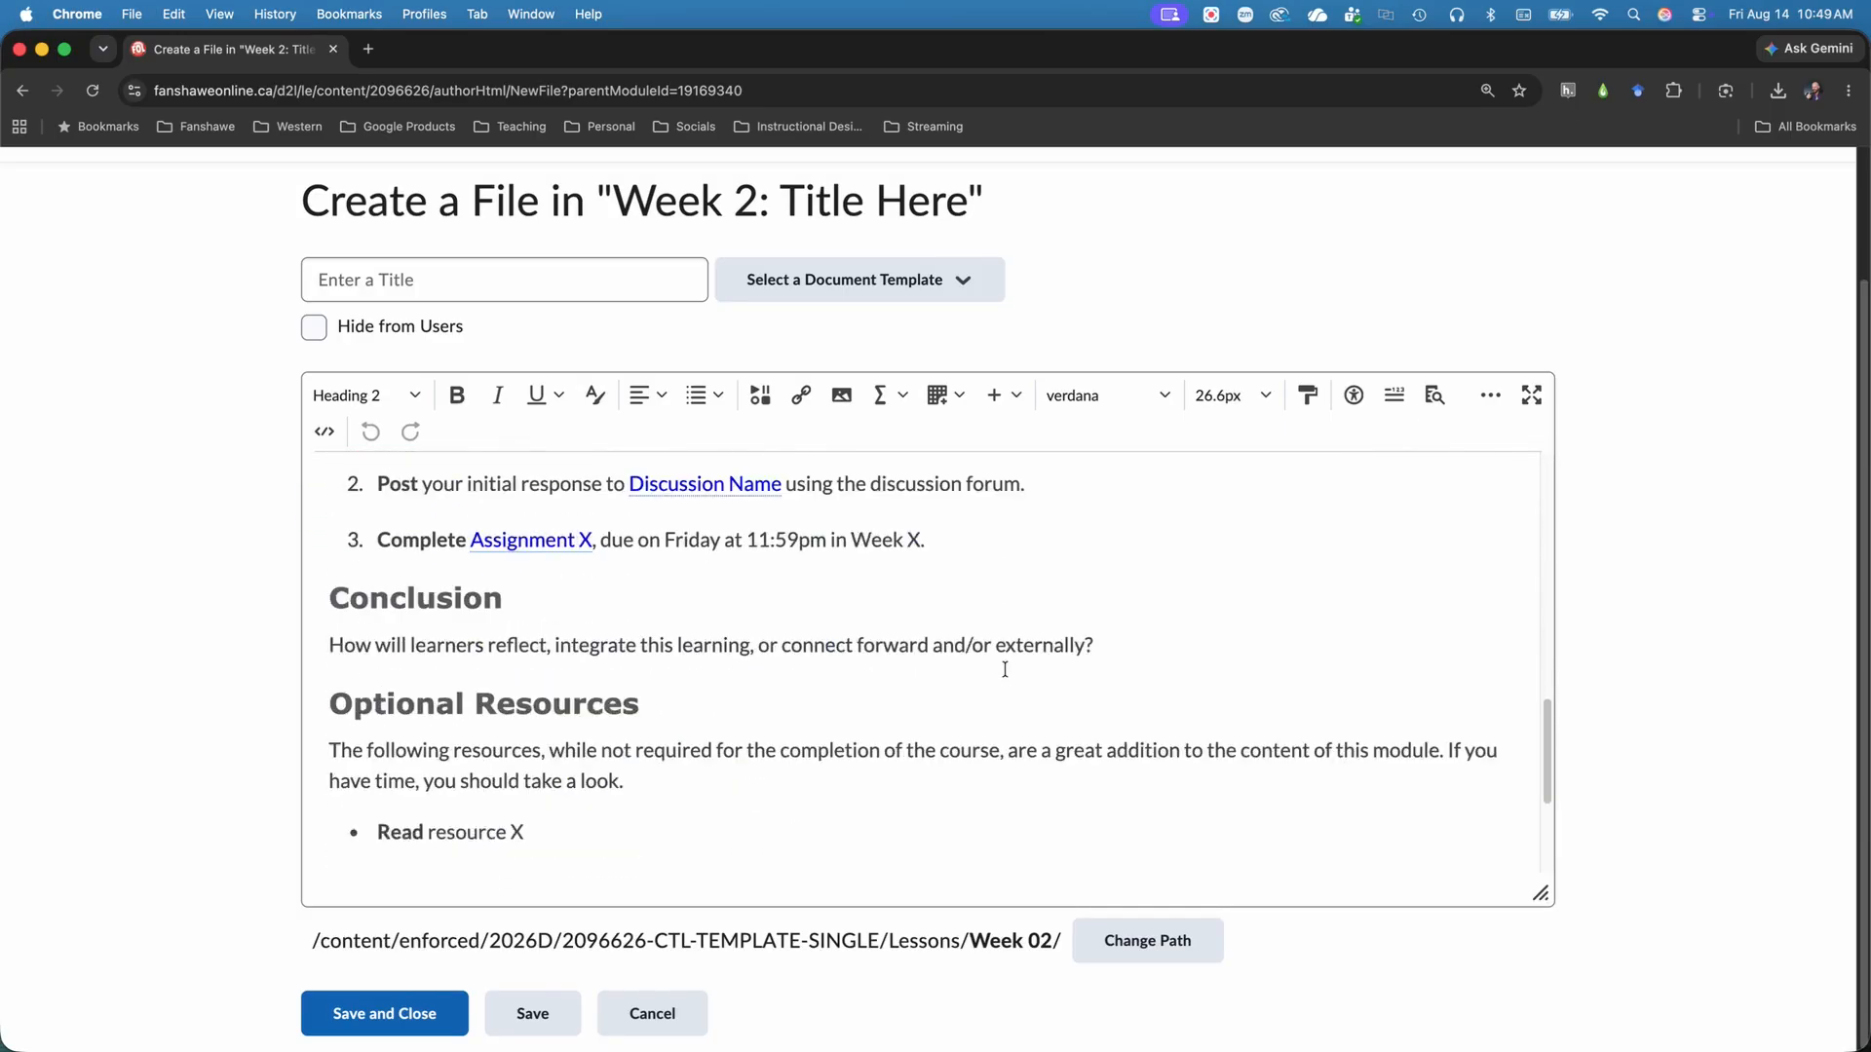
scroll(1005, 669, "down", 1)
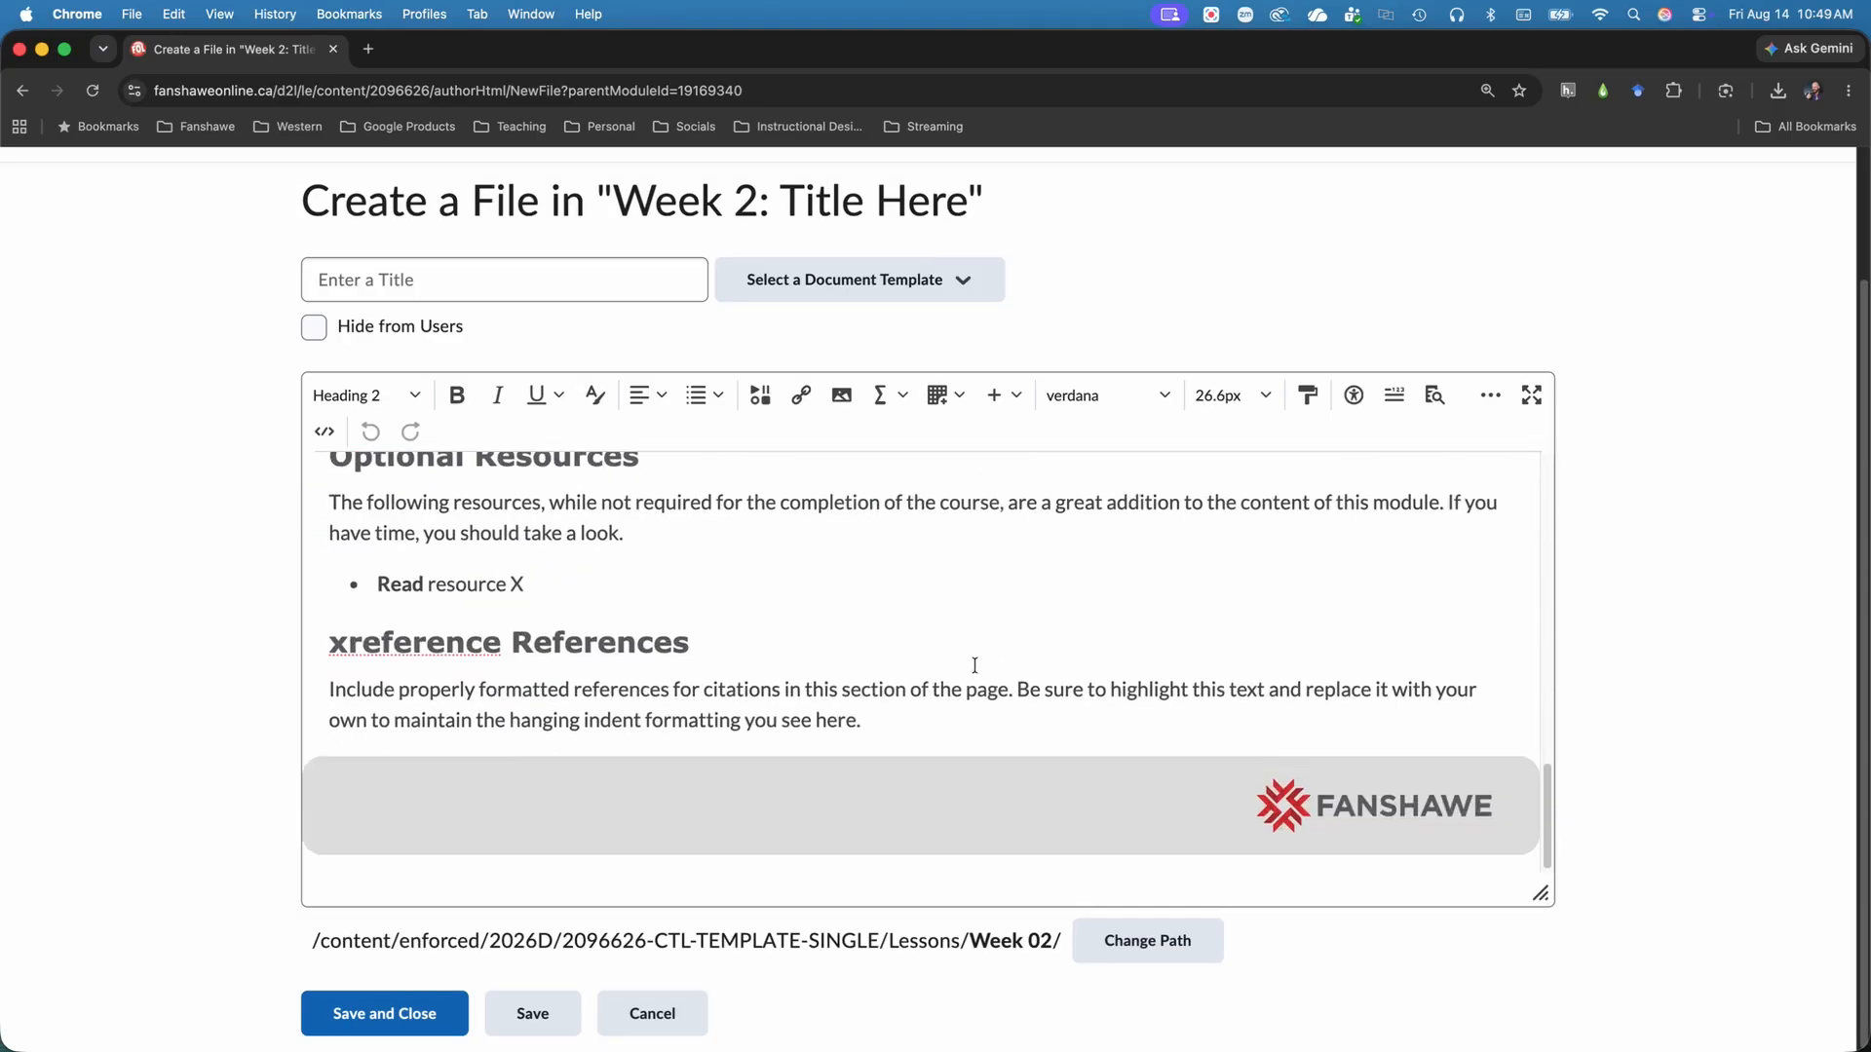
left_click_drag(937, 723, 349, 593)
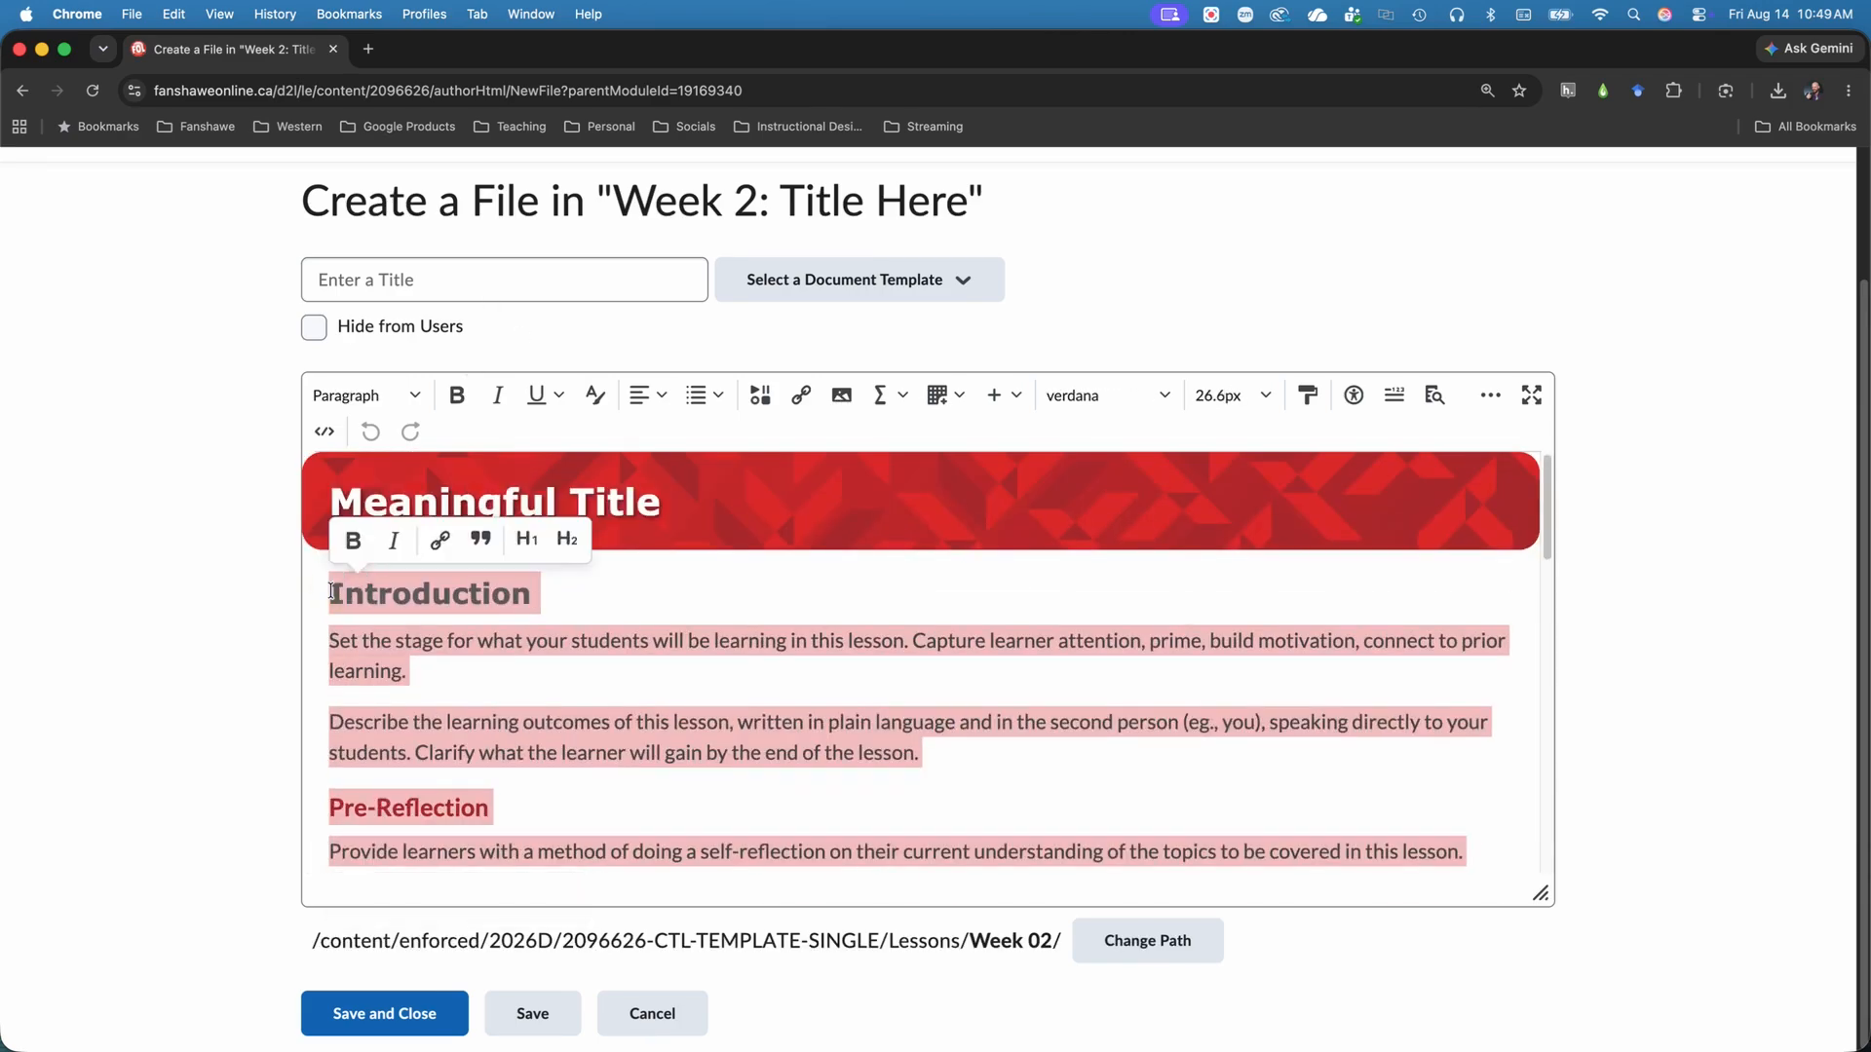
key("BackSpace")
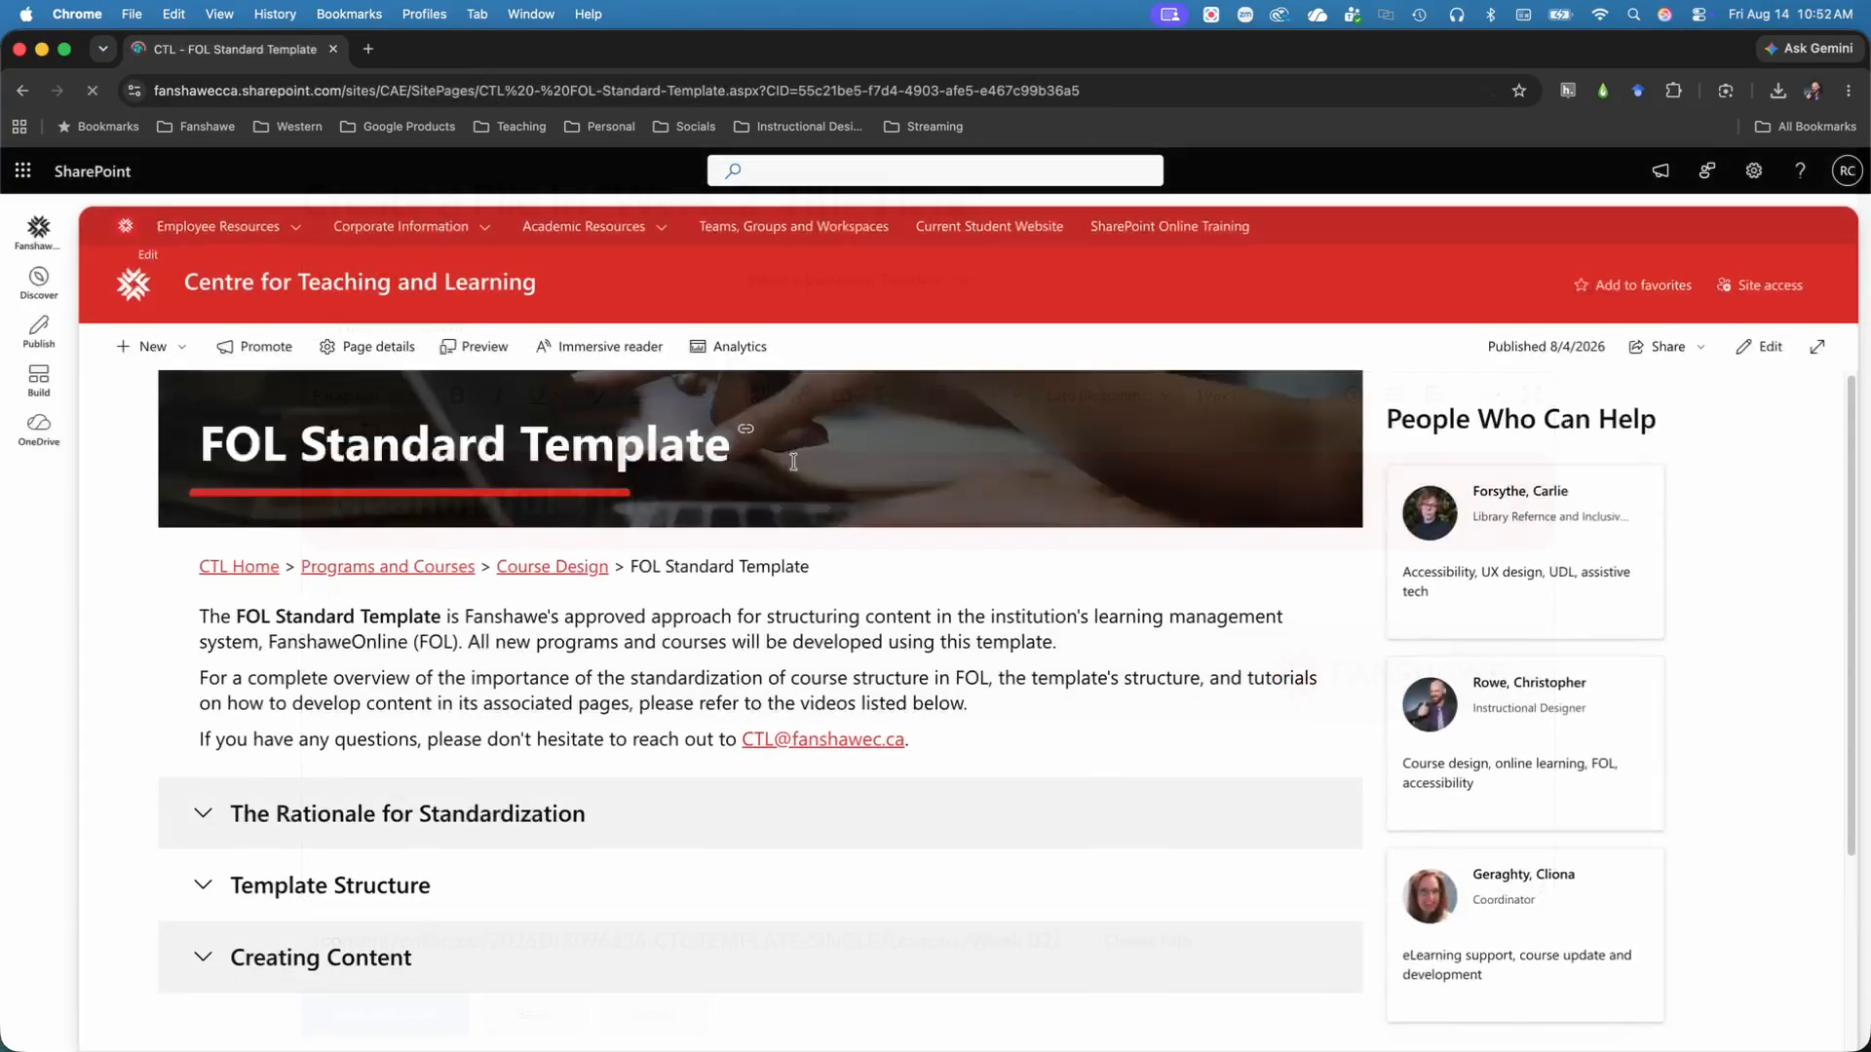
On the SharePoint FOL Standard Template page, expand and review The Rationale for Standardization and Template Structure videos.
scroll(793, 462, "down", 3)
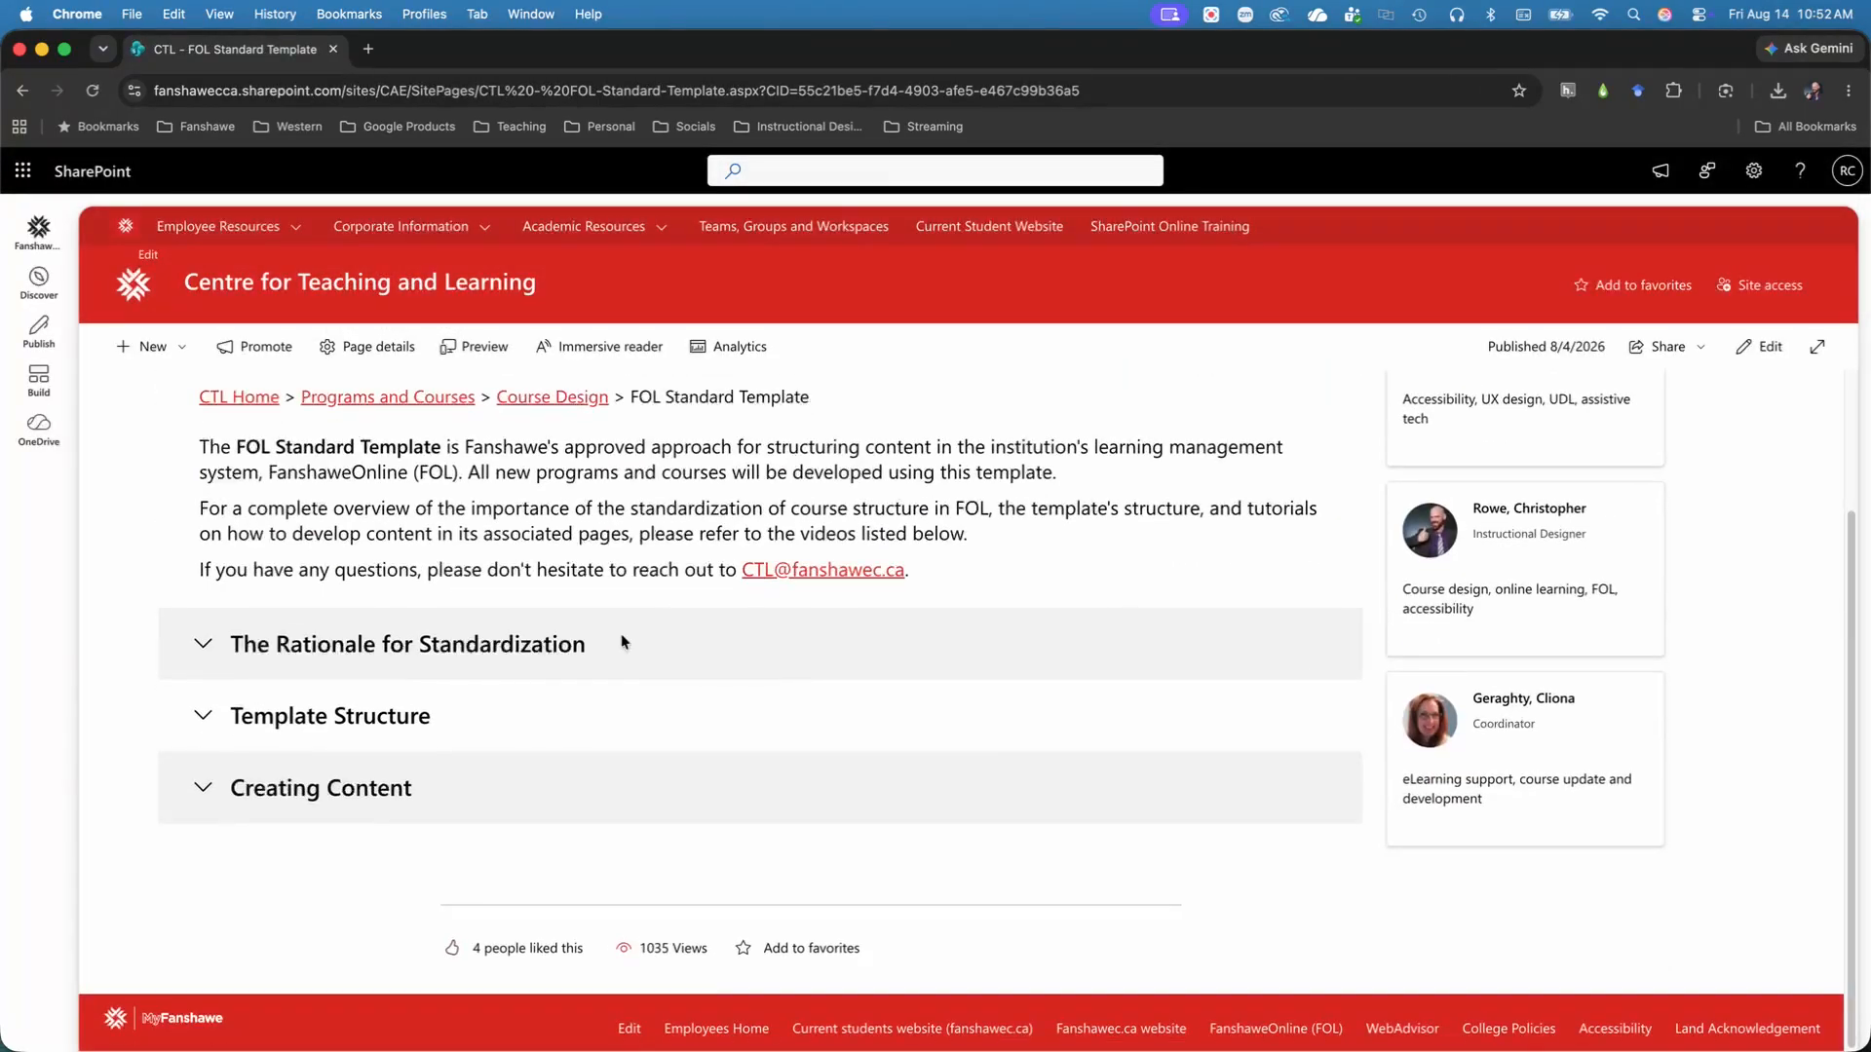
left_click(523, 649)
scroll(524, 655, "down", 5)
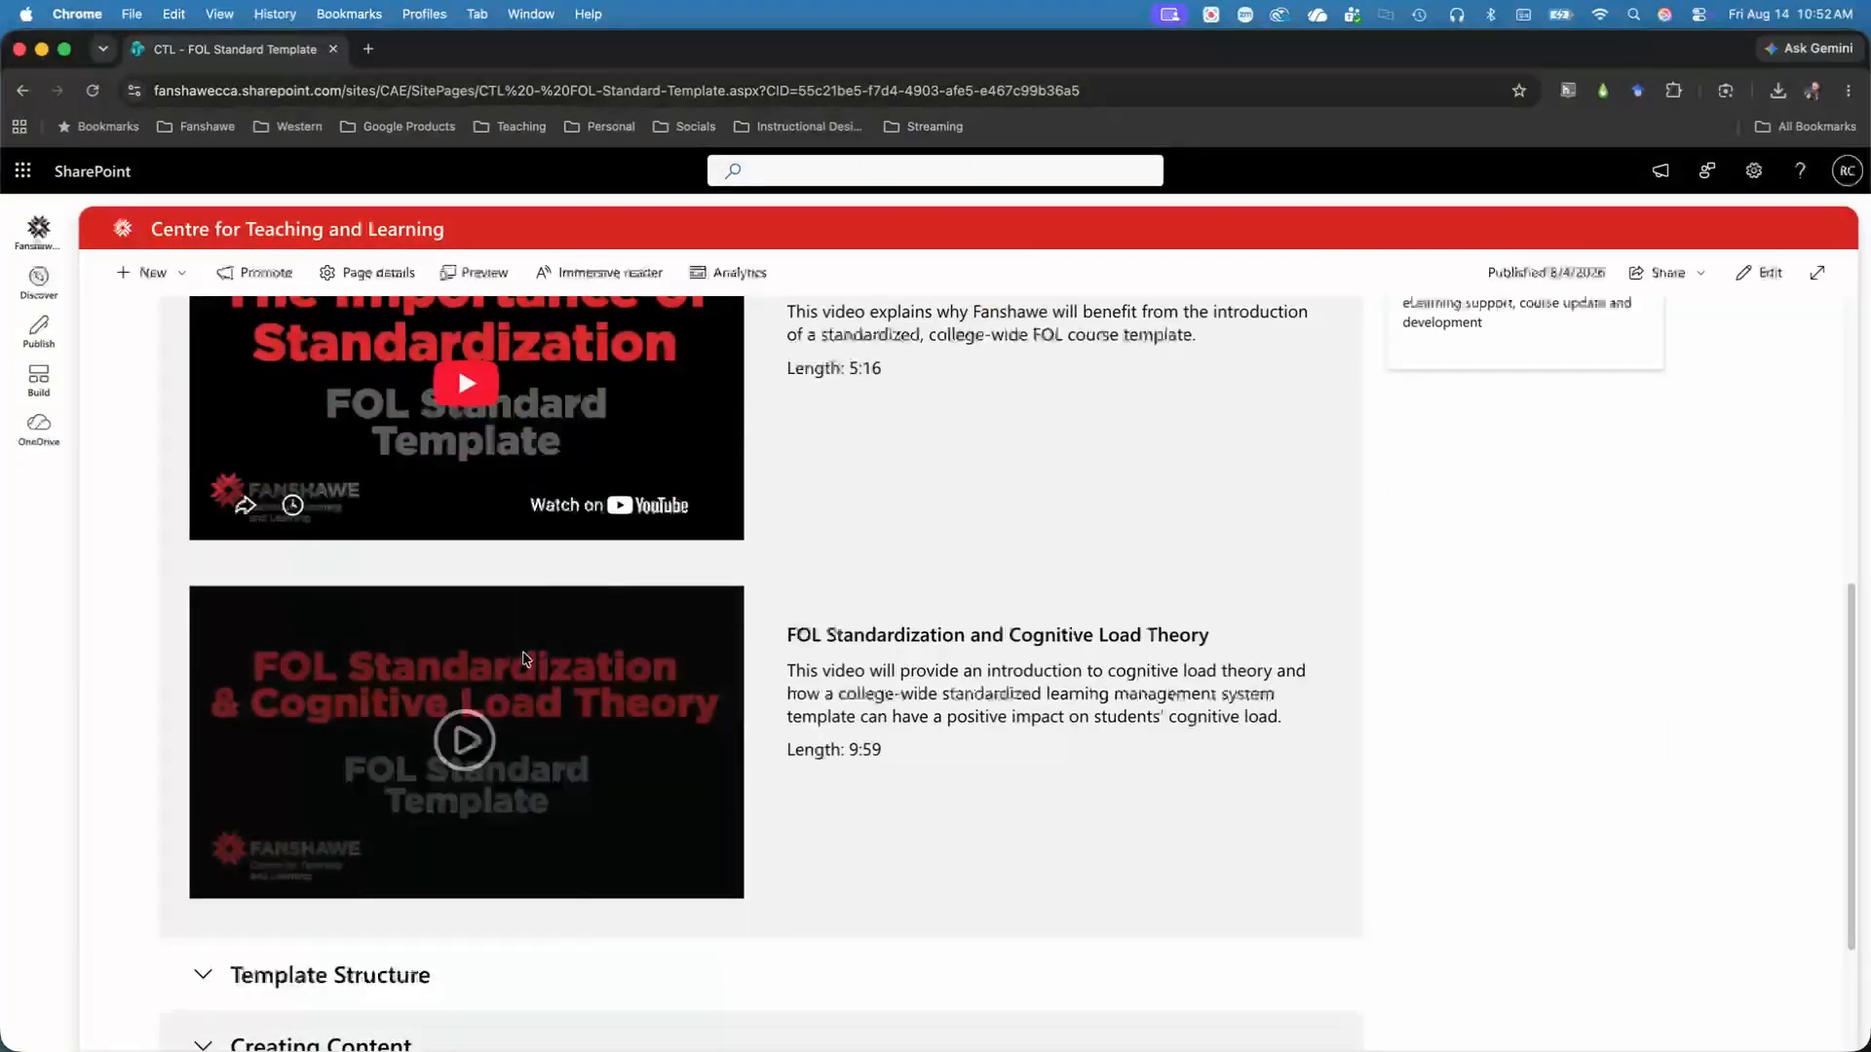
scroll(523, 656, "down", 3)
left_click(447, 777)
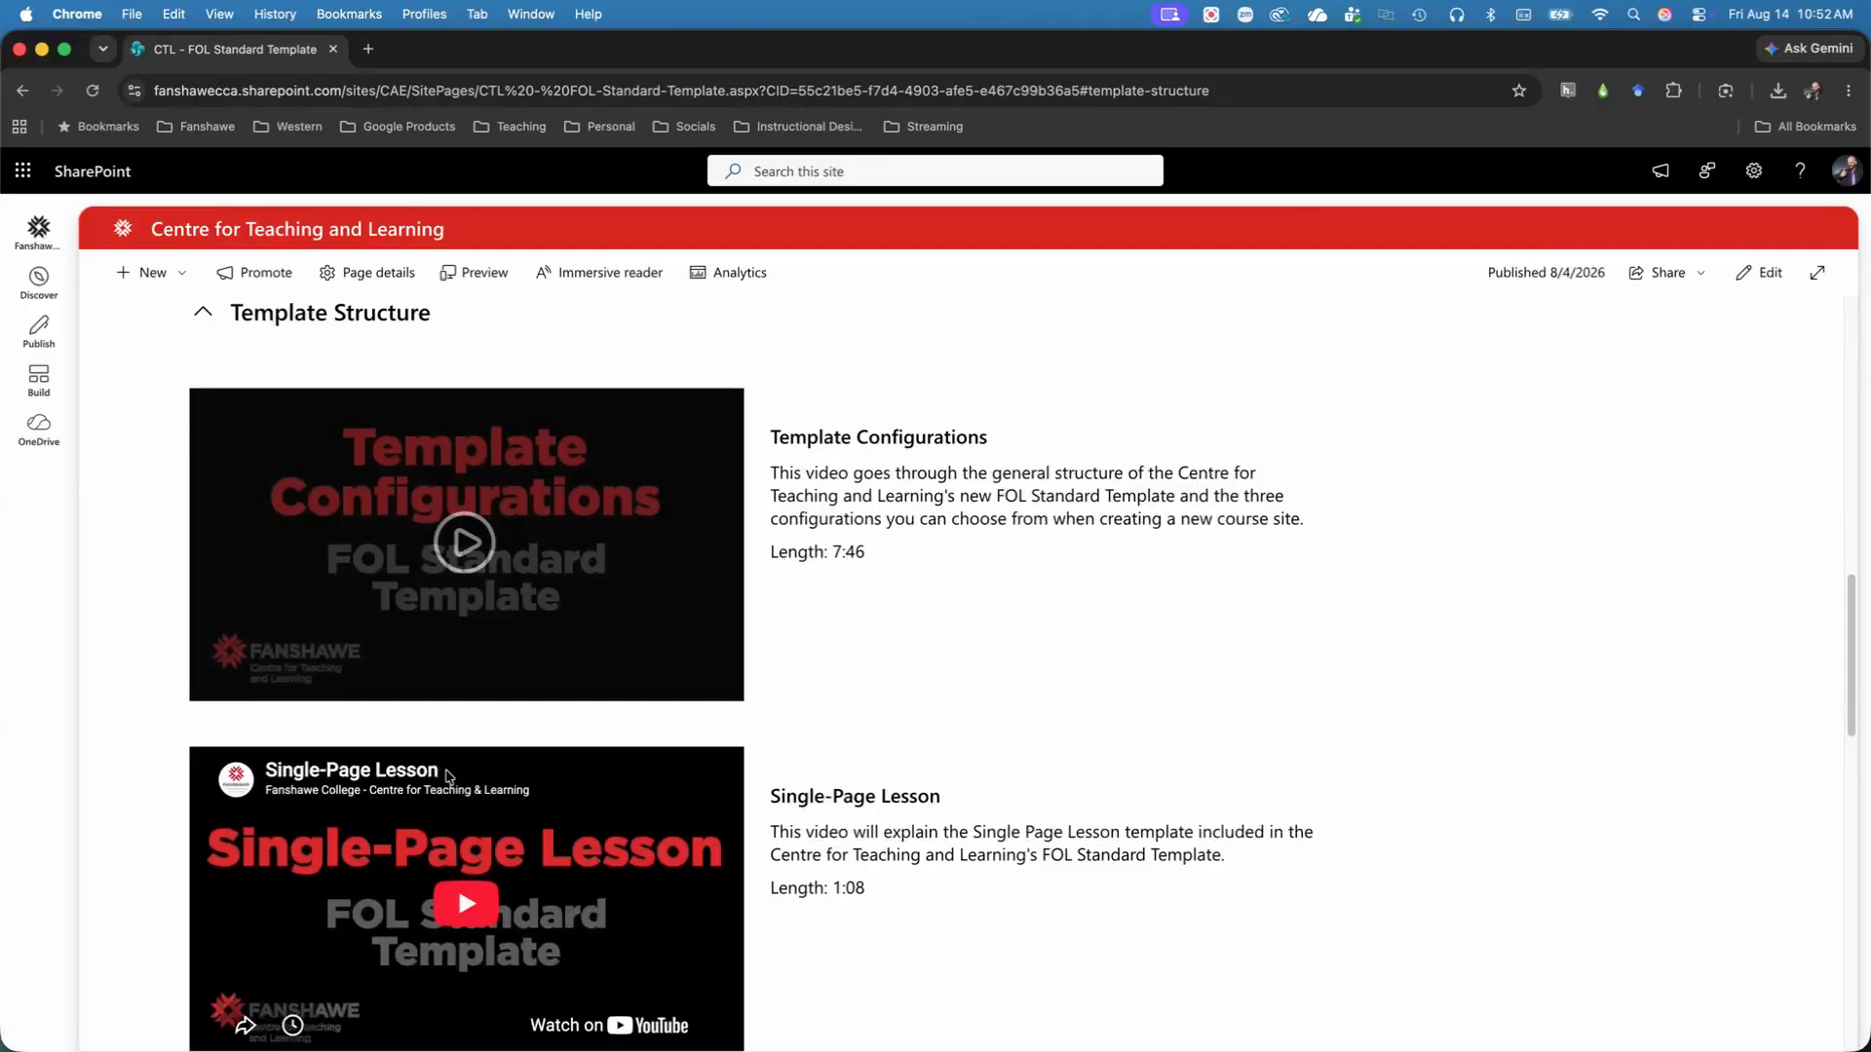
scroll(447, 777, "down", 10)
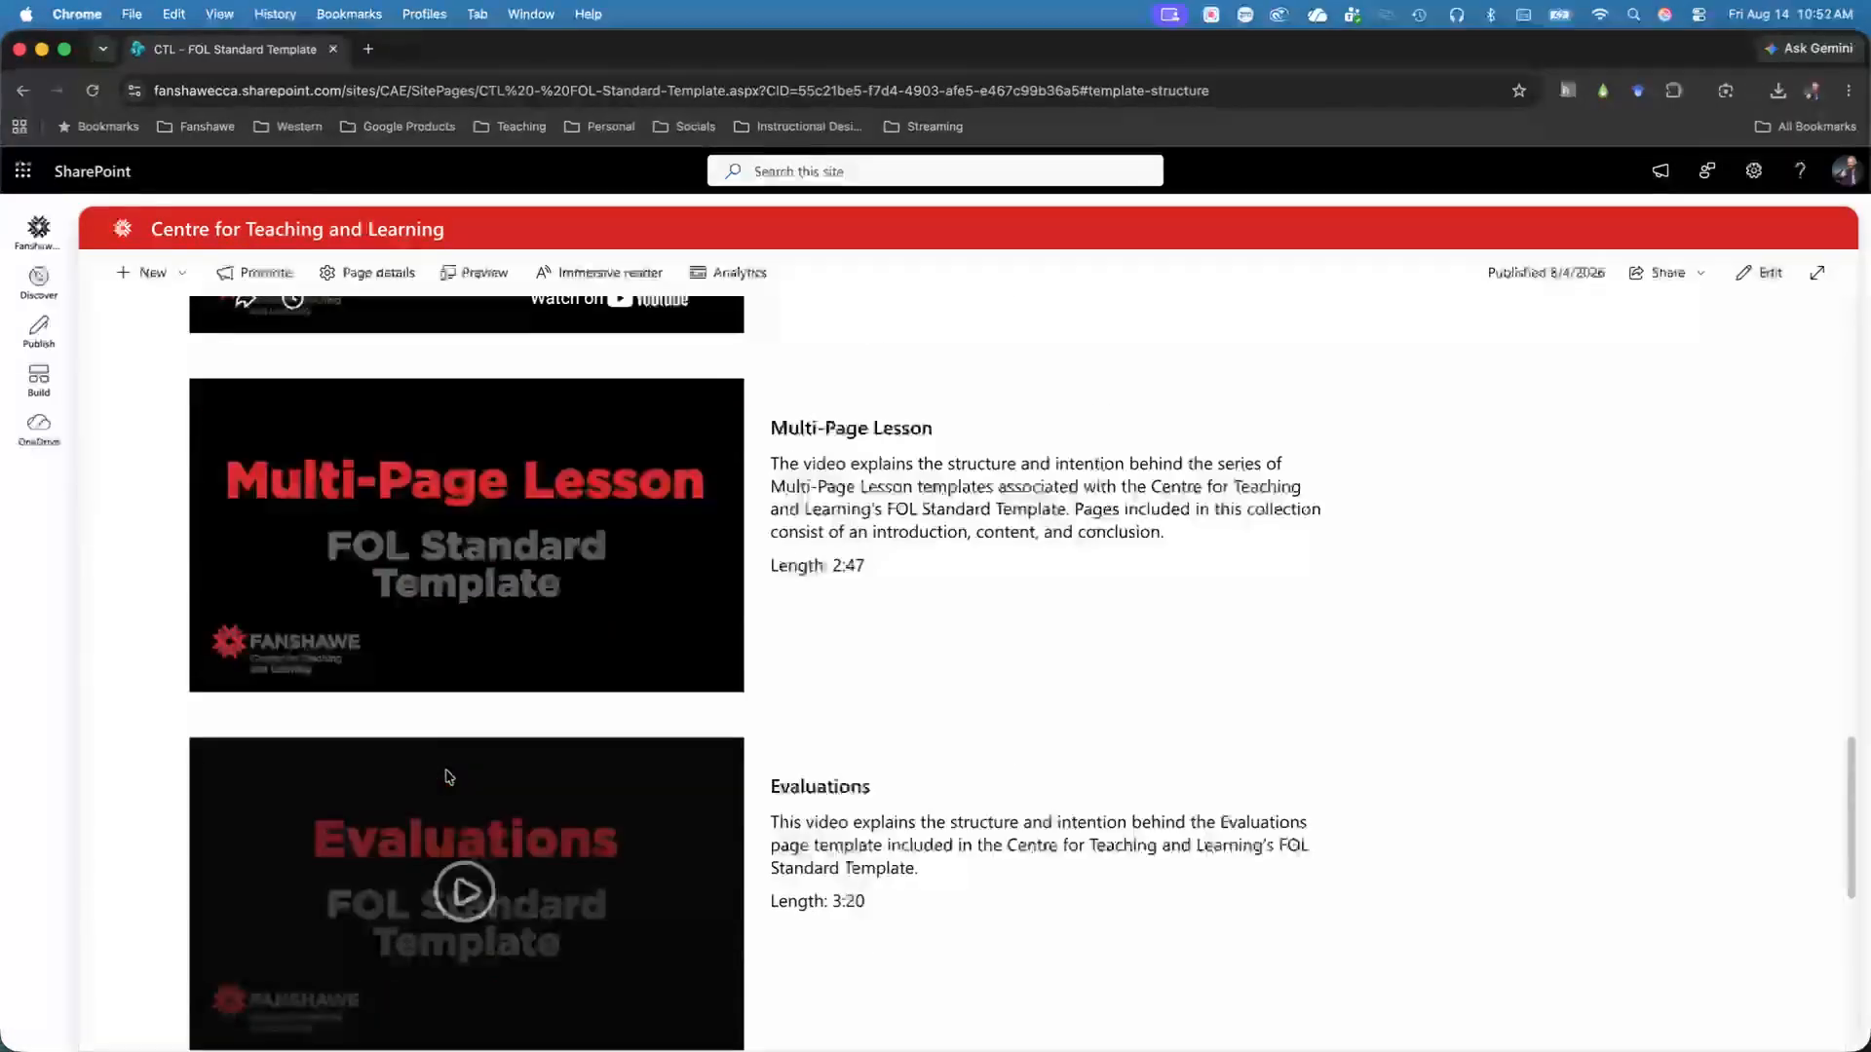
scroll(449, 777, "down", 8)
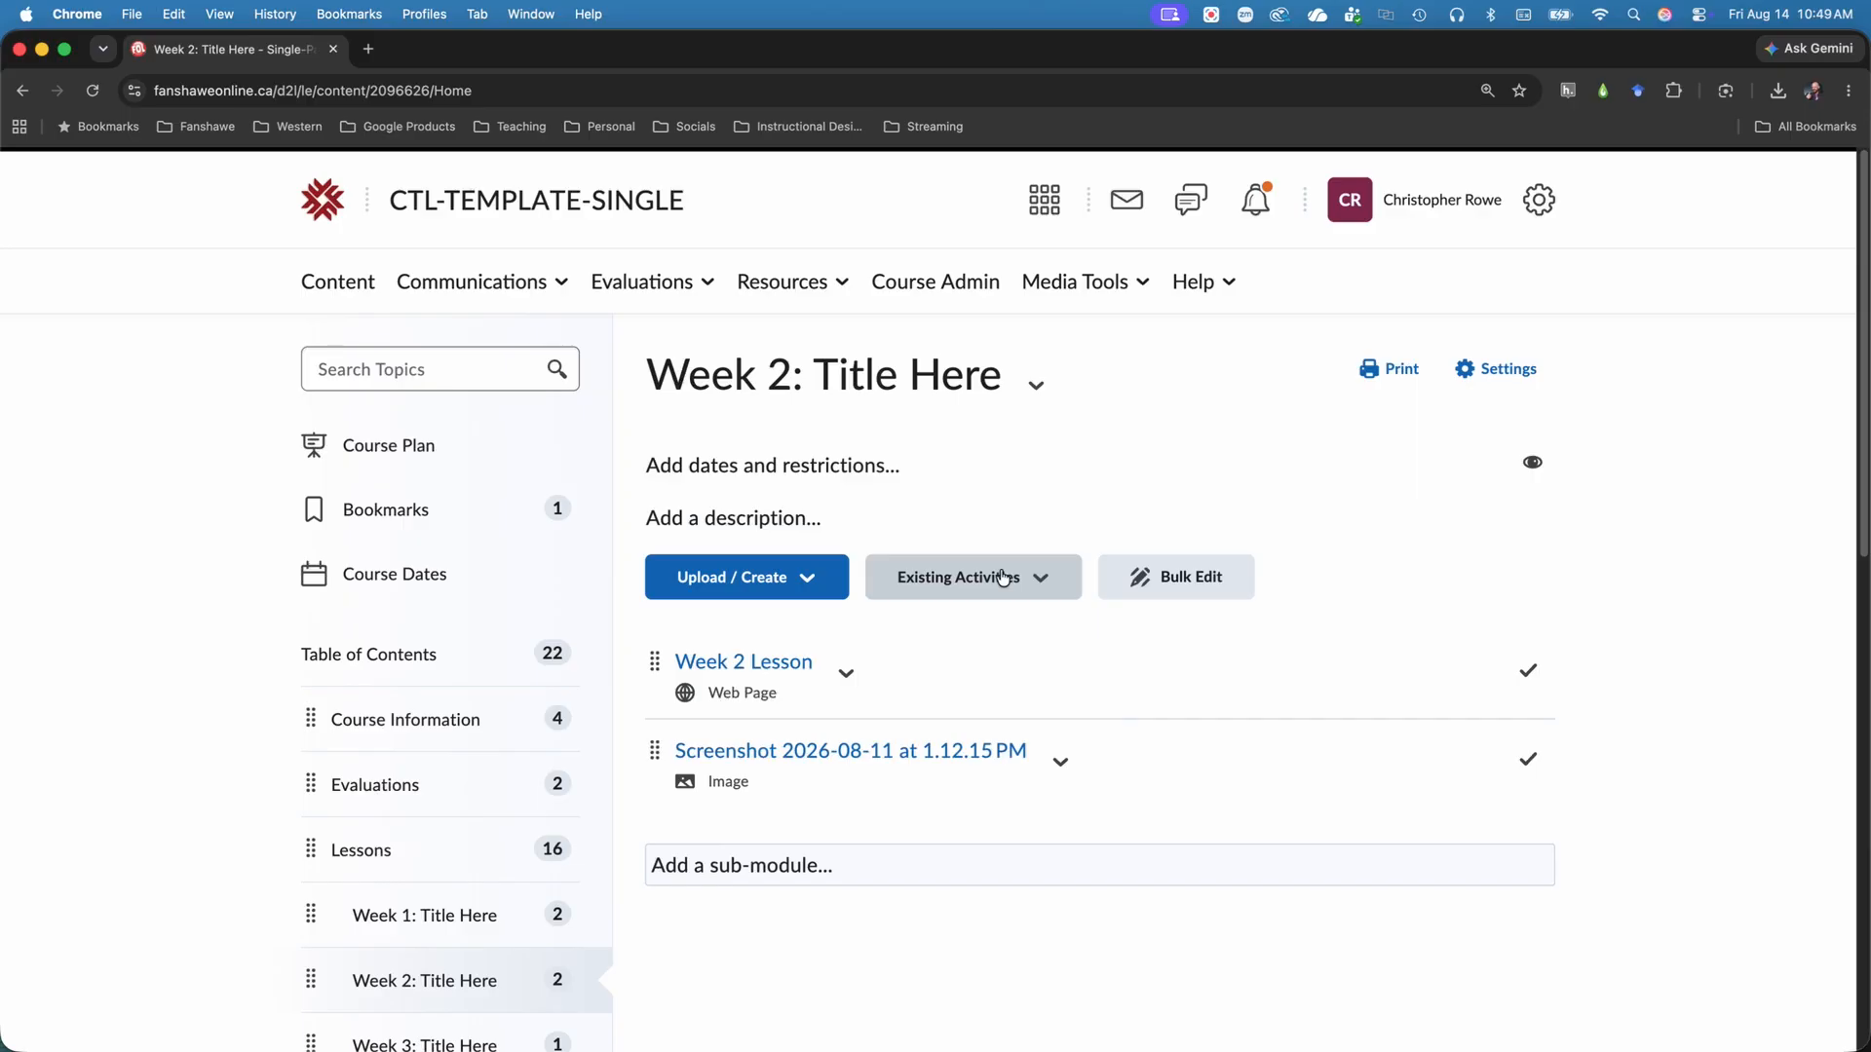
Back in the Week 2 module on FanshaweOnline, look through the kinds of existing activities that can be added.
left_click(1003, 577)
scroll(1203, 547, "down", 3)
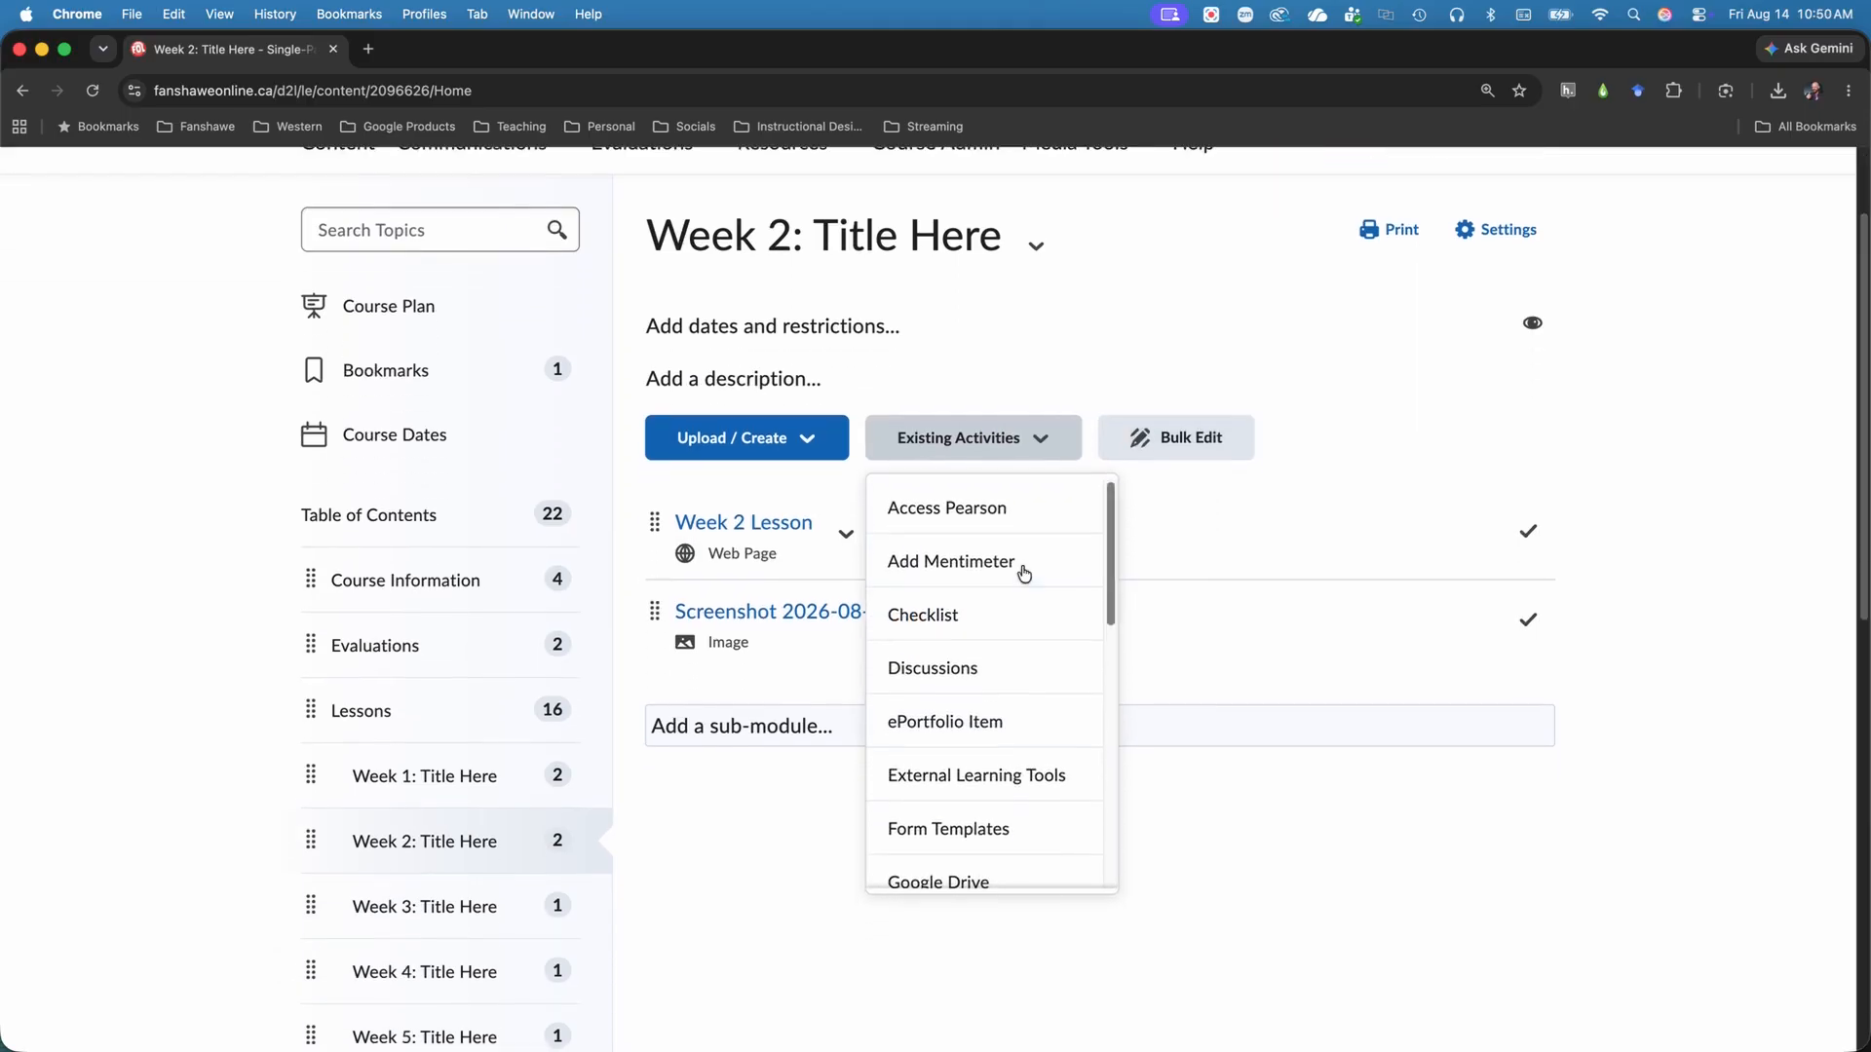
scroll(1021, 573, "down", 3)
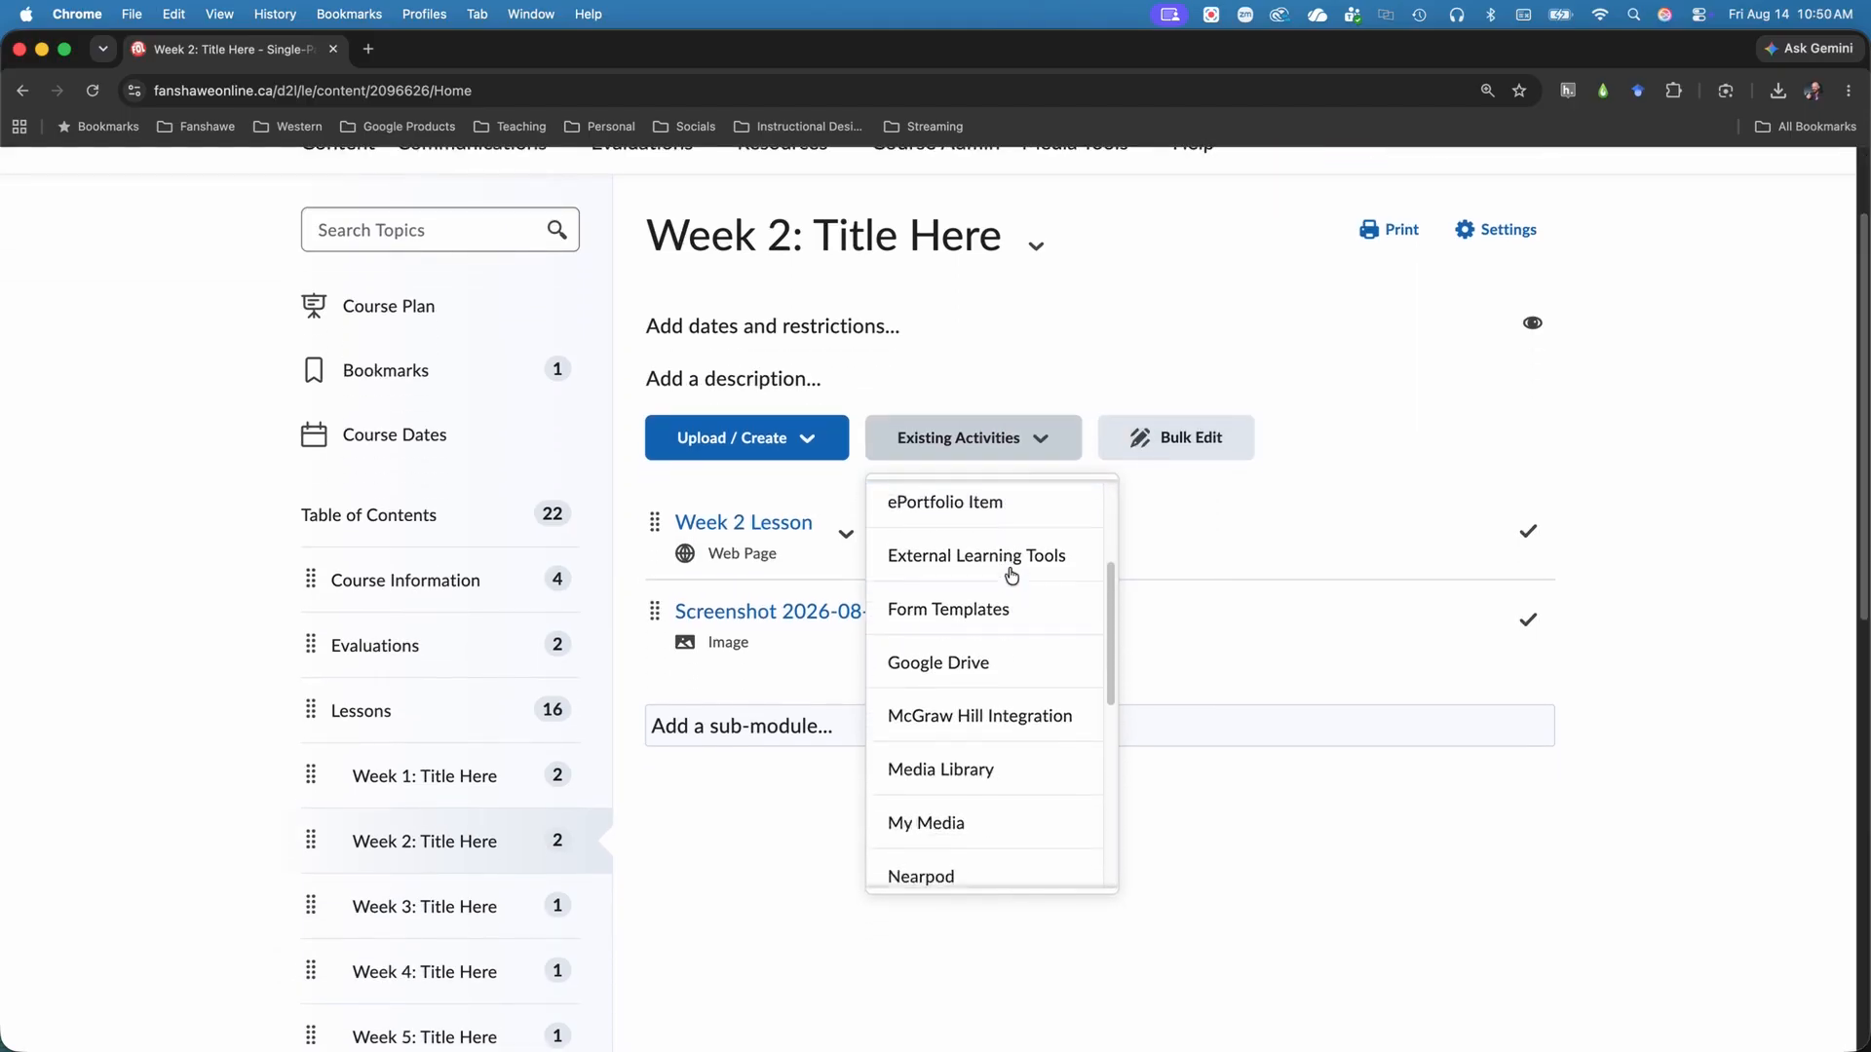
scroll(1012, 575, "down", 4)
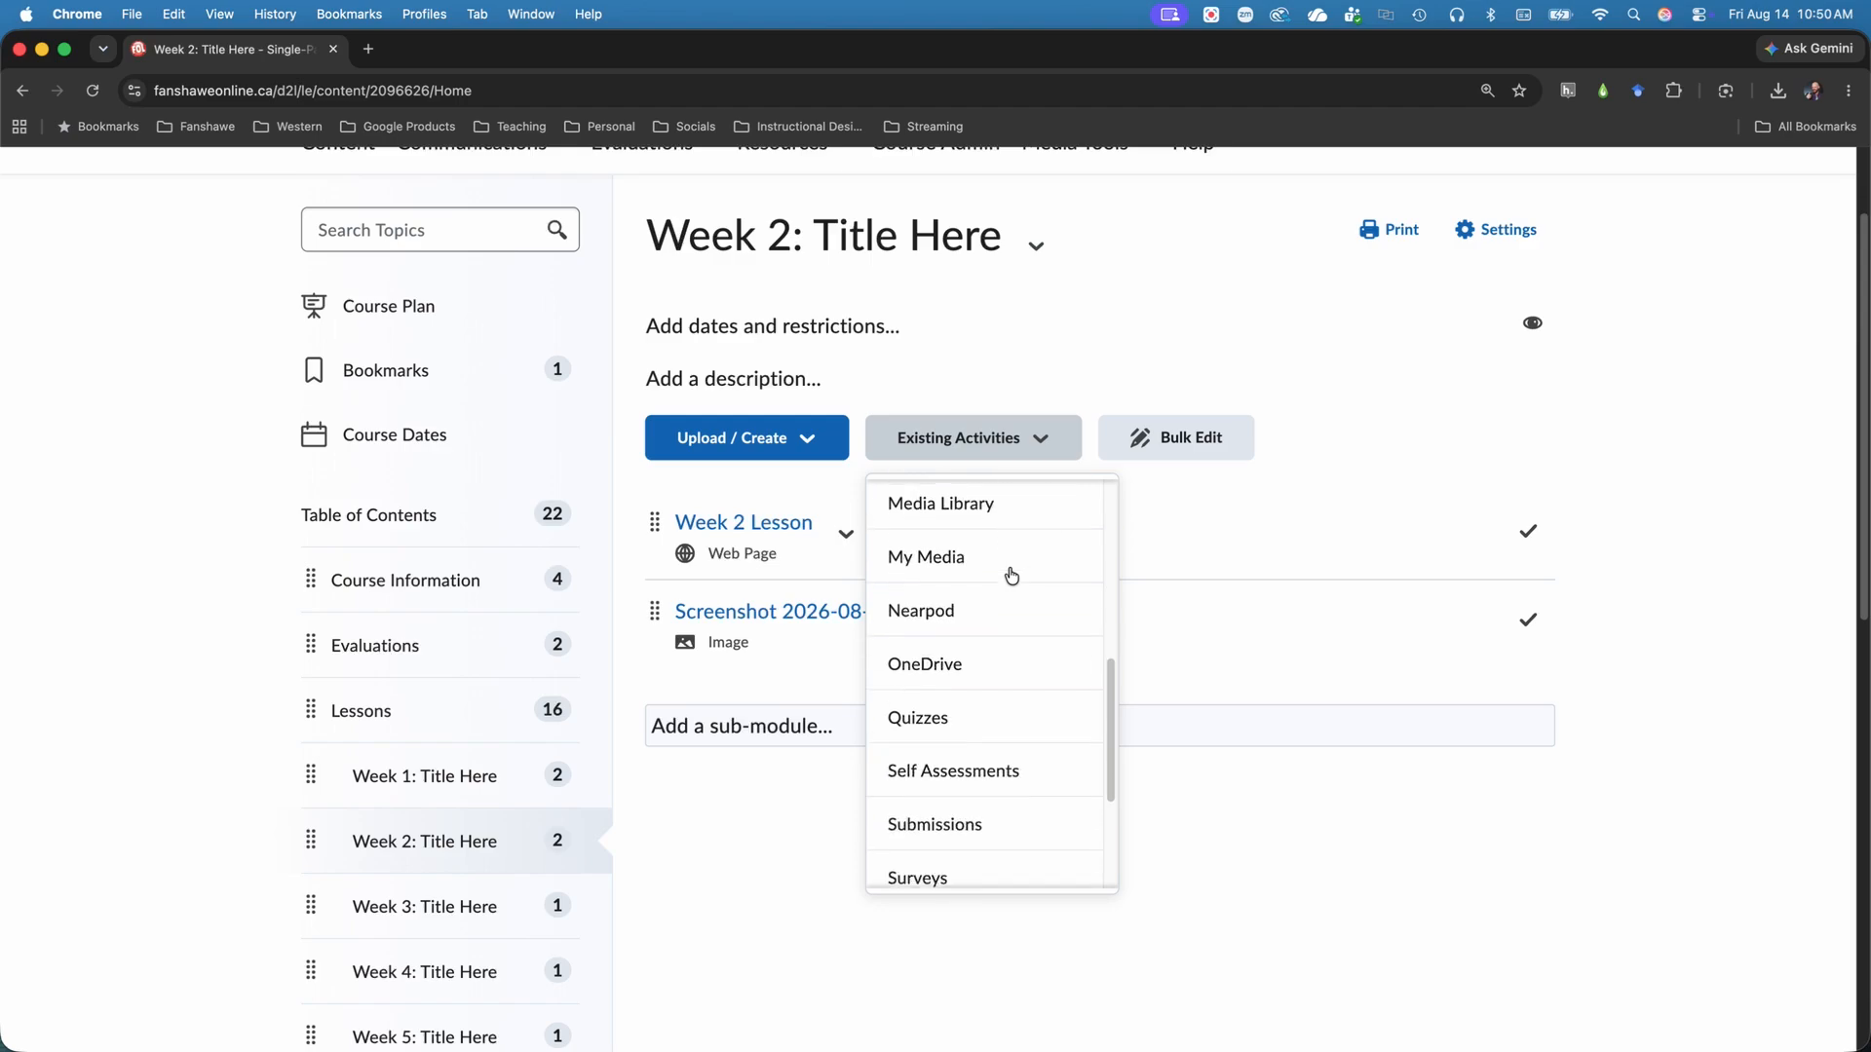
scroll(1012, 575, "down", 4)
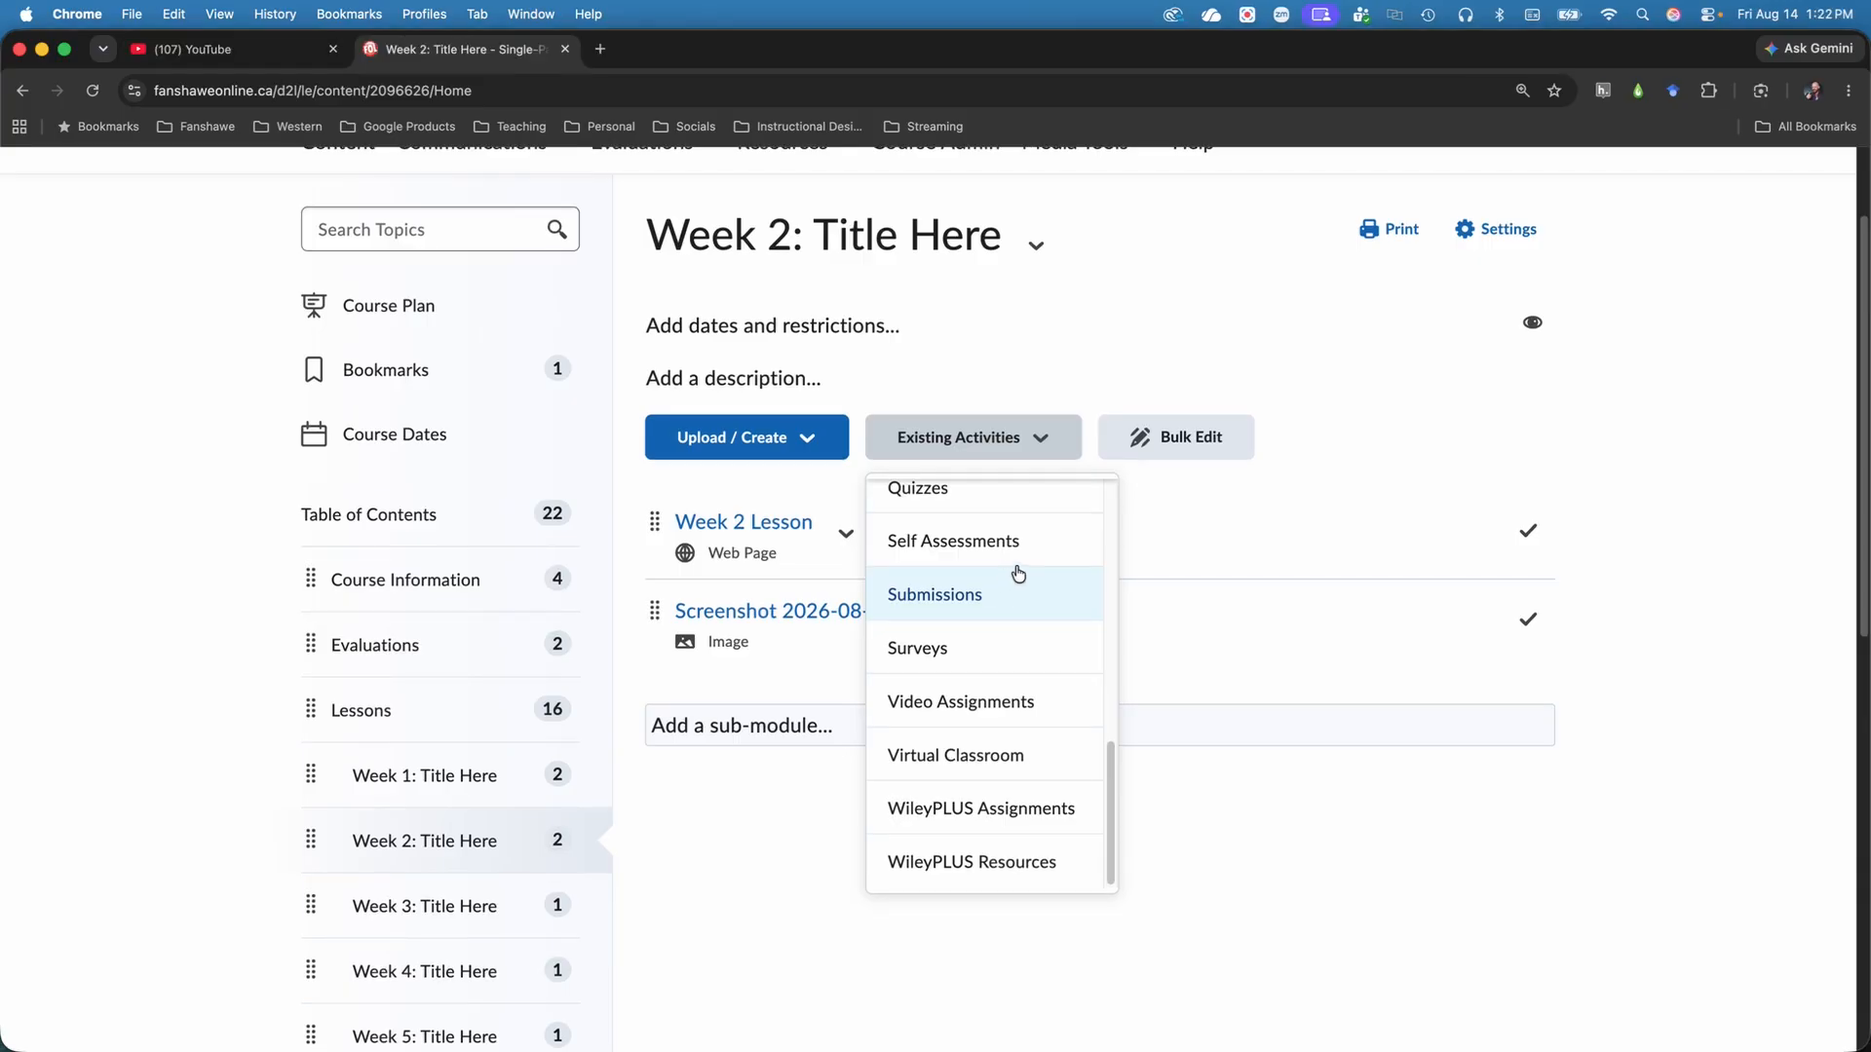
scroll(1027, 569, "up", 8)
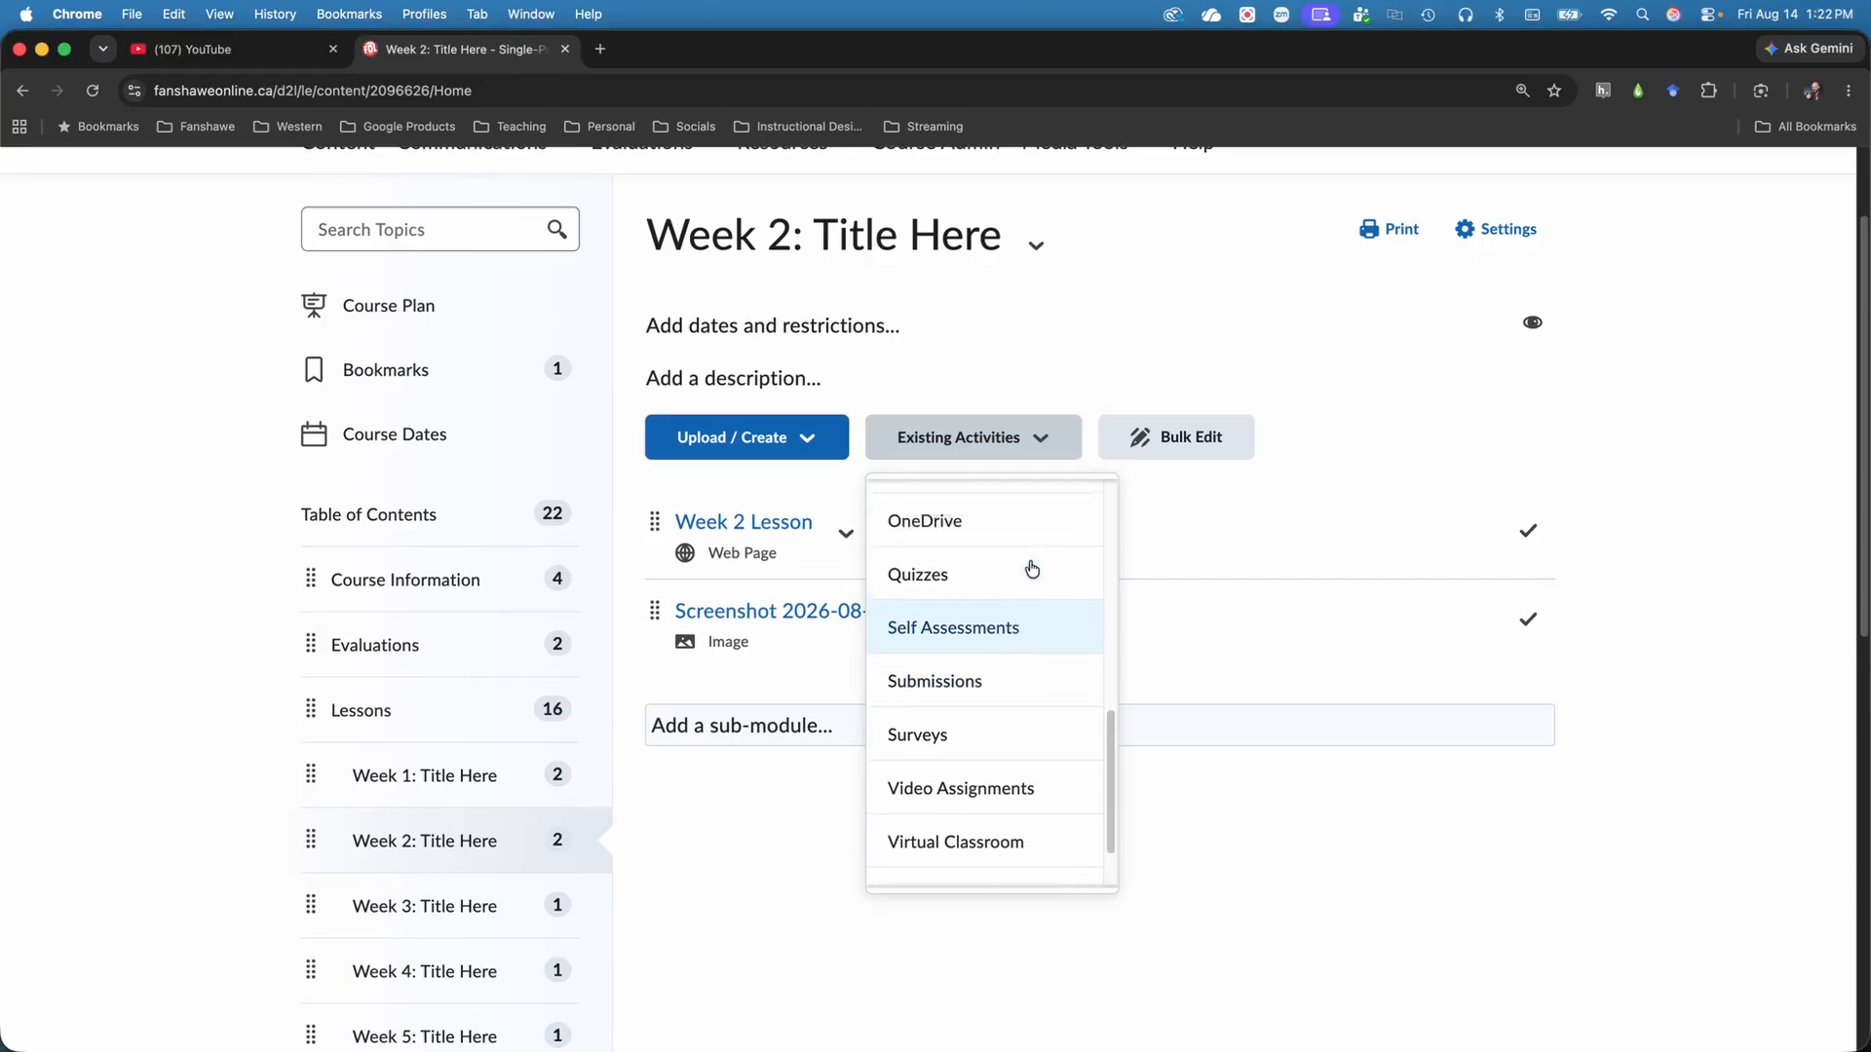
scroll(1205, 517, "up", 3)
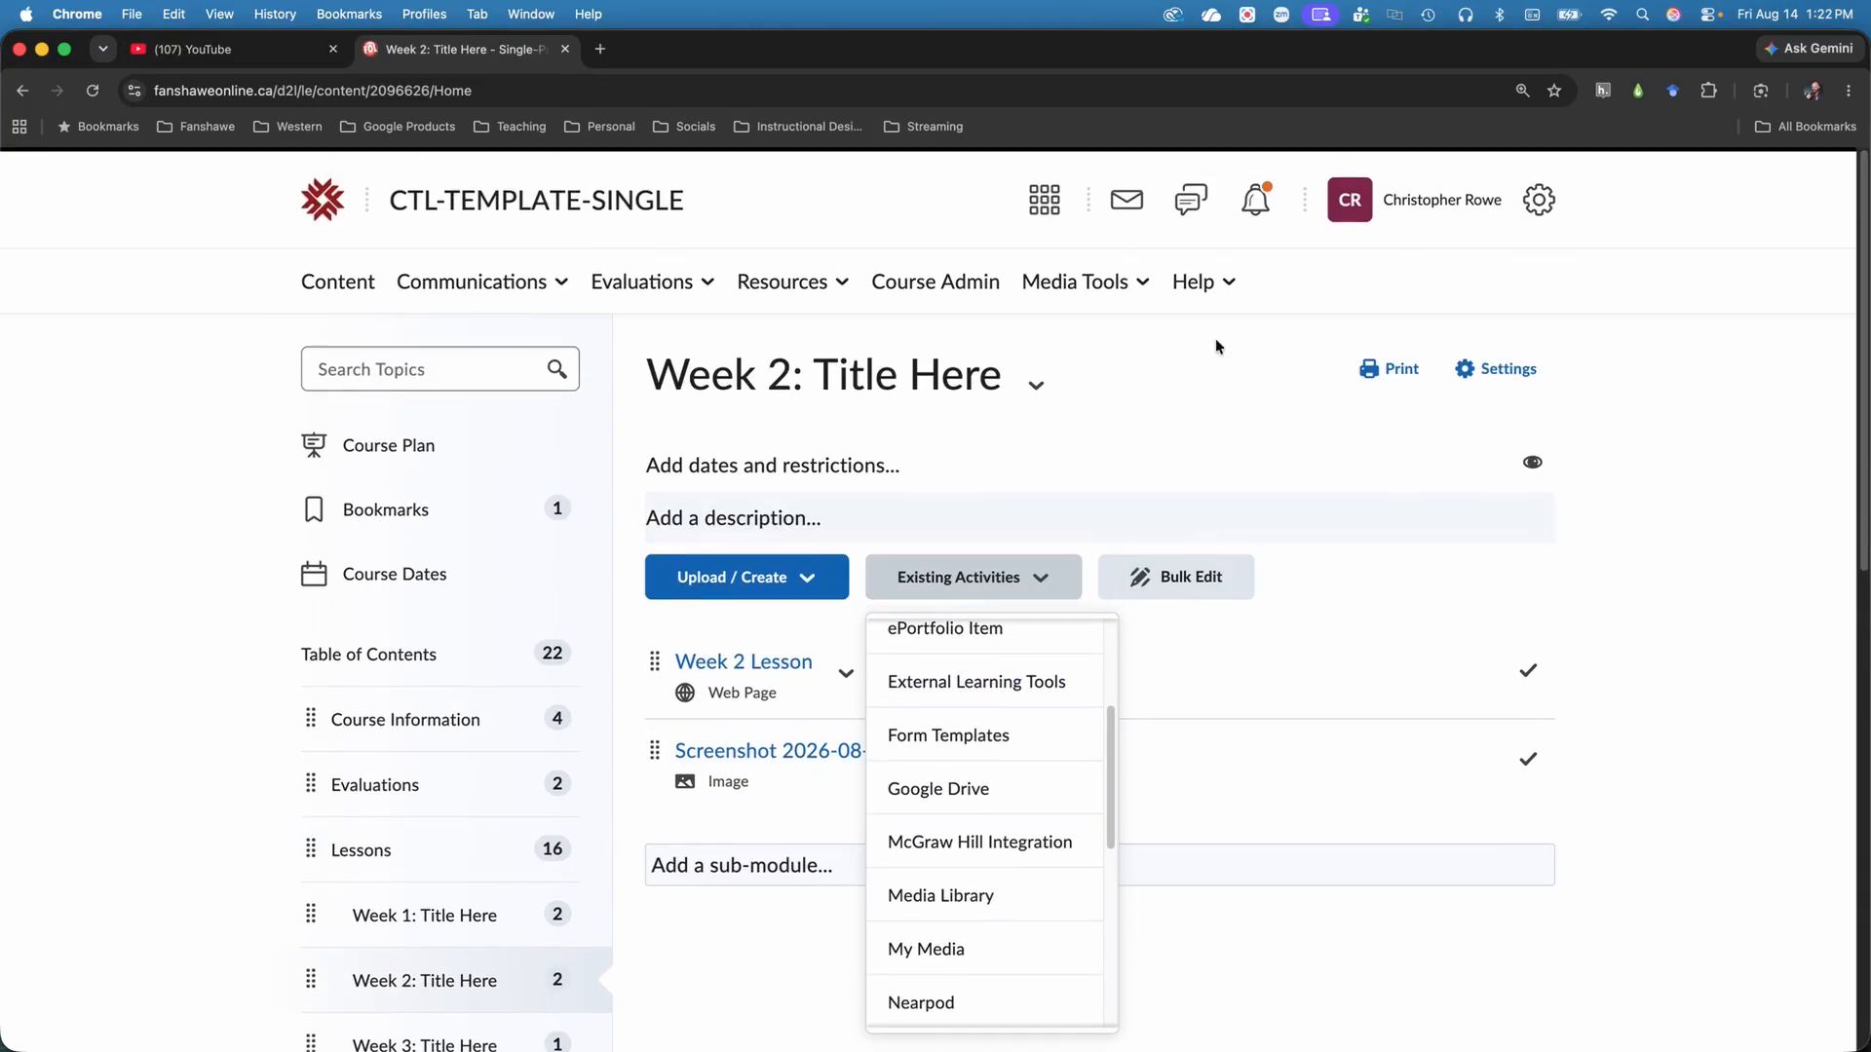
Open FanshaweOnline Help and browse the list of tools in its FanshaweOnline section.
left_click(1195, 281)
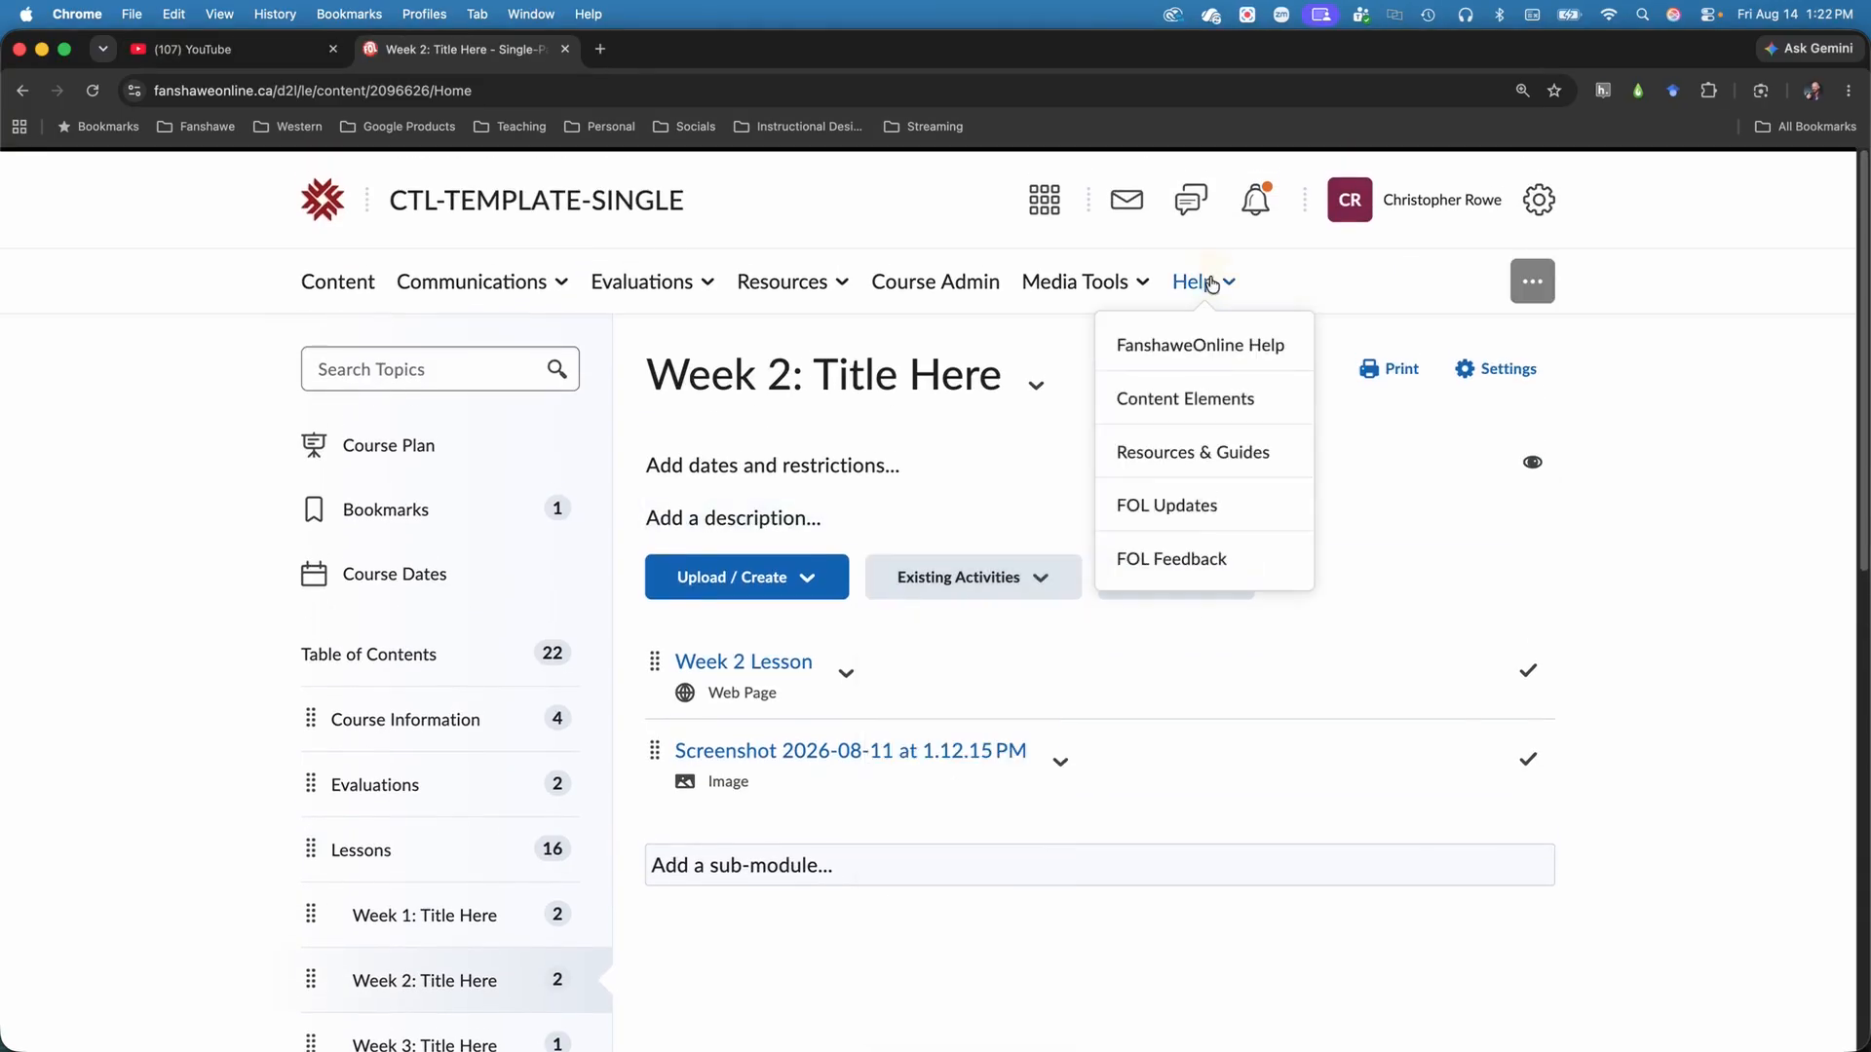
left_click(1246, 346)
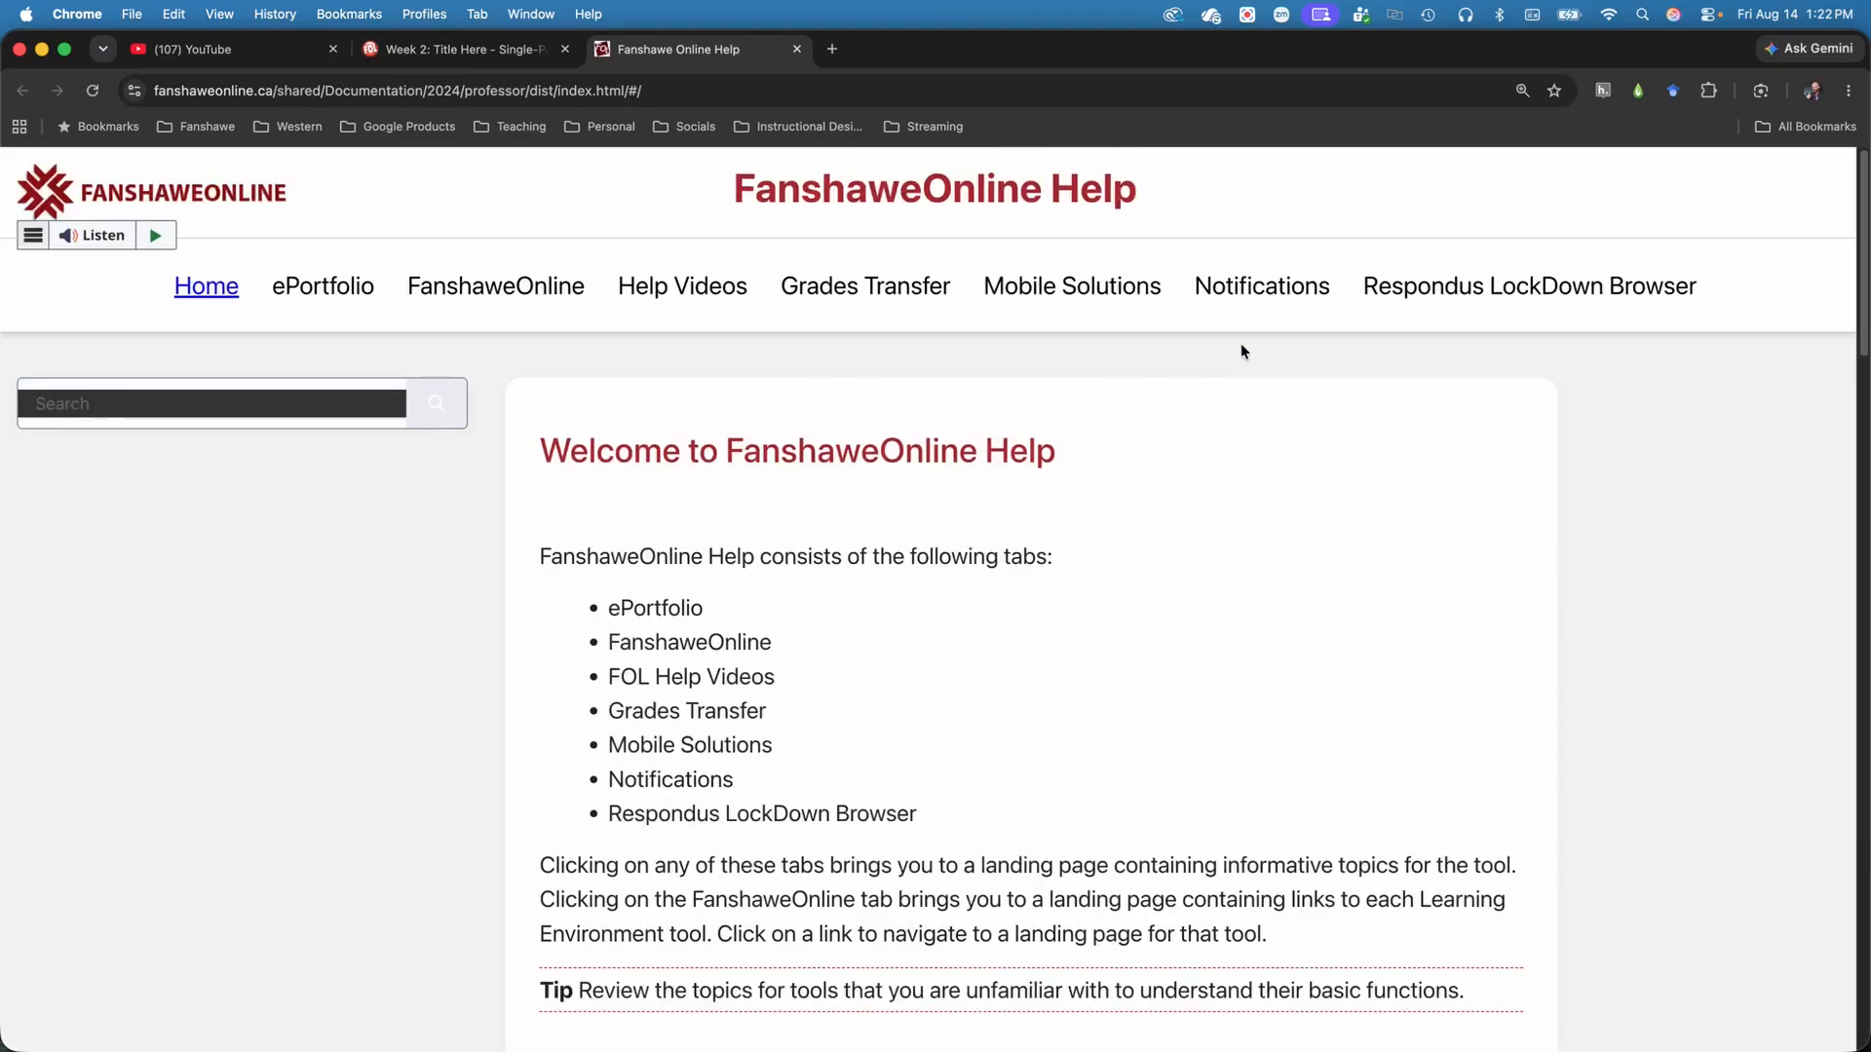
left_click(514, 294)
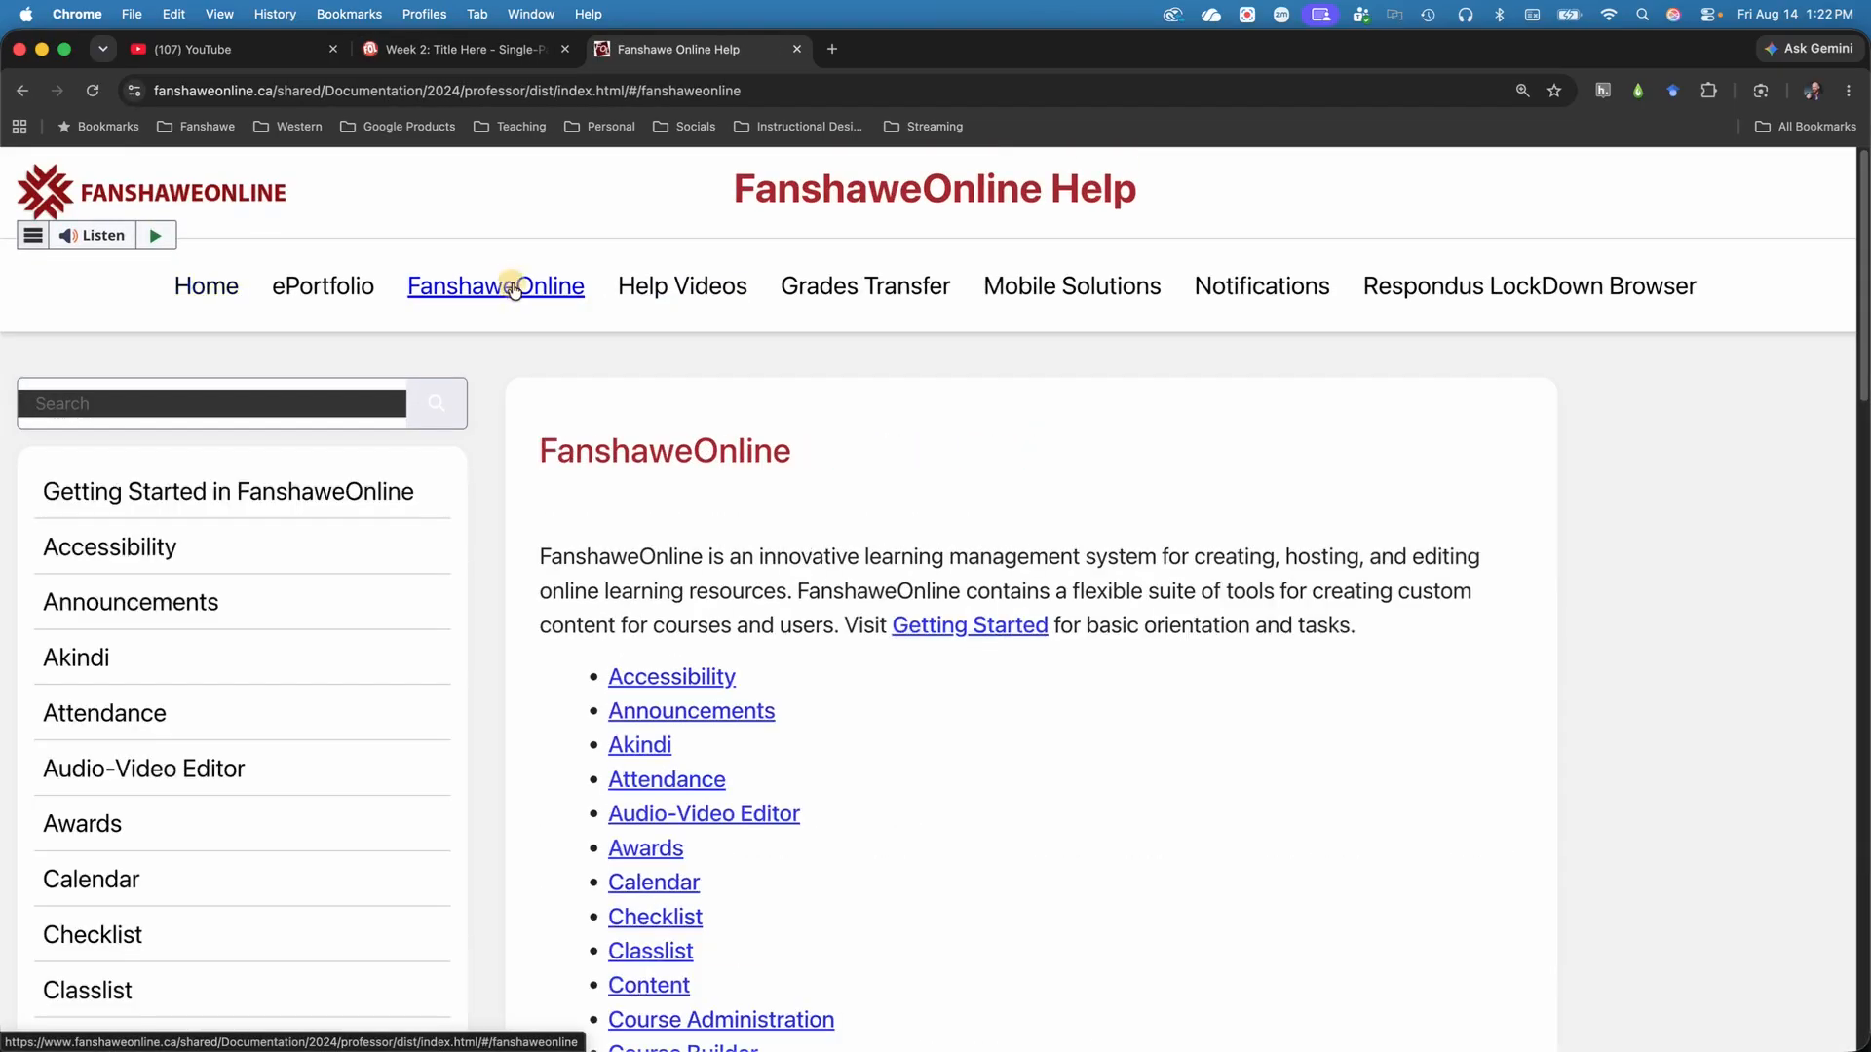
scroll(902, 492, "down", 5)
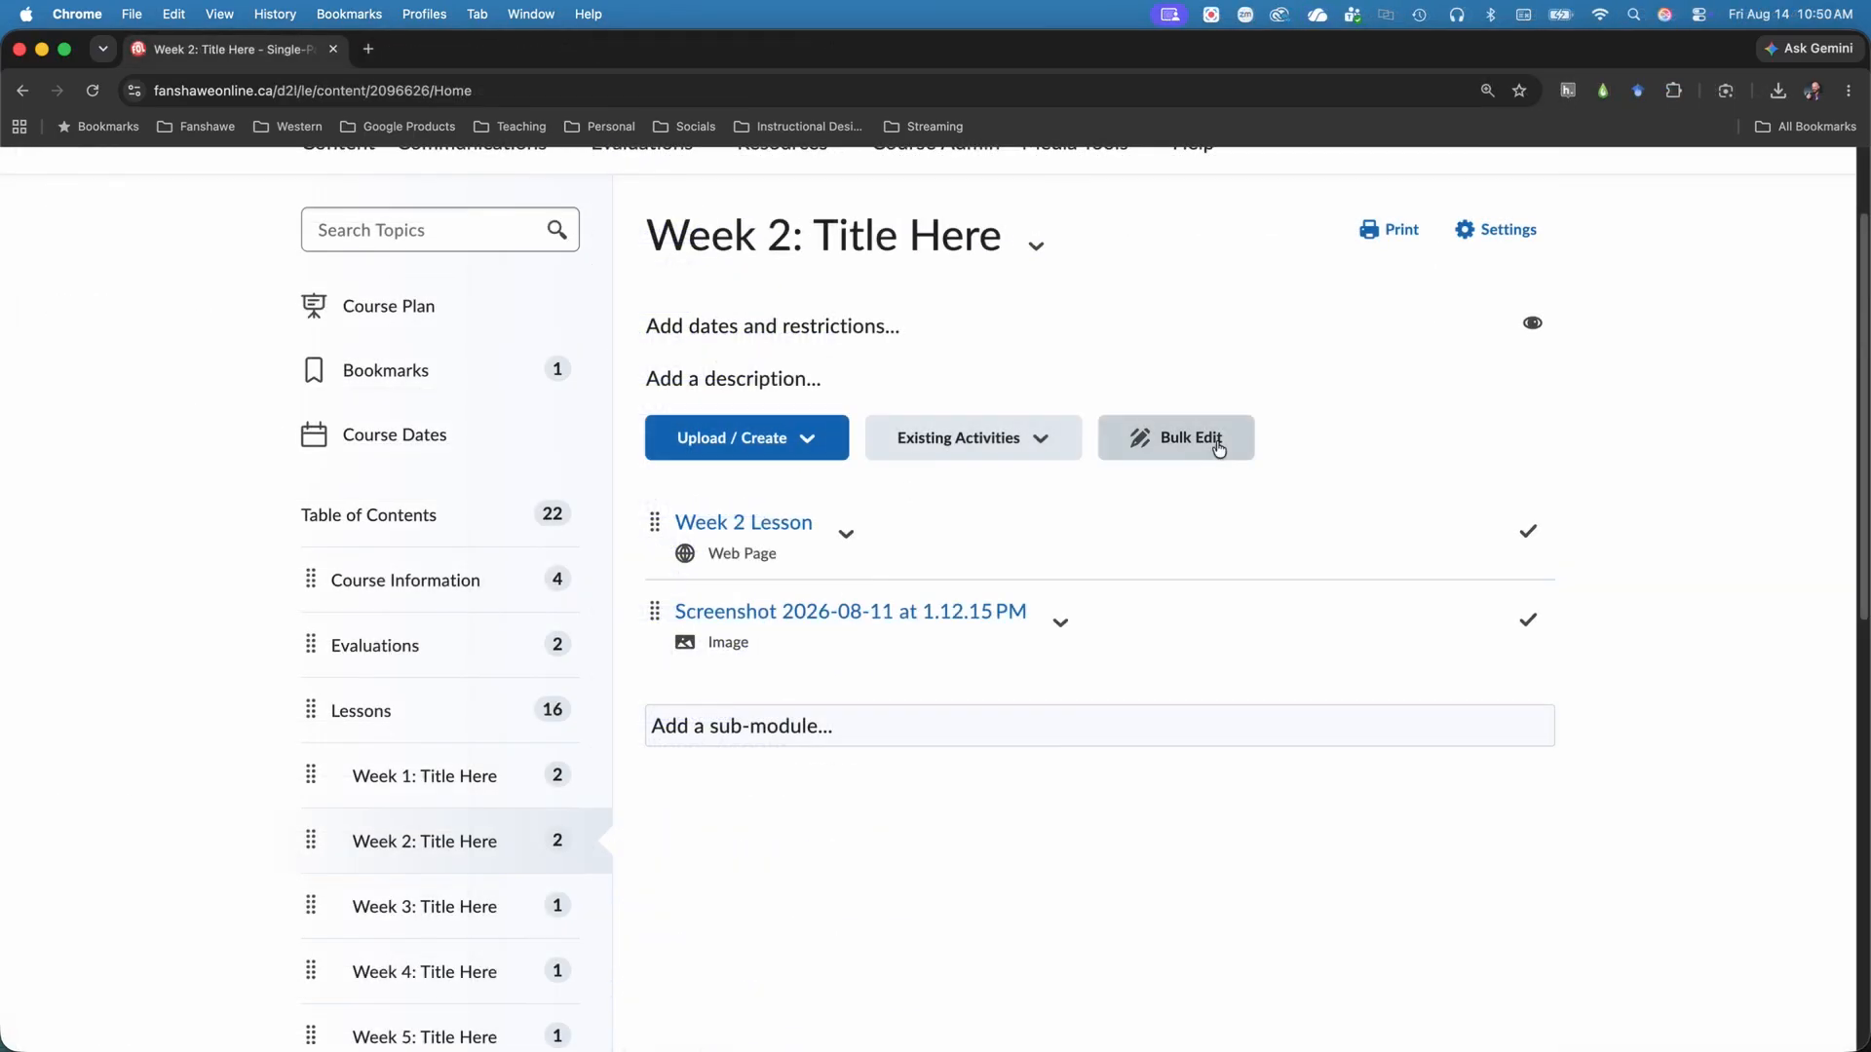
Show the Week 2 module's topics in Bulk Edit mode and finish editing.
left_click(1216, 440)
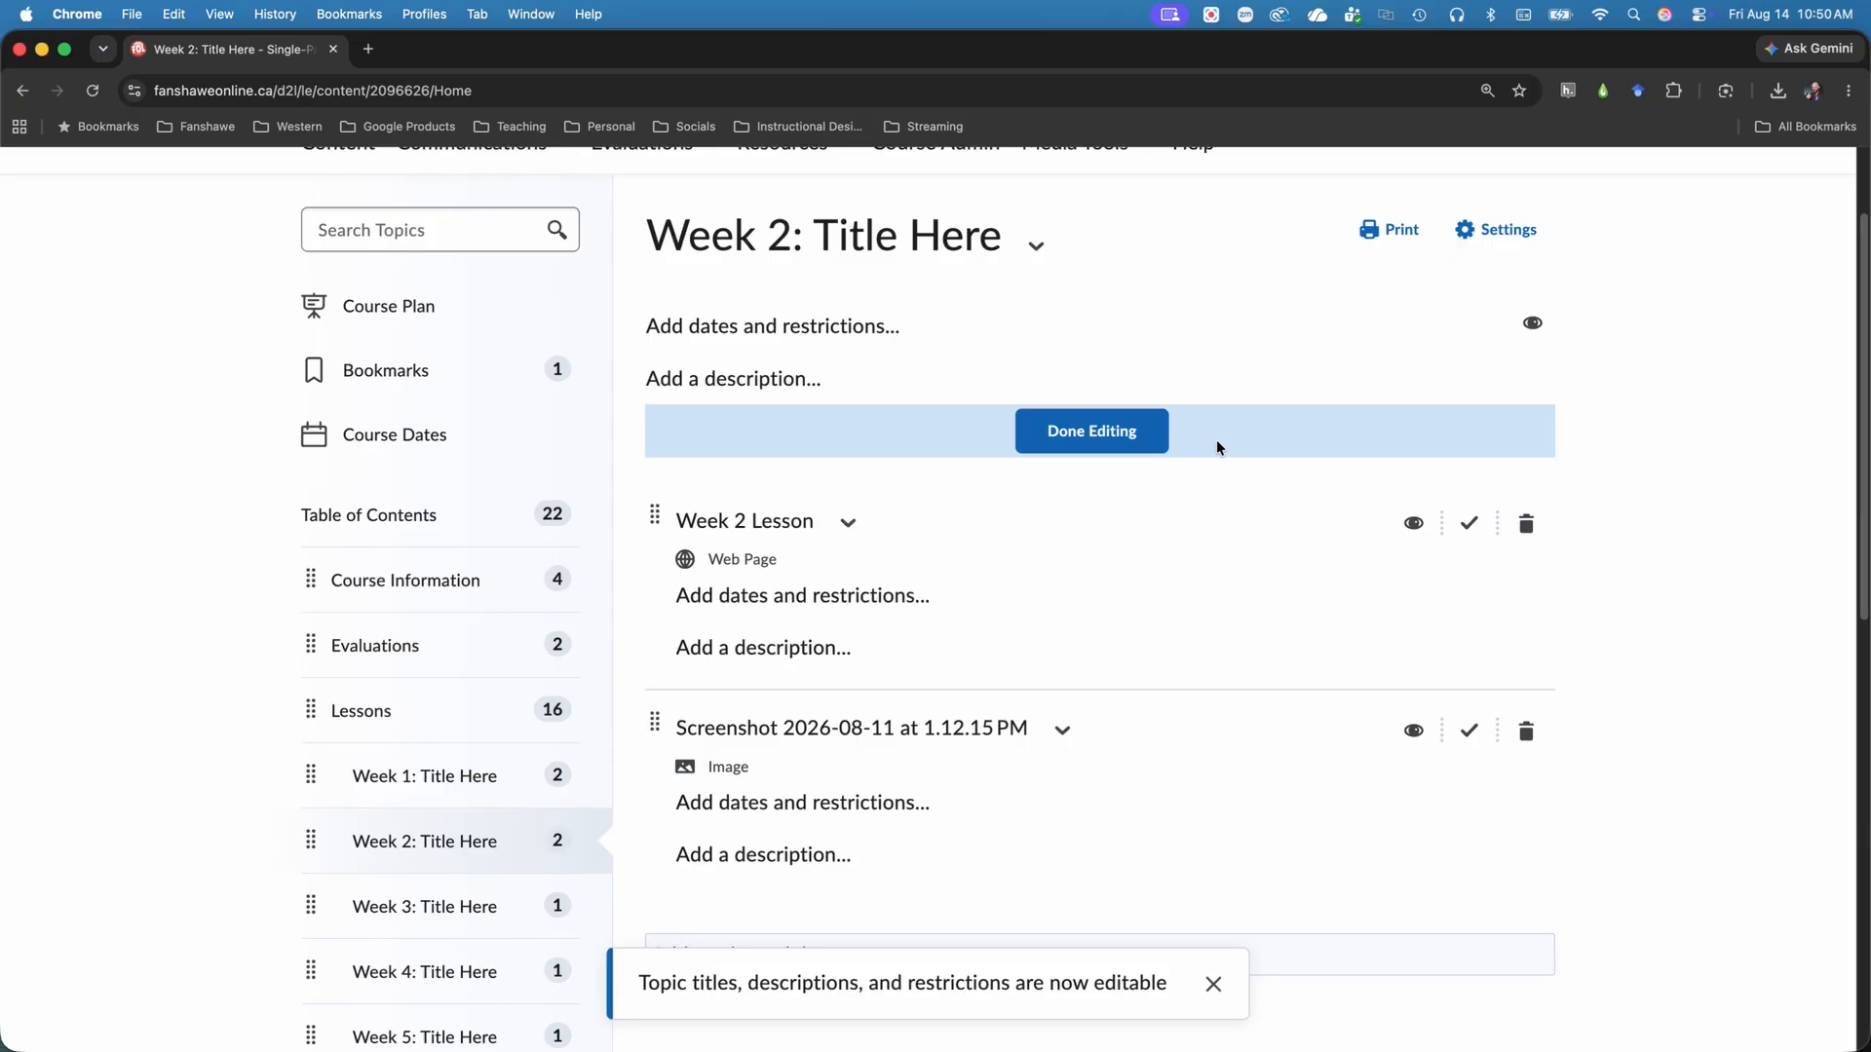
left_click(1129, 438)
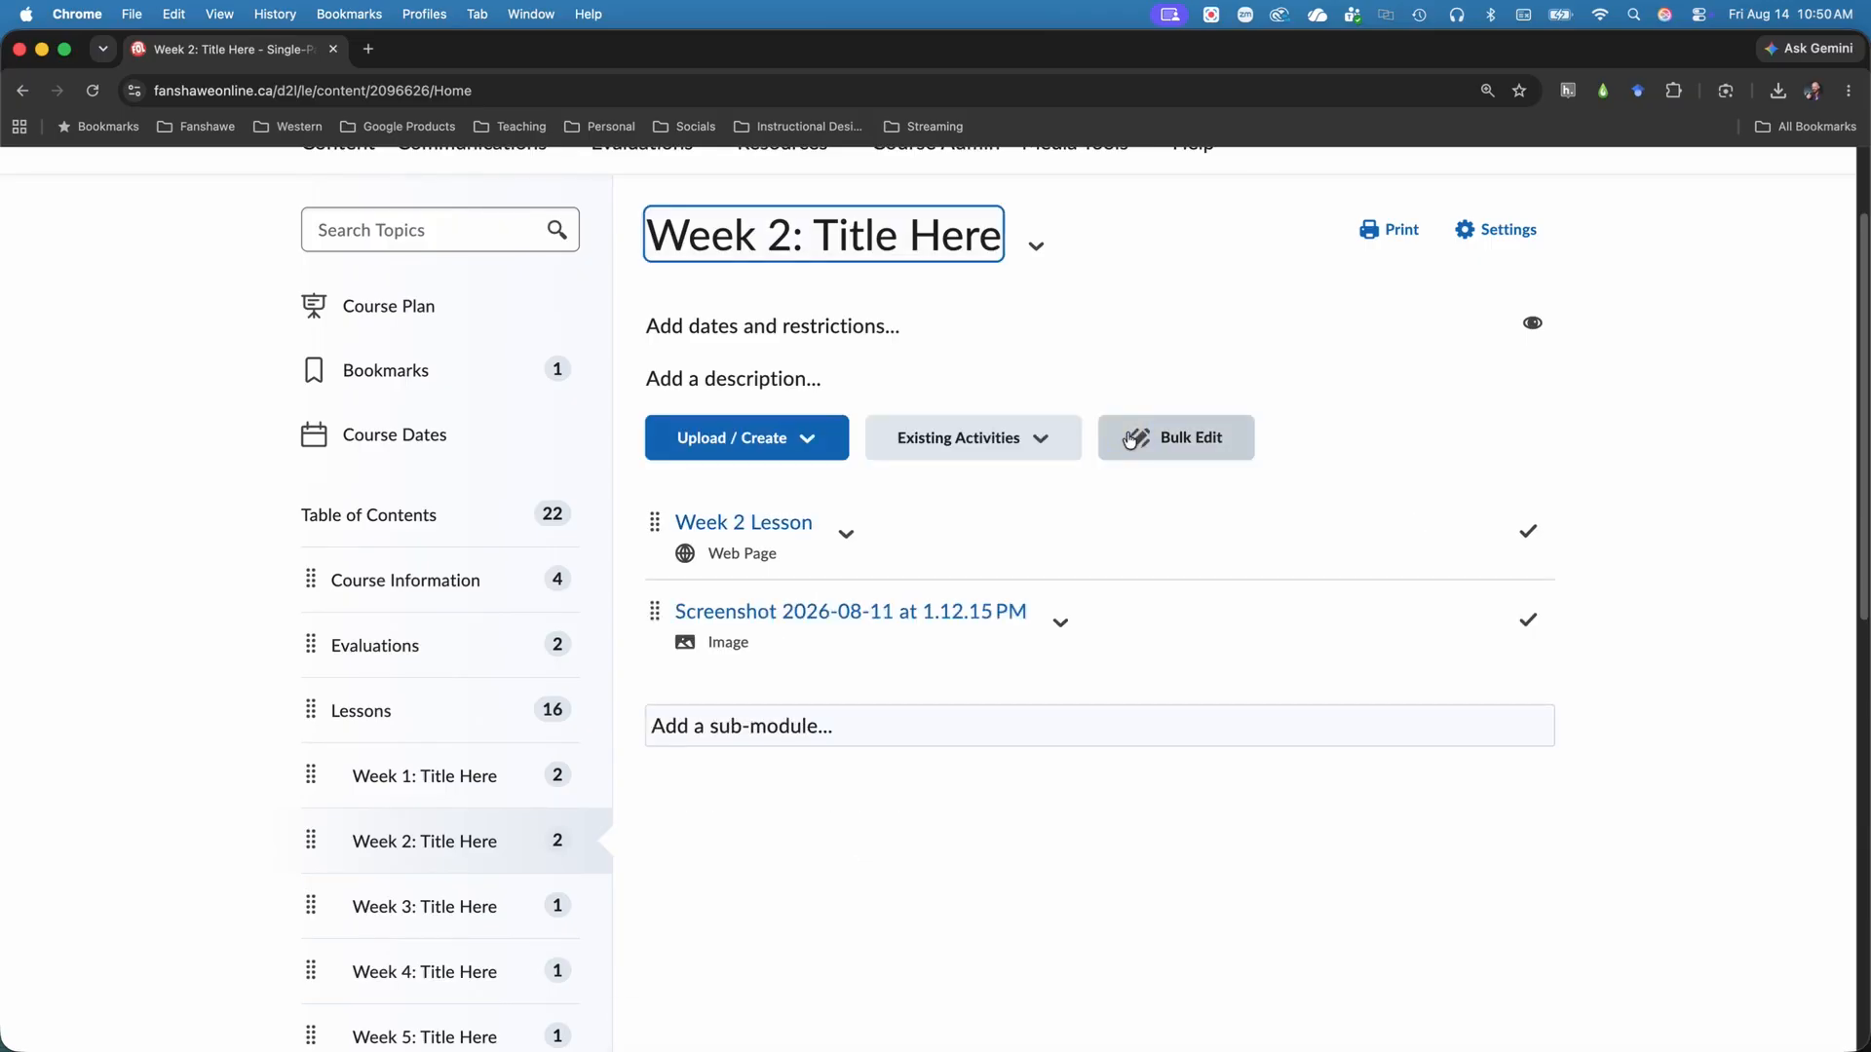
scroll(1129, 441, "up", 2)
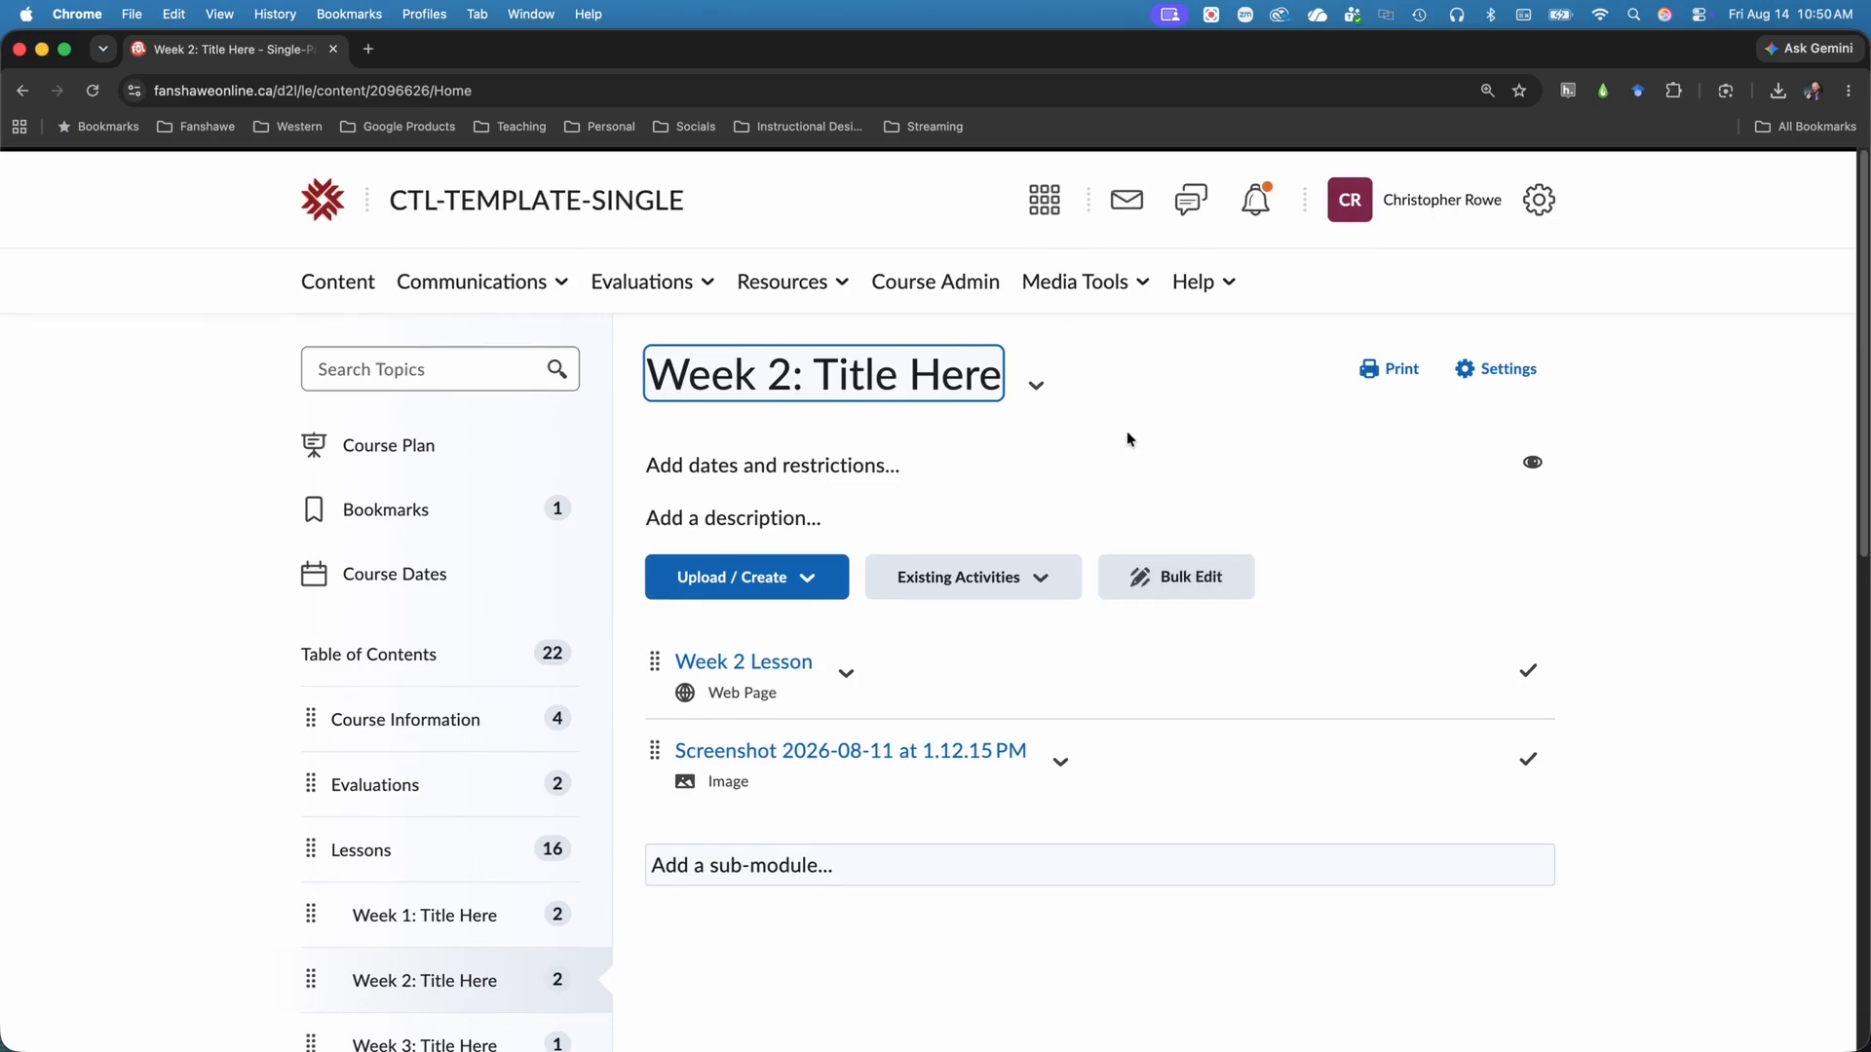